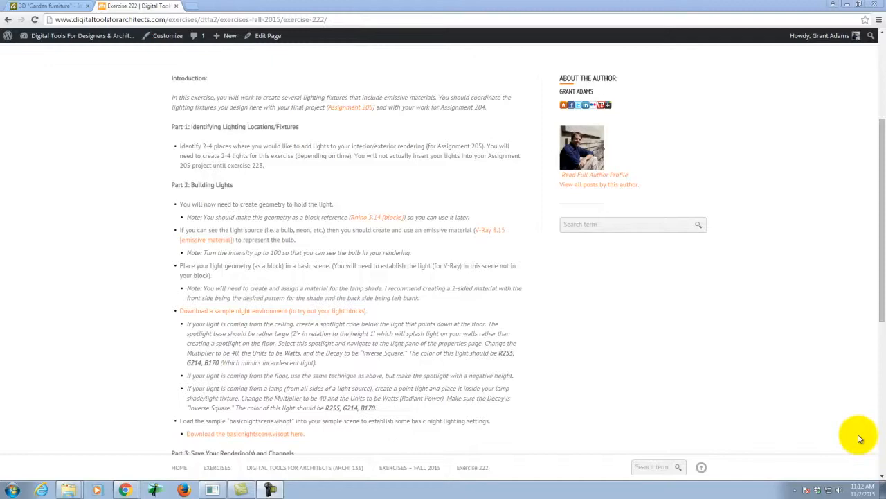
Step: Launch Rhinoceros 5 (64-bit) and maximize the Perspective viewport
{"action": "left_click", "coordinate": [12, 489]}
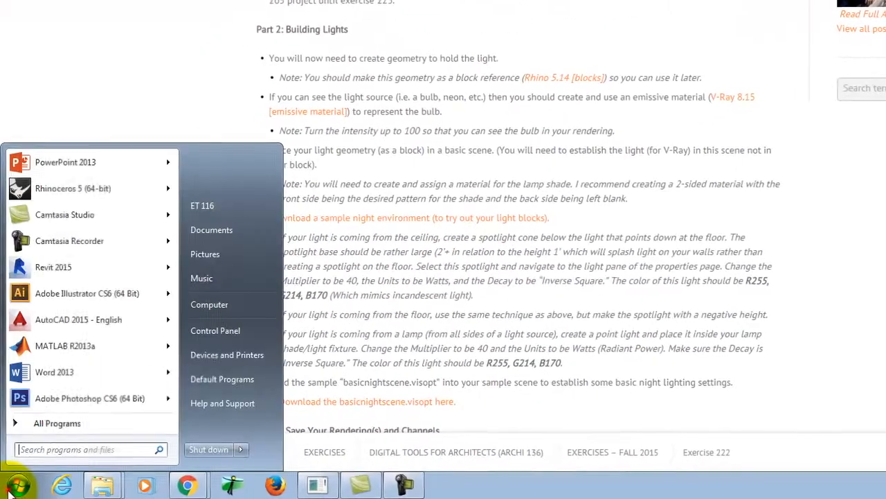
{"action": "left_click", "coordinate": [50, 182]}
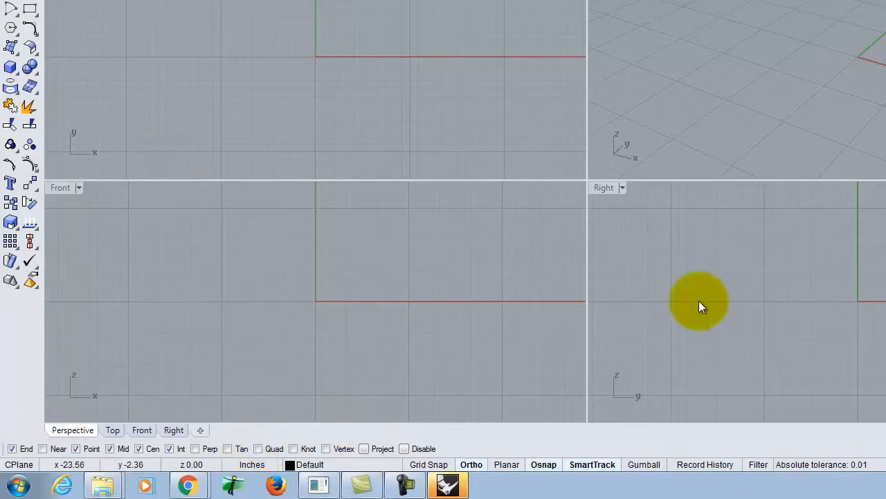
{"action": "double_click", "coordinate": [615, 0]}
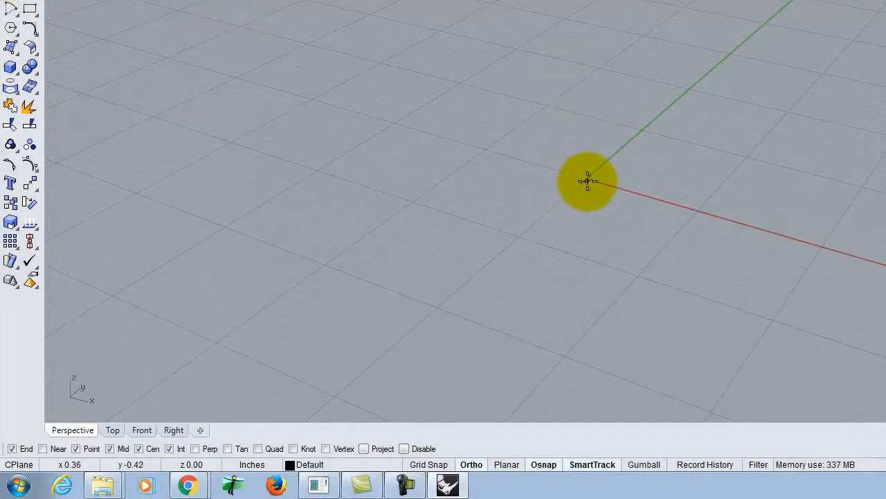
Step: Draw a circle centered on the origin with a diameter of 3.5 inches
{"action": "key", "text": "Return"}
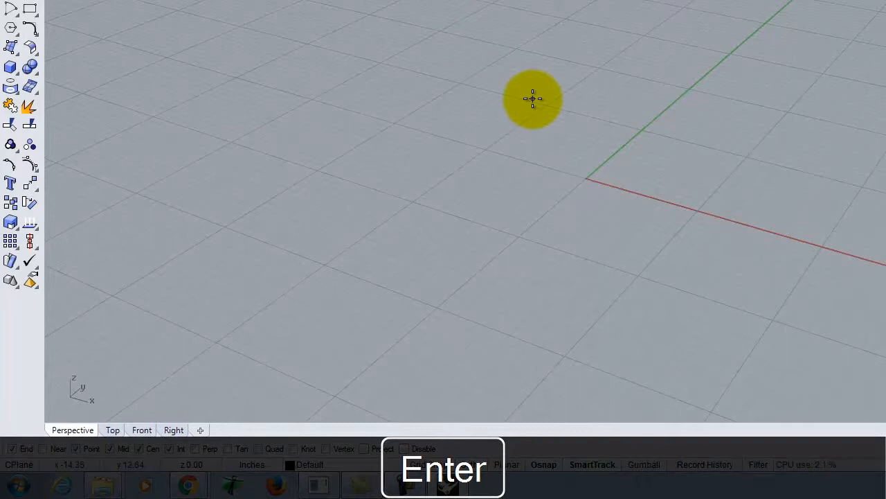
{"action": "key", "text": "0"}
{"action": "key", "text": "Return"}
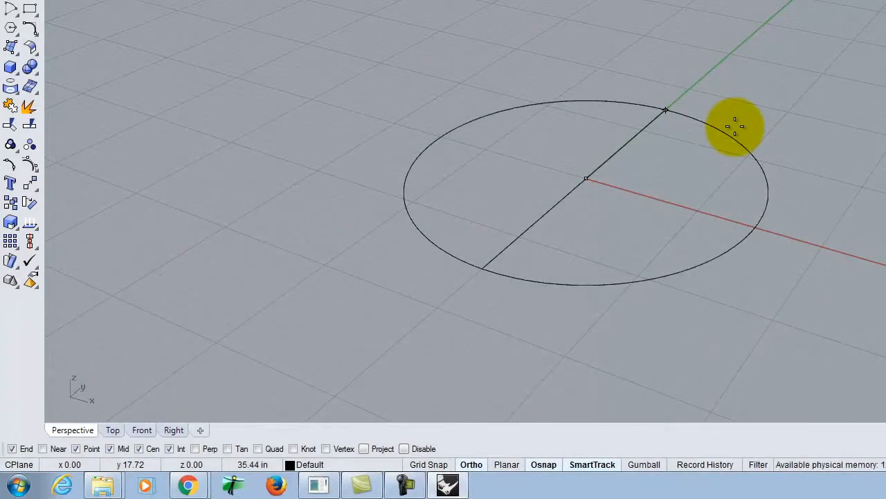
{"action": "type", "text": "35"}
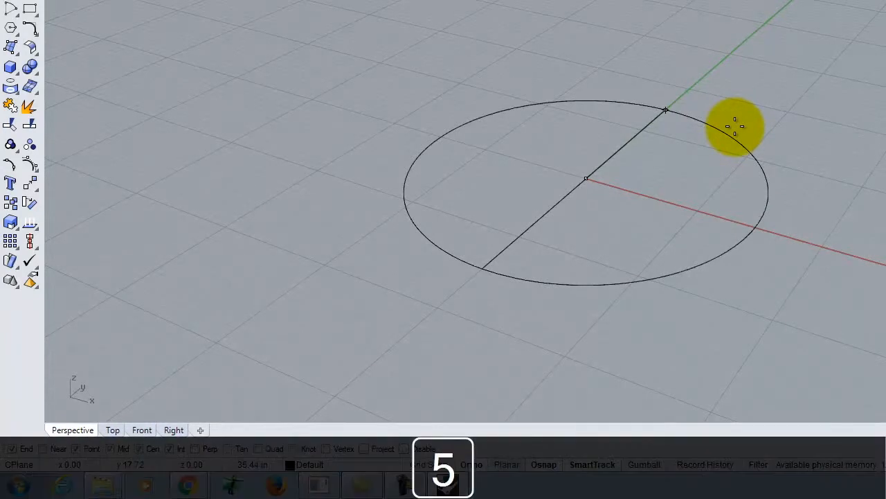
{"action": "key", "text": "Return"}
Step: Offset the circle 0.5 inches inward to create a smaller concentric circle
{"action": "scroll", "coordinate": [570, 166], "scroll_direction": "up", "scroll_amount": 3}
{"action": "scroll", "coordinate": [623, 167], "scroll_direction": "up", "scroll_amount": 3}
{"action": "left_click", "coordinate": [631, 152]}
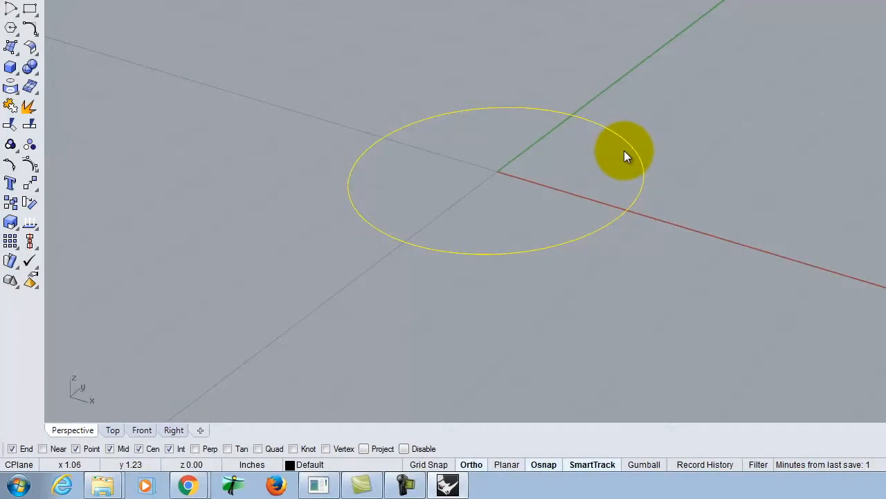
{"action": "type", "text": "Offset"}
{"action": "key", "text": "Return"}
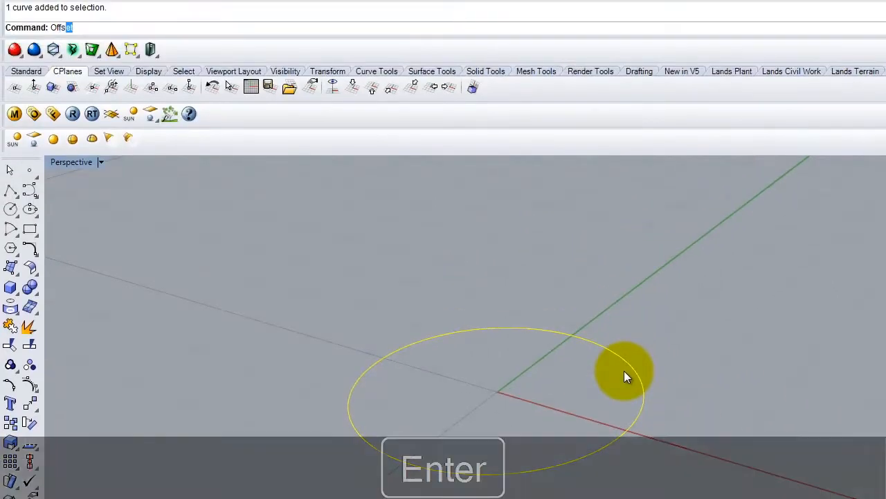
{"action": "type", "text": "d"}
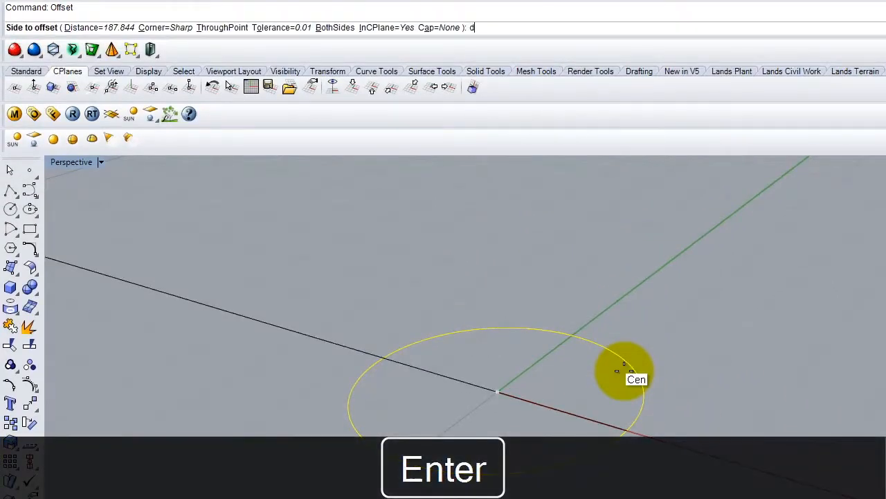
{"action": "key", "text": "Return"}
{"action": "key", "text": "Delete"}
{"action": "type", "text": ".5"}
{"action": "key", "text": "Return"}
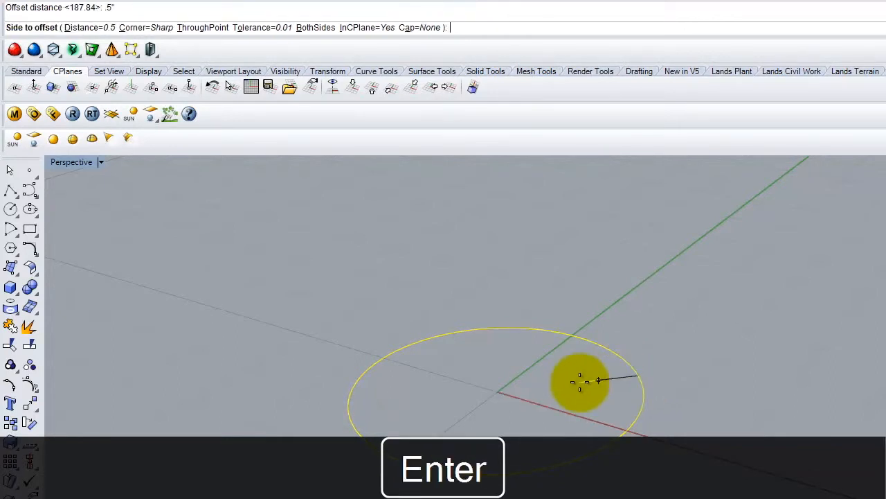
{"action": "left_click", "coordinate": [574, 402]}
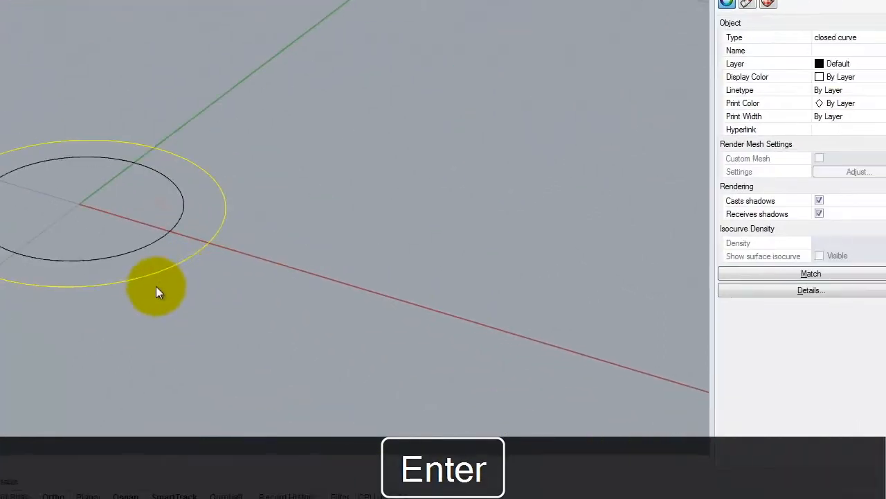
Step: Extrude both concentric circles downward by .25 inches with ExtrudeCrv, using the Solid option to form a capped ring
{"action": "left_click", "coordinate": [156, 286]}
{"action": "right_click_drag", "start_coordinate": [131, 346], "coordinate": [172, 247]}
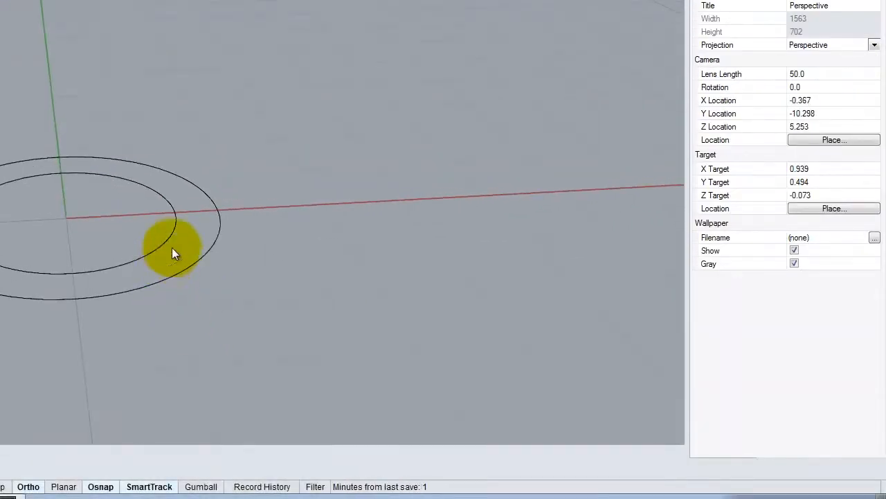
{"action": "left_click", "coordinate": [348, 261]}
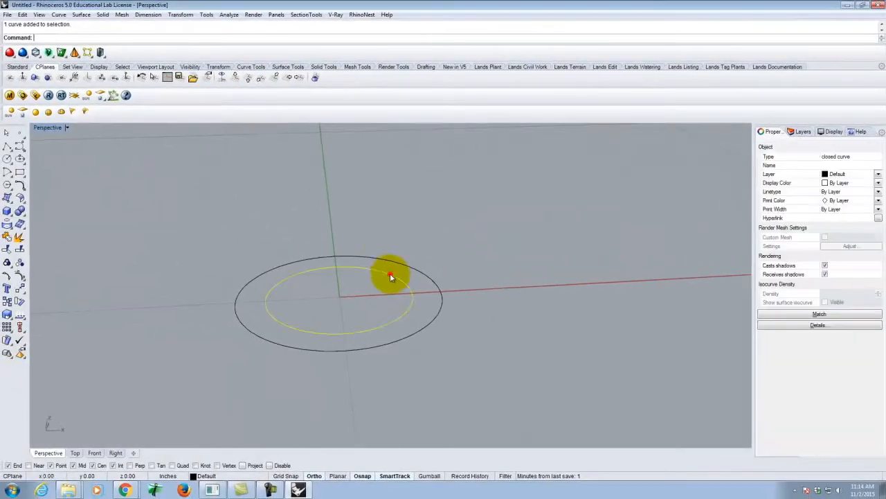
{"action": "left_click", "coordinate": [371, 250], "text": "shift"}
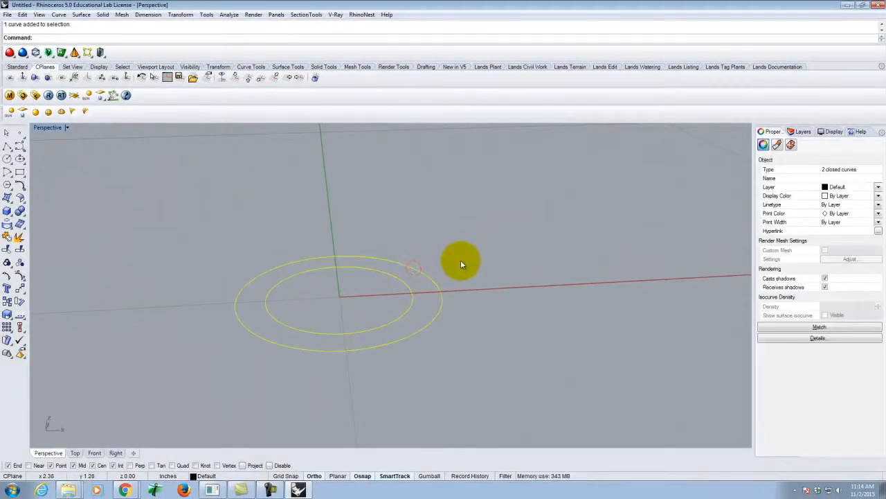
{"action": "type", "text": "ExtrudeCrv"}
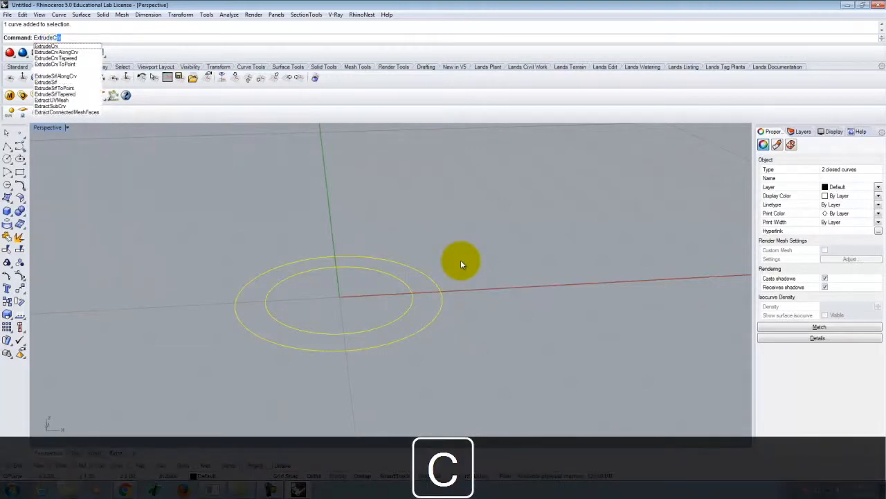
{"action": "key", "text": "Return"}
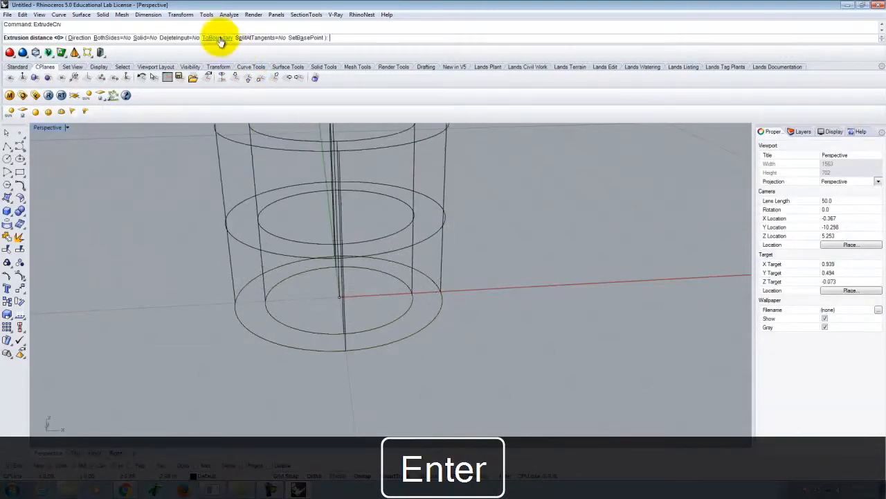
{"action": "left_click", "coordinate": [145, 39]}
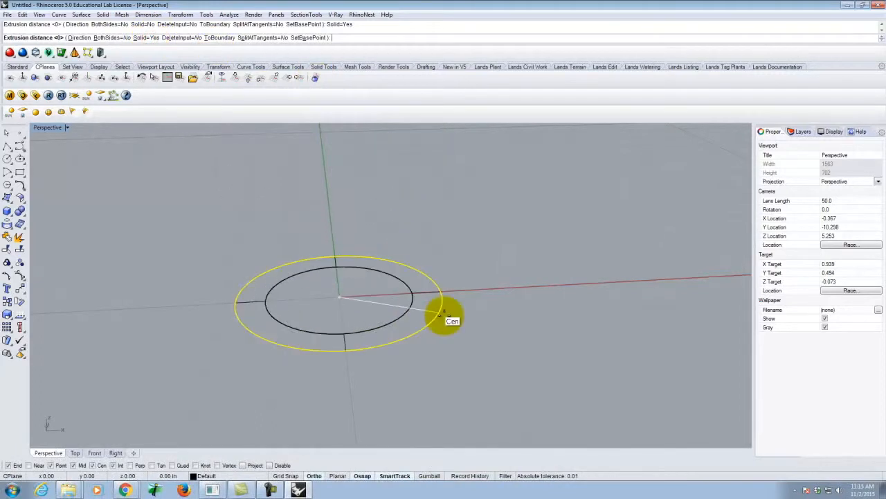
{"action": "type", "text": "-25"}
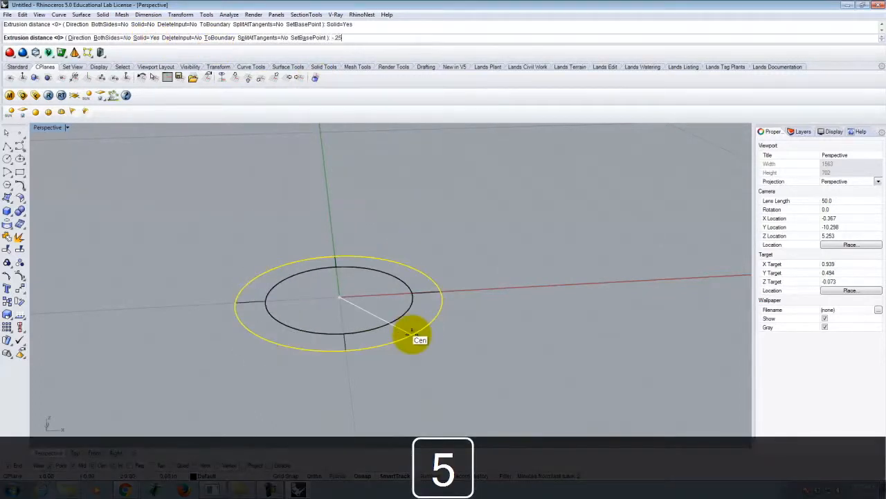
{"action": "key", "text": "Return"}
Step: Thin the ring to .125 inches with Scale1D, taking its upper edge as origin and its lower edge as reference
{"action": "right_click_drag", "start_coordinate": [480, 339], "coordinate": [445, 351]}
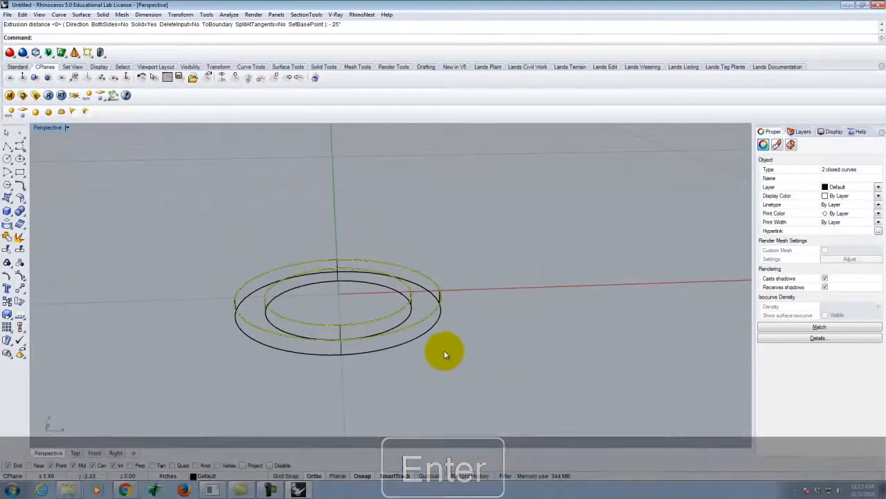
{"action": "left_click", "coordinate": [431, 326]}
{"action": "type", "text": "Scale2"}
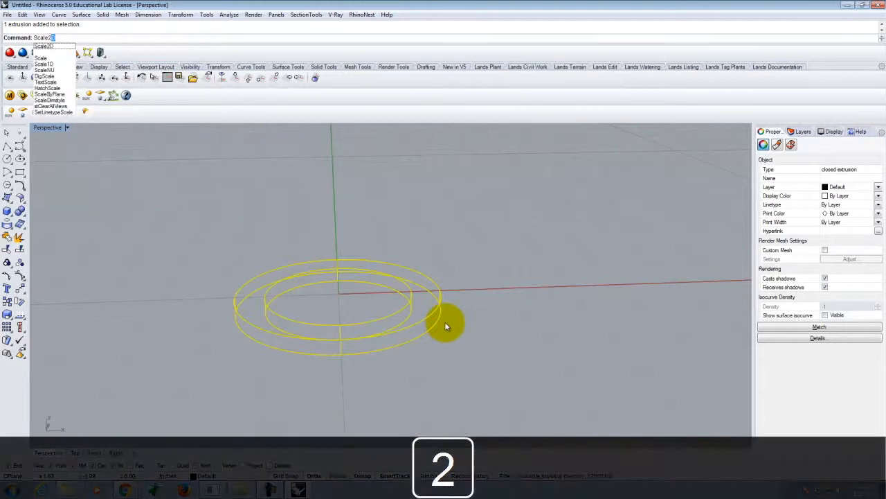
{"action": "key", "text": "BackSpace"}
{"action": "type", "text": "1D"}
{"action": "key", "text": "Return"}
{"action": "scroll", "coordinate": [449, 320], "scroll_direction": "up", "scroll_amount": 4}
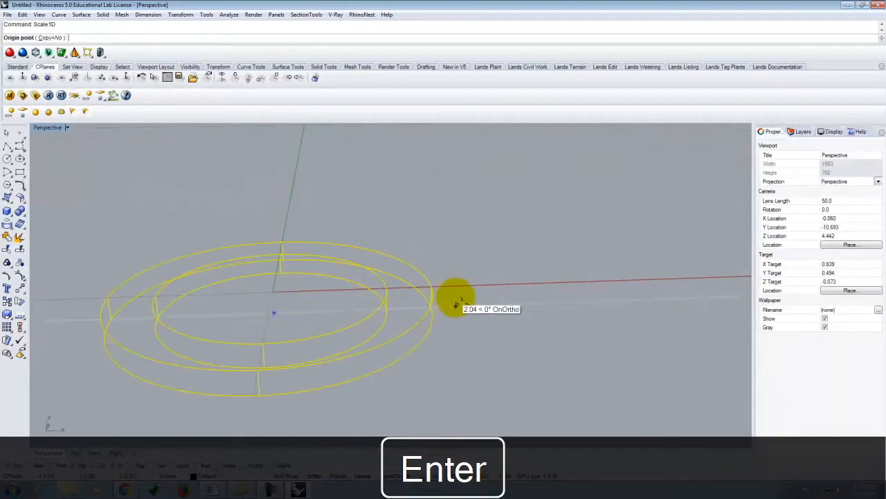
{"action": "left_click", "coordinate": [433, 287]}
{"action": "left_click", "coordinate": [430, 311]}
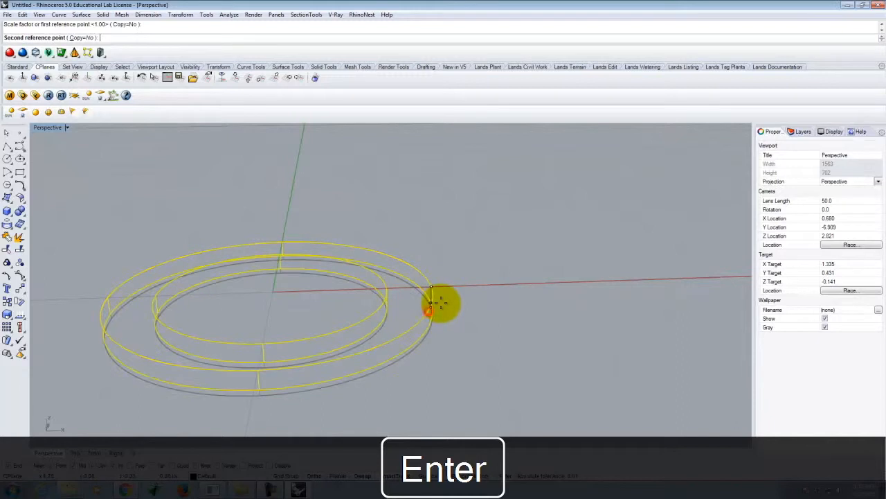
{"action": "type", "text": ".125"}
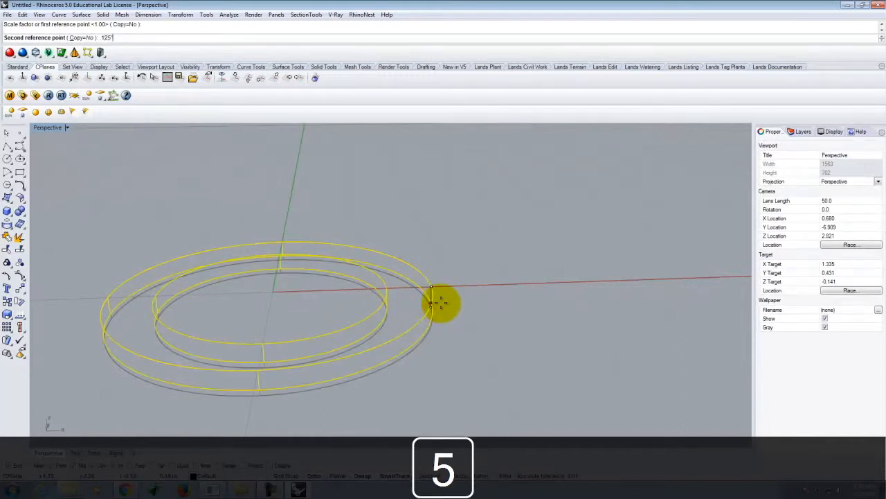
{"action": "key", "text": "Return"}
{"action": "key", "text": "Escape"}
Step: Inspect the thinned ring and its central opening from above and below
{"action": "right_click_drag", "start_coordinate": [538, 317], "coordinate": [510, 262]}
{"action": "scroll", "coordinate": [435, 270], "scroll_direction": "down", "scroll_amount": 12}
{"action": "right_click_drag", "start_coordinate": [476, 353], "coordinate": [451, 348]}
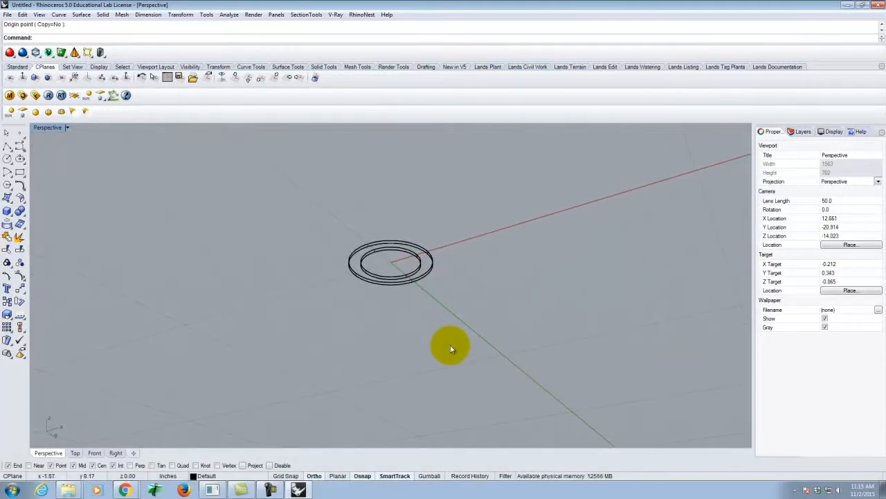
{"action": "right_click_drag", "start_coordinate": [449, 261], "coordinate": [451, 328]}
{"action": "scroll", "coordinate": [380, 267], "scroll_direction": "up", "scroll_amount": 8}
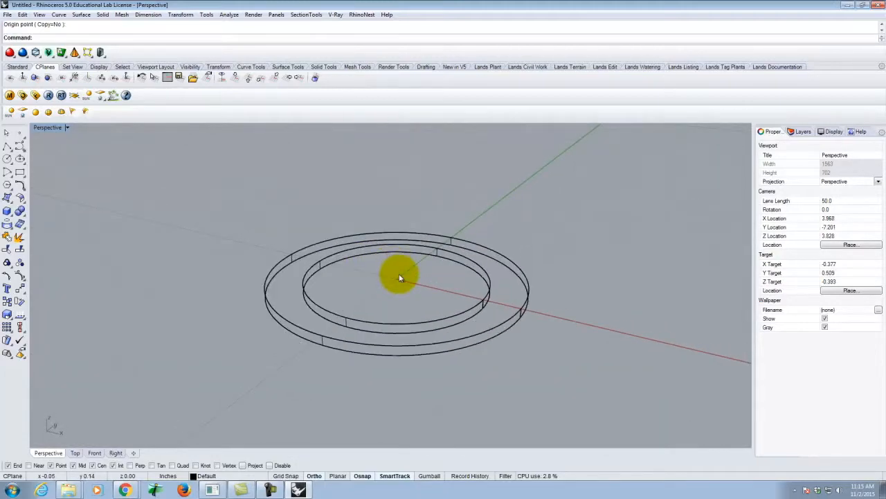
{"action": "mouse_move", "coordinate": [400, 277]}
{"action": "right_mouse_down"}
{"action": "mouse_move", "coordinate": [411, 324]}
{"action": "mouse_move", "coordinate": [412, 271]}
{"action": "right_mouse_up"}
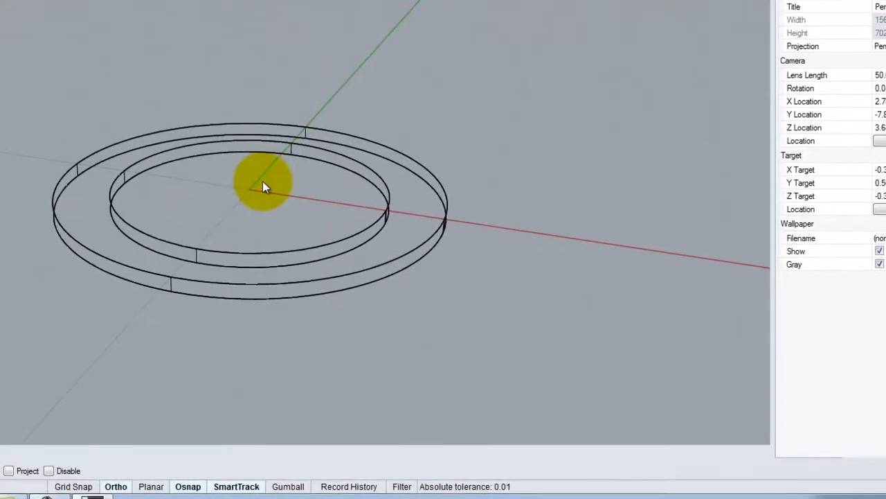
{"action": "right_click_drag", "start_coordinate": [157, 185], "coordinate": [388, 271]}
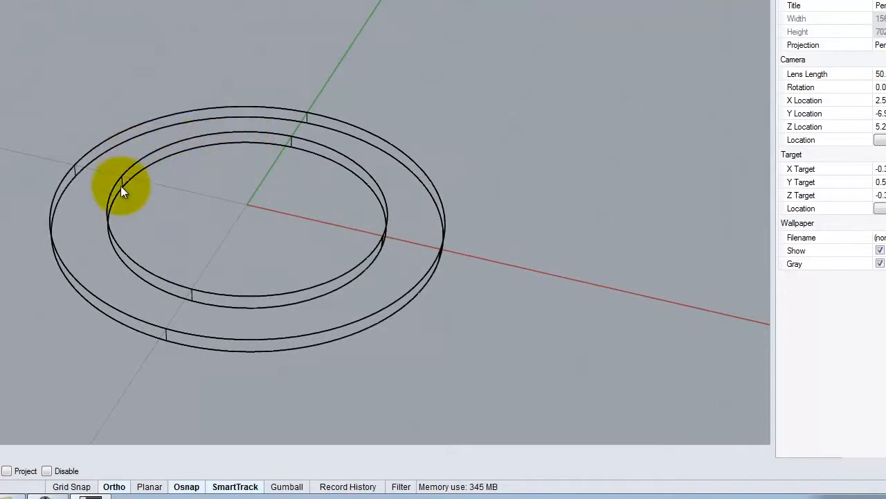
{"action": "right_click_drag", "start_coordinate": [358, 234], "coordinate": [333, 145]}
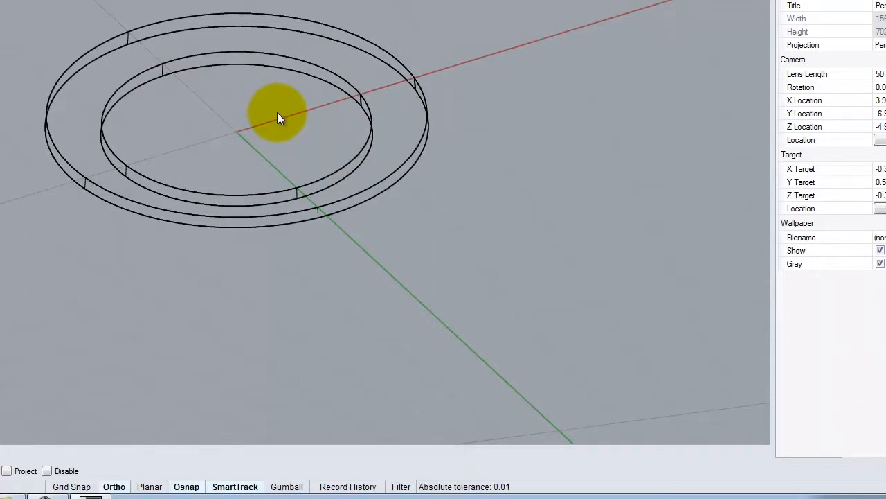
{"action": "right_click_drag", "start_coordinate": [52, 104], "coordinate": [16, 184]}
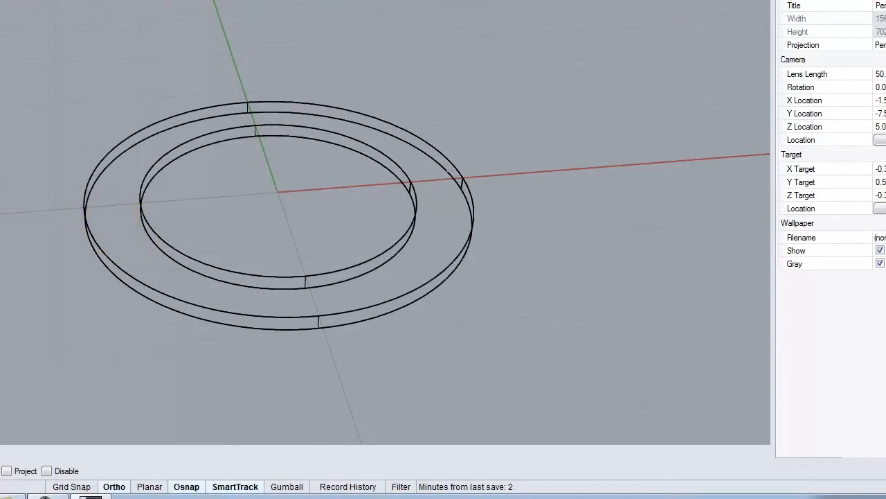
Step: Create a flattened ellipsoid by diameter inside the ring's opening, spanning the 2.5-inch inner circle in both horizontal directions
{"action": "left_click", "coordinate": [12, 244]}
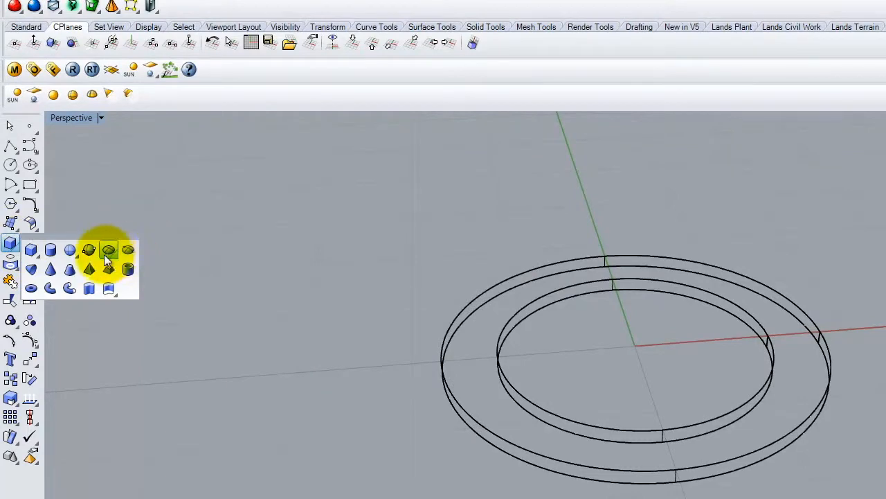
{"action": "left_click", "coordinate": [106, 254]}
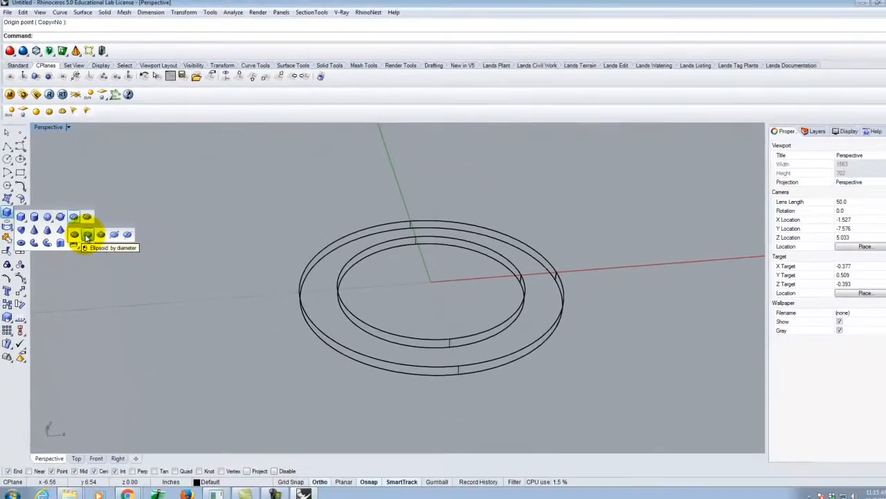
{"action": "left_click", "coordinate": [115, 263]}
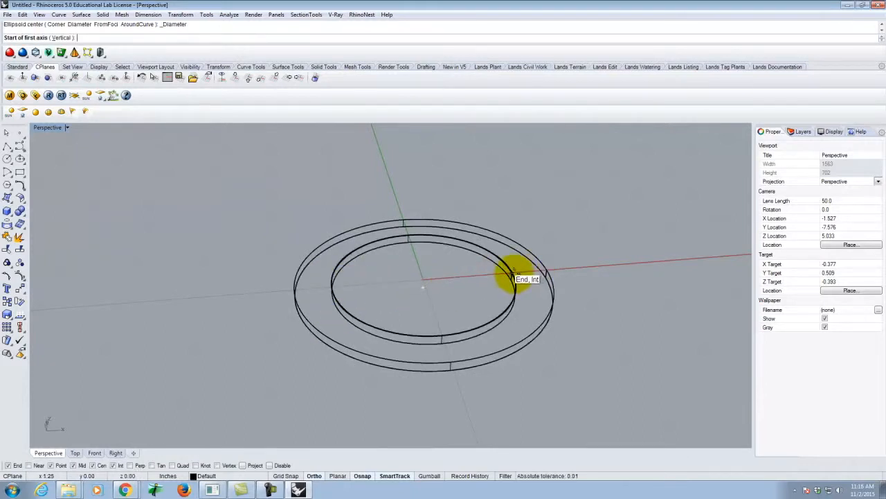
{"action": "left_click", "coordinate": [513, 277]}
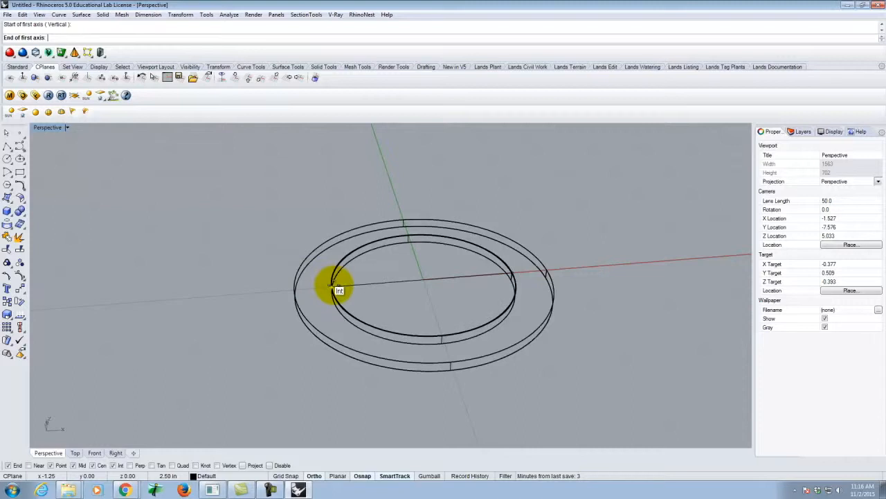
{"action": "left_click", "coordinate": [338, 290]}
{"action": "left_click", "coordinate": [413, 240]}
{"action": "right_click_drag", "start_coordinate": [497, 371], "coordinate": [508, 320]}
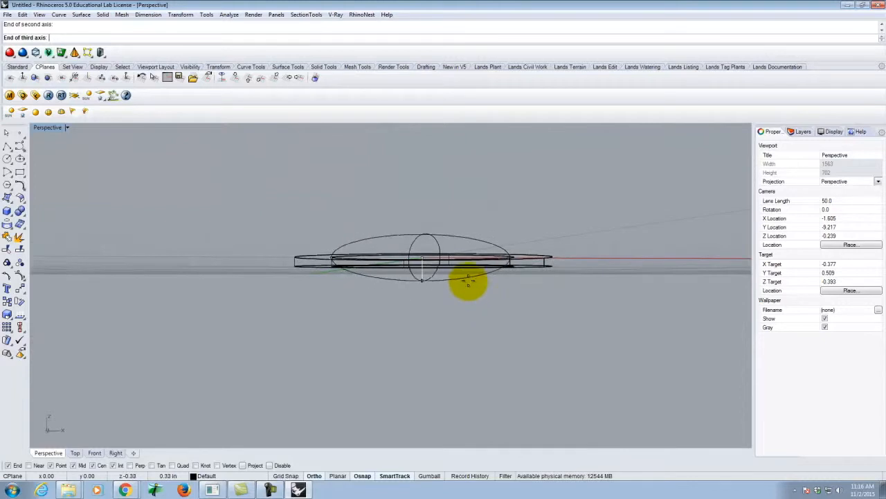
{"action": "right_click_drag", "start_coordinate": [475, 281], "coordinate": [601, 299]}
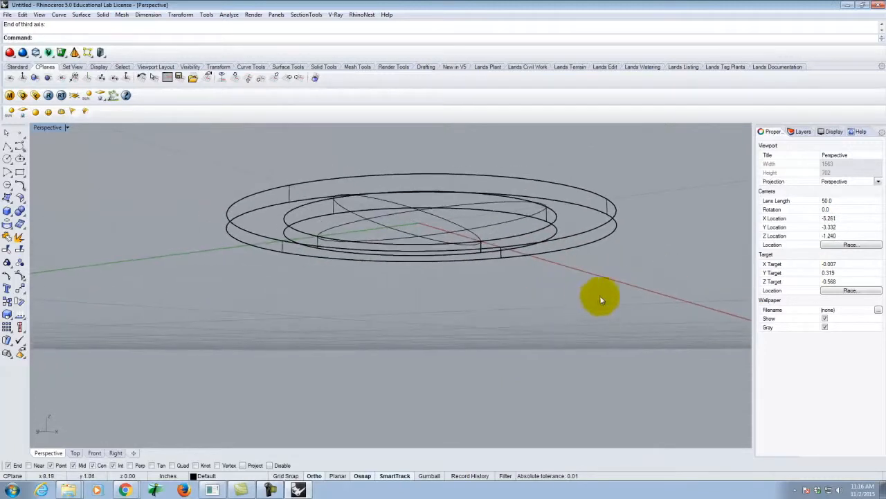
Step: Switch the Perspective viewport to Shaded display and check how the ellipsoid sits inside the ring
{"action": "left_click", "coordinate": [67, 127]}
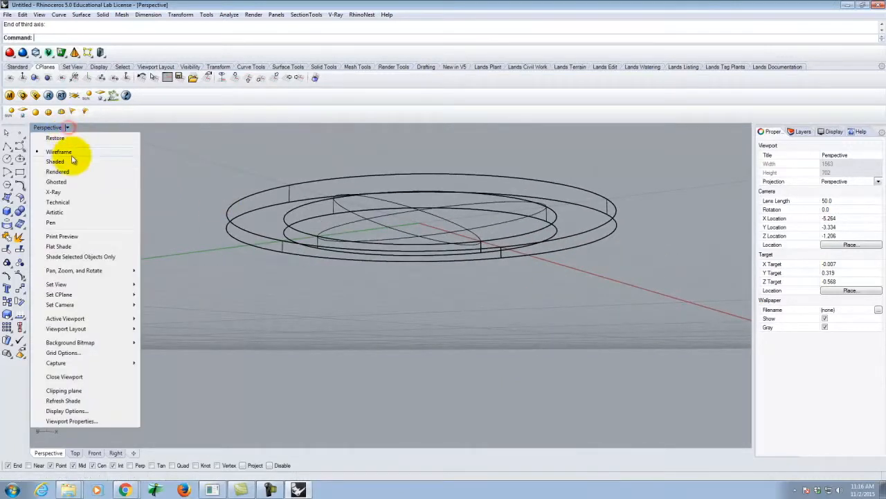
{"action": "left_click", "coordinate": [69, 160]}
{"action": "right_click_drag", "start_coordinate": [506, 184], "coordinate": [380, 335]}
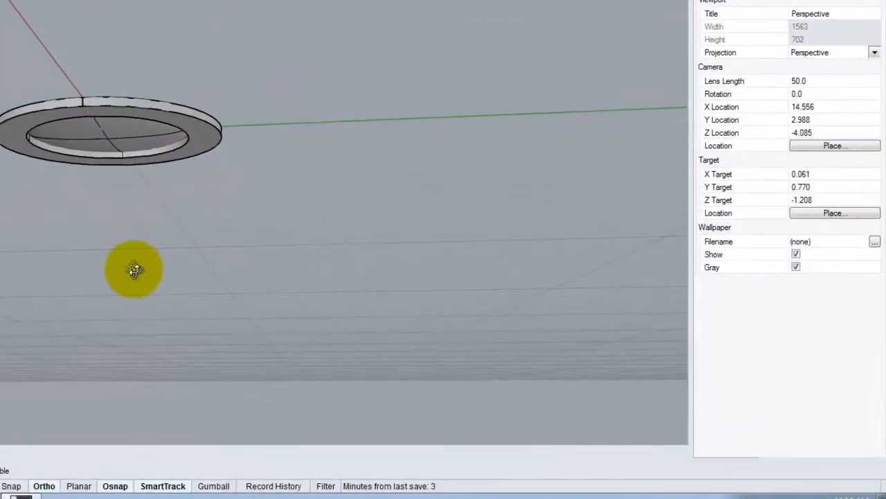
{"action": "right_click_drag", "start_coordinate": [134, 270], "coordinate": [261, 282]}
{"action": "scroll", "coordinate": [114, 122], "scroll_direction": "up", "scroll_amount": 3}
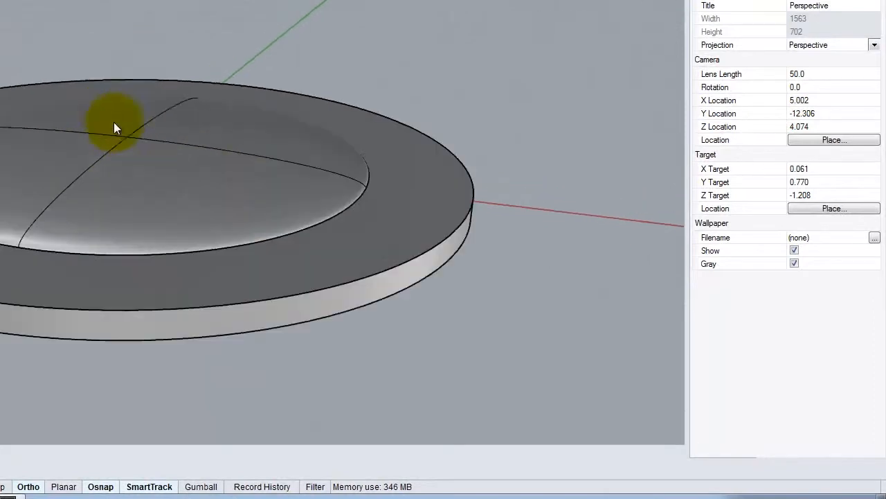
{"action": "left_click", "coordinate": [202, 162]}
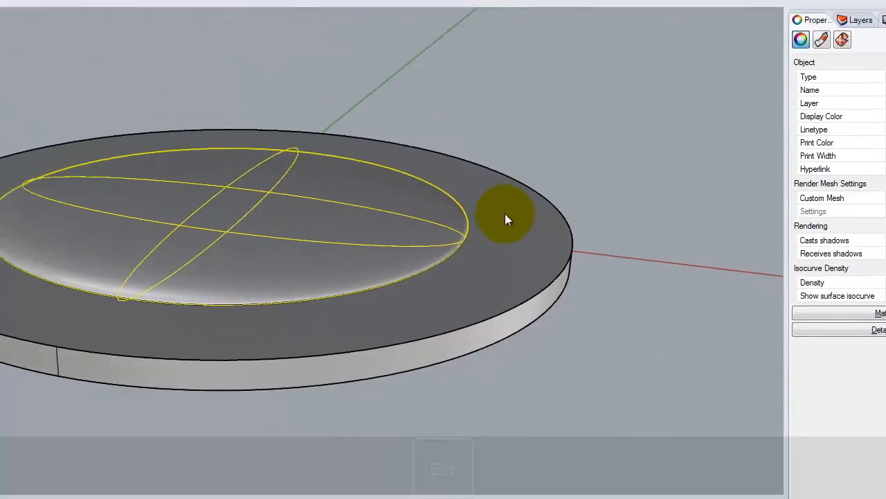
{"action": "key", "text": "Escape"}
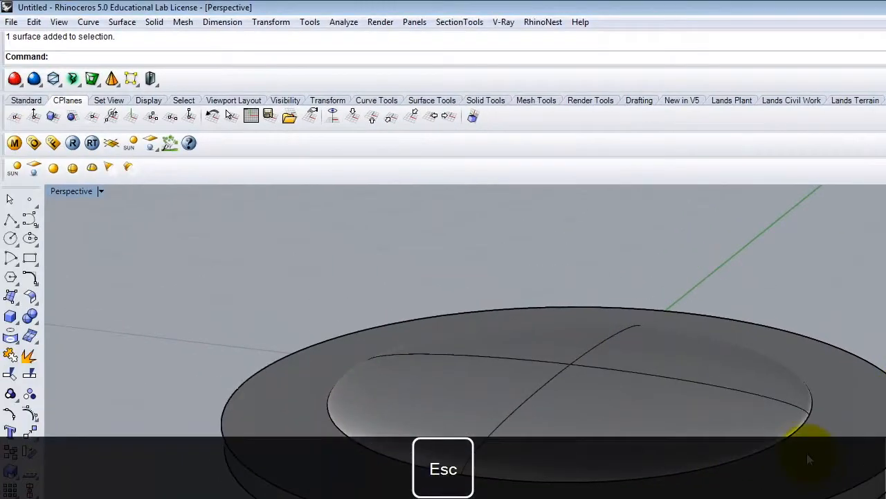
Step: Duplicate the ring's upper inner edge as a curve with DupEdge
{"action": "type", "text": "DupE"}
{"action": "key", "text": "Return"}
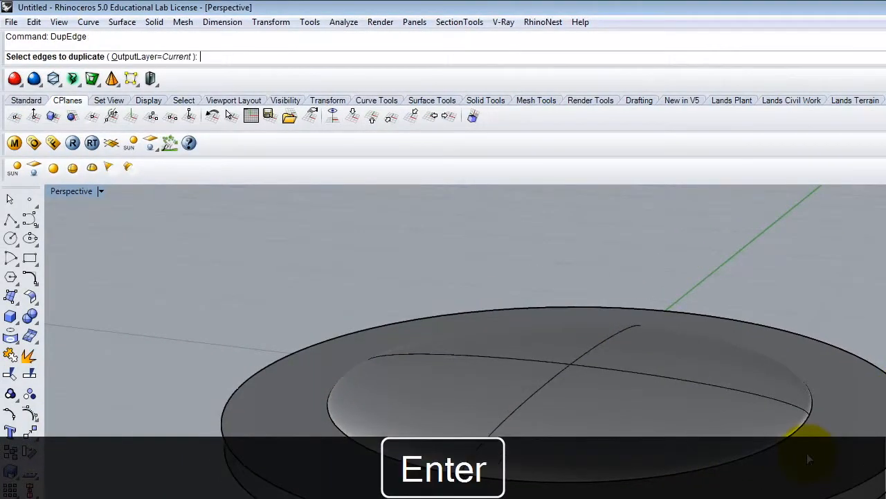
{"action": "left_click", "coordinate": [719, 468]}
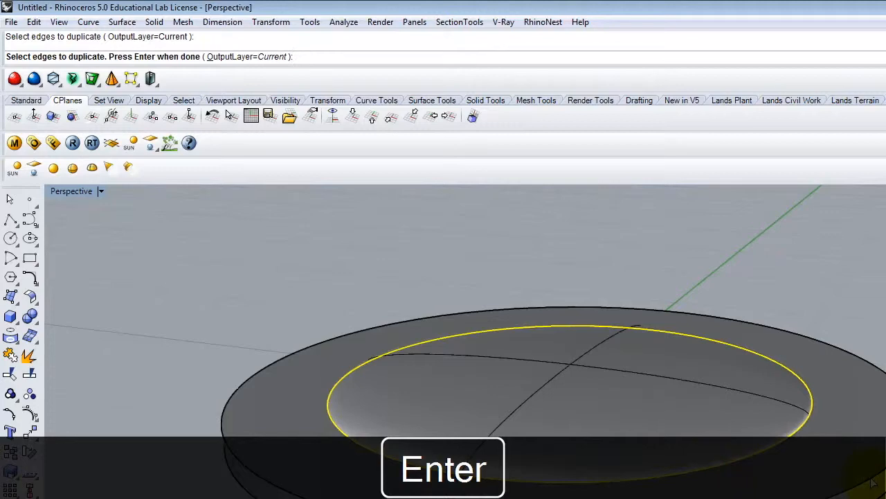
{"action": "key", "text": "Return"}
Step: Trim away the upper half of the ellipsoid, using the duplicated inner edge curve as the cutting object
{"action": "type", "text": "Tri"}
{"action": "key", "text": "Return"}
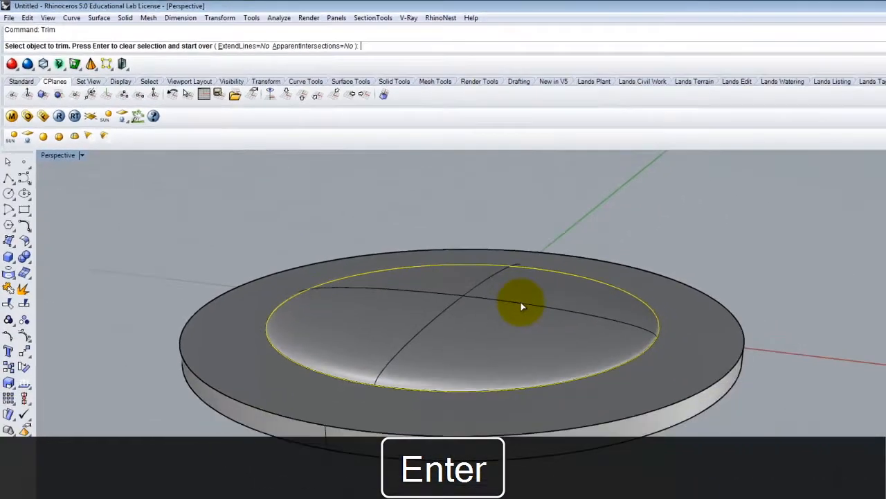
{"action": "left_click", "coordinate": [642, 376]}
{"action": "right_click_drag", "start_coordinate": [610, 276], "coordinate": [541, 275]}
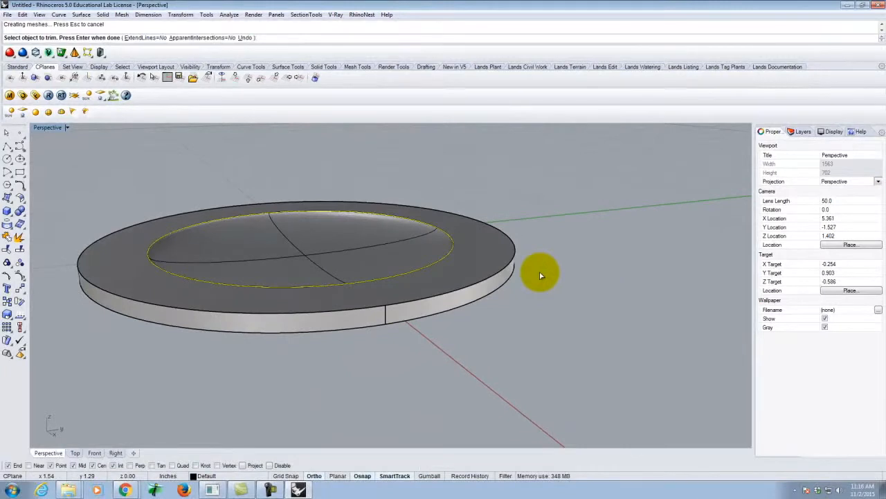
{"action": "scroll", "coordinate": [542, 280], "scroll_direction": "down", "scroll_amount": 3}
{"action": "key", "text": "Escape"}
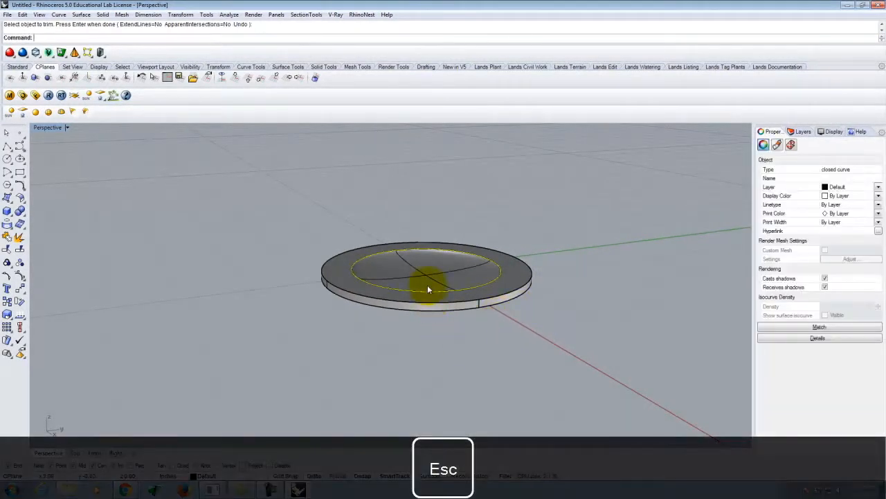
Step: Examine the trimmed bulb and the ring's rim from below, above and the side
{"action": "right_click_drag", "start_coordinate": [501, 257], "coordinate": [488, 353]}
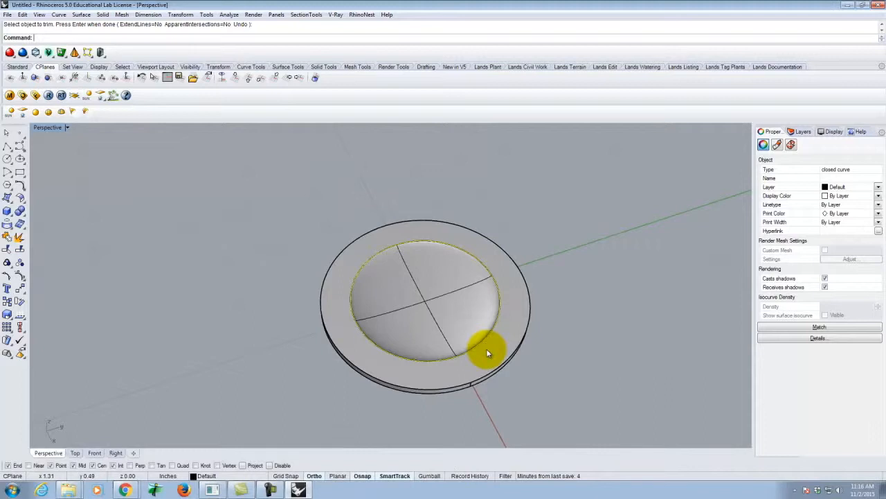
{"action": "right_click_drag", "start_coordinate": [488, 362], "coordinate": [522, 343]}
{"action": "scroll", "coordinate": [478, 266], "scroll_direction": "up", "scroll_amount": 5}
{"action": "right_click_drag", "start_coordinate": [476, 289], "coordinate": [592, 278]}
{"action": "scroll", "coordinate": [593, 276], "scroll_direction": "up", "scroll_amount": 5}
{"action": "left_click", "coordinate": [592, 269]}
{"action": "scroll", "coordinate": [604, 270], "scroll_direction": "down", "scroll_amount": 7}
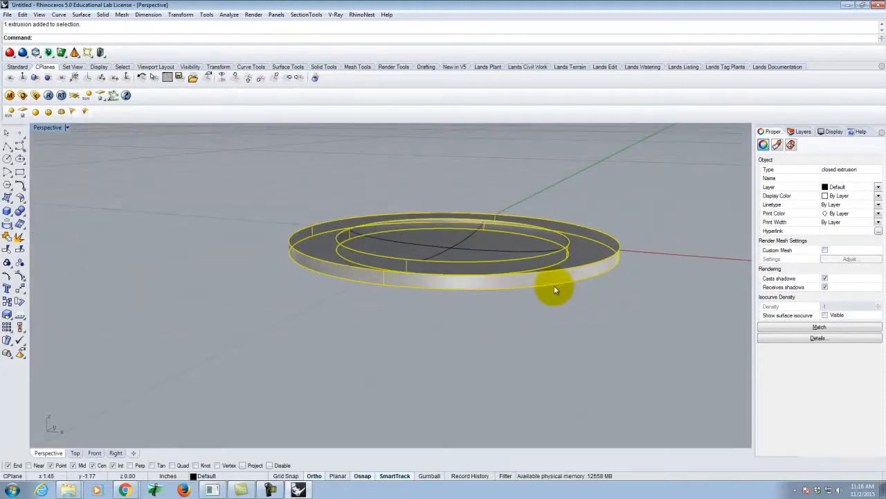
{"action": "right_click_drag", "start_coordinate": [561, 263], "coordinate": [570, 219]}
{"action": "scroll", "coordinate": [570, 223], "scroll_direction": "up", "scroll_amount": 5}
{"action": "right_click_drag", "start_coordinate": [588, 248], "coordinate": [574, 278]}
{"action": "right_click_drag", "start_coordinate": [619, 301], "coordinate": [589, 312]}
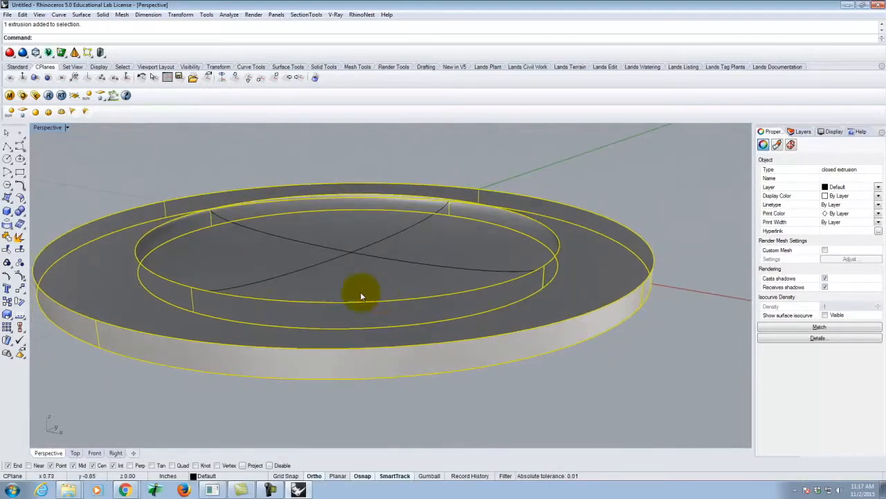
{"action": "left_click", "coordinate": [666, 380]}
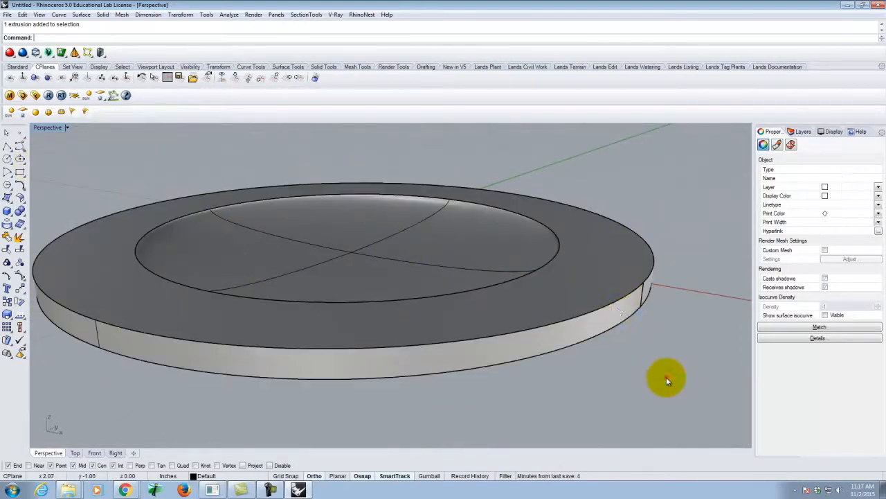
{"action": "left_click", "coordinate": [600, 294]}
{"action": "left_click", "coordinate": [577, 388]}
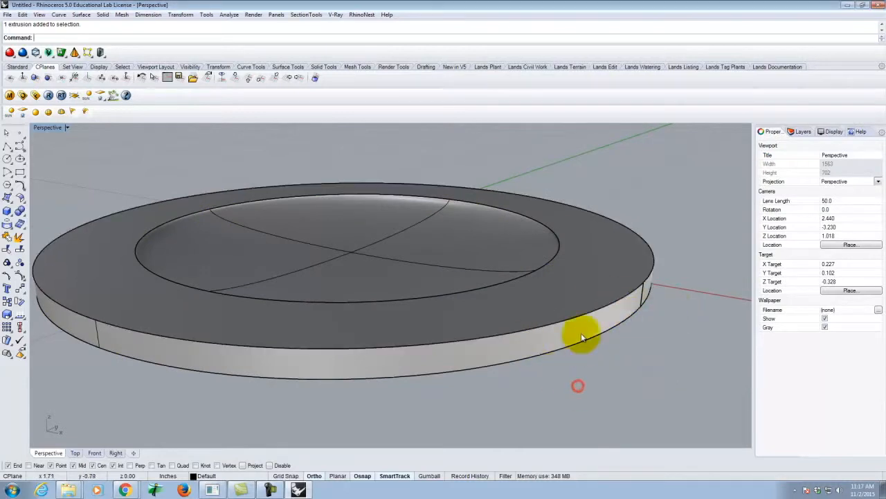
Step: Select the ring and start a polyline down its inner wall from the upper edge, continuing it .25 inches outward along the underside
{"action": "left_click", "coordinate": [582, 331]}
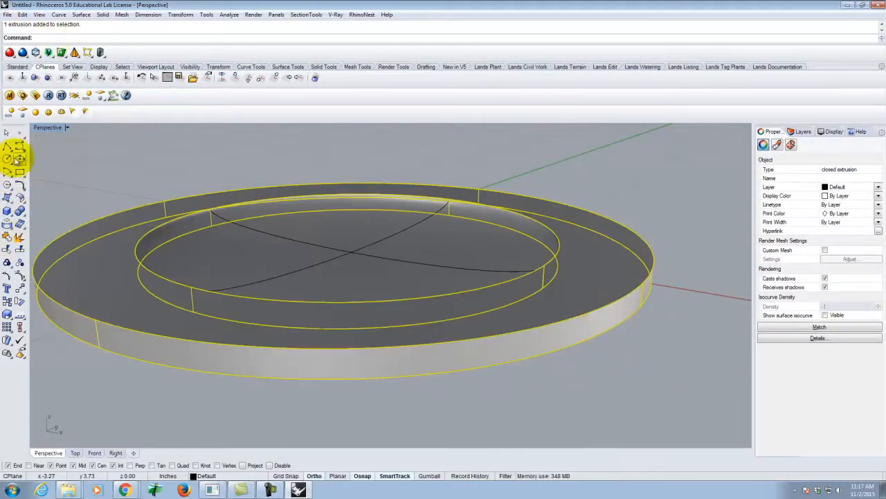
{"action": "left_click", "coordinate": [7, 146]}
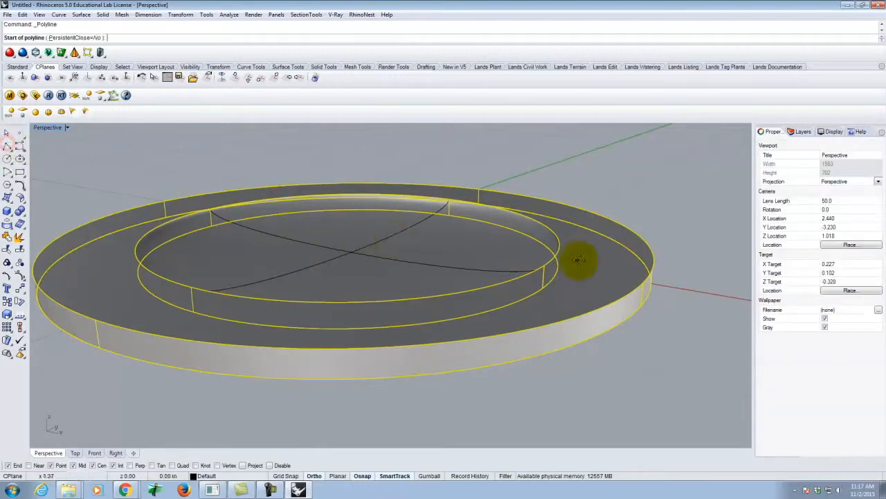
{"action": "left_click", "coordinate": [544, 266]}
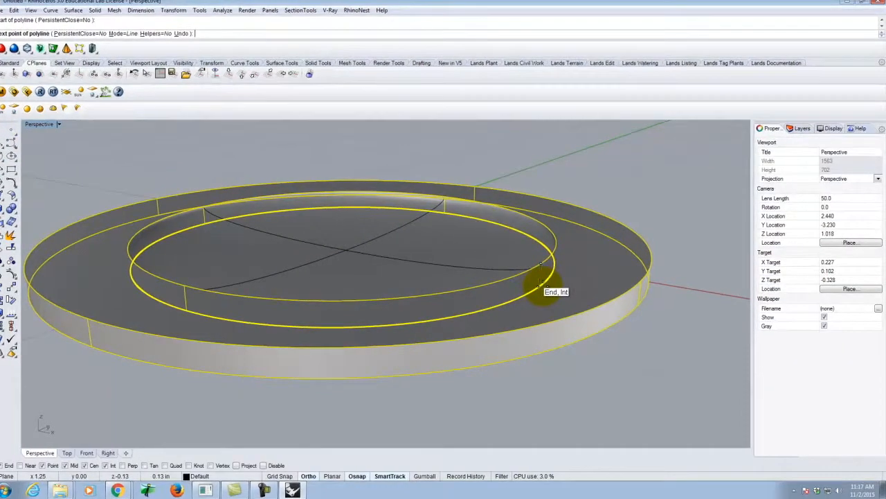
{"action": "left_click", "coordinate": [544, 287]}
{"action": "right_click_drag", "start_coordinate": [664, 318], "coordinate": [661, 377]}
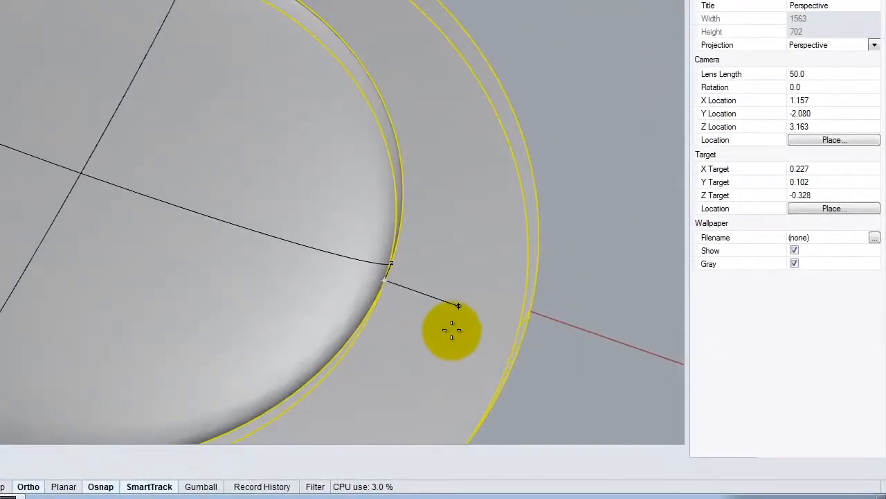
{"action": "key", "text": "Delete"}
{"action": "type", "text": "2"}
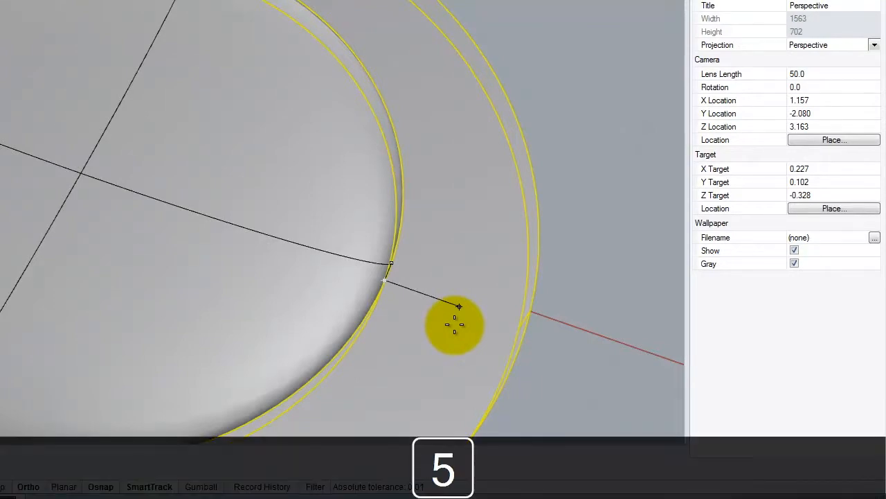
{"action": "key", "text": "shift+Return"}
{"action": "left_click", "coordinate": [451, 320]}
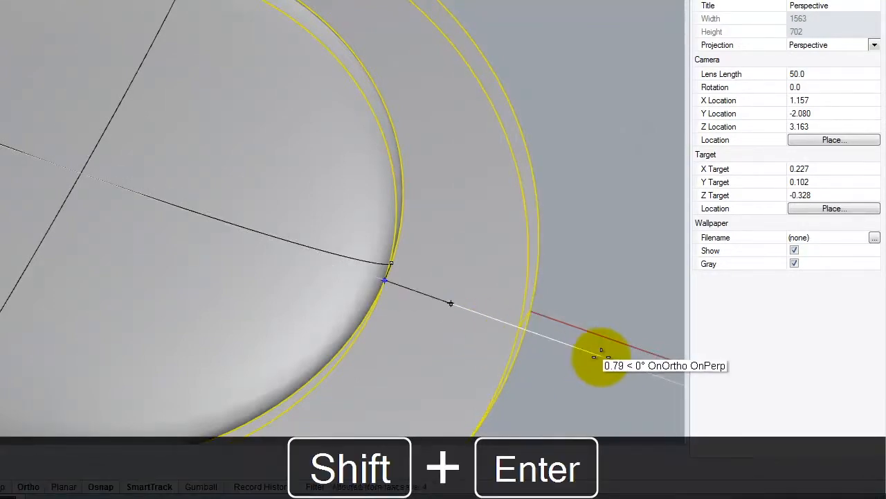
Step: Slope the polyline up to the ring's outer upper edge and finish it as a closed profile
{"action": "right_click_drag", "start_coordinate": [596, 356], "coordinate": [537, 184]}
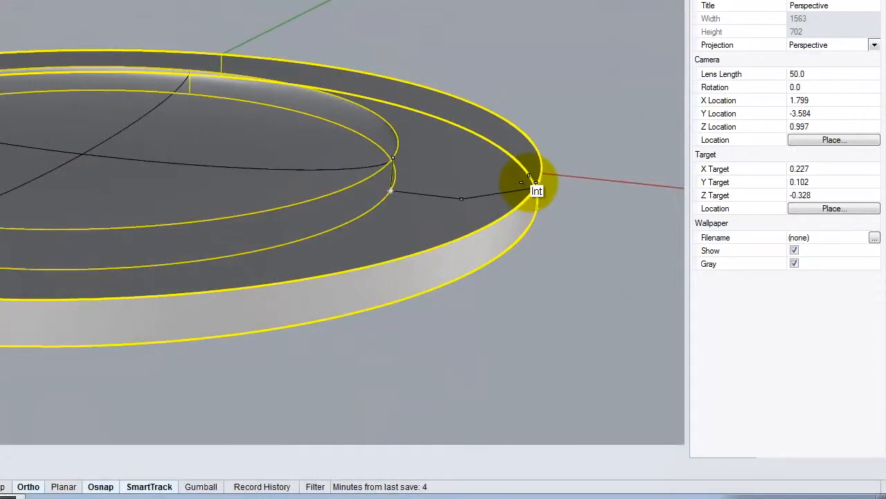
{"action": "left_click", "coordinate": [537, 174]}
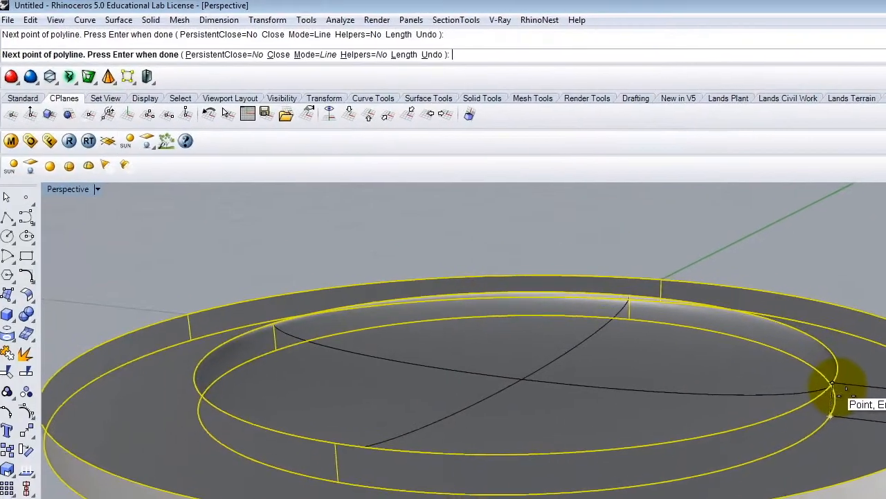
{"action": "key", "text": "Return"}
{"action": "key", "text": "Return"}
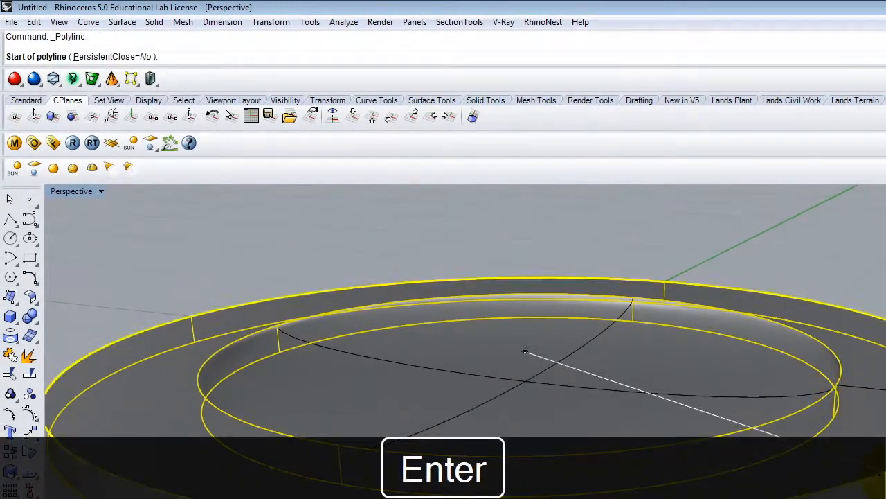
{"action": "key", "text": "Return"}
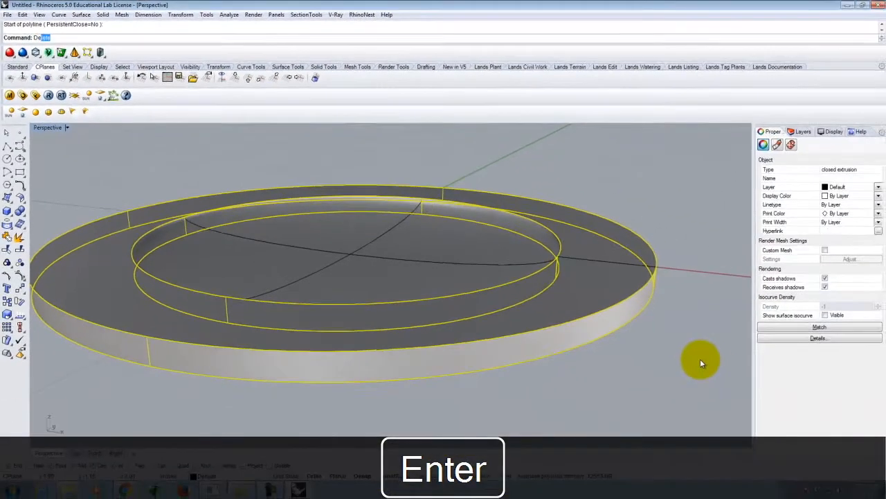
Step: Delete the extruded ring, keeping the trimmed bulb, the circles and the section profile
{"action": "key", "text": "Delete"}
{"action": "scroll", "coordinate": [618, 303], "scroll_direction": "down", "scroll_amount": 2}
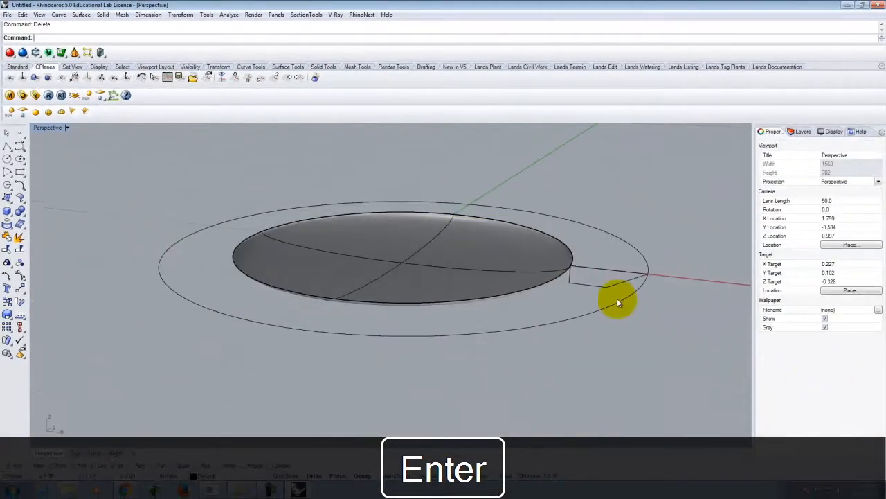
{"action": "right_click_drag", "start_coordinate": [615, 314], "coordinate": [574, 239]}
{"action": "scroll", "coordinate": [566, 230], "scroll_direction": "up", "scroll_amount": 6}
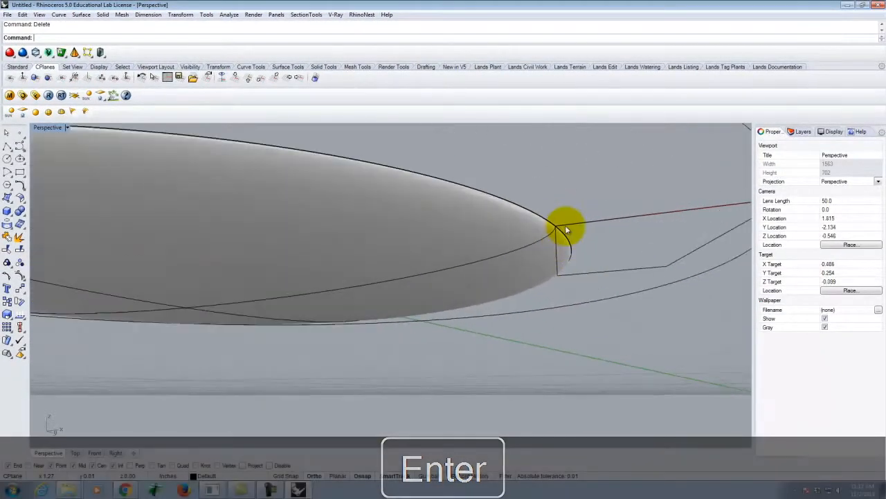
{"action": "left_click", "coordinate": [20, 144]}
{"action": "left_click", "coordinate": [20, 143]}
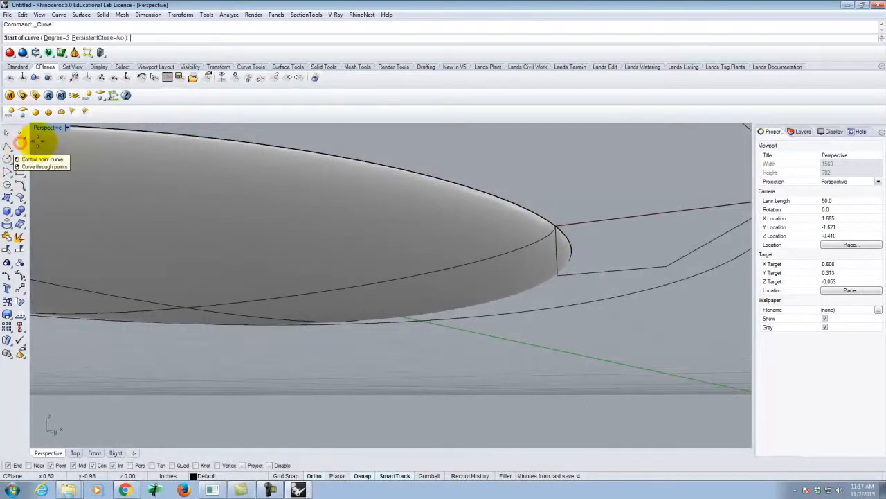
{"action": "left_click", "coordinate": [556, 227]}
{"action": "left_click", "coordinate": [559, 274]}
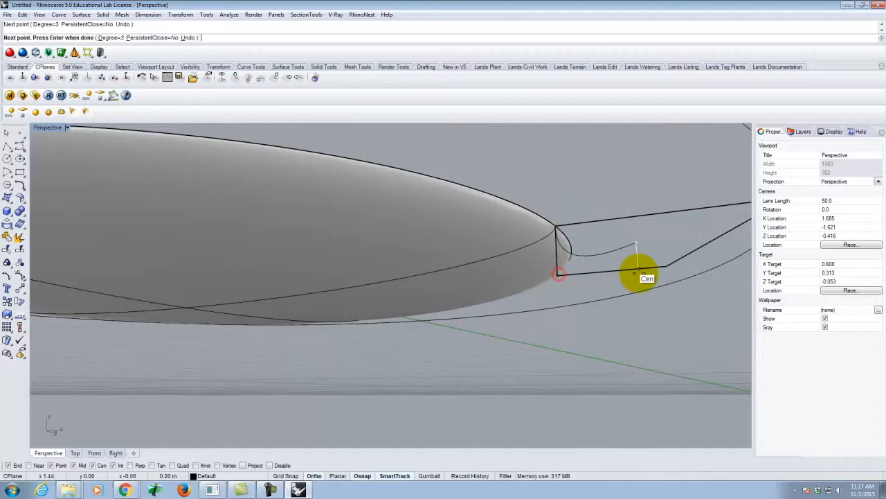
{"action": "left_click", "coordinate": [666, 267]}
{"action": "mouse_move", "coordinate": [666, 266]}
{"action": "right_mouse_down"}
{"action": "mouse_move", "coordinate": [574, 326]}
{"action": "mouse_move", "coordinate": [672, 265]}
{"action": "right_mouse_up"}
{"action": "left_click", "coordinate": [676, 262]}
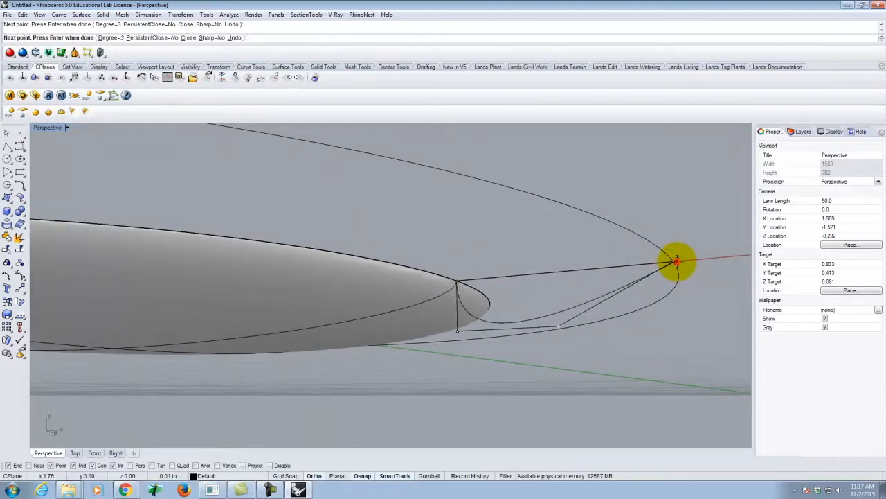
{"action": "key", "text": "Escape"}
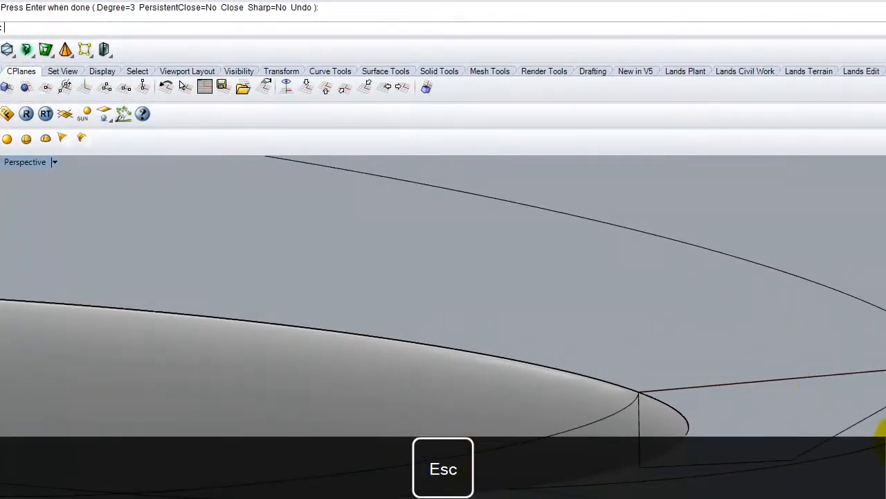
Step: Fillet the profile's lower inner corner, between the vertical and bottom segments, with a radius of .0625 inches
{"action": "type", "text": "Fillet"}
{"action": "key", "text": "Return"}
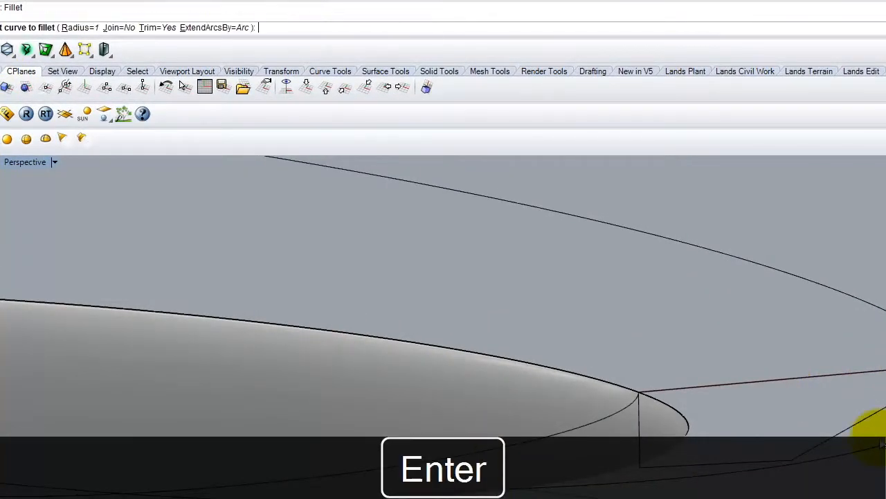
{"action": "key", "text": "Return"}
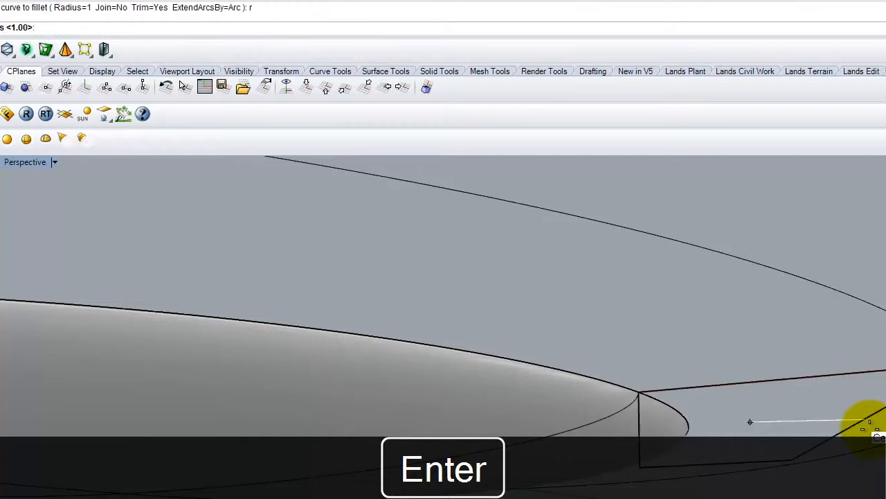
{"action": "key", "text": "Delete"}
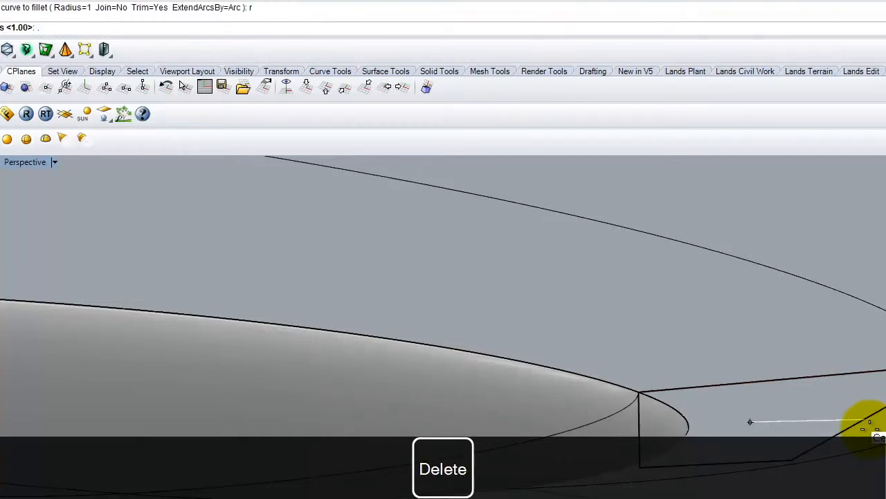
{"action": "key", "text": "Return"}
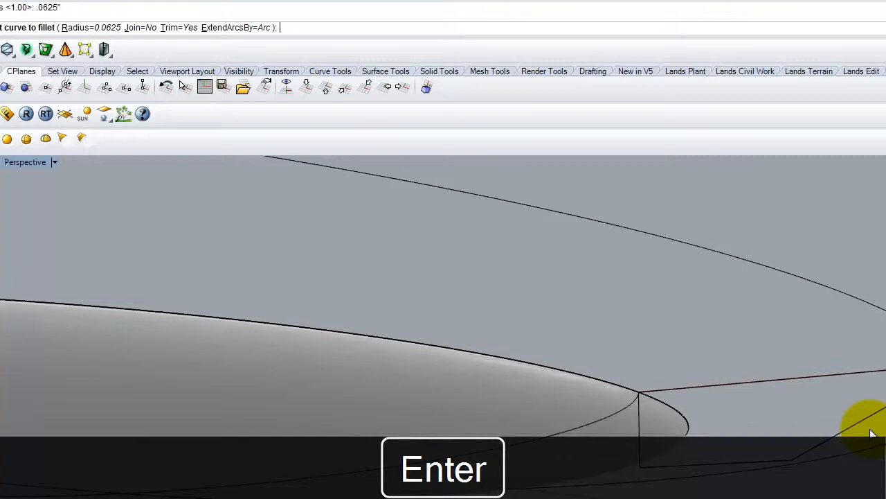
{"action": "left_click", "coordinate": [639, 428]}
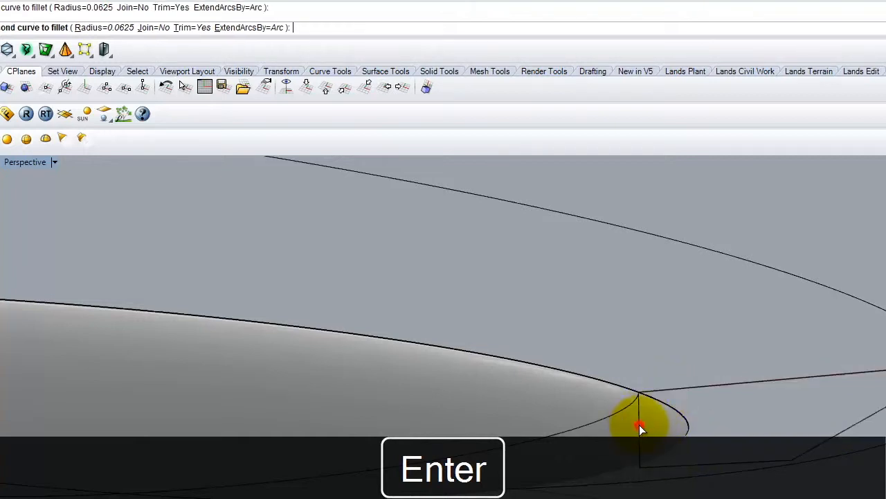
{"action": "left_click", "coordinate": [679, 467]}
Step: Fillet the profile's lower outer corner, between the bottom and sloped segments, with a radius of .0625 inches
{"action": "right_click", "coordinate": [748, 454]}
{"action": "left_click", "coordinate": [752, 459]}
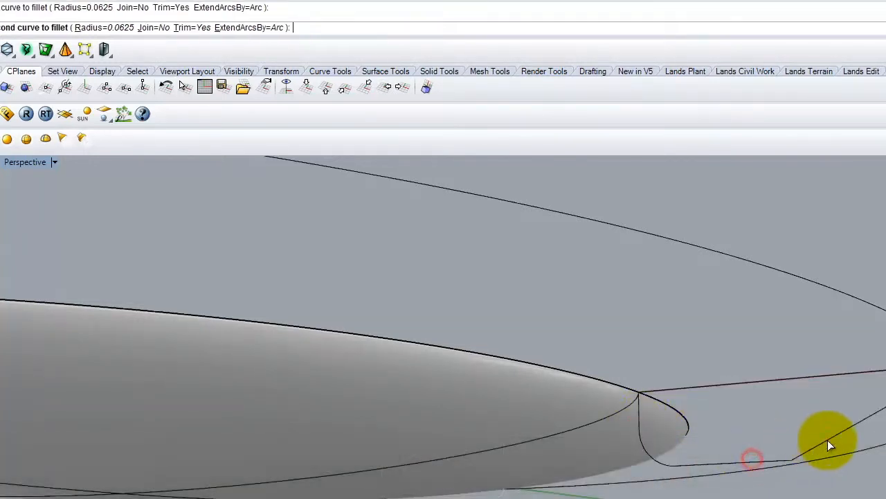
{"action": "key", "text": "Escape"}
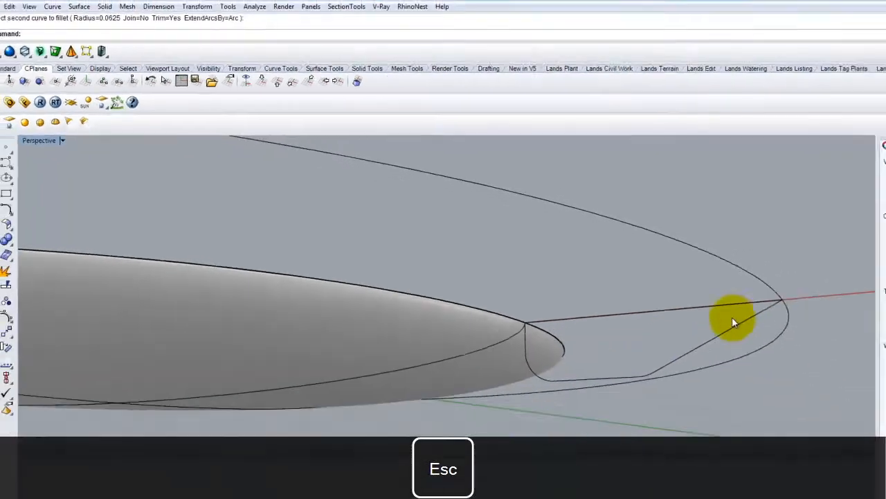
{"action": "right_click_drag", "start_coordinate": [638, 251], "coordinate": [659, 280]}
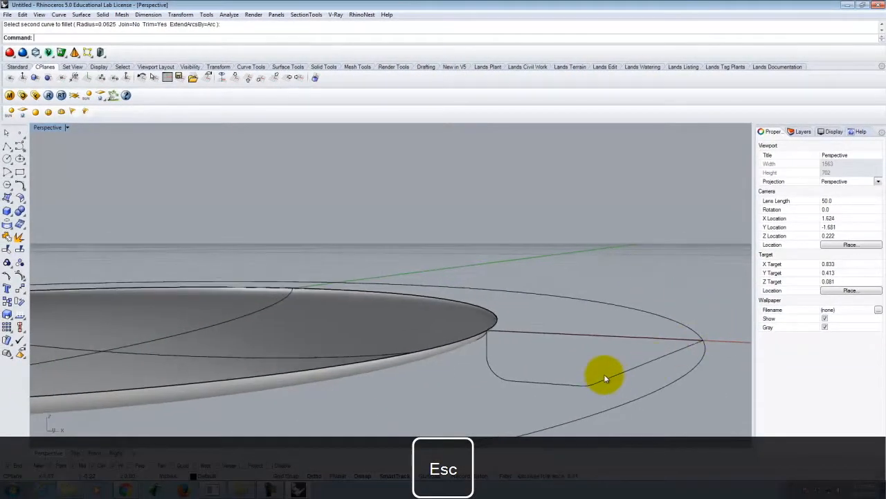
Step: Sweep the filleted profile along the outer circle with a one-rail sweep, using Freeform style without simplifying, to form the ring
{"action": "scroll", "coordinate": [623, 369], "scroll_direction": "down", "scroll_amount": 4}
{"action": "type", "text": "Sweep1"}
{"action": "key", "text": "Return"}
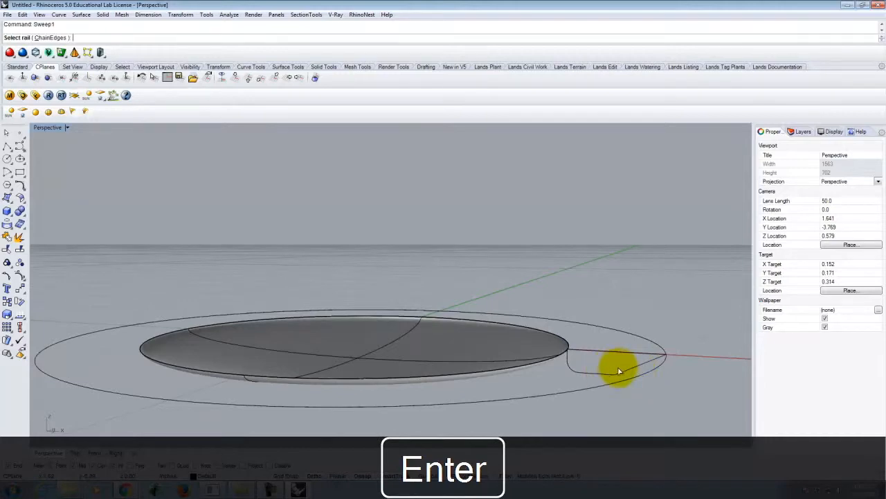
{"action": "left_click", "coordinate": [637, 383]}
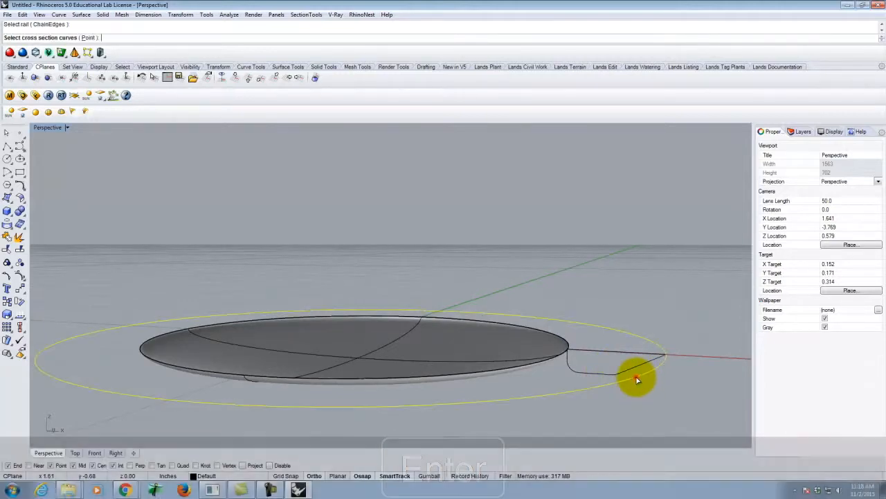
{"action": "left_click", "coordinate": [607, 372]}
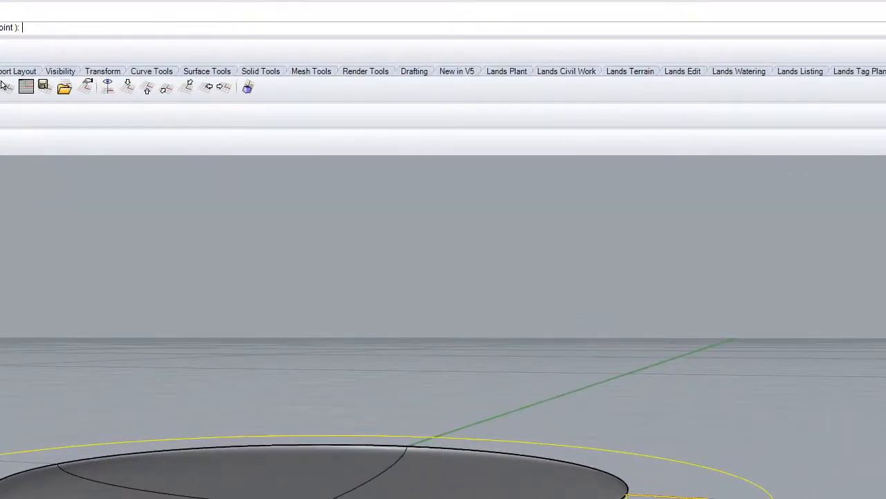
{"action": "key", "text": "Return"}
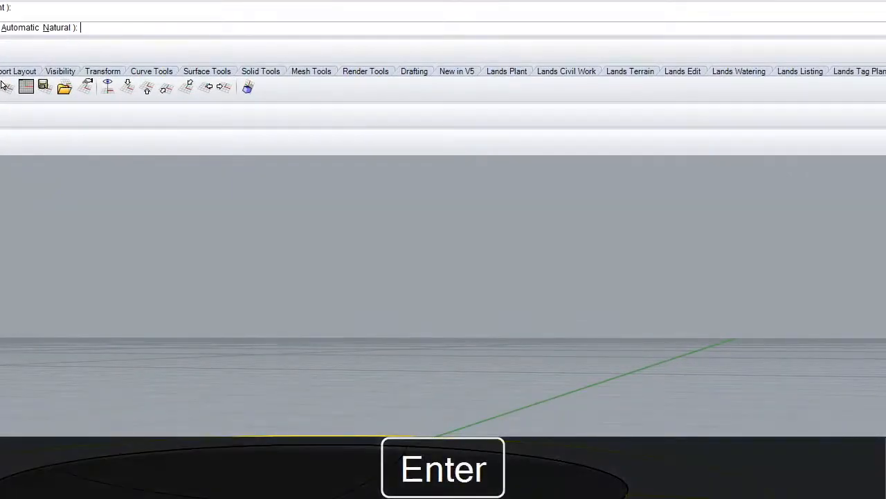
{"action": "key", "text": "Return"}
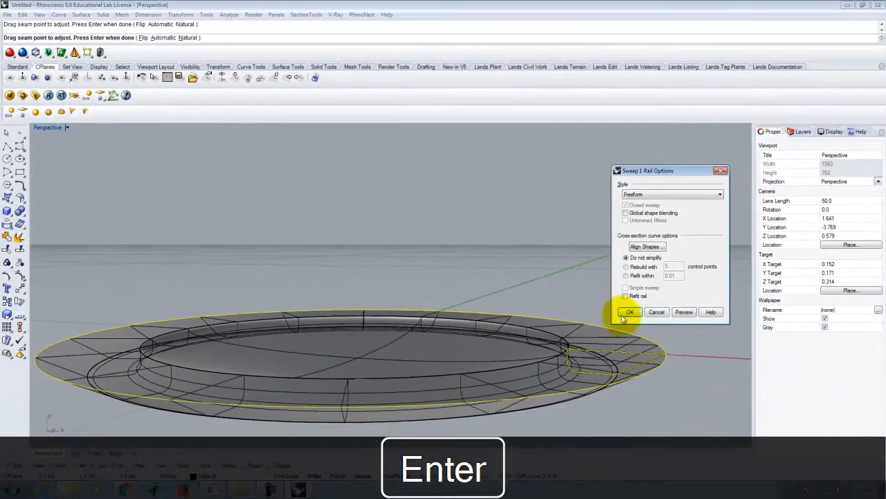
{"action": "left_click", "coordinate": [624, 312]}
Step: Examine the swept ring and the bulb from below, from the side and from above
{"action": "right_click_drag", "start_coordinate": [668, 415], "coordinate": [632, 388]}
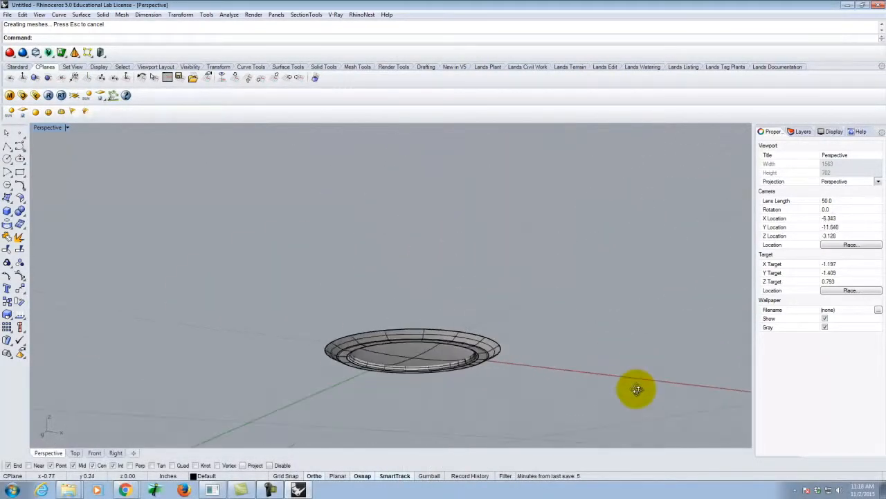
{"action": "scroll", "coordinate": [339, 382], "scroll_direction": "up", "scroll_amount": 5}
{"action": "right_click_drag", "start_coordinate": [575, 387], "coordinate": [416, 357]}
{"action": "scroll", "coordinate": [417, 355], "scroll_direction": "down", "scroll_amount": 9}
{"action": "scroll", "coordinate": [460, 311], "scroll_direction": "up", "scroll_amount": 4}
{"action": "right_click_drag", "start_coordinate": [361, 239], "coordinate": [381, 301]}
{"action": "scroll", "coordinate": [452, 298], "scroll_direction": "up", "scroll_amount": 2}
{"action": "right_click_drag", "start_coordinate": [448, 317], "coordinate": [475, 284]}
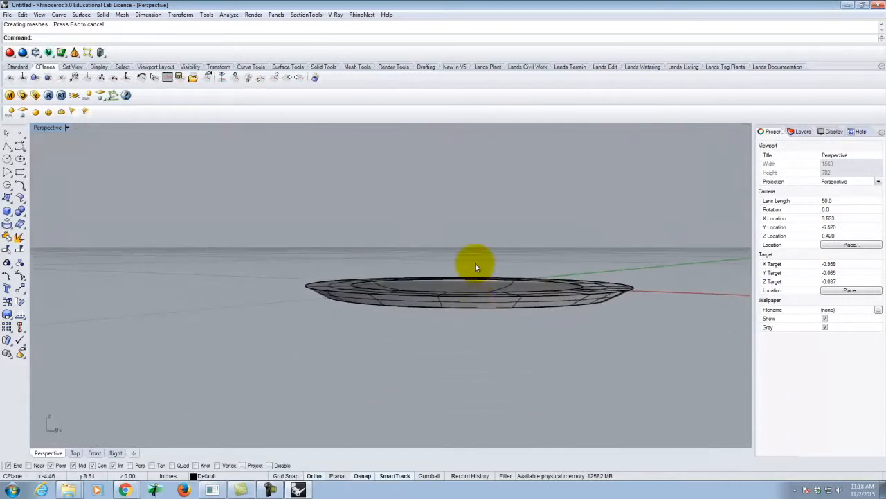
{"action": "scroll", "coordinate": [475, 266], "scroll_direction": "down", "scroll_amount": 3}
{"action": "right_click_drag", "start_coordinate": [512, 307], "coordinate": [503, 271]}
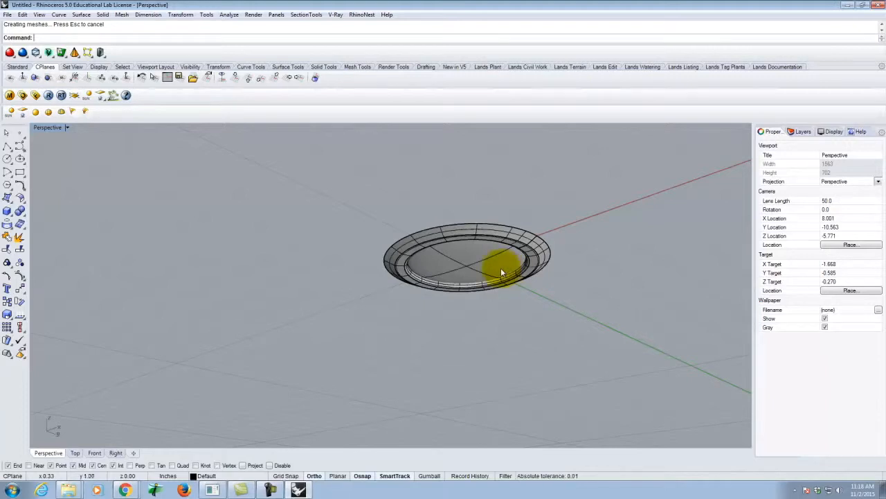
{"action": "scroll", "coordinate": [516, 238], "scroll_direction": "up", "scroll_amount": 4}
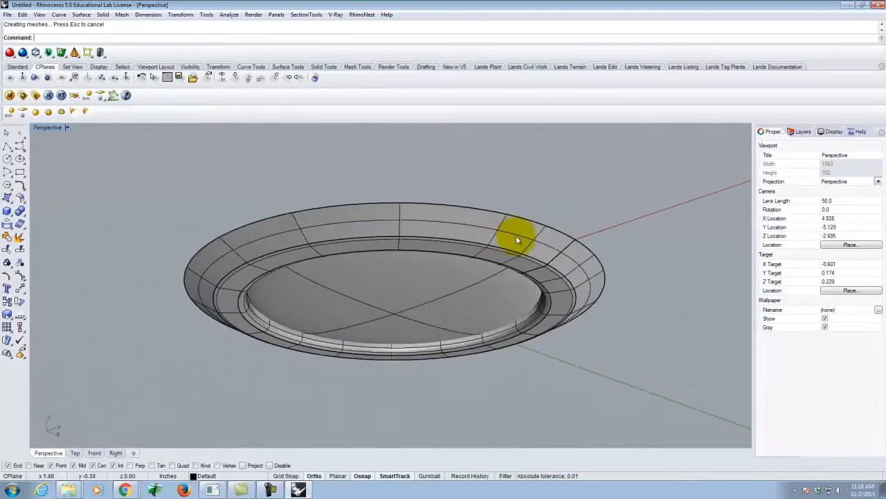
{"action": "right_click_drag", "start_coordinate": [527, 281], "coordinate": [552, 322]}
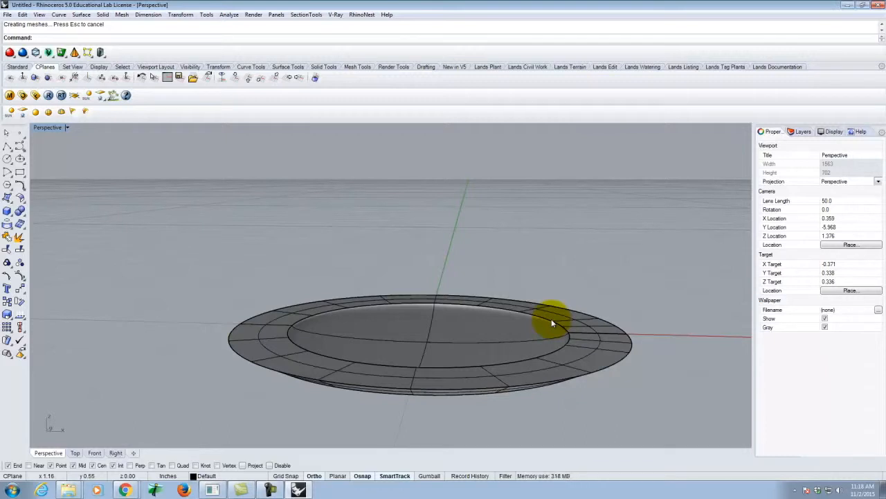
Step: Start saving the model and choose the Dropbox\A136\Ex222 folder on the J: drive as its location
{"action": "left_click", "coordinate": [7, 14]}
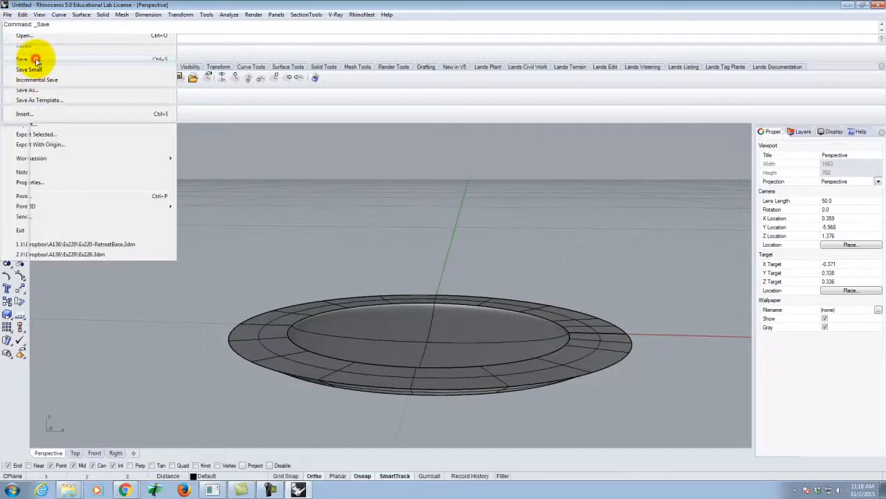
{"action": "left_click", "coordinate": [33, 59]}
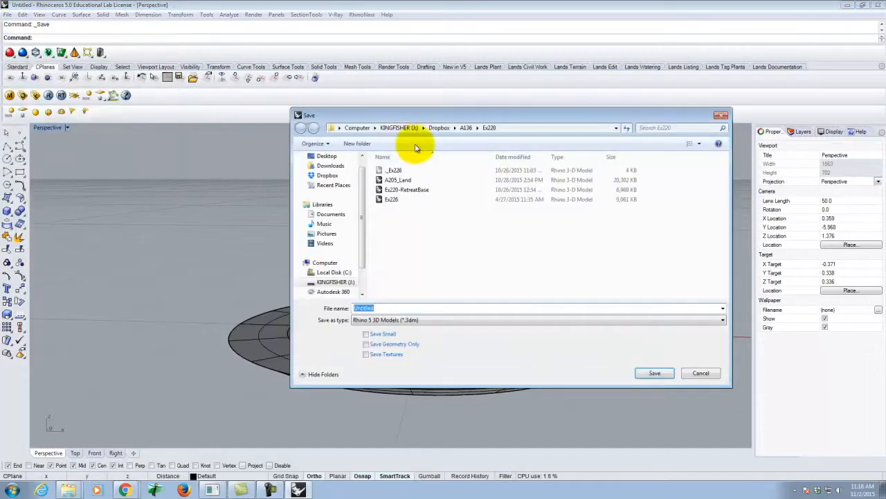
{"action": "left_click", "coordinate": [466, 128]}
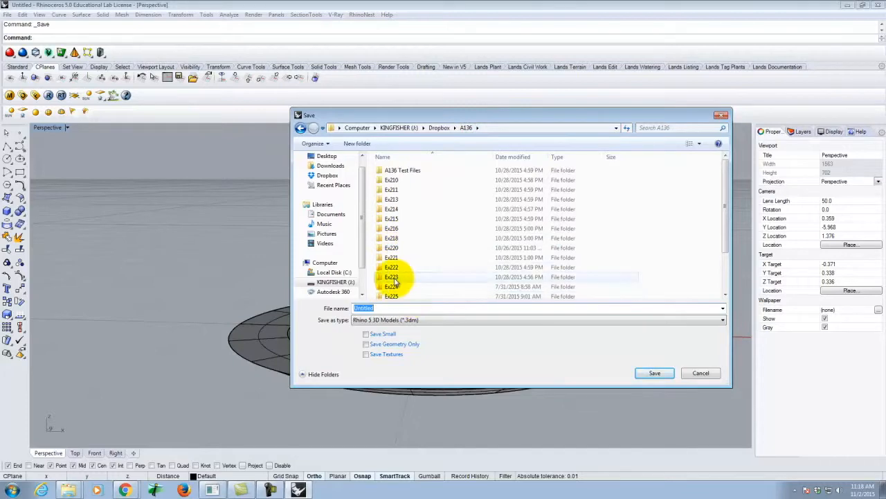
{"action": "left_click", "coordinate": [397, 258]}
{"action": "double_click", "coordinate": [396, 258]}
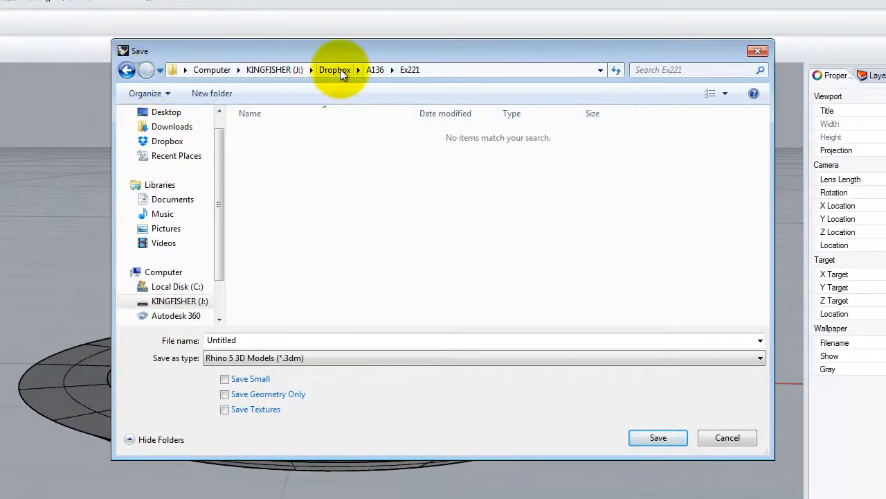
{"action": "left_click", "coordinate": [378, 69]}
{"action": "double_click", "coordinate": [265, 279]}
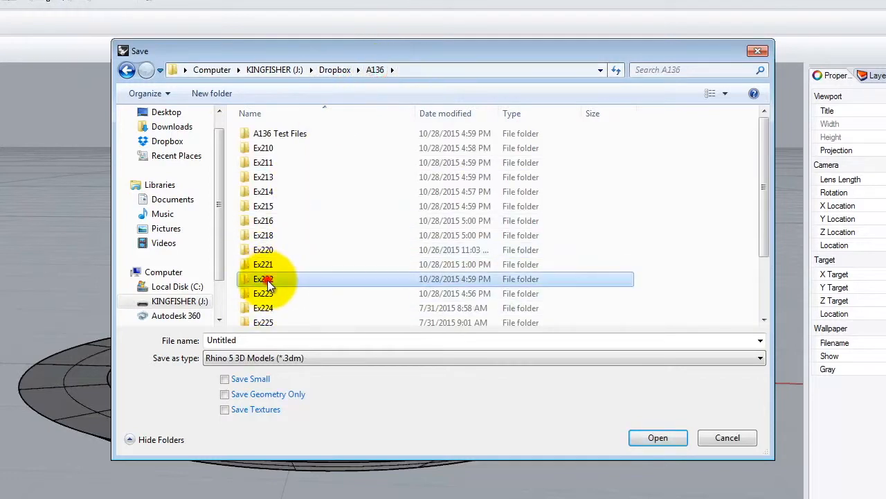
Step: Name the file "Can Light - 3 inch" and save it as a Rhino 5 3D model
{"action": "double_click", "coordinate": [234, 340]}
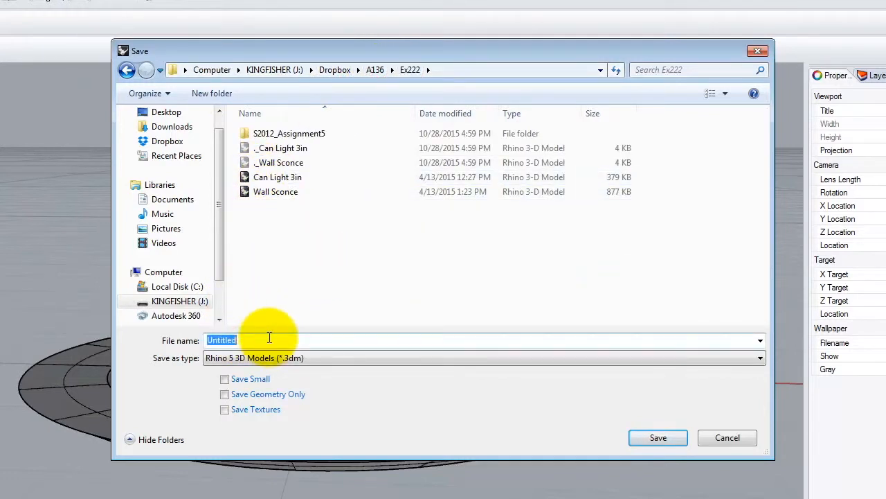
{"action": "type", "text": "3\""}
{"action": "key", "text": "BackSpace"}
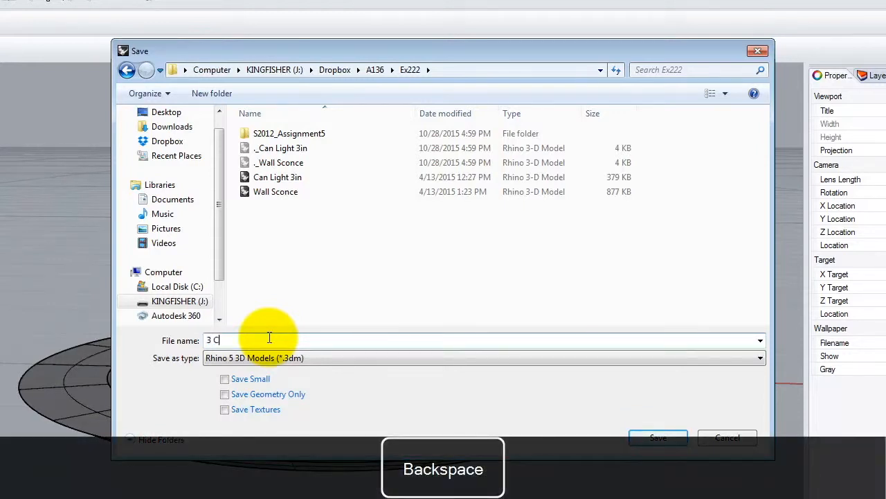
{"action": "type", "text": "Can Line"}
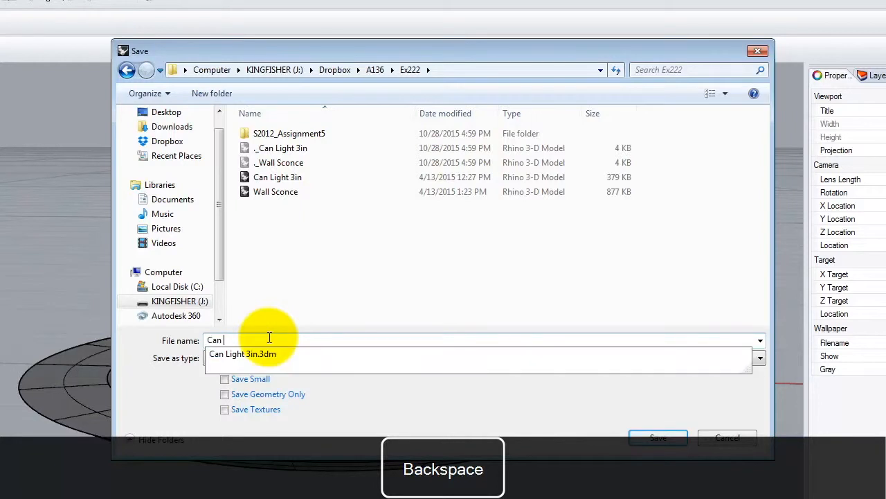
{"action": "key", "text": "BackSpace"}
{"action": "type", "text": "te"}
{"action": "key", "text": "BackSpace"}
{"action": "key", "text": "BackSpace"}
{"action": "type", "text": "ght - 3 inch"}
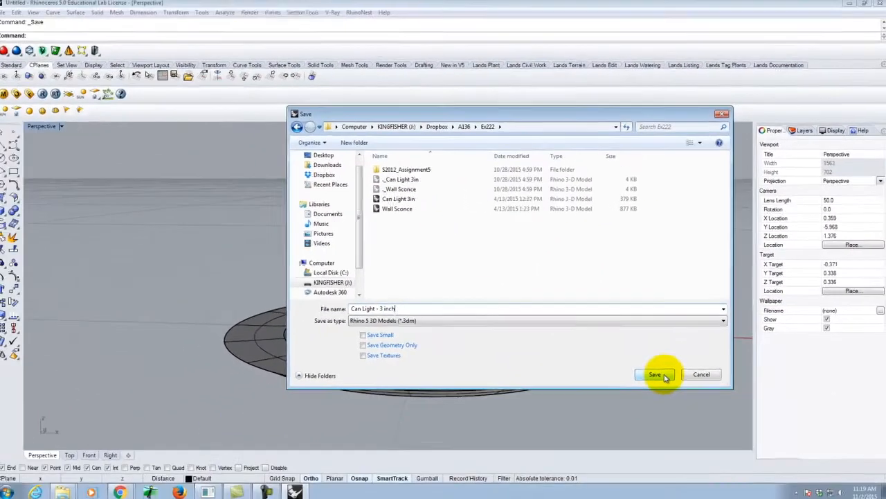
{"action": "left_click", "coordinate": [672, 437]}
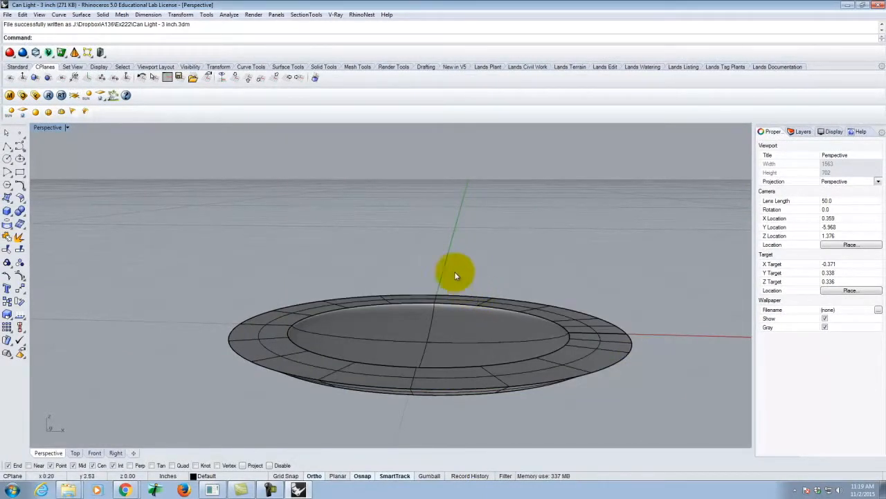
Step: Load Plastic Black.vismat from the J: drive's Resources\V-Ray Materials\Plastic folder into the V-Ray scene materials
{"action": "left_click", "coordinate": [8, 96]}
{"action": "left_click", "coordinate": [322, 199]}
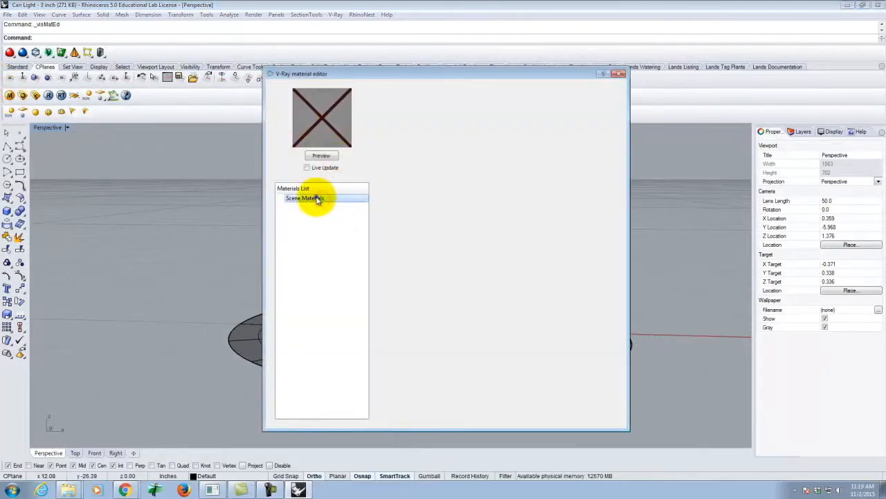
{"action": "right_click", "coordinate": [317, 200]}
{"action": "left_click", "coordinate": [331, 211]}
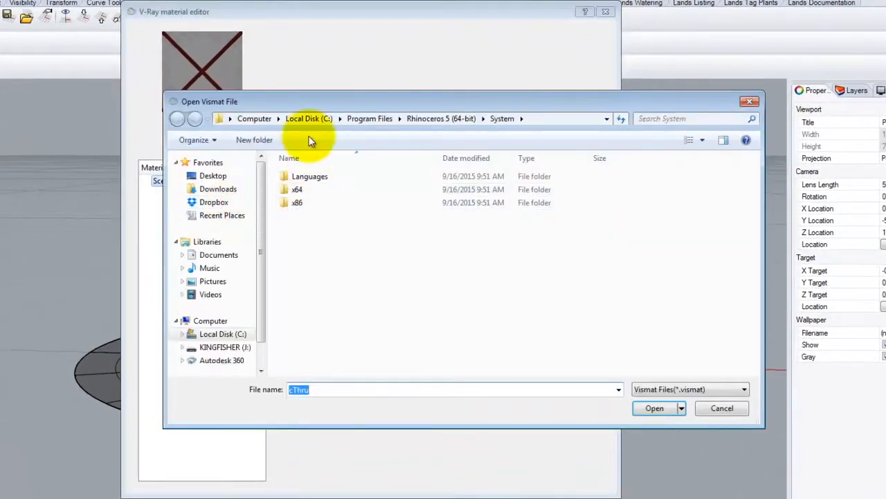
{"action": "left_click", "coordinate": [225, 347]}
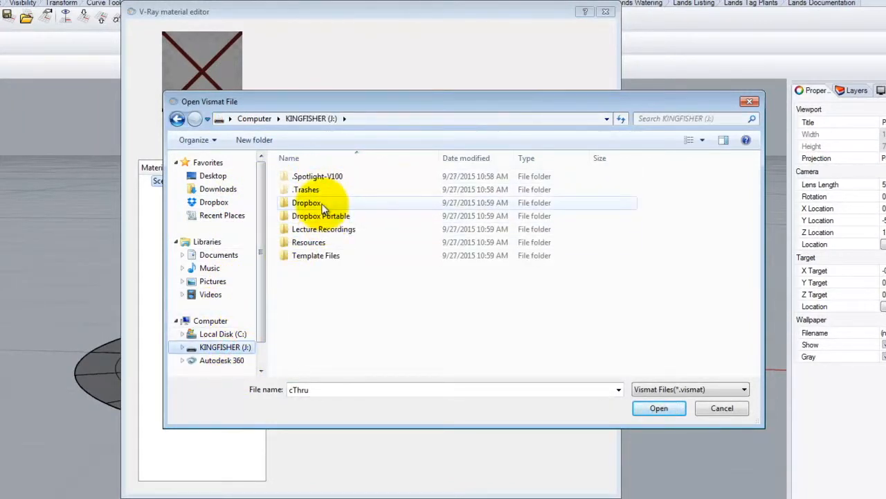
{"action": "double_click", "coordinate": [309, 242]}
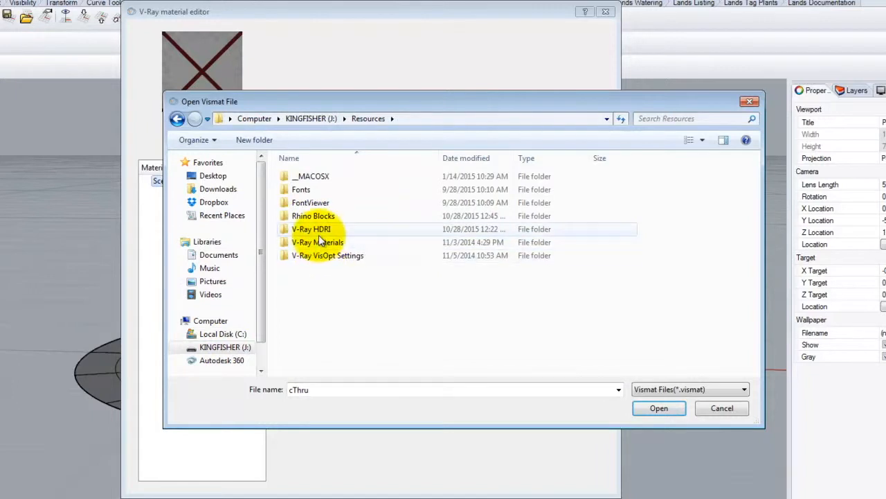
{"action": "double_click", "coordinate": [320, 242]}
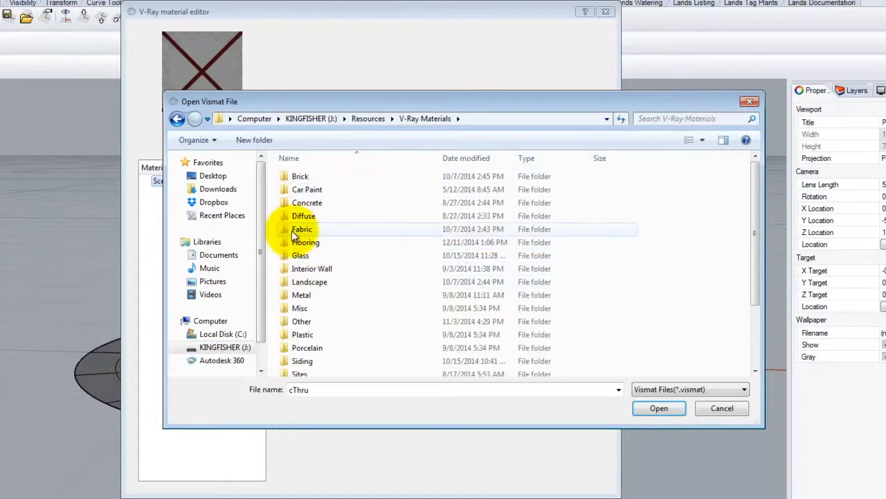
{"action": "scroll", "coordinate": [305, 239], "scroll_direction": "down", "scroll_amount": 2}
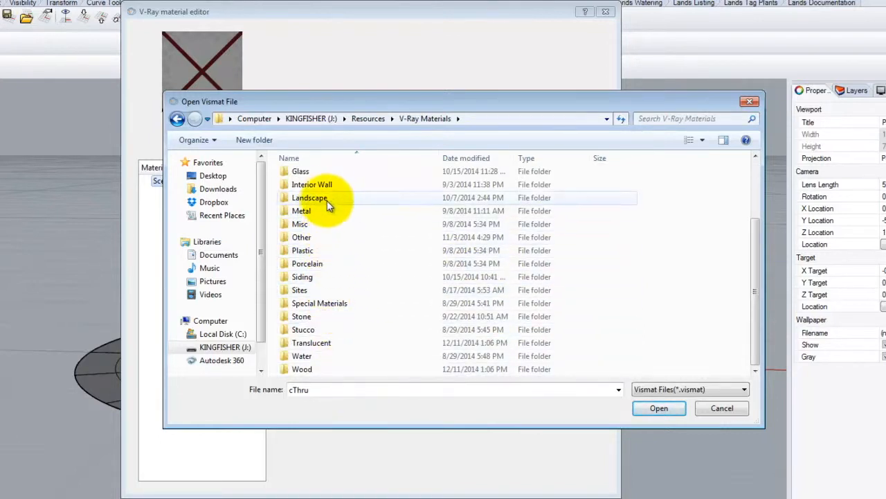
{"action": "double_click", "coordinate": [302, 250]}
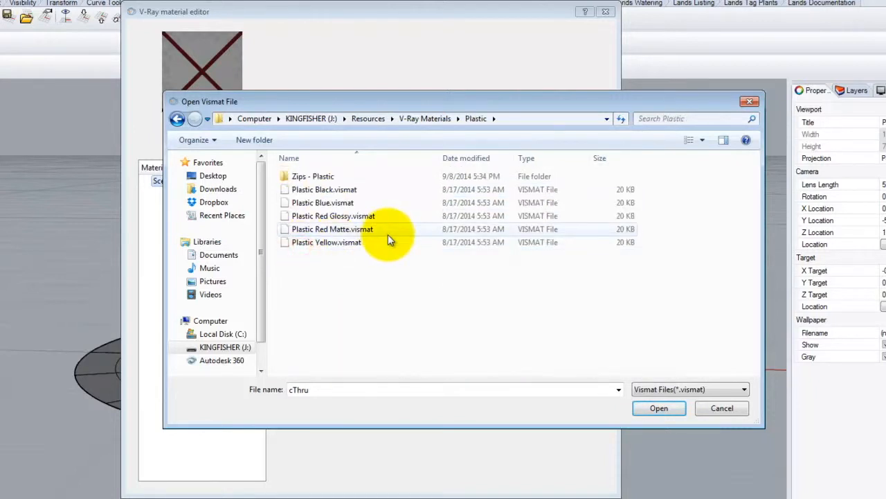
{"action": "left_click", "coordinate": [324, 193]}
{"action": "double_click", "coordinate": [324, 191]}
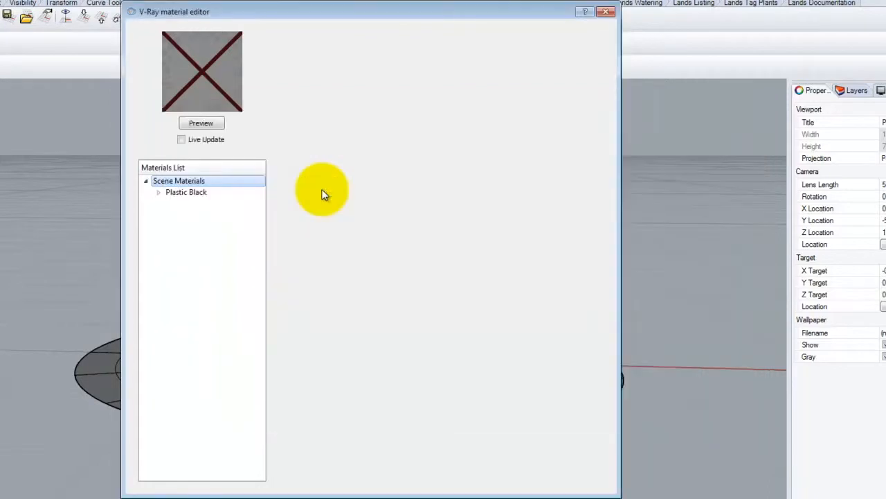
Step: Set the Plastic Black material's diffuse color to White and update its preview
{"action": "left_click", "coordinate": [192, 194]}
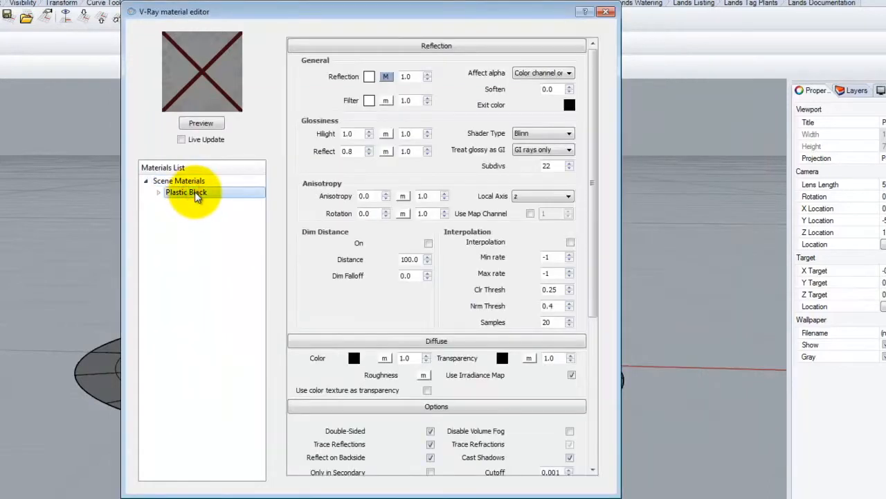
{"action": "left_click", "coordinate": [397, 46]}
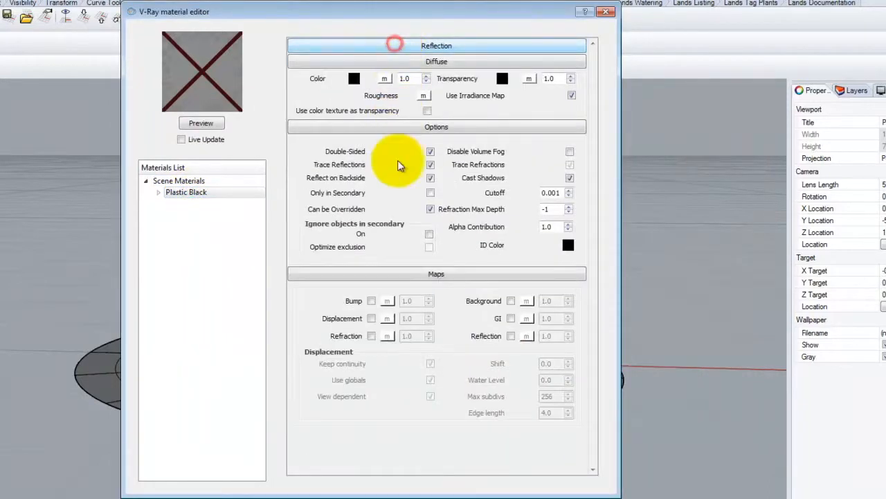
{"action": "left_click", "coordinate": [353, 79]}
{"action": "left_click", "coordinate": [269, 146]}
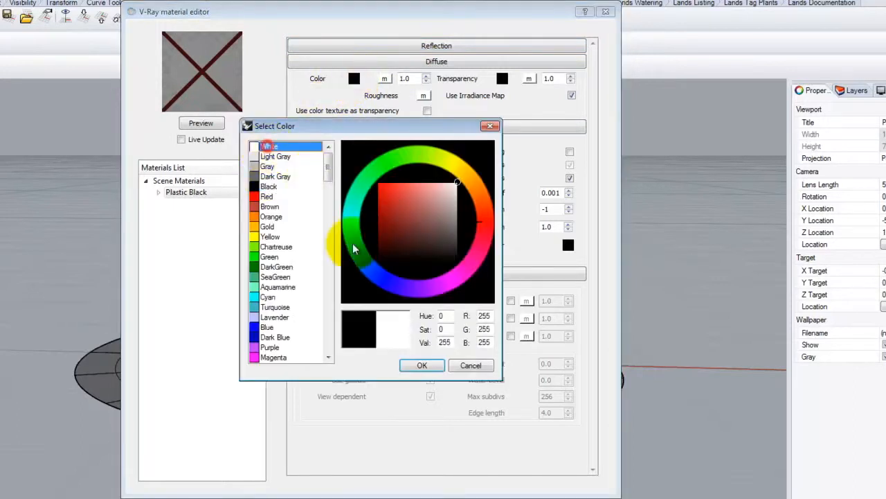
{"action": "left_click", "coordinate": [423, 365]}
{"action": "left_click", "coordinate": [198, 122]}
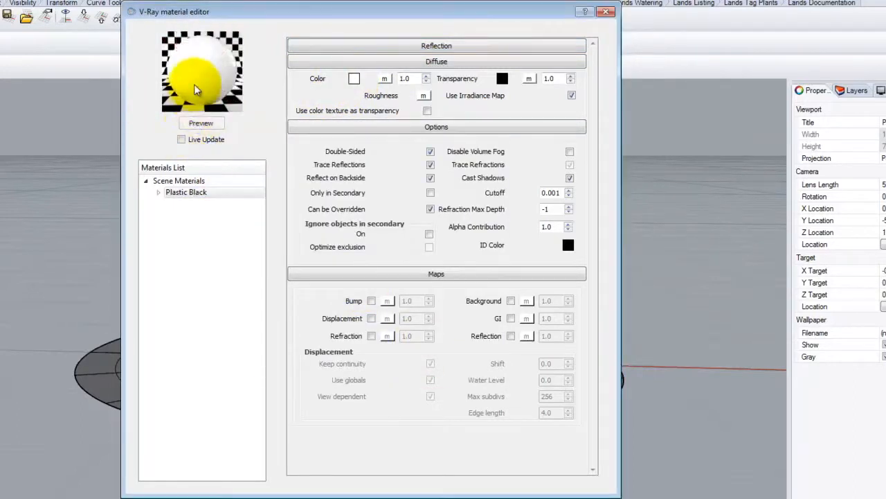
Step: Rename the Plastic Black scene material to "Plastic White"
{"action": "left_click", "coordinate": [186, 192]}
{"action": "left_click", "coordinate": [199, 191]}
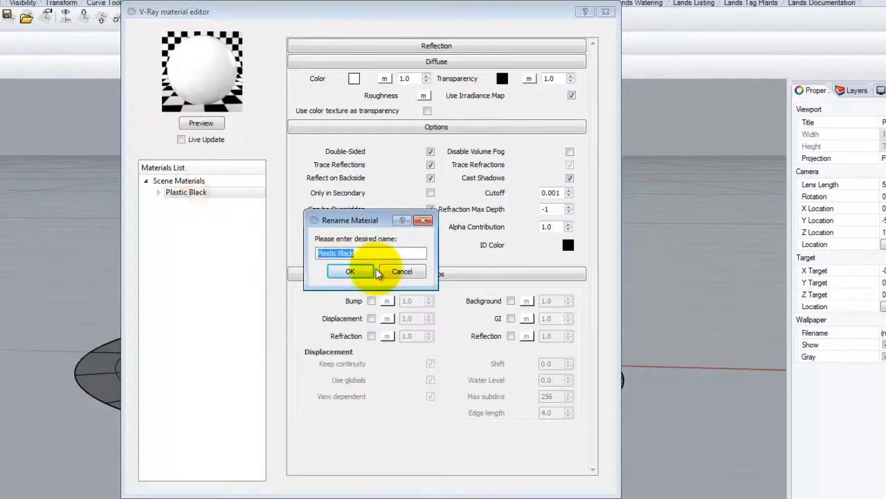
{"action": "left_click", "coordinate": [365, 252]}
{"action": "key", "text": "BackSpace"}
{"action": "key", "text": "BackSpace"}
{"action": "key", "text": "BackSpace"}
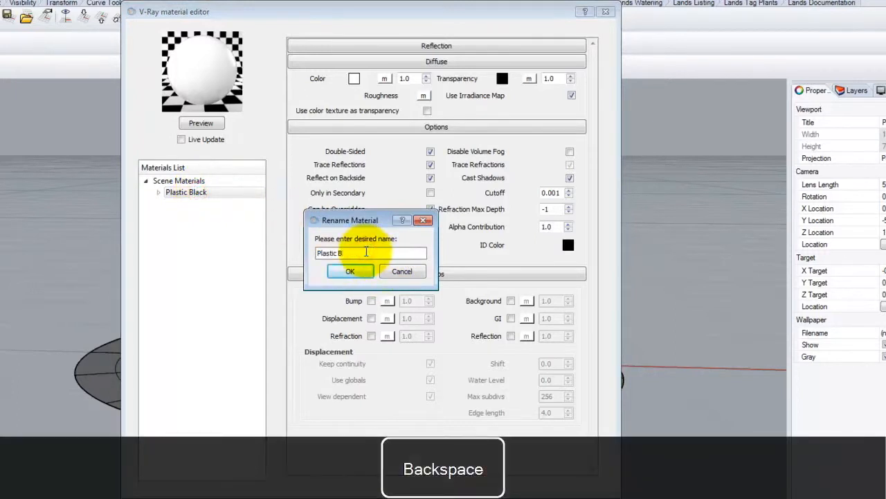
{"action": "type", "text": "White"}
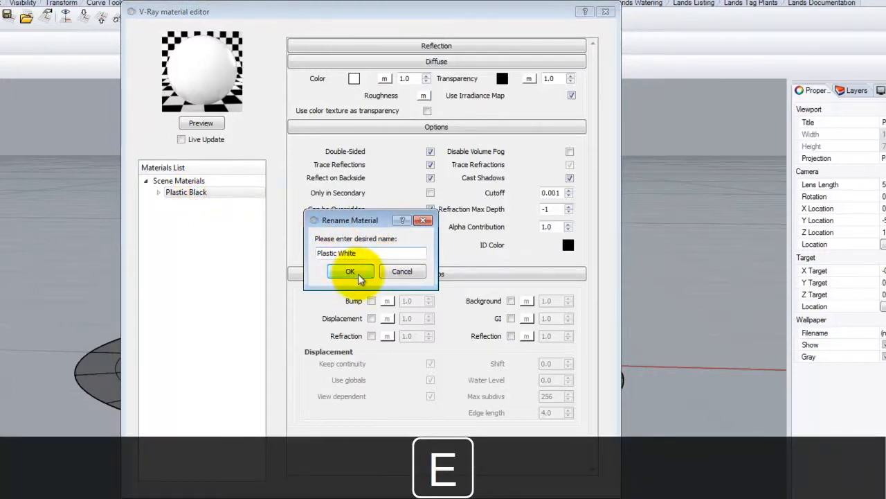
{"action": "left_click", "coordinate": [355, 273]}
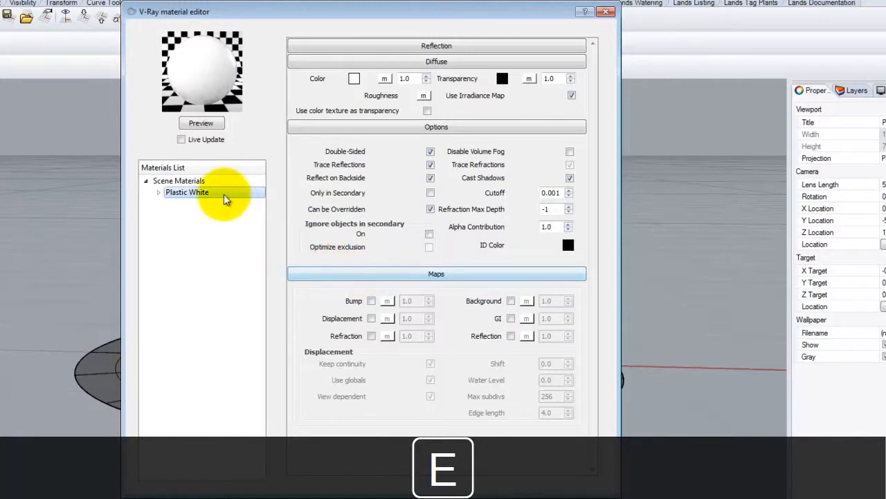
Step: Apply the Plastic White material to the can light's outer ring polysurface and close the material editor
{"action": "left_click", "coordinate": [187, 180]}
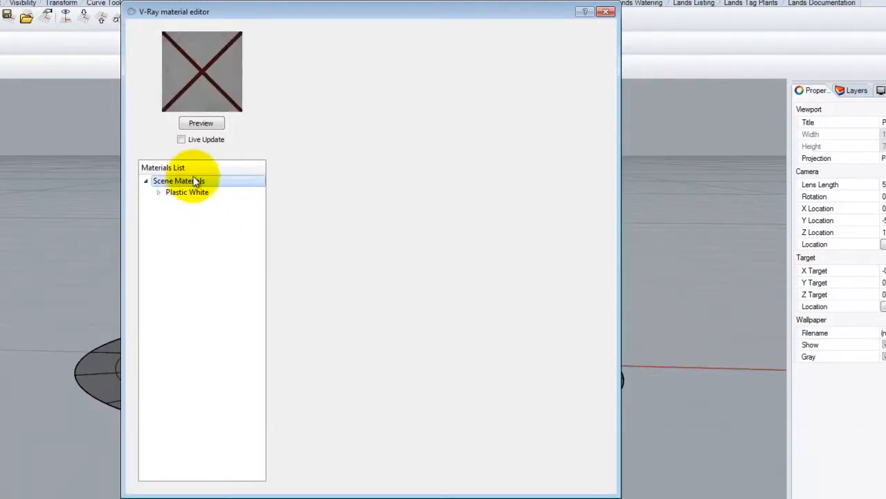
{"action": "left_click", "coordinate": [200, 191]}
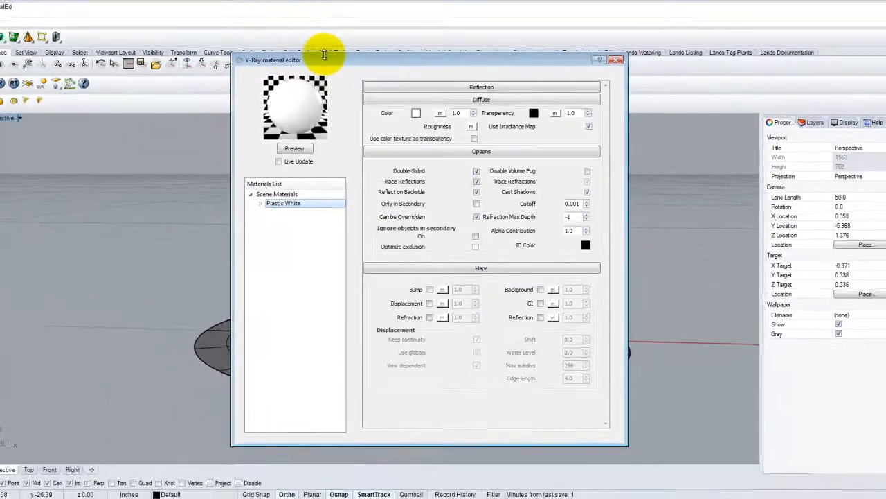
{"action": "left_click_drag", "start_coordinate": [324, 54], "coordinate": [511, 49]}
{"action": "left_click", "coordinate": [239, 348]}
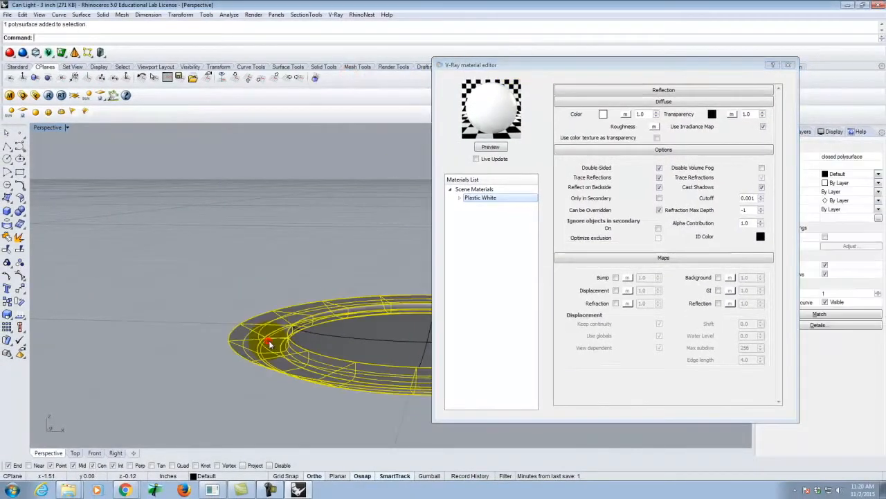
{"action": "right_click", "coordinate": [480, 198]}
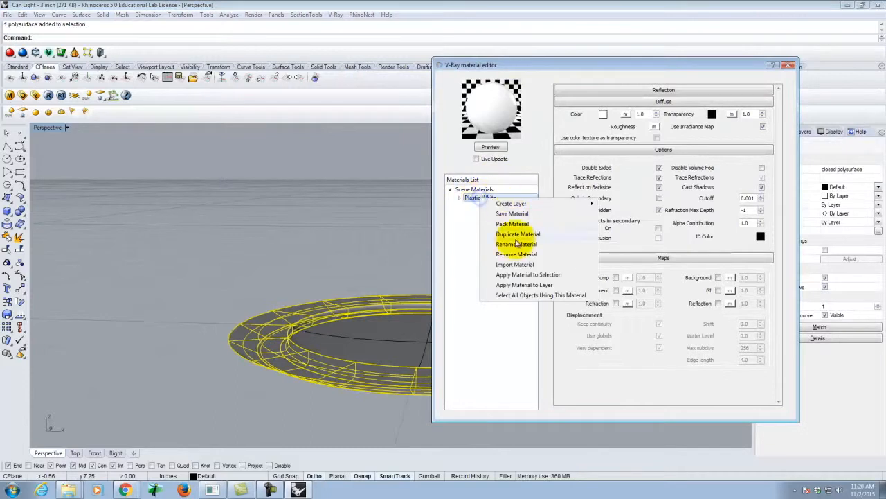
{"action": "left_click", "coordinate": [534, 275]}
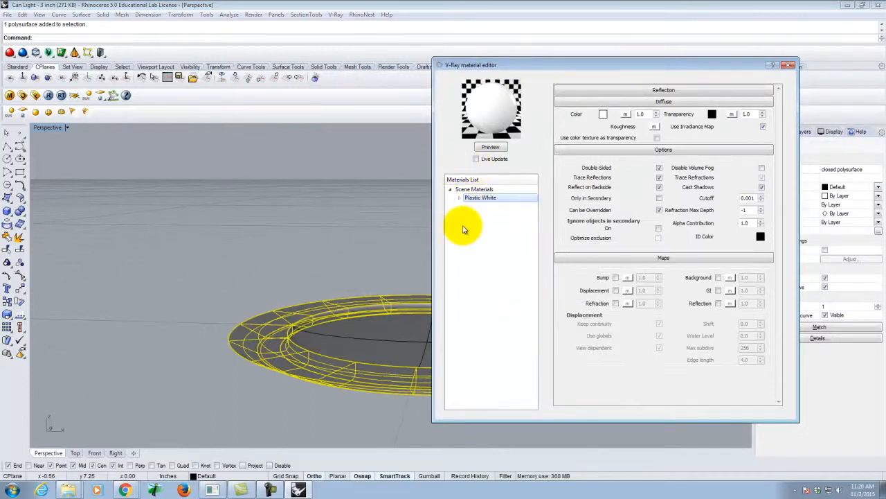
{"action": "left_click", "coordinate": [787, 64]}
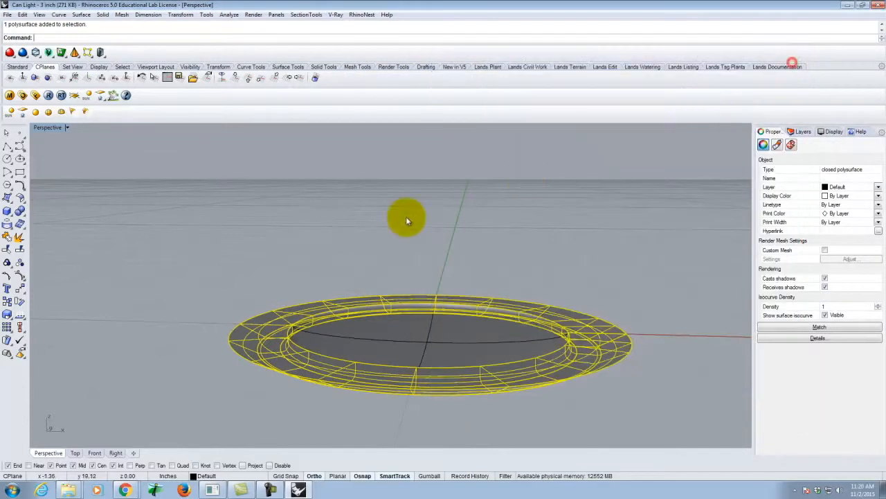
Step: Deselect the ring and select the bulb surface inside it from below
{"action": "left_click", "coordinate": [295, 248]}
{"action": "right_click_drag", "start_coordinate": [242, 290], "coordinate": [286, 287]}
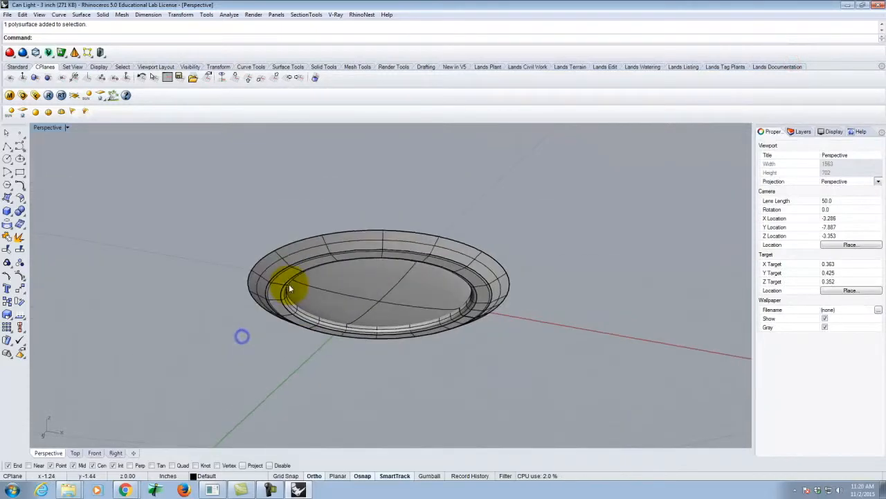
{"action": "left_click", "coordinate": [410, 296]}
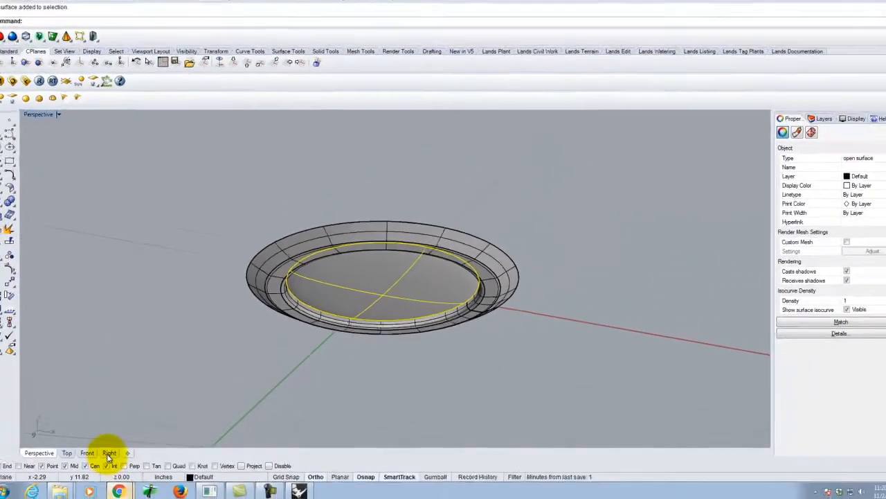
Step: Switch to Chrome and open the V-Ray 8.15 emissive material tutorial from the Exercise 222 page in a new tab to read its instructions
{"action": "left_click", "coordinate": [44, 452]}
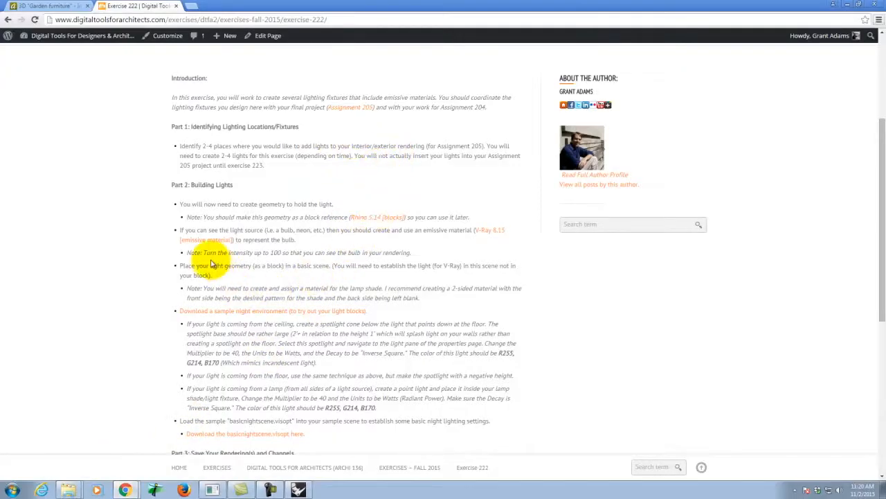
{"action": "right_click", "coordinate": [492, 234]}
{"action": "left_click", "coordinate": [506, 235]}
{"action": "left_click", "coordinate": [242, 6]}
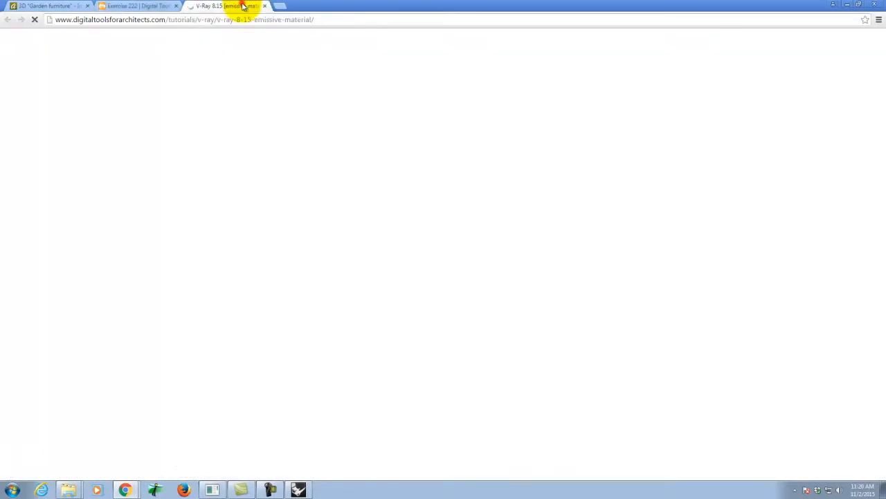
{"action": "scroll", "coordinate": [262, 361], "scroll_direction": "down", "scroll_amount": 1}
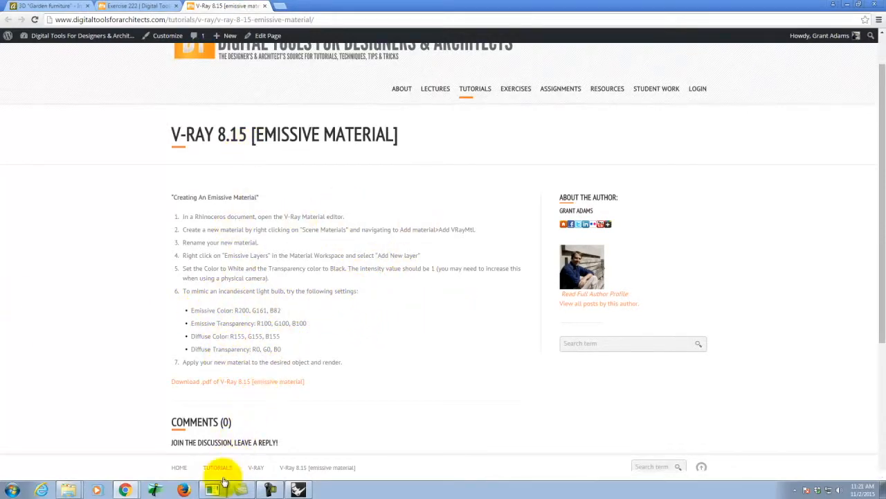
Step: Switch back to Rhino and create a new Standard material in the V-Ray scene materials
{"action": "left_click", "coordinate": [299, 489]}
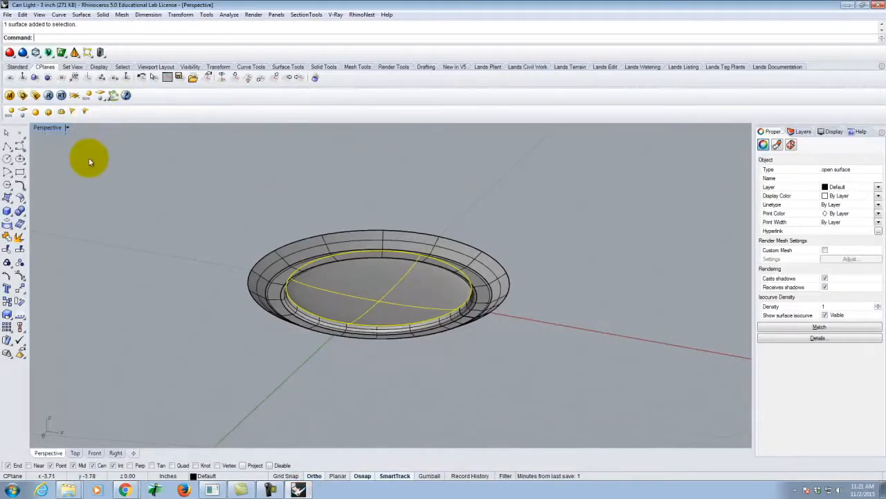
{"action": "left_click", "coordinate": [10, 95]}
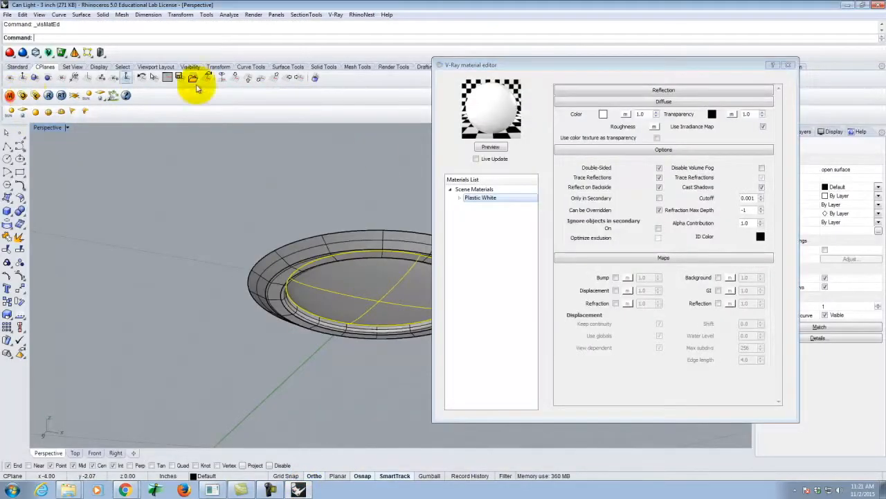
{"action": "left_click", "coordinate": [472, 189]}
{"action": "right_click", "coordinate": [472, 190]}
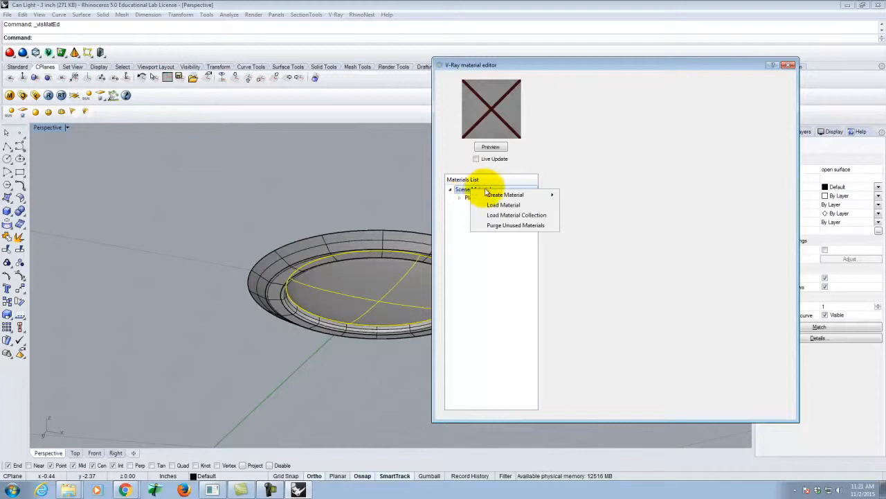
{"action": "mouse_move", "coordinate": [509, 197]}
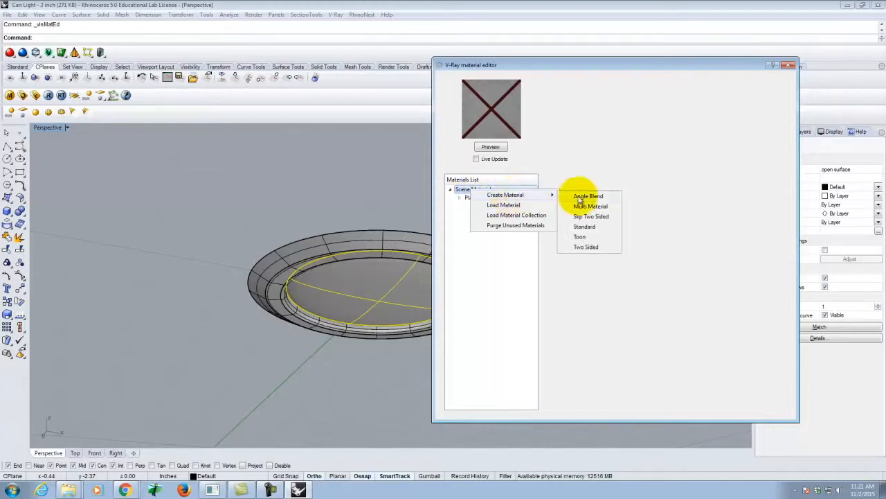
{"action": "left_click", "coordinate": [588, 228]}
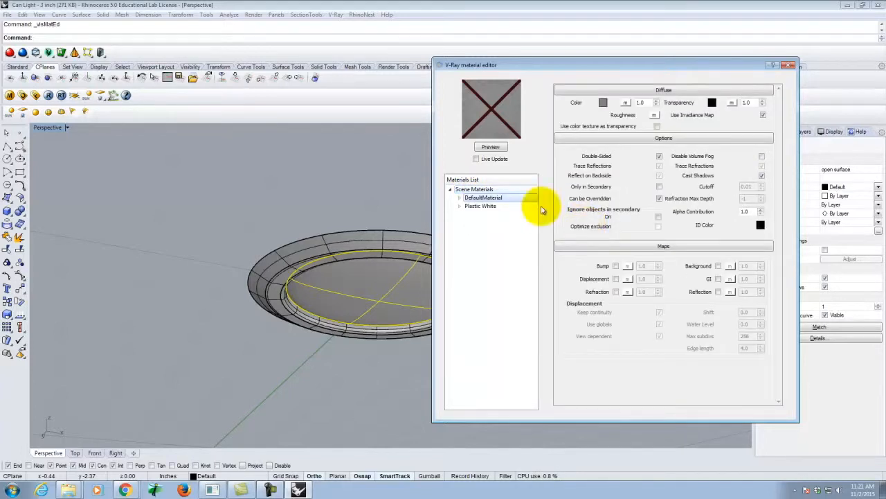
Step: Rename the new default material to "Light Bulb"
{"action": "double_click", "coordinate": [493, 197]}
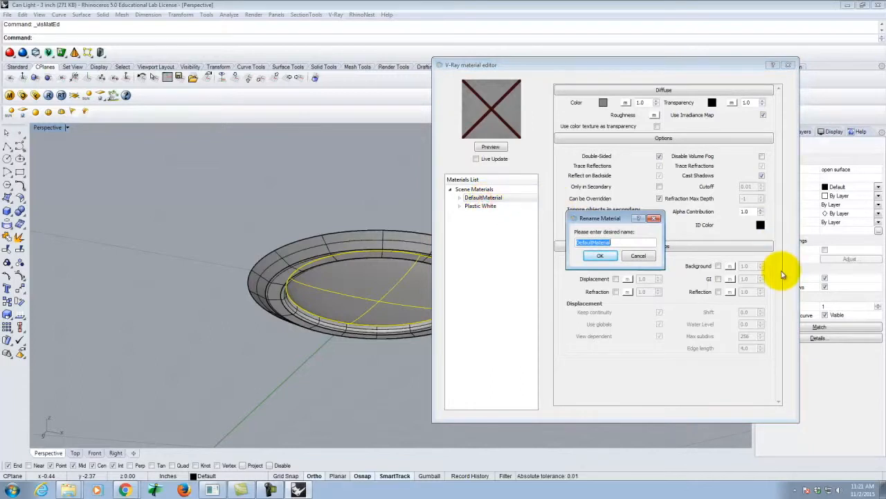
{"action": "type", "text": "B"}
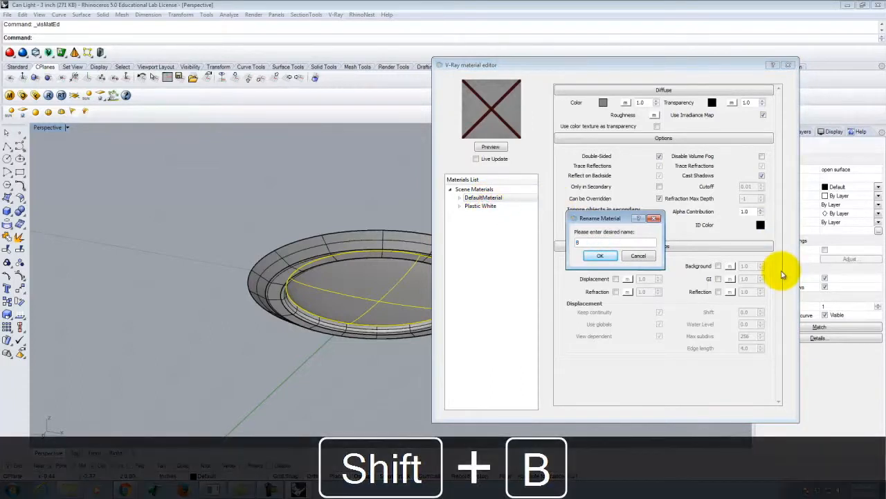
{"action": "key", "text": "BackSpace"}
{"action": "type", "text": "Light Bulb"}
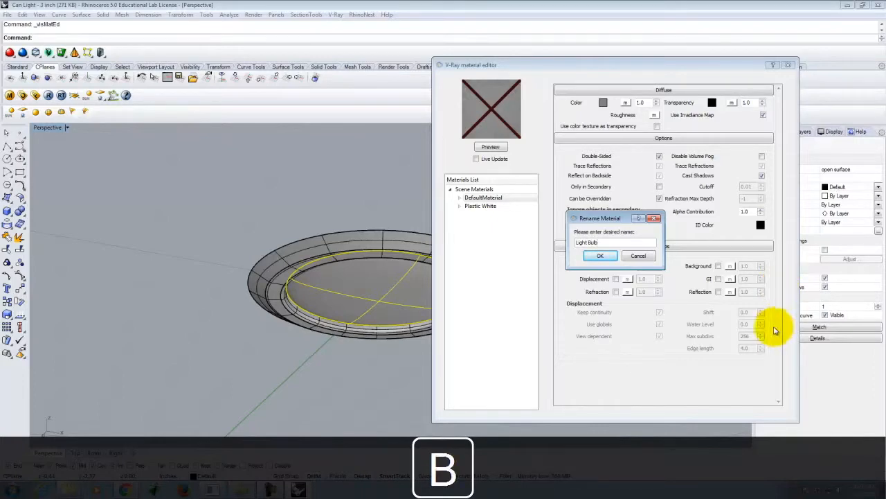
{"action": "left_click", "coordinate": [603, 255]}
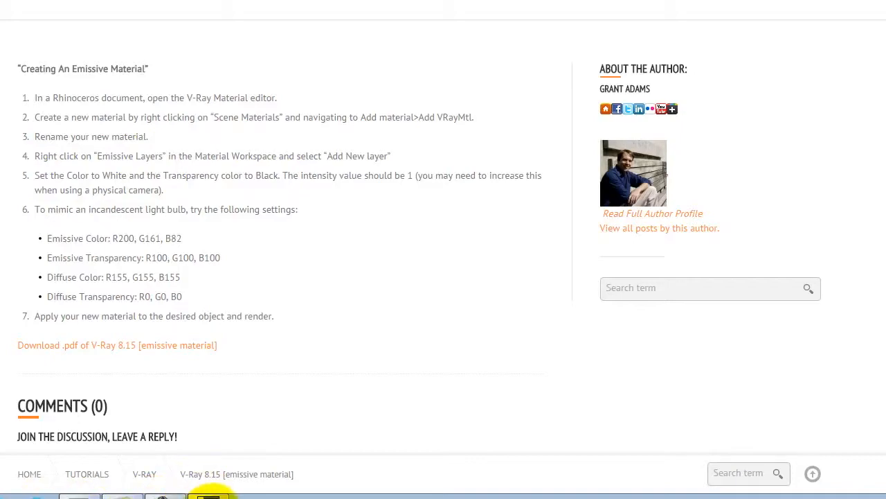
Step: Return to Rhino from the tutorial page and add an Emissive layer to the Light Bulb material
{"action": "left_click", "coordinate": [208, 496]}
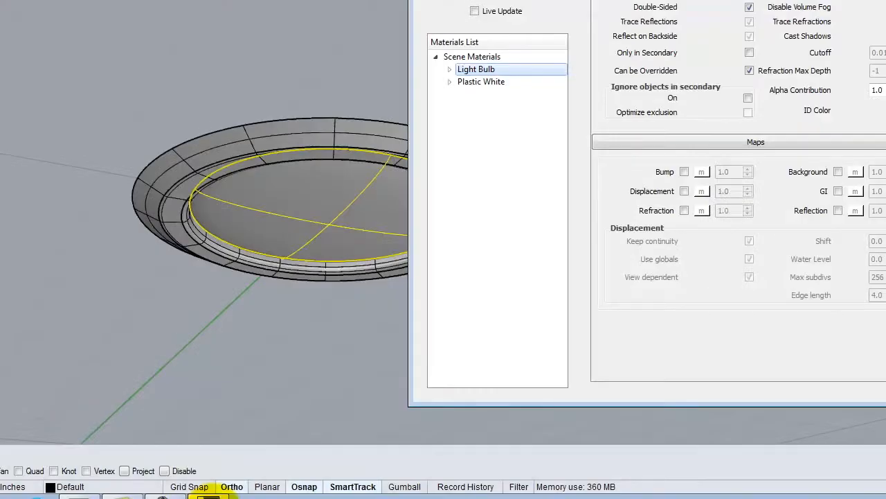
{"action": "right_click", "coordinate": [487, 69]}
{"action": "mouse_move", "coordinate": [554, 77]}
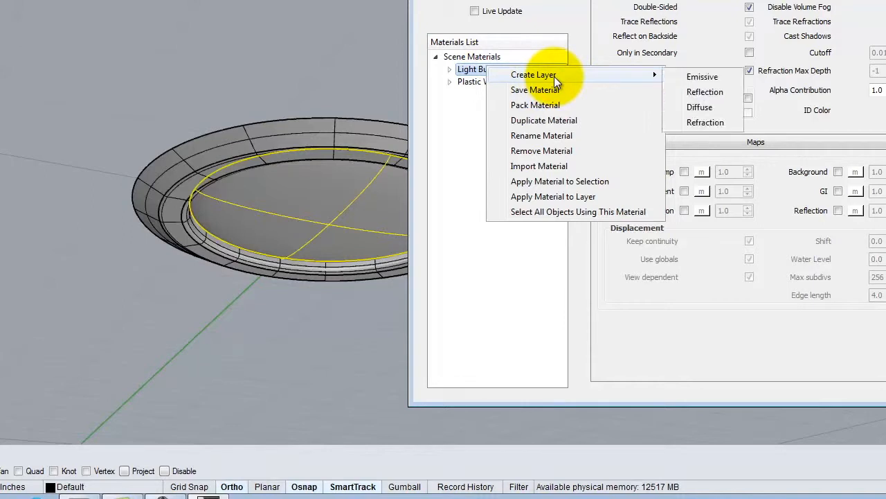
{"action": "left_click", "coordinate": [695, 77]}
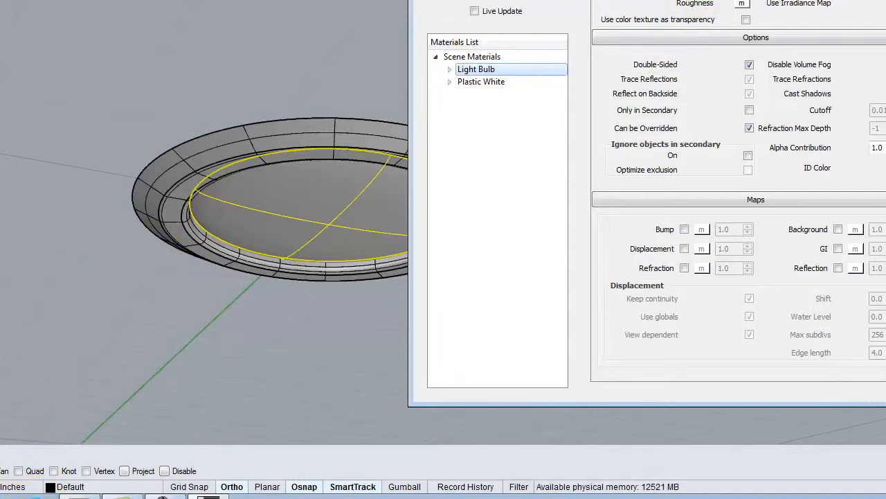
Step: Check the tutorial's incandescent bulb settings and set the Light Bulb material's emissive color to R200, G161, B82
{"action": "key", "text": "alt+Tab"}
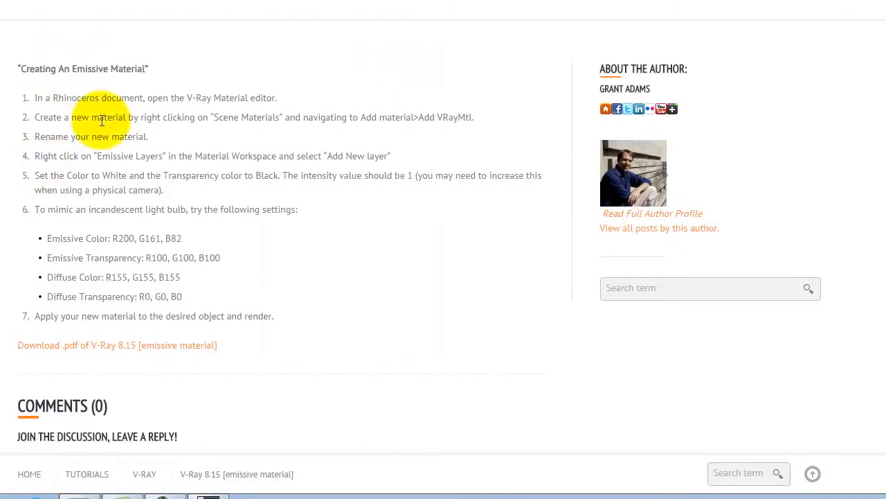
{"action": "left_click_drag", "start_coordinate": [44, 237], "coordinate": [180, 291]}
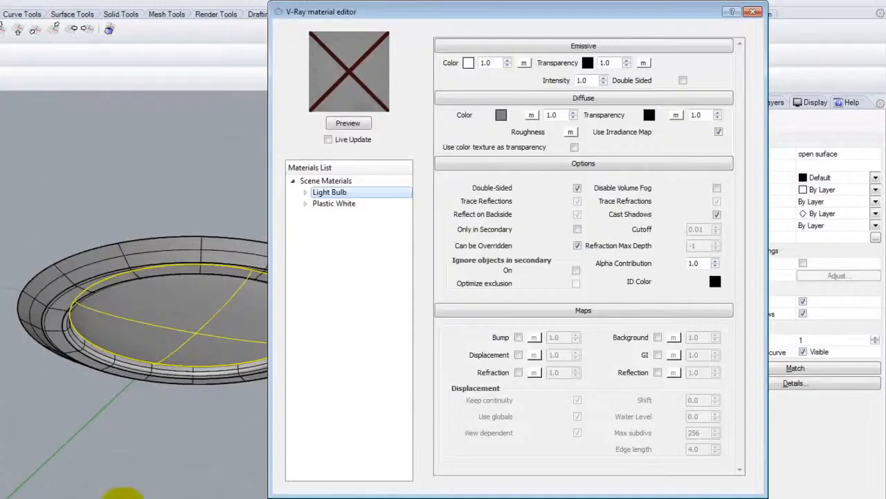
{"action": "left_click", "coordinate": [468, 63]}
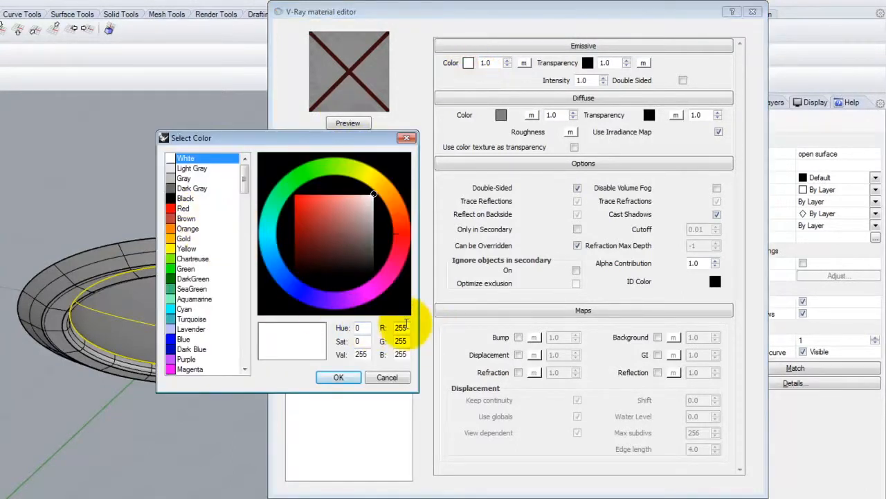
{"action": "left_click_drag", "start_coordinate": [410, 325], "coordinate": [365, 324]}
{"action": "type", "text": "200"}
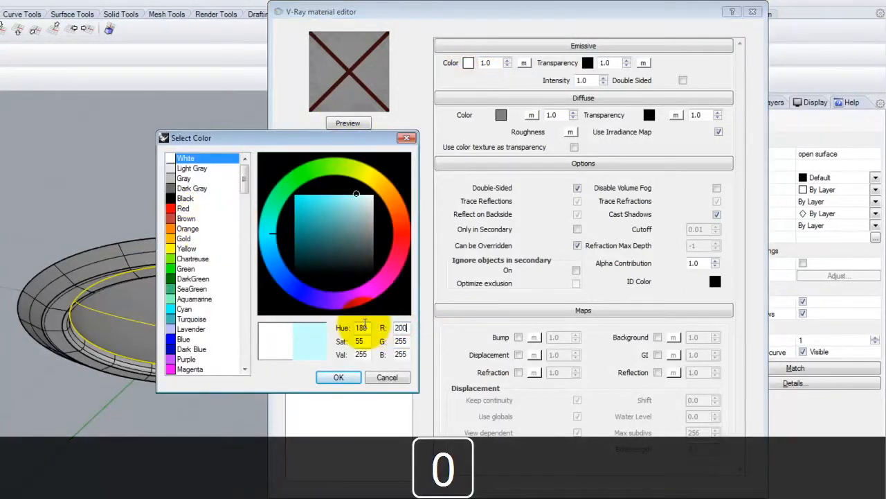
{"action": "type", "text": "161"}
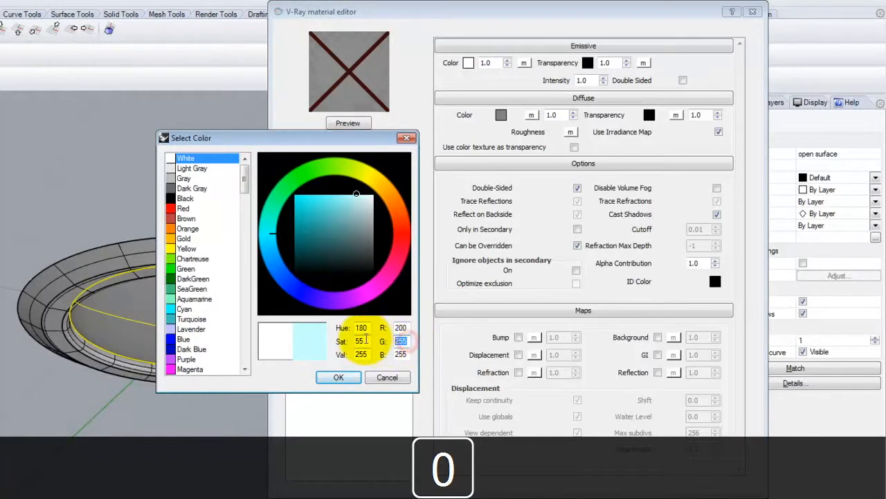
{"action": "left_click_drag", "start_coordinate": [410, 354], "coordinate": [379, 358]}
{"action": "type", "text": "82"}
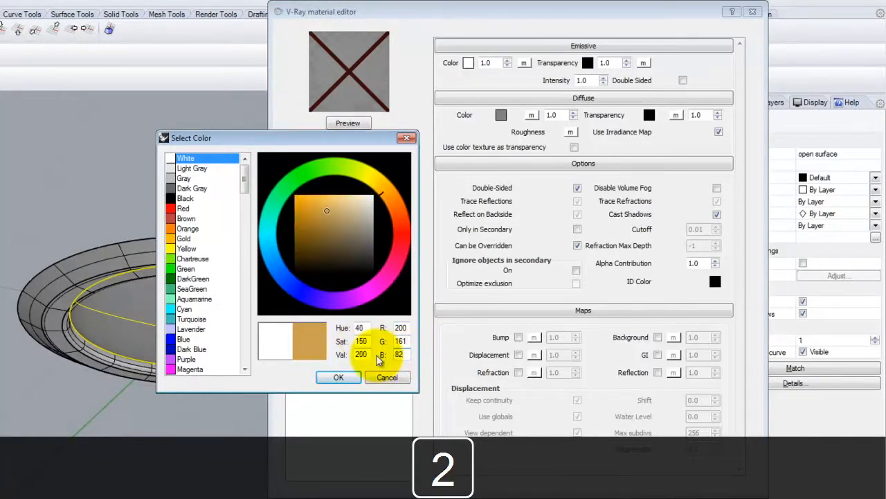
{"action": "key", "text": "Tab"}
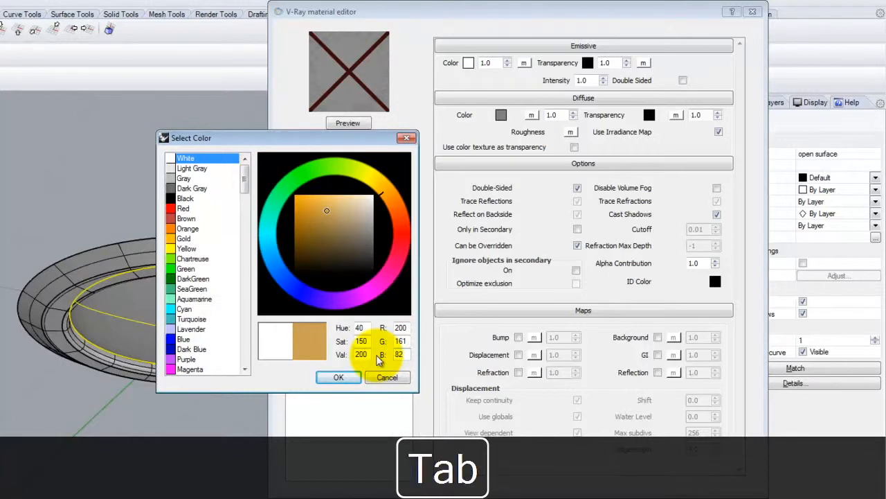
{"action": "left_click", "coordinate": [340, 377]}
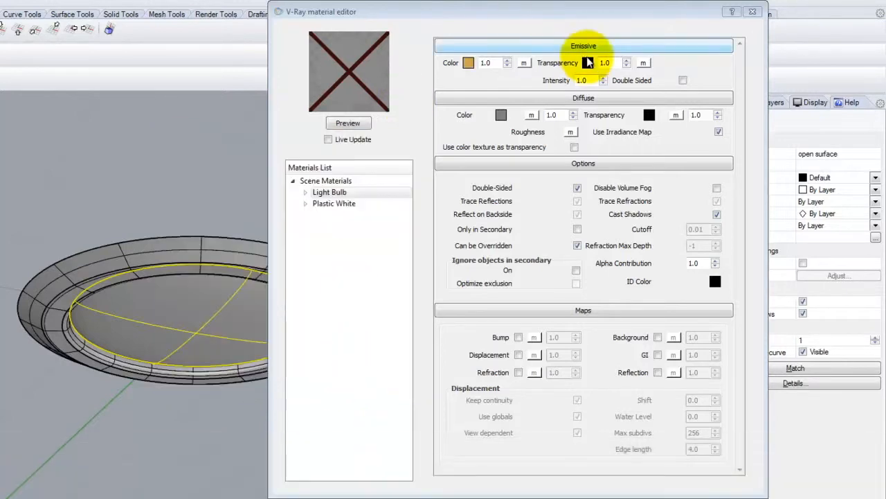
Step: Set the Light Bulb material's emissive transparency color to R100, G100, B100
{"action": "left_click", "coordinate": [587, 63]}
{"action": "double_click", "coordinate": [400, 328]}
{"action": "type", "text": "100"}
{"action": "key", "text": "Tab"}
{"action": "type", "text": "100"}
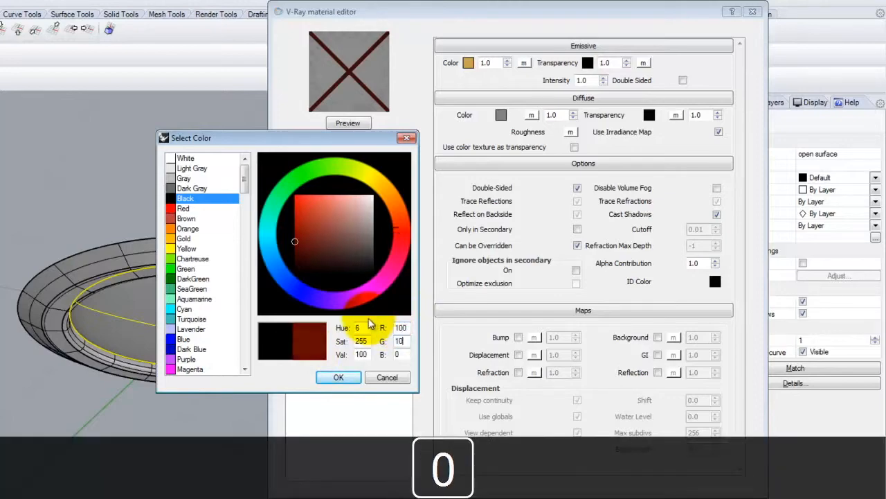
{"action": "key", "text": "Tab"}
{"action": "type", "text": "100"}
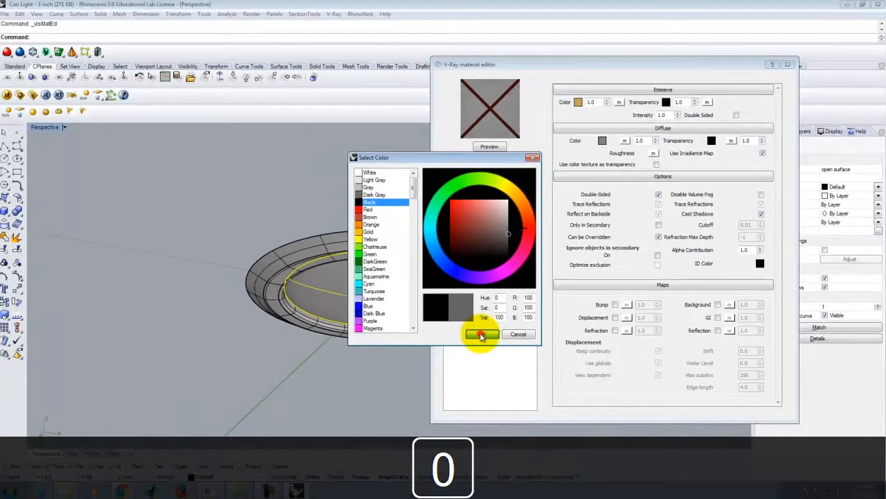
{"action": "left_click", "coordinate": [338, 377]}
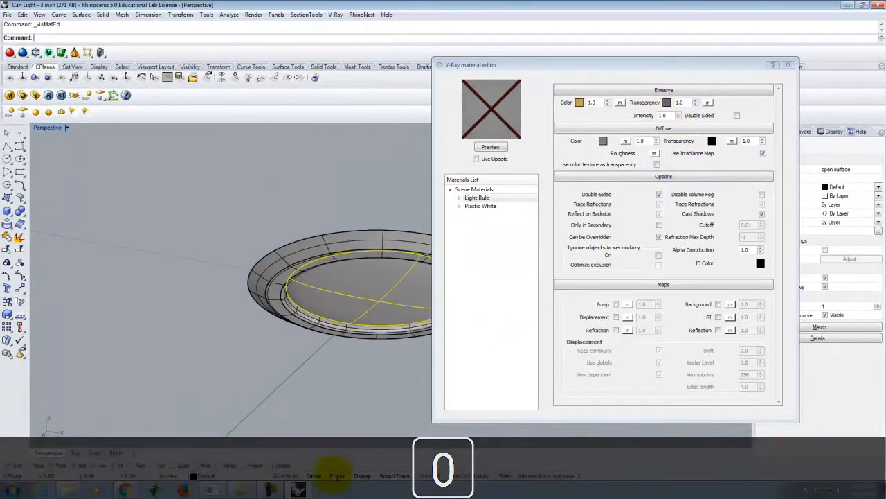
Step: Check the tutorial's diffuse settings in the browser and set the Light Bulb material's diffuse color to R155, G155, B155 in Rhino
{"action": "left_click", "coordinate": [134, 451]}
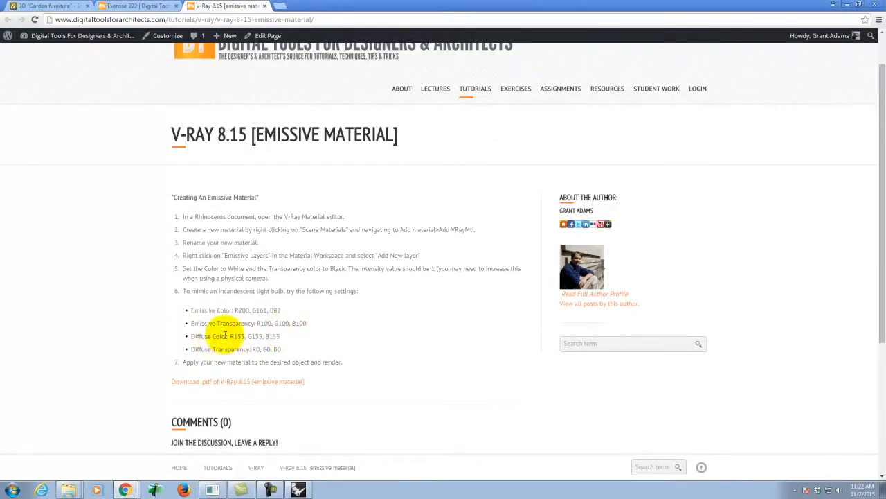
{"action": "left_click_drag", "start_coordinate": [200, 337], "coordinate": [285, 338]}
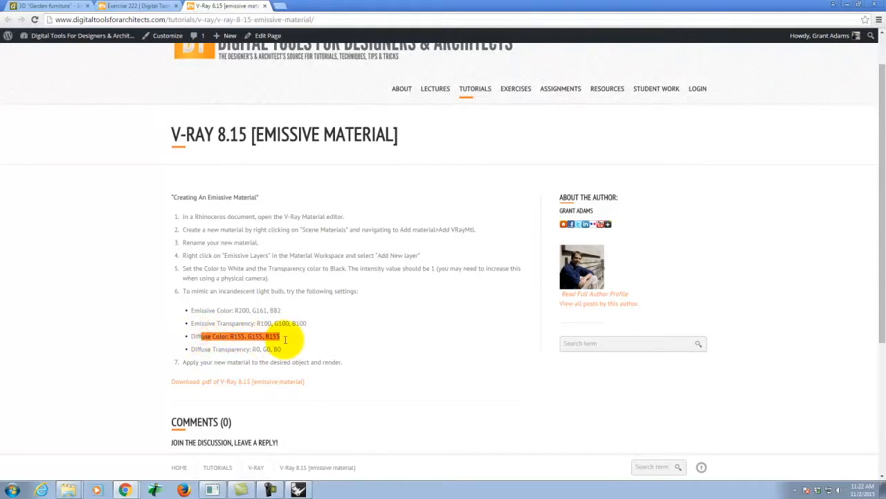
{"action": "left_click", "coordinate": [219, 351]}
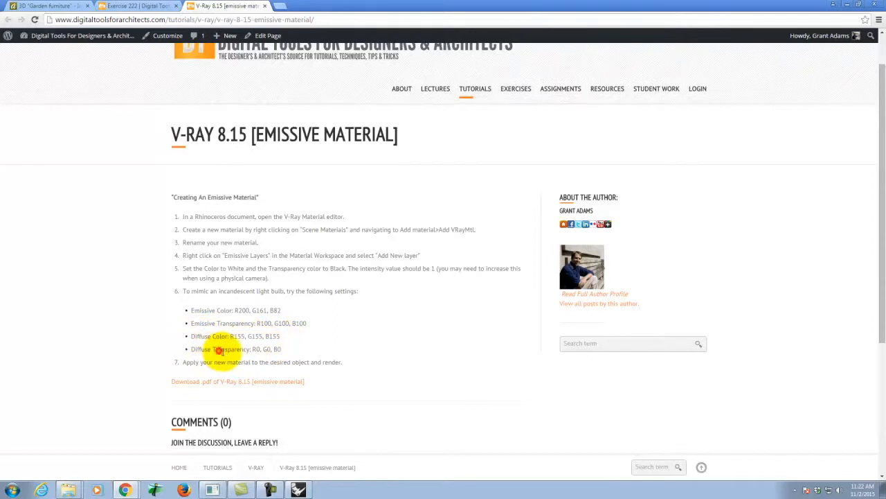
{"action": "left_click_drag", "start_coordinate": [220, 350], "coordinate": [298, 349]}
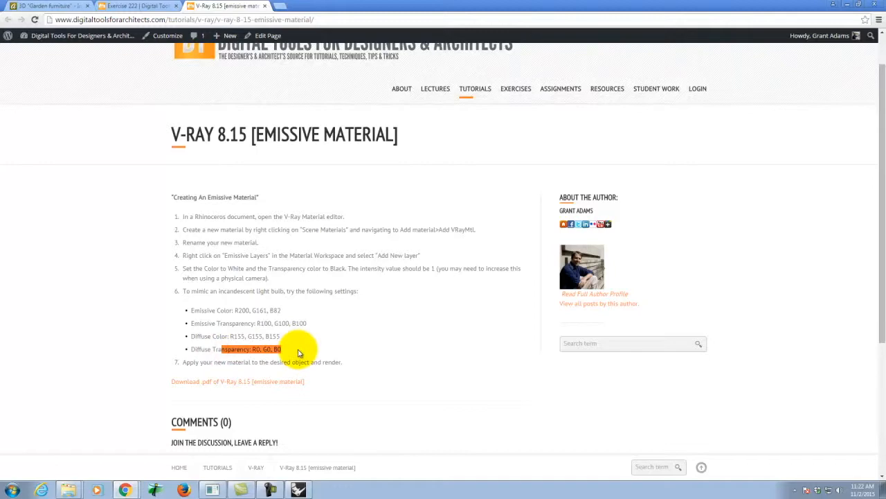
{"action": "left_click", "coordinate": [300, 490]}
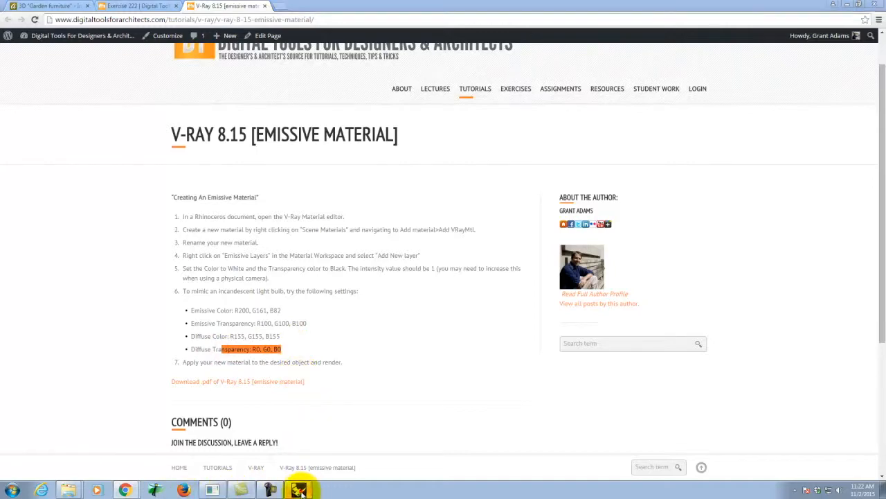
{"action": "left_click", "coordinate": [602, 142]}
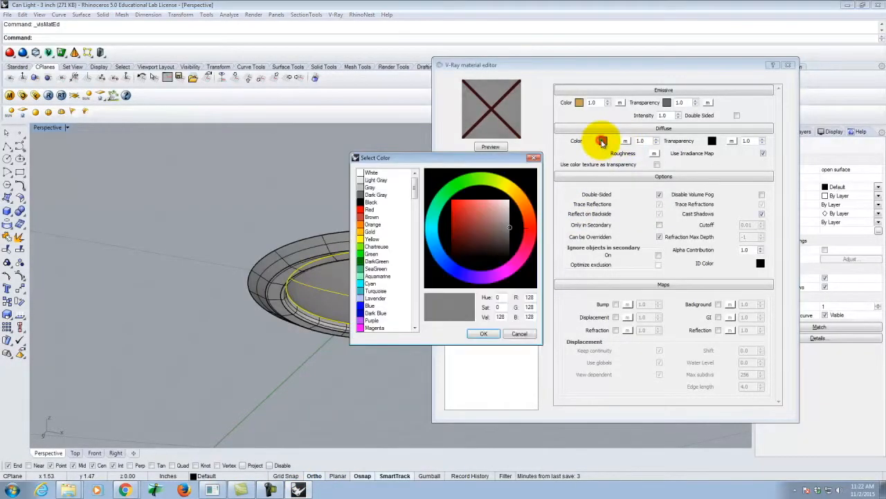
{"action": "type", "text": "155"}
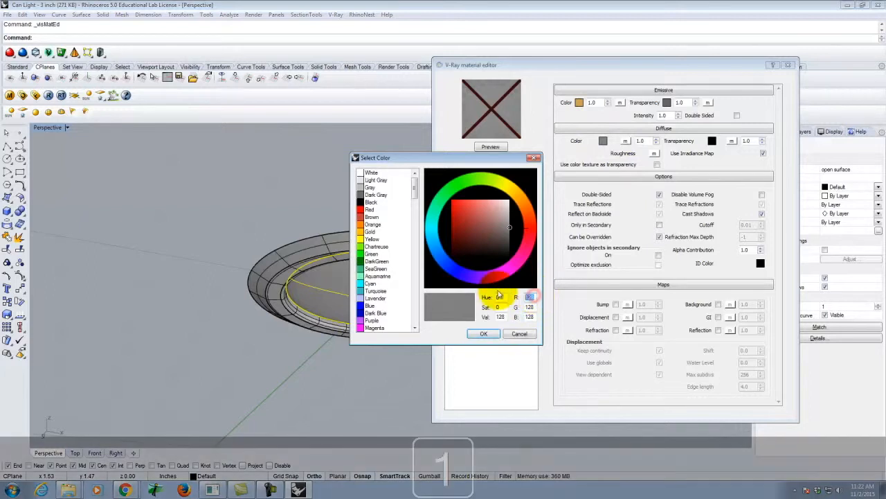
{"action": "key", "text": "Tab"}
{"action": "type", "text": "155"}
{"action": "key", "text": "Tab"}
{"action": "type", "text": "155"}
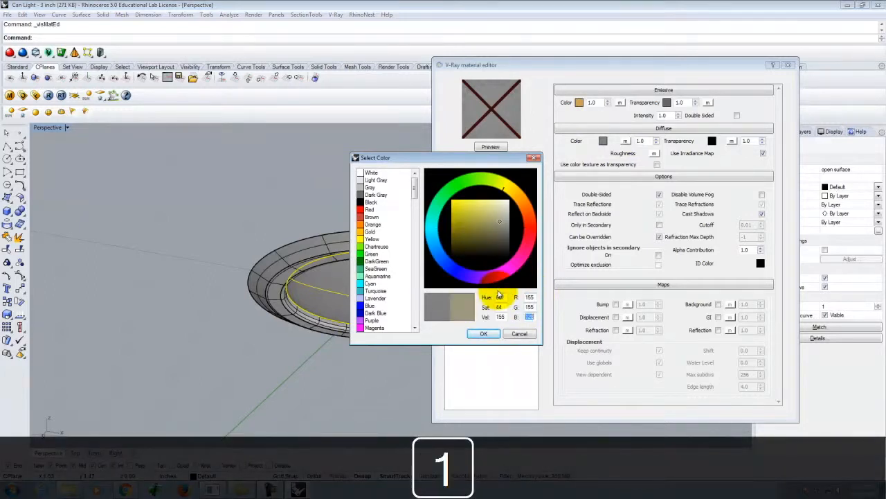
{"action": "left_click", "coordinate": [483, 334]}
Step: Accept black (R0, G0, B0) as the diffuse transparency and update the Light Bulb material's preview
{"action": "left_click", "coordinate": [713, 140]}
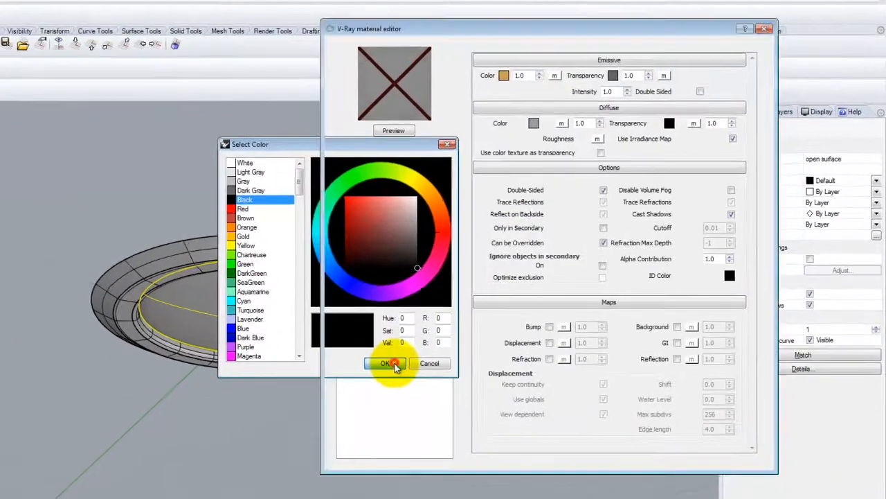
{"action": "left_click", "coordinate": [483, 334]}
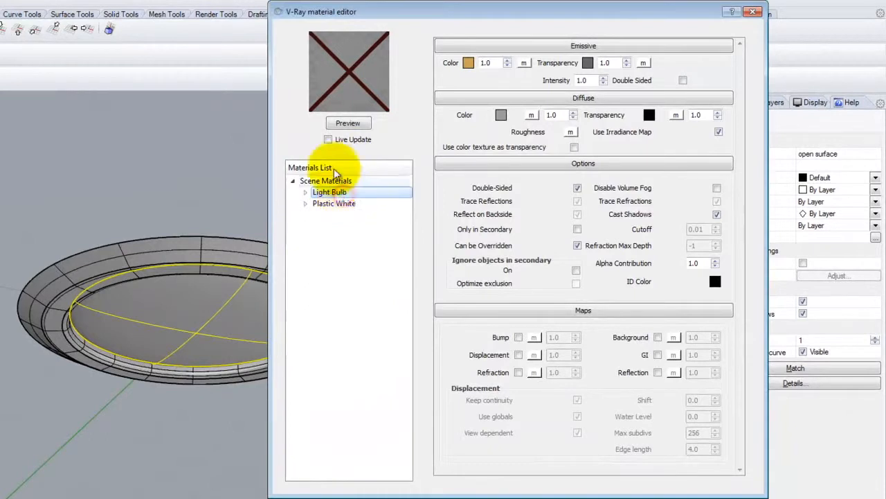
{"action": "left_click", "coordinate": [353, 123]}
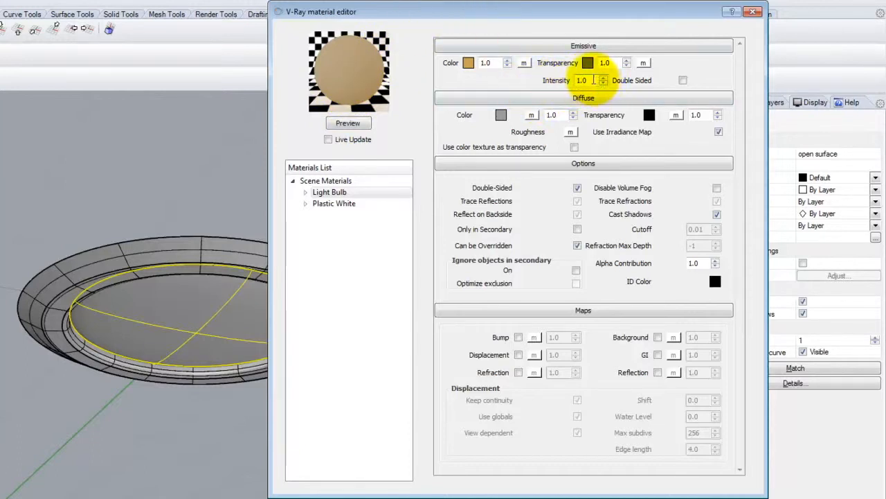
Step: Try an emissive intensity of 10 on the Light Bulb material and refresh its preview
{"action": "double_click", "coordinate": [594, 80]}
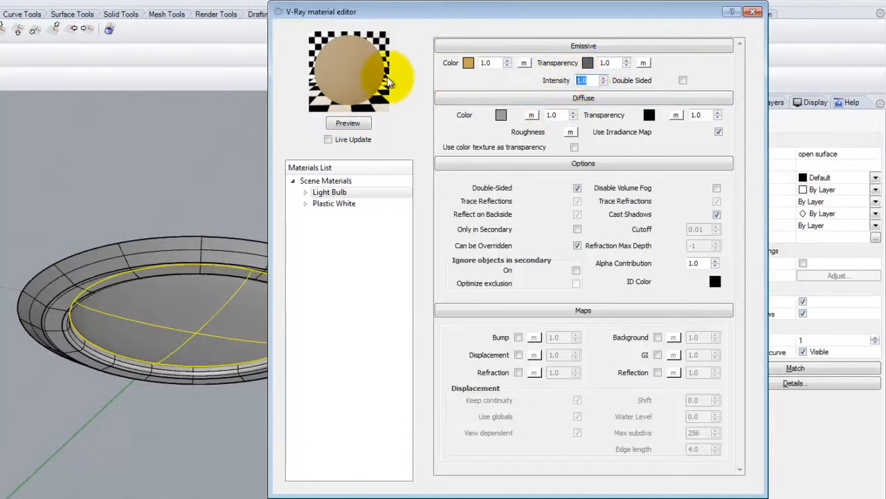
{"action": "type", "text": "10"}
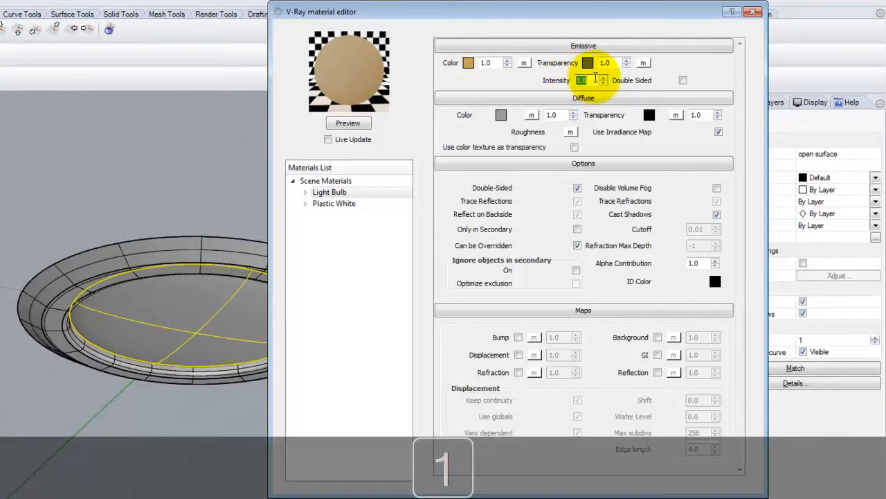
{"action": "left_click", "coordinate": [354, 123]}
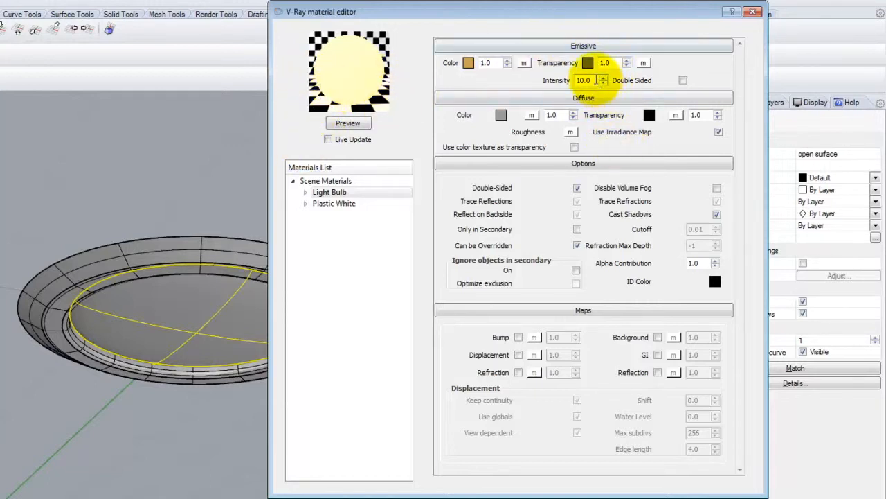
Step: Set the Light Bulb material's emissive intensity to 100 and update the preview
{"action": "left_click_drag", "start_coordinate": [596, 80], "coordinate": [509, 70]}
{"action": "type", "text": "100"}
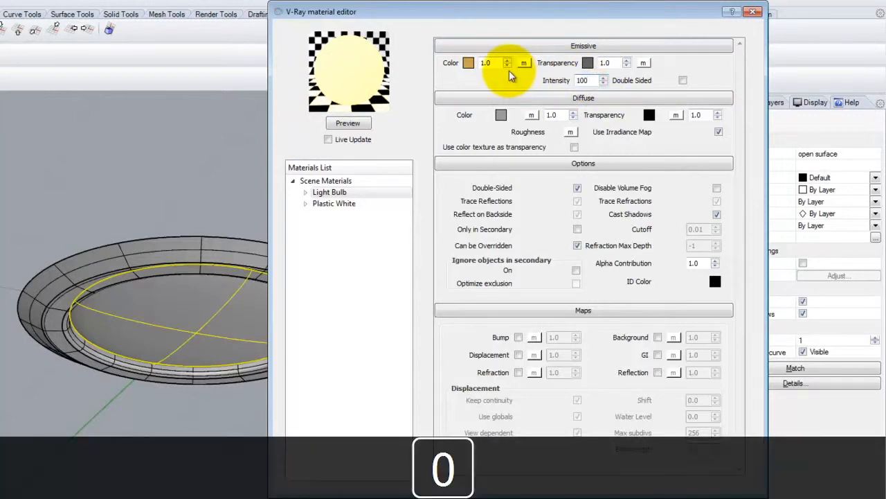
{"action": "key", "text": "Tab"}
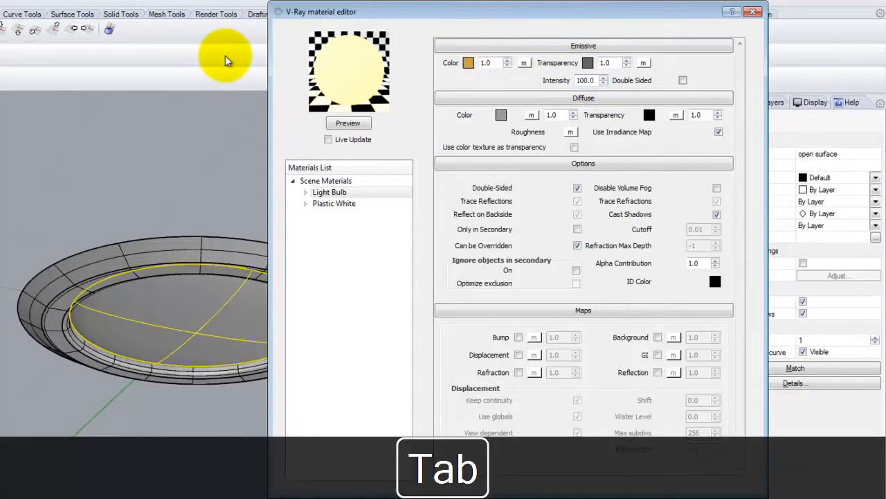
{"action": "left_click", "coordinate": [352, 123]}
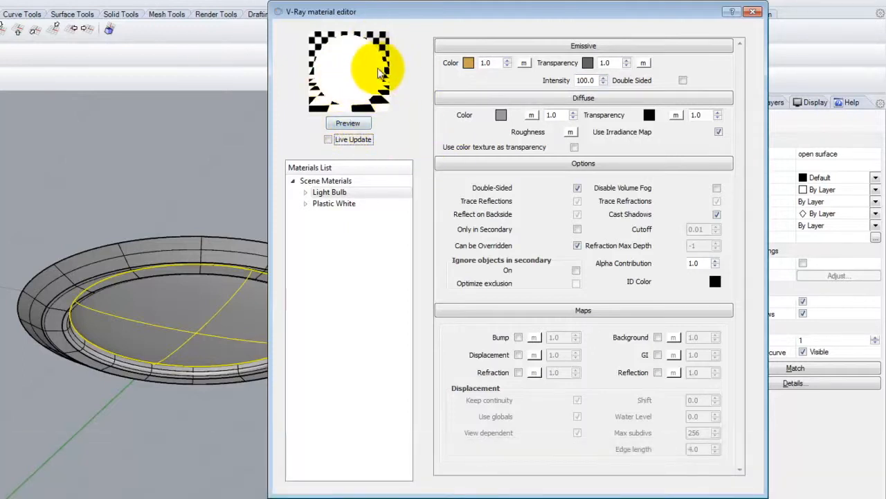
Step: Apply the Light Bulb material to the selected bulb surface and close the V-Ray material editor
{"action": "left_click", "coordinate": [322, 195]}
{"action": "right_click", "coordinate": [322, 195]}
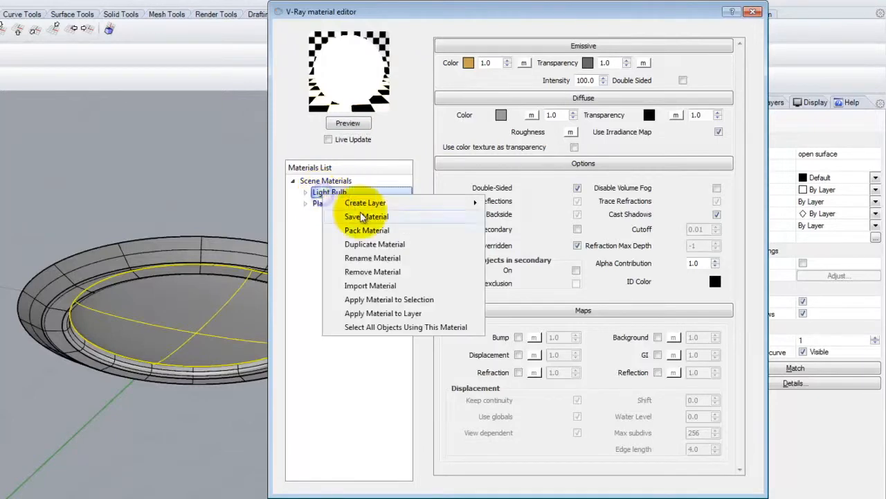
{"action": "left_click", "coordinate": [370, 301]}
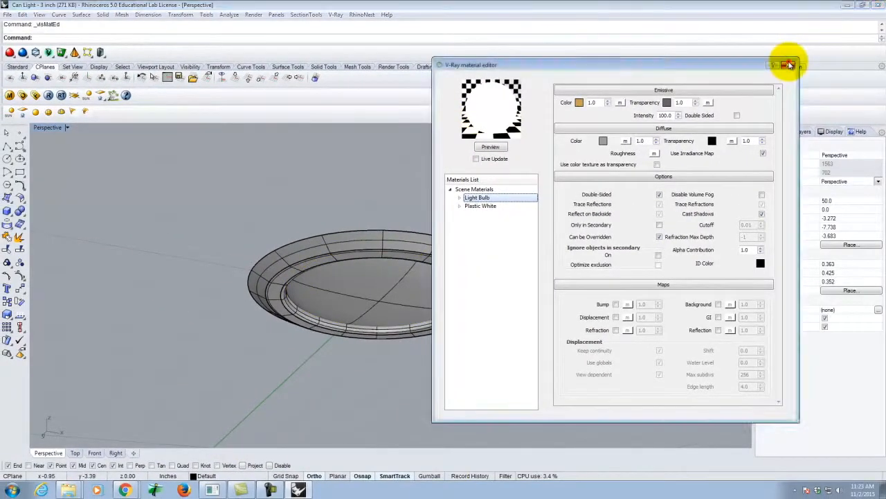
{"action": "left_click", "coordinate": [788, 64]}
Step: Select the bulb surface and the ring polysurface in turn, and save the can light file
{"action": "left_click", "coordinate": [362, 303]}
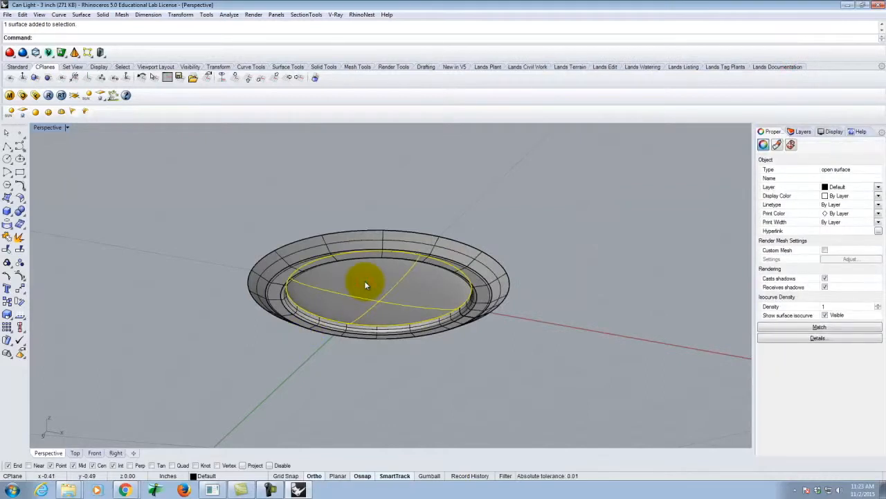
{"action": "left_click", "coordinate": [482, 266]}
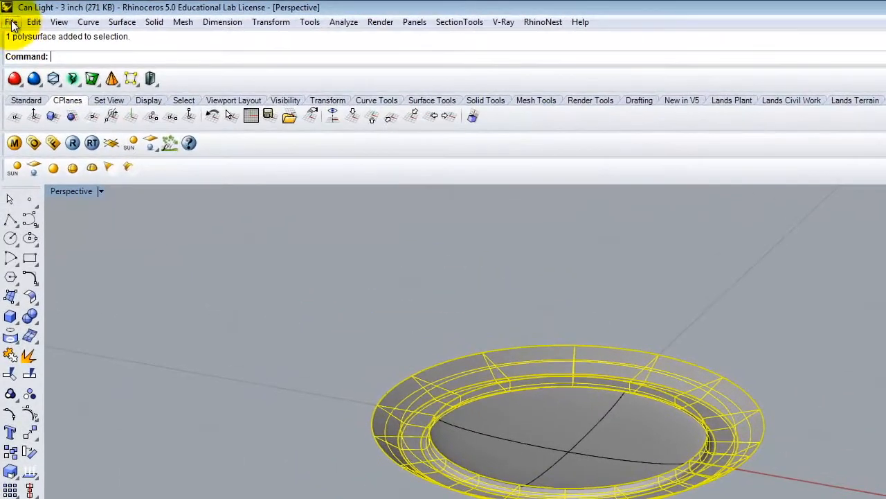
{"action": "left_click", "coordinate": [7, 14]}
{"action": "left_click", "coordinate": [40, 87]}
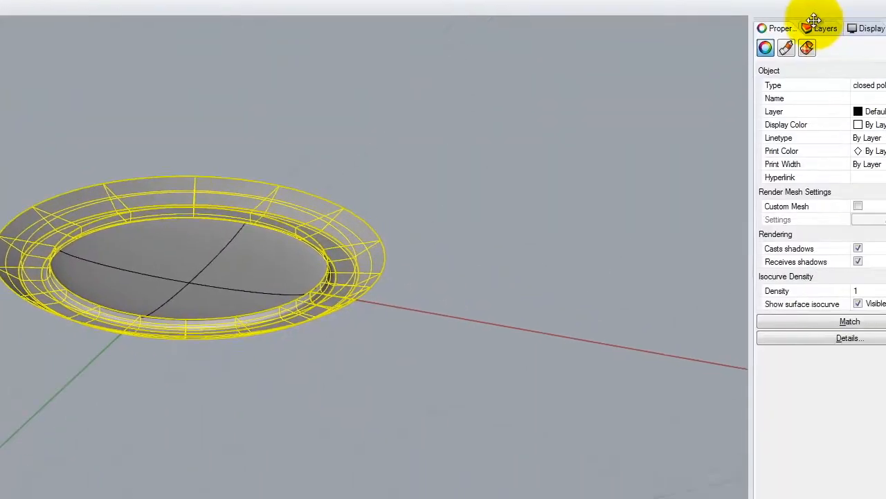
Step: Rename the Default layer to "Can Line - 3in"
{"action": "left_click", "coordinate": [759, 3]}
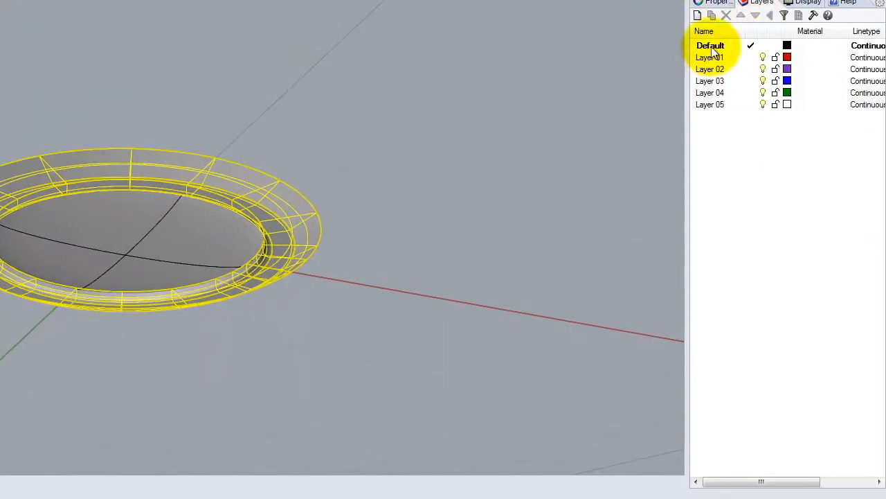
{"action": "left_click", "coordinate": [711, 47]}
{"action": "left_click", "coordinate": [711, 47]}
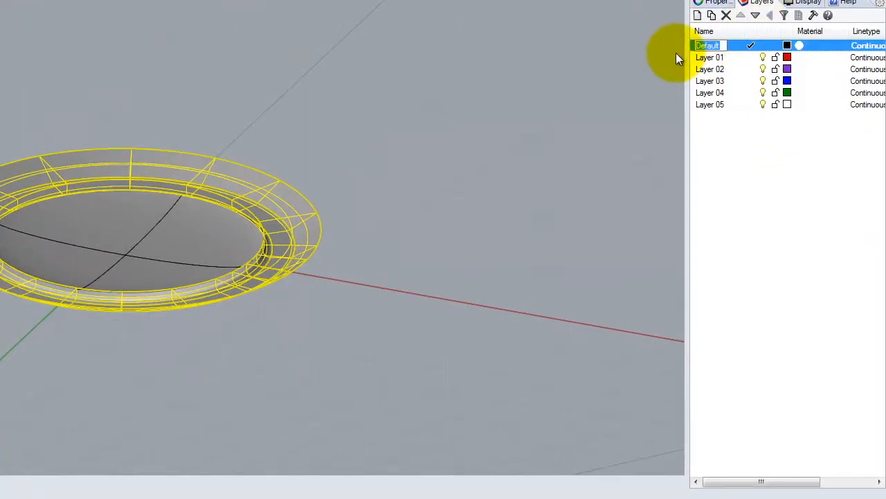
{"action": "type", "text": "Can Line - 3in"}
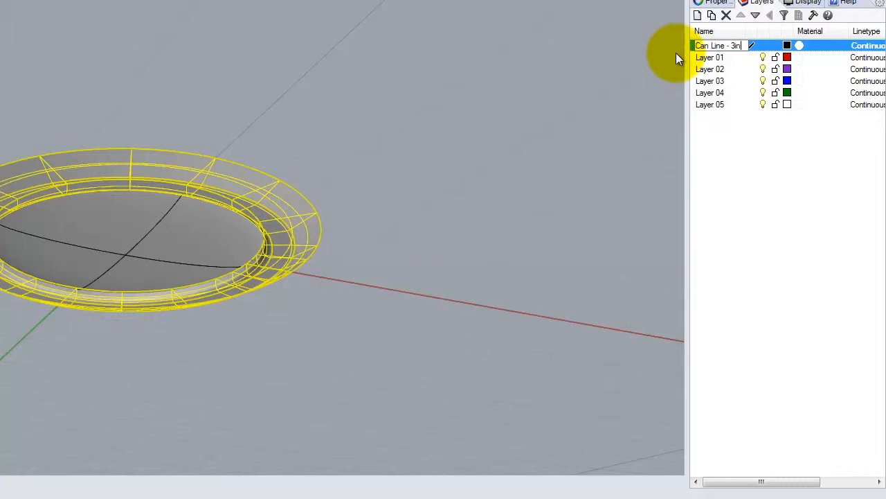
Step: Nest Layer 01 under the "Can Line - 3in" layer and rename it "CL3 - Bulb"
{"action": "left_click", "coordinate": [725, 59]}
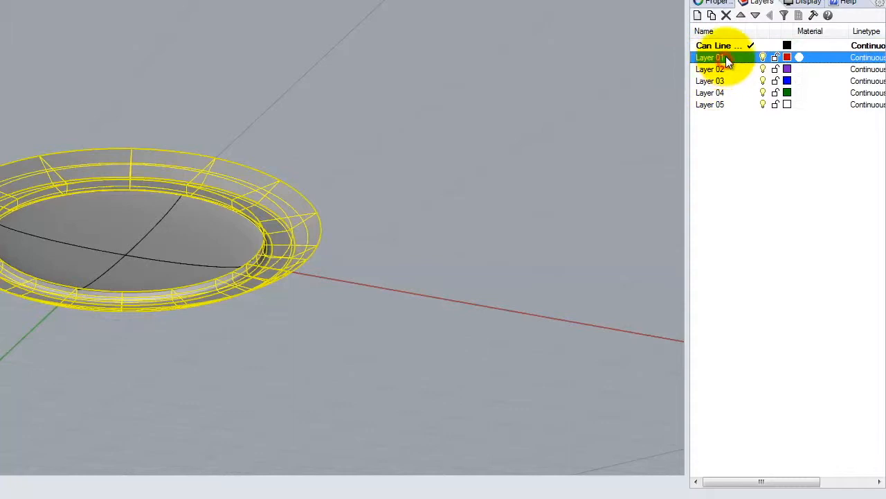
{"action": "left_click_drag", "start_coordinate": [718, 59], "coordinate": [720, 49]}
{"action": "double_click", "coordinate": [732, 59]}
{"action": "type", "text": "Bulb"}
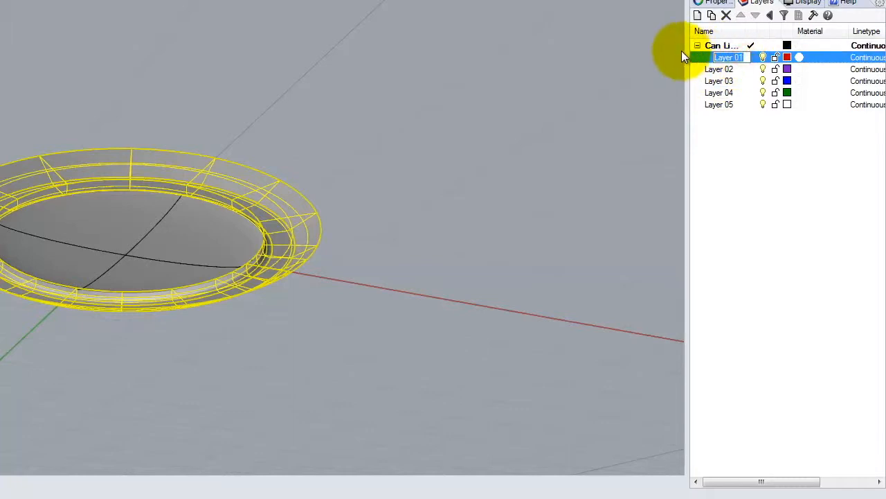
{"action": "key", "text": "Return"}
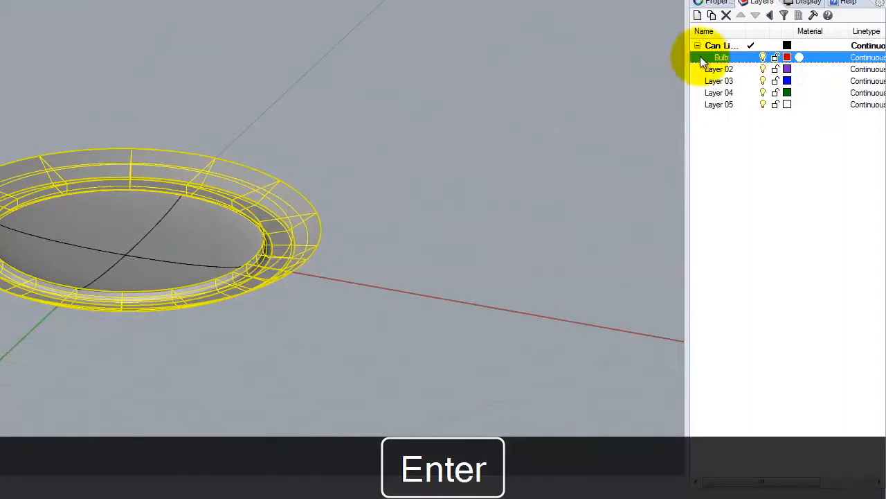
{"action": "left_click", "coordinate": [717, 57]}
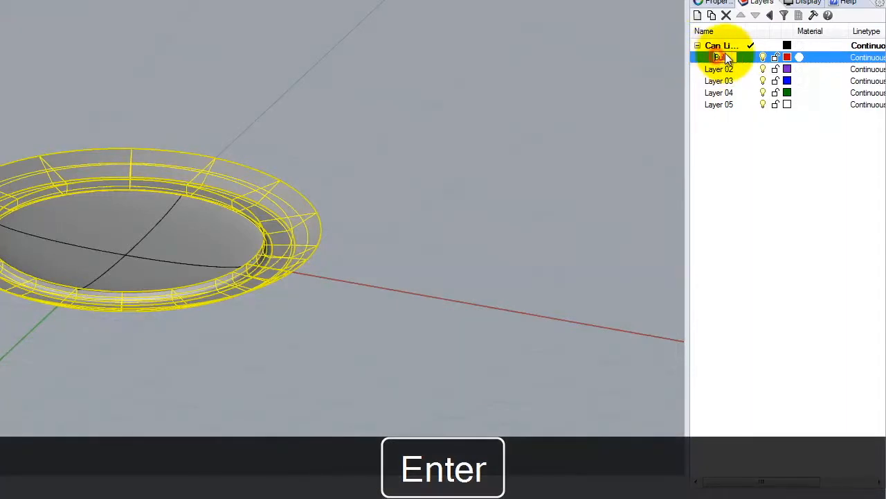
{"action": "type", "text": "CL3 -"}
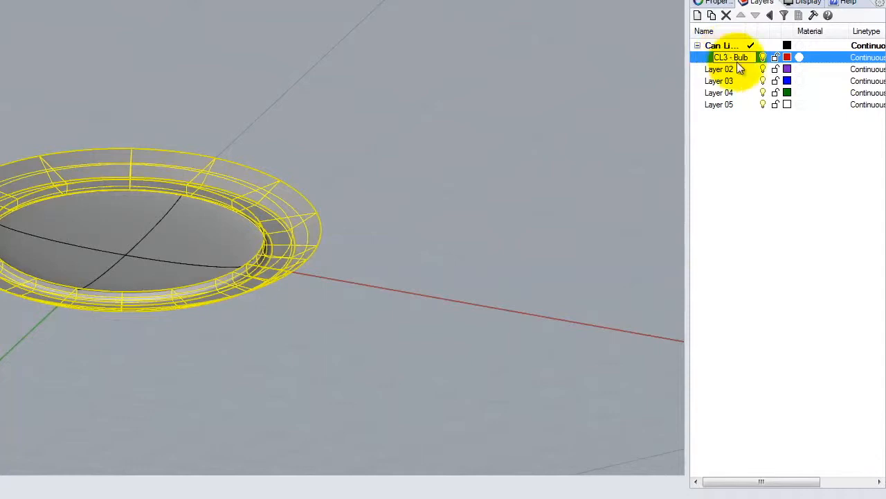
Step: Nest Layer 02 under the "Can Line - 3in" layer and rename it "CL3 - Trim"
{"action": "left_click", "coordinate": [723, 66]}
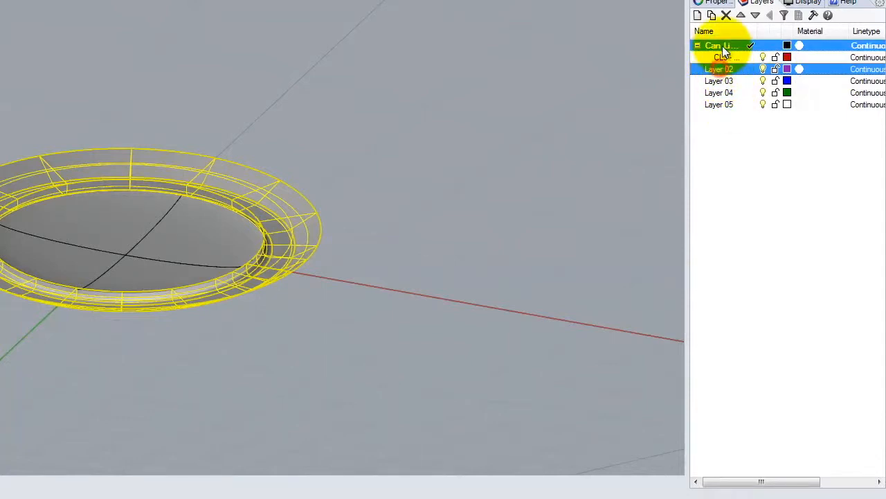
{"action": "left_click", "coordinate": [724, 69]}
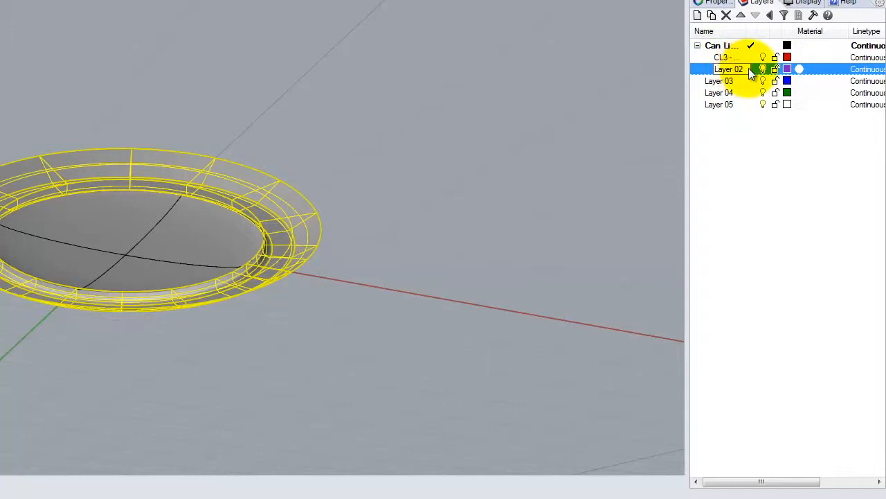
{"action": "type", "text": "CL"}
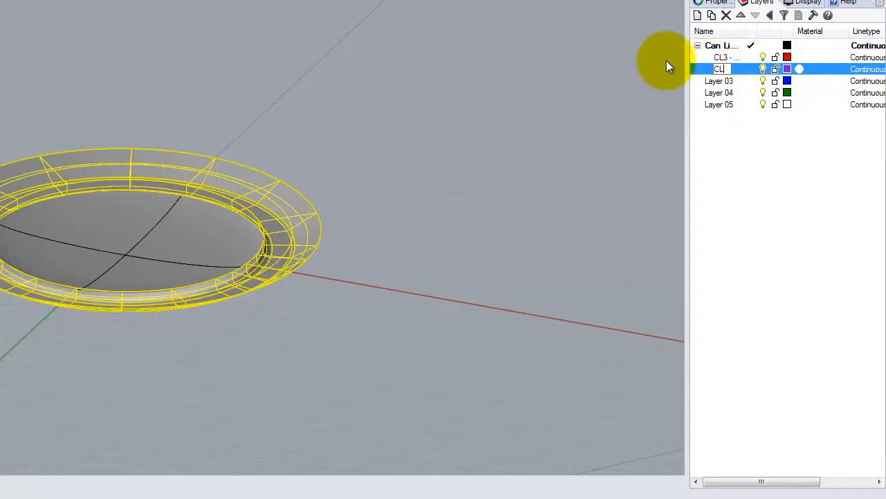
{"action": "type", "text": "3 - Trim"}
{"action": "key", "text": "Return"}
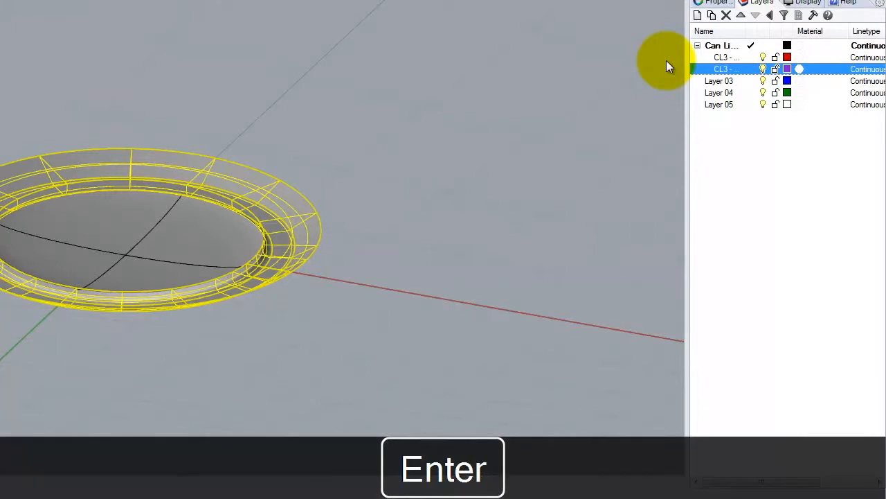
Step: Widen the layer list and its name column to show the full layer names
{"action": "left_click", "coordinate": [720, 45]}
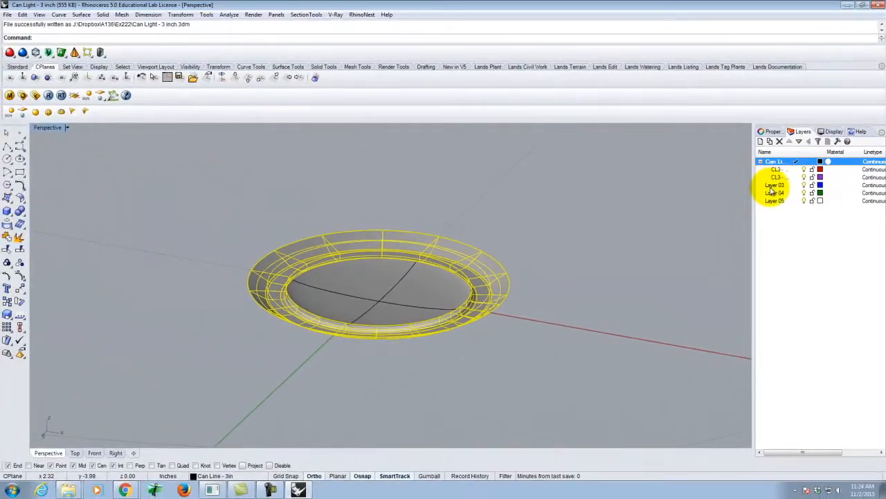
{"action": "left_click", "coordinate": [778, 169]}
{"action": "left_click_drag", "start_coordinate": [754, 183], "coordinate": [686, 184]}
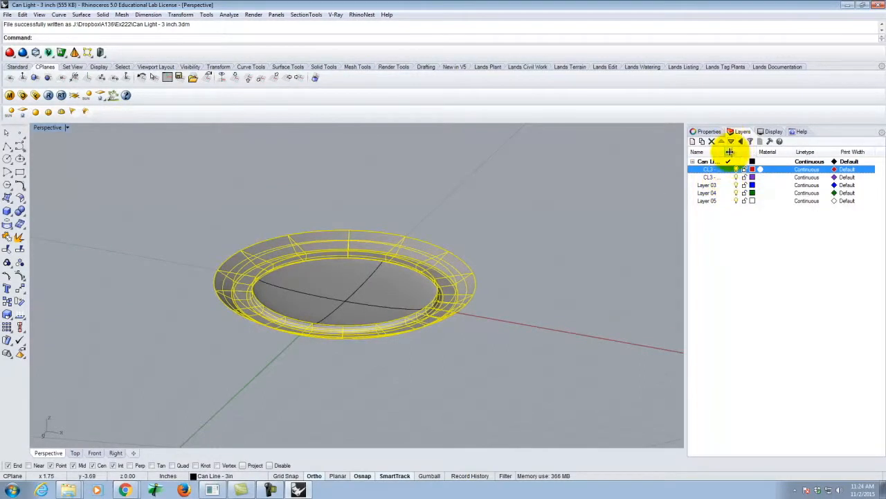
{"action": "left_click_drag", "start_coordinate": [725, 152], "coordinate": [763, 151]}
Step: Move the selected ring polysurface to the "CL3 - Trim" layer and deselect it
{"action": "left_click", "coordinate": [735, 177]}
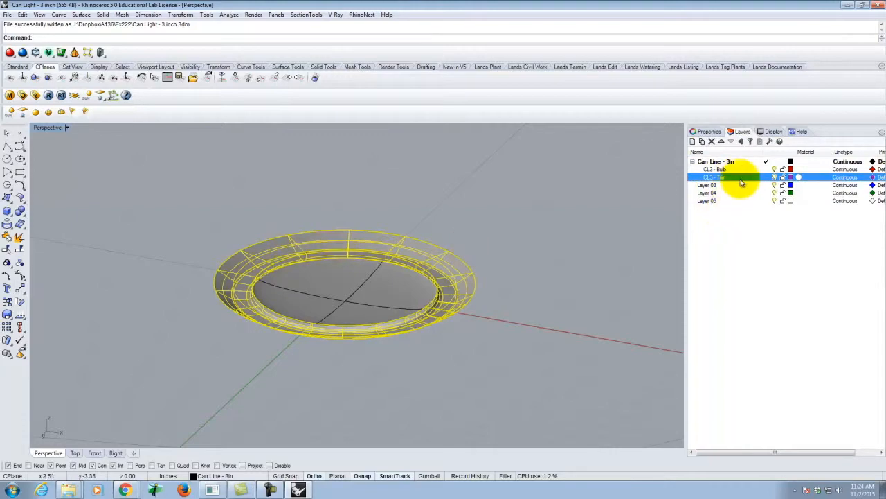
{"action": "right_click", "coordinate": [741, 178]}
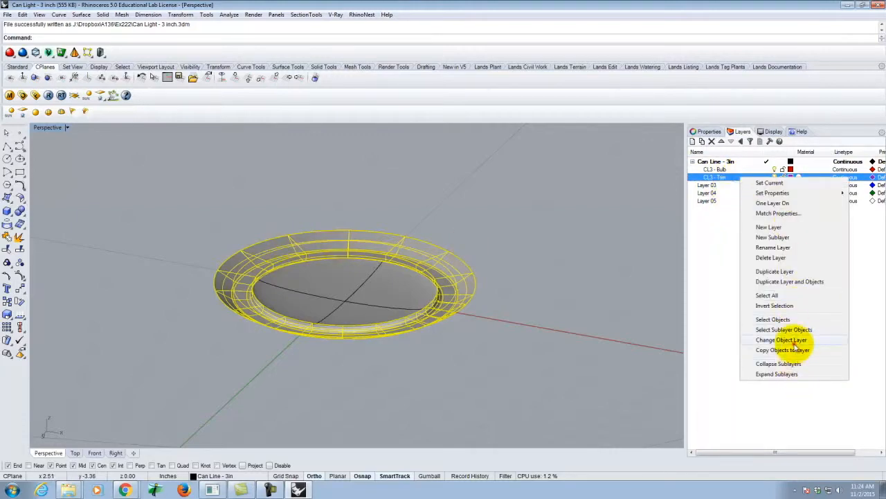
{"action": "left_click", "coordinate": [794, 342]}
{"action": "left_click", "coordinate": [510, 259]}
Step: Move the bulb surface to the "CL3 - Bulb" layer and deselect it
{"action": "left_click", "coordinate": [366, 293]}
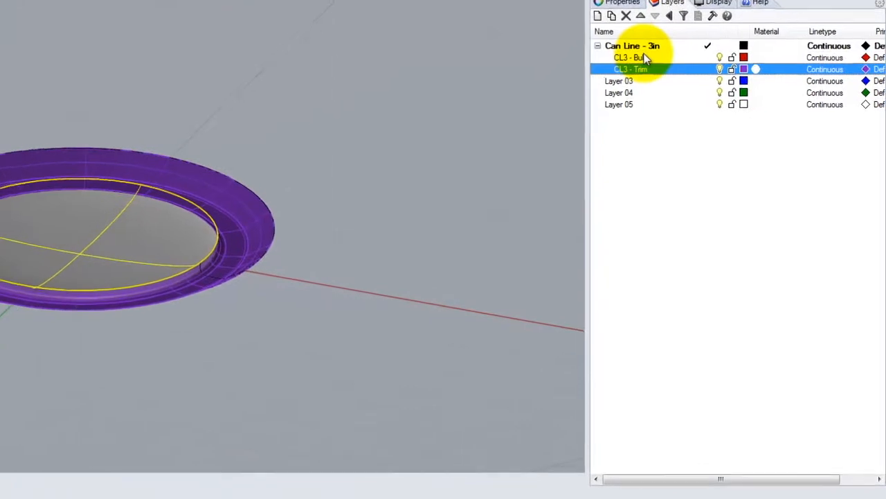
{"action": "left_click", "coordinate": [643, 57]}
{"action": "right_click", "coordinate": [643, 56]}
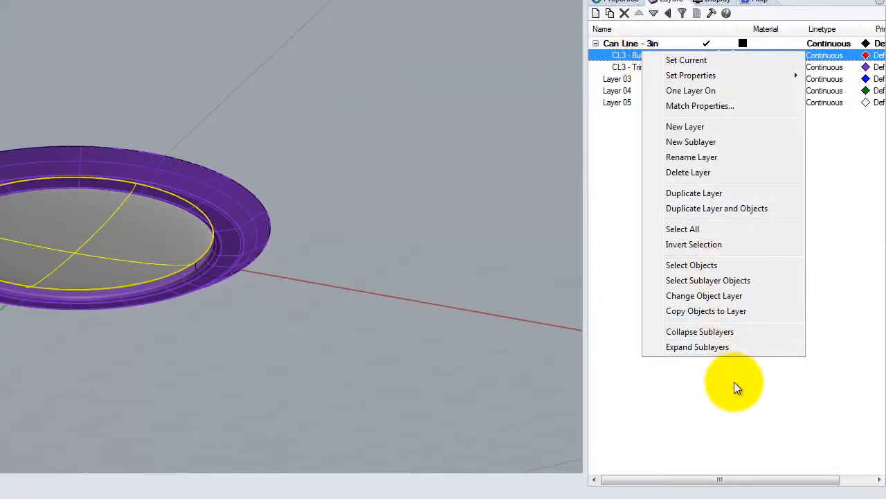
{"action": "left_click", "coordinate": [704, 296]}
{"action": "left_click", "coordinate": [411, 198]}
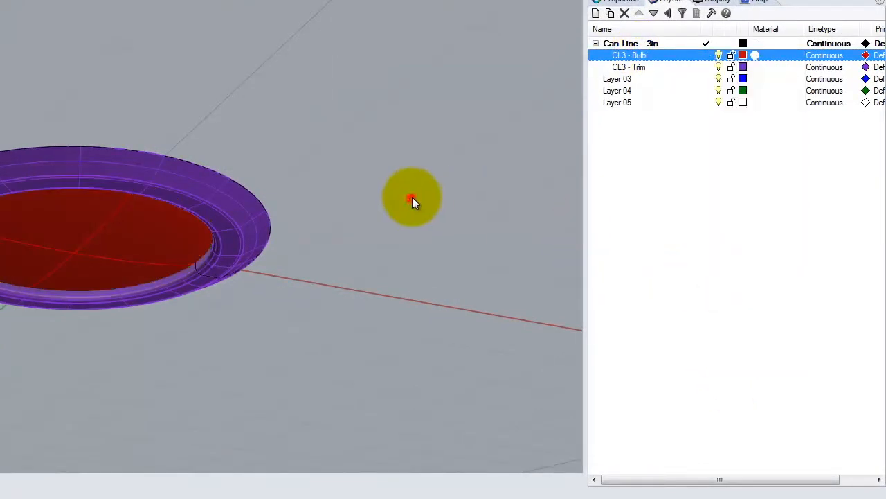
Step: Delete the unused layers Layer 03, Layer 04 and Layer 05
{"action": "left_click", "coordinate": [618, 79]}
{"action": "left_click", "coordinate": [617, 102], "text": "shift"}
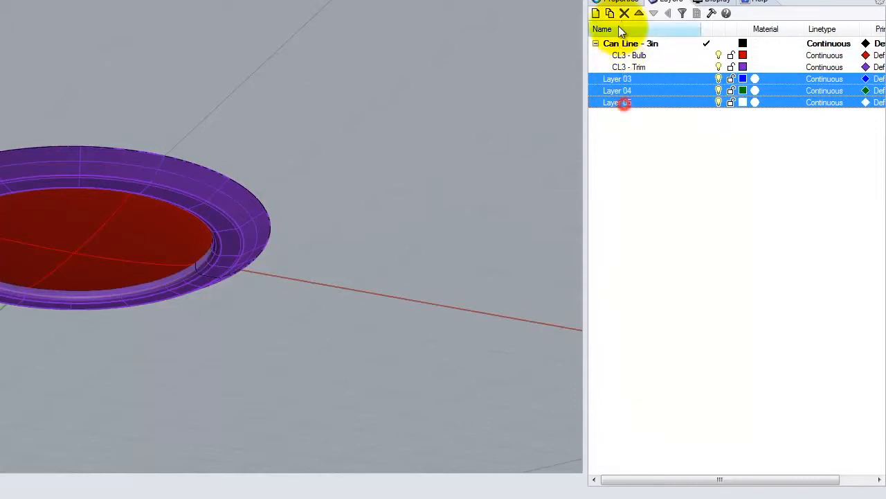
{"action": "left_click", "coordinate": [625, 14]}
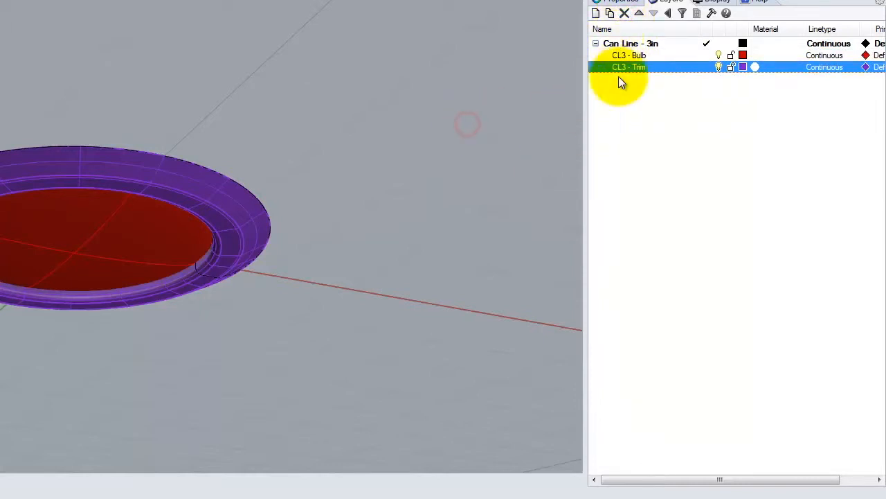
Step: Correct the parent layer's name to "Can Light - 3in" and save the file
{"action": "left_click", "coordinate": [630, 45]}
{"action": "double_click", "coordinate": [630, 44]}
{"action": "left_click", "coordinate": [626, 43]}
{"action": "key", "text": "BackSpace"}
{"action": "key", "text": "Right"}
{"action": "key", "text": "BackSpace"}
{"action": "type", "text": "ght"}
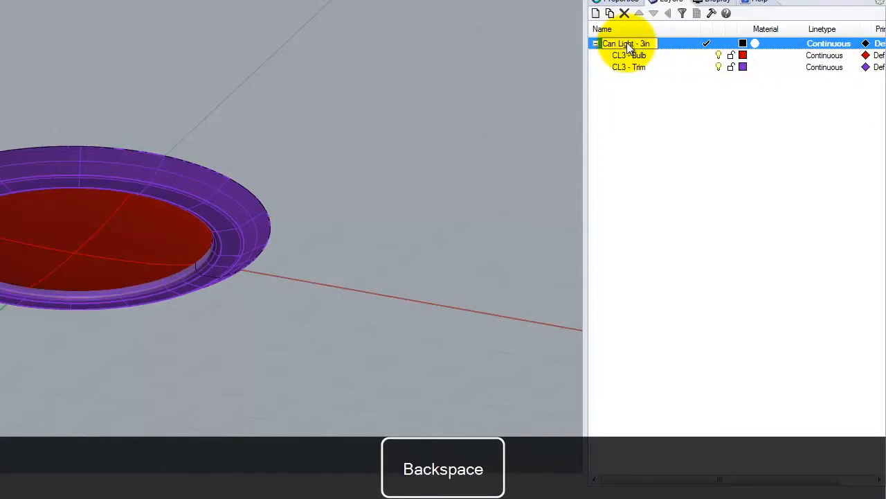
{"action": "key", "text": "Return"}
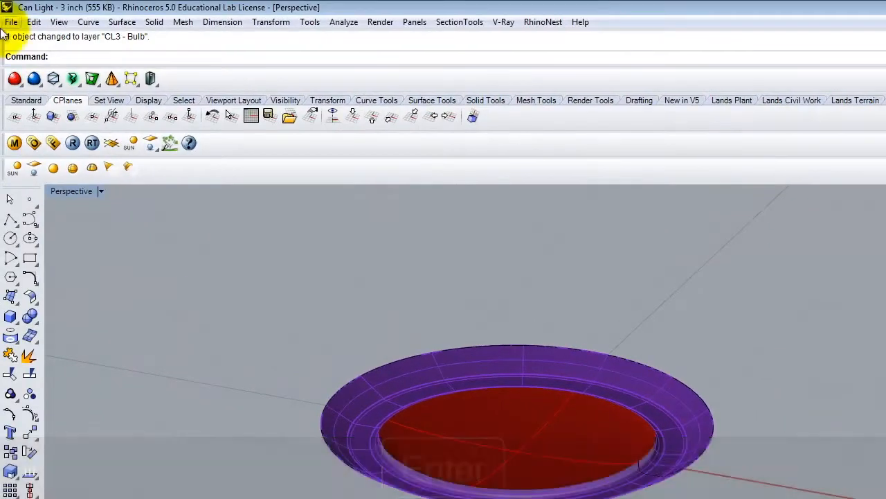
{"action": "left_click", "coordinate": [11, 23]}
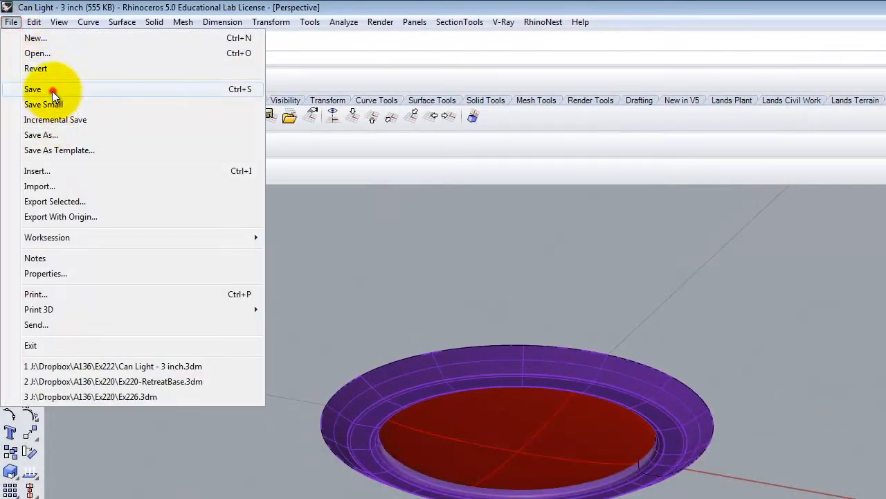
{"action": "left_click", "coordinate": [52, 87]}
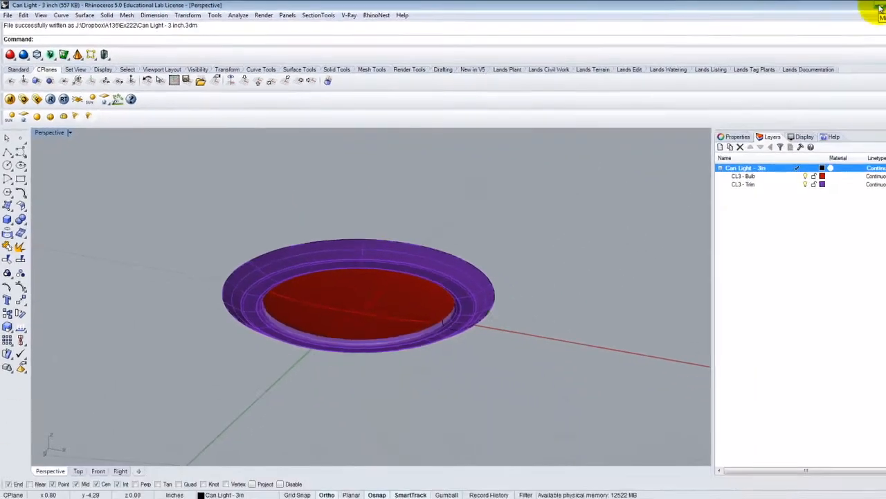
Step: Switch to the Exercise 222 page in the browser and download the sample night environment
{"action": "left_click", "coordinate": [844, 5]}
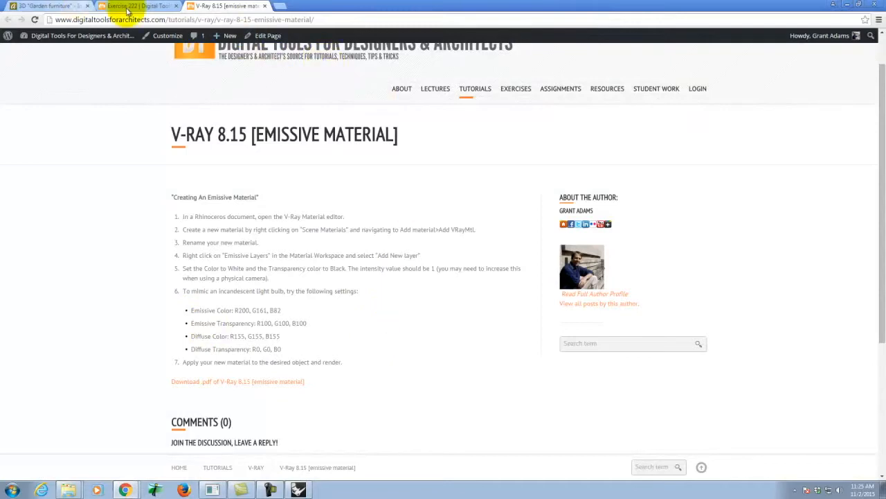
{"action": "left_click", "coordinate": [128, 5]}
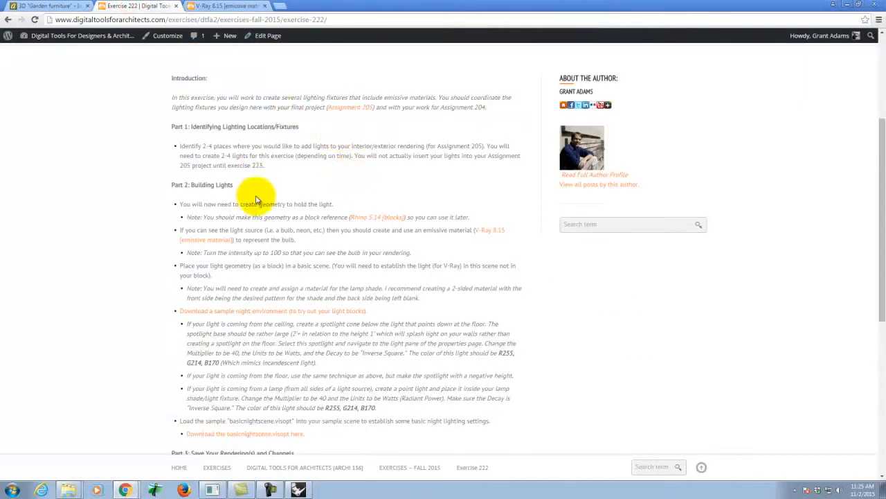
{"action": "scroll", "coordinate": [366, 232], "scroll_direction": "down", "scroll_amount": 1}
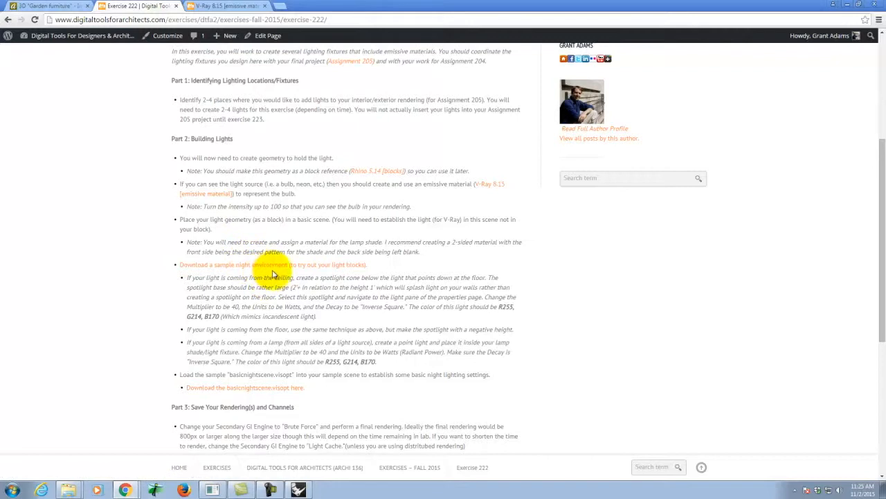
{"action": "left_click", "coordinate": [248, 266]}
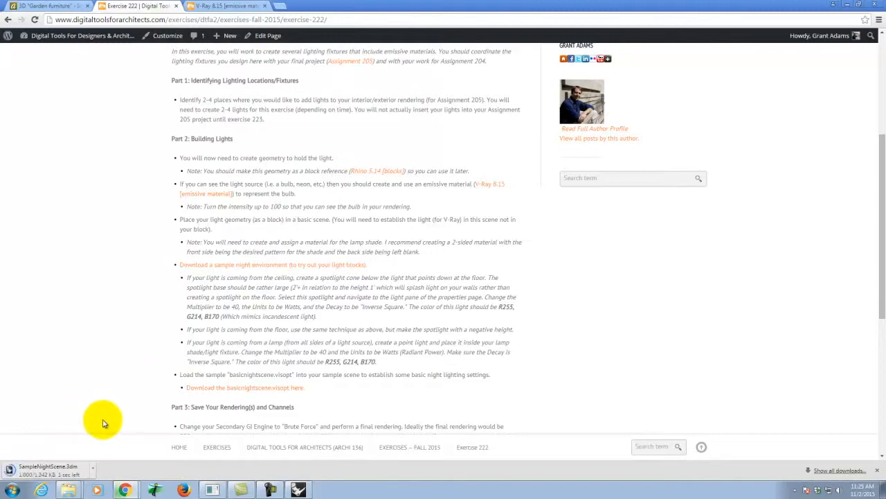
Step: Copy the downloaded SampleNightScene file into the Dropbox\A136\Ex222 folder on the KINGFISHER (J:) drive
{"action": "left_click", "coordinate": [95, 467]}
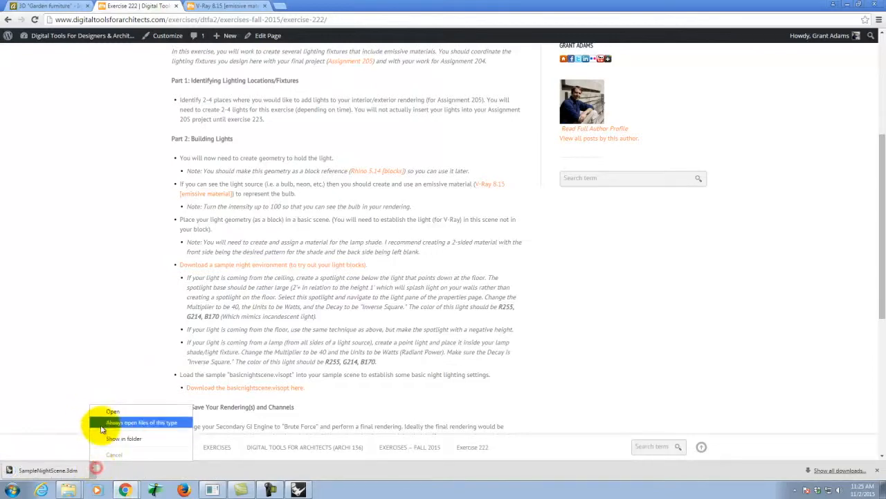
{"action": "left_click", "coordinate": [110, 439]}
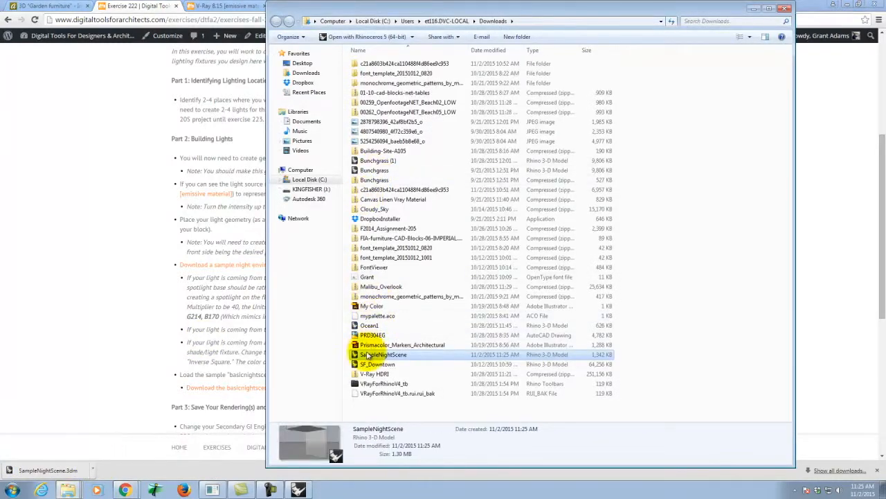
{"action": "right_click", "coordinate": [367, 354]}
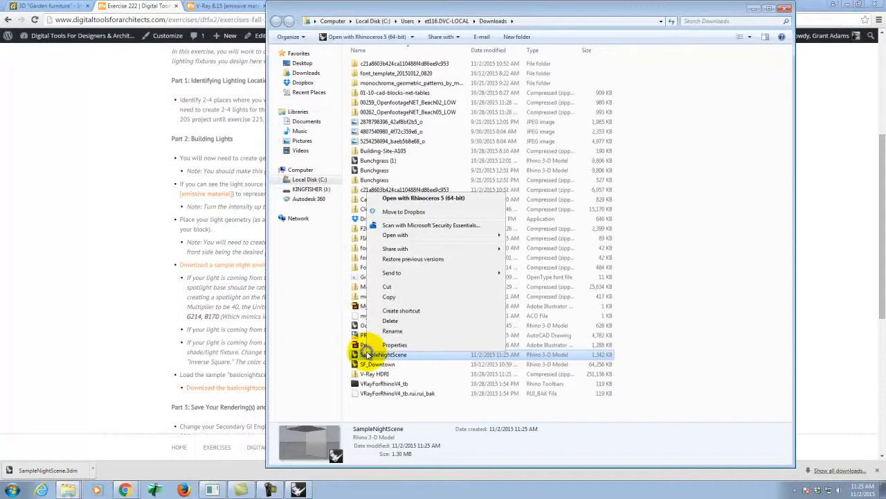
{"action": "left_click", "coordinate": [390, 296]}
{"action": "left_click", "coordinate": [310, 189]}
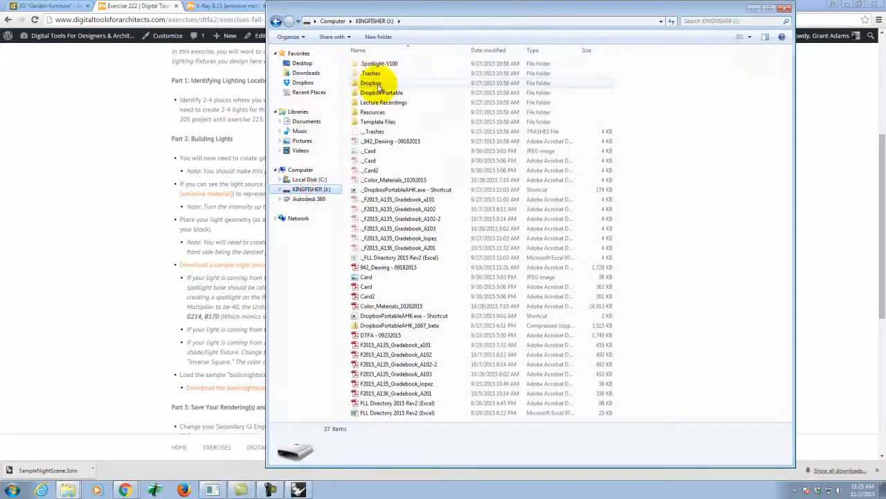
{"action": "double_click", "coordinate": [370, 78]}
{"action": "double_click", "coordinate": [382, 83]}
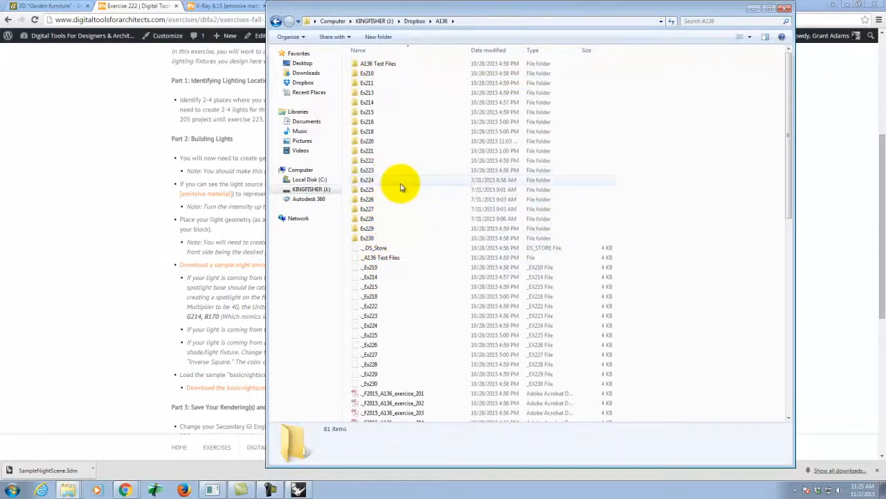
{"action": "double_click", "coordinate": [385, 161]}
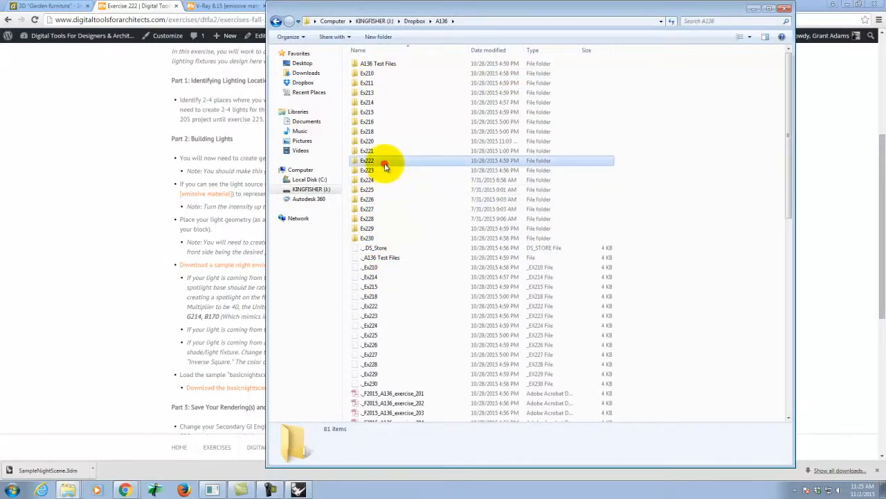
{"action": "right_click", "coordinate": [399, 267]}
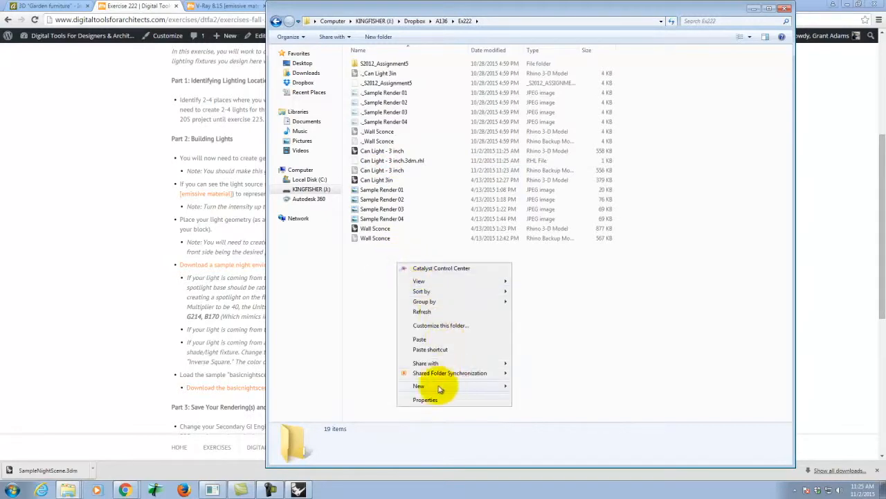
{"action": "left_click", "coordinate": [431, 339]}
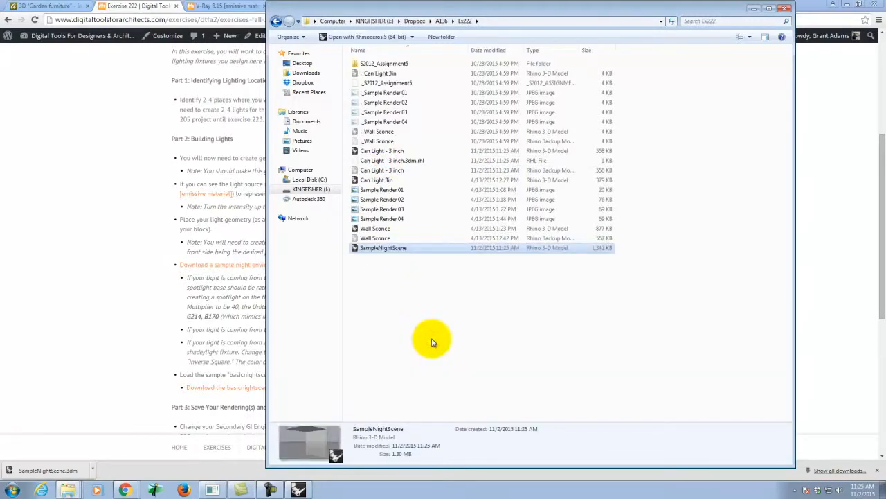
Step: Open the copied SampleNightScene file in Rhino and minimize the folder window
{"action": "left_click", "coordinate": [157, 368]}
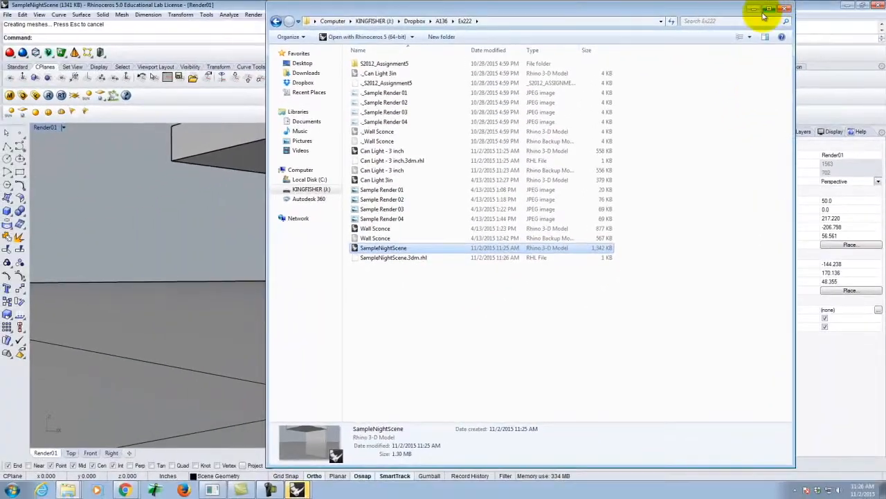
{"action": "left_click", "coordinate": [756, 10]}
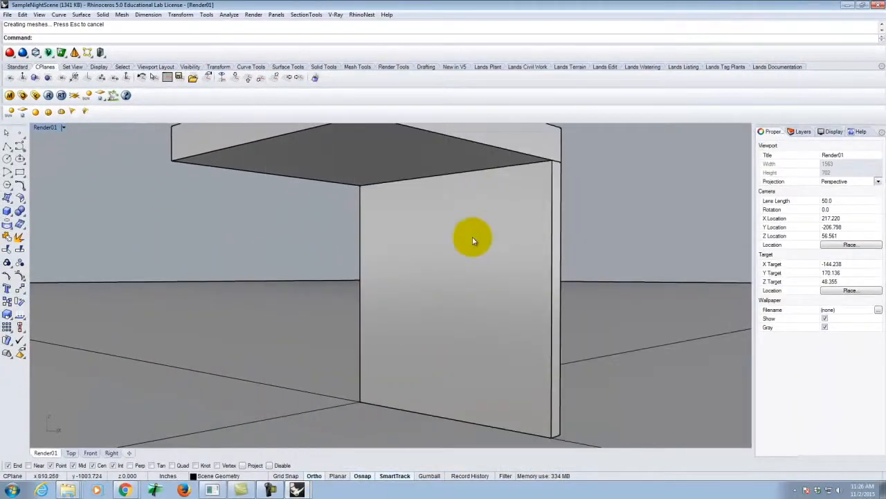
Step: Examine the sample night scene's wall, overhead slab and infinite ground plane from several angles
{"action": "left_click", "coordinate": [639, 178]}
{"action": "scroll", "coordinate": [407, 234], "scroll_direction": "down", "scroll_amount": 6}
{"action": "right_click_drag", "start_coordinate": [455, 182], "coordinate": [446, 226]}
{"action": "scroll", "coordinate": [390, 364], "scroll_direction": "up", "scroll_amount": 4}
{"action": "right_click_drag", "start_coordinate": [392, 373], "coordinate": [404, 344]}
{"action": "scroll", "coordinate": [412, 182], "scroll_direction": "down", "scroll_amount": 3}
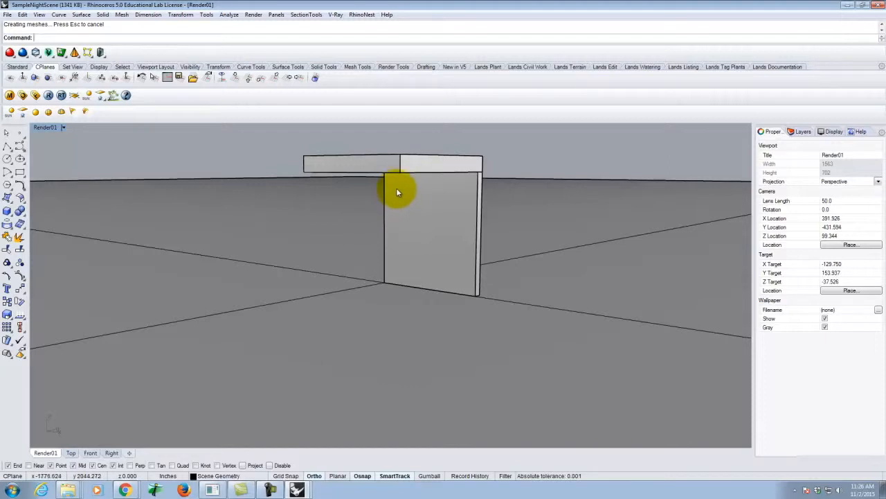
{"action": "right_click_drag", "start_coordinate": [396, 192], "coordinate": [312, 237]}
{"action": "left_click", "coordinate": [257, 222]}
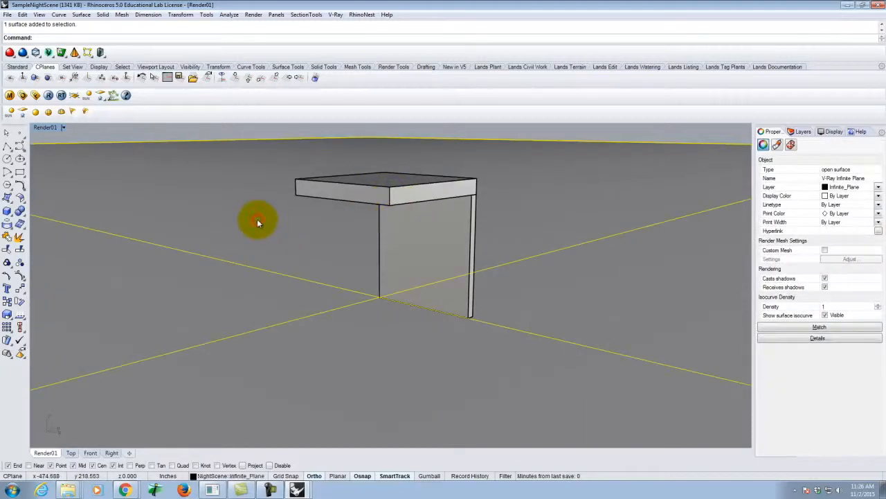
{"action": "left_click", "coordinate": [168, 132]}
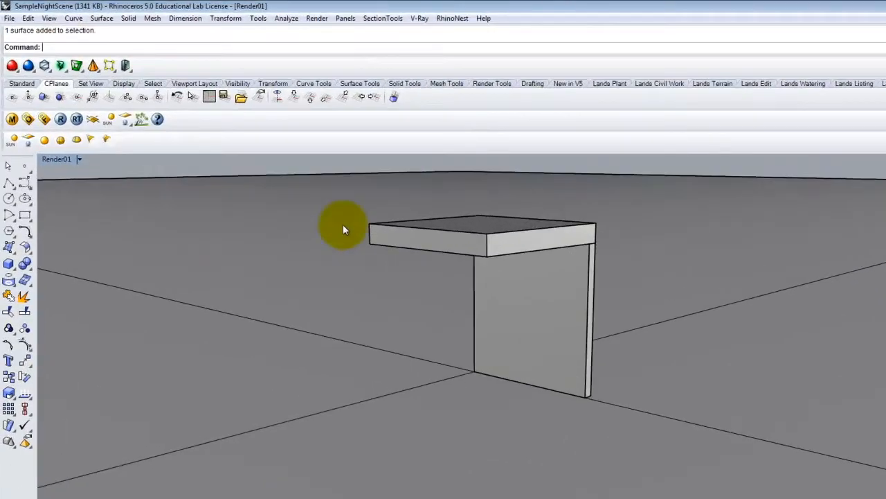
{"action": "right_click_drag", "start_coordinate": [342, 230], "coordinate": [334, 214]}
{"action": "right_click_drag", "start_coordinate": [501, 321], "coordinate": [504, 238]}
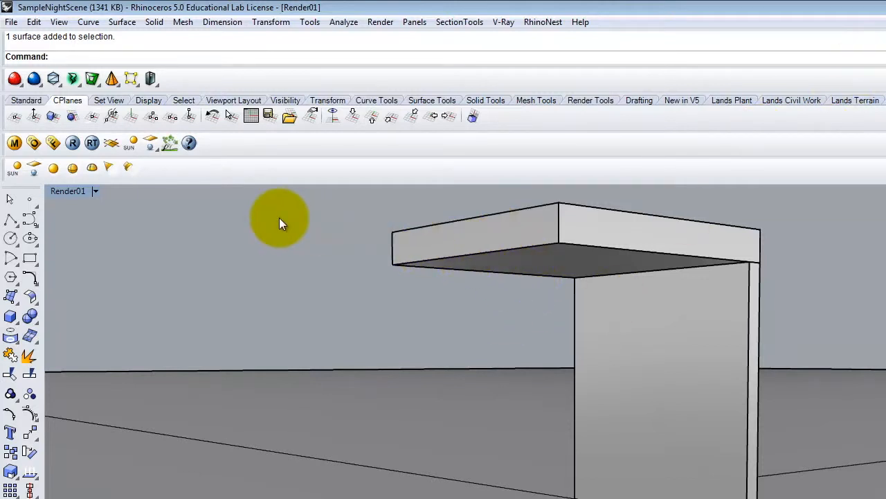
Step: Draw a diagonal polyline across the underside of the overhead slab, from its outer corner to the opposite corner at the wall
{"action": "left_click", "coordinate": [10, 219]}
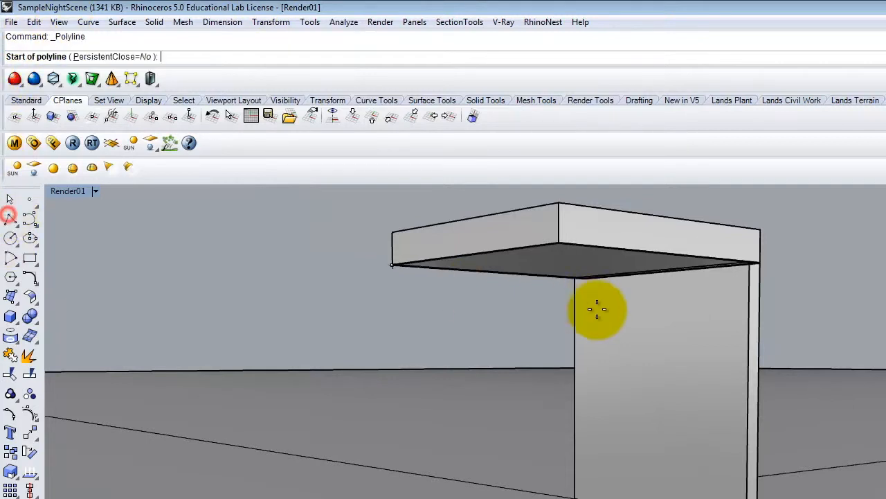
{"action": "scroll", "coordinate": [678, 317], "scroll_direction": "up", "scroll_amount": 2}
{"action": "left_click", "coordinate": [251, 237]}
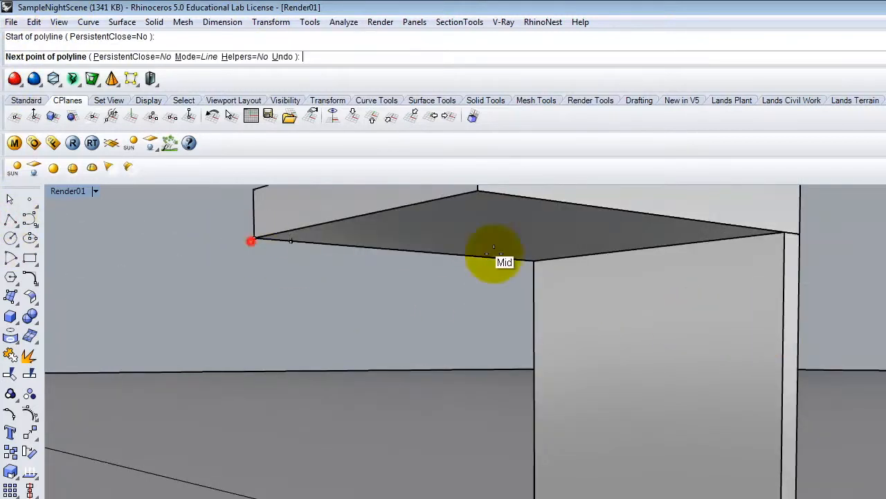
{"action": "left_click", "coordinate": [789, 233]}
{"action": "key", "text": "Return"}
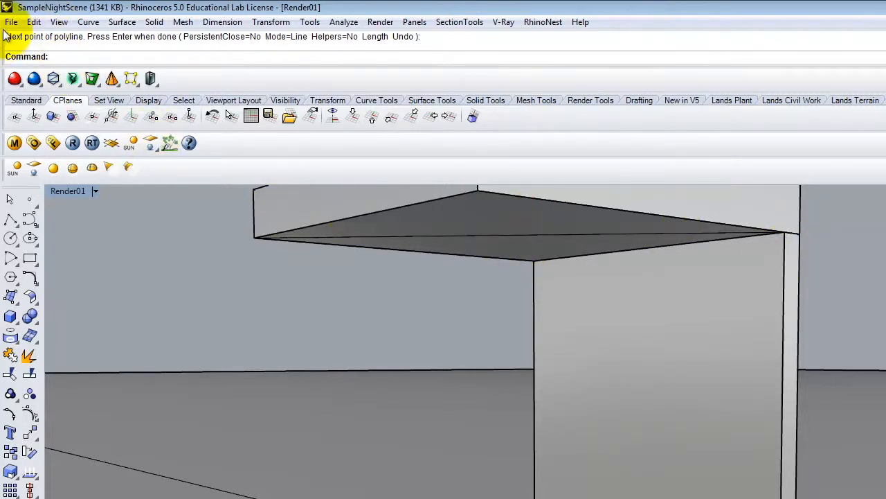
Step: Start inserting a block instance and choose the Can Light - 3 inch file from the Dropbox\A136\Ex222 folder on KINGFISHER (J:)
{"action": "left_click", "coordinate": [34, 21]}
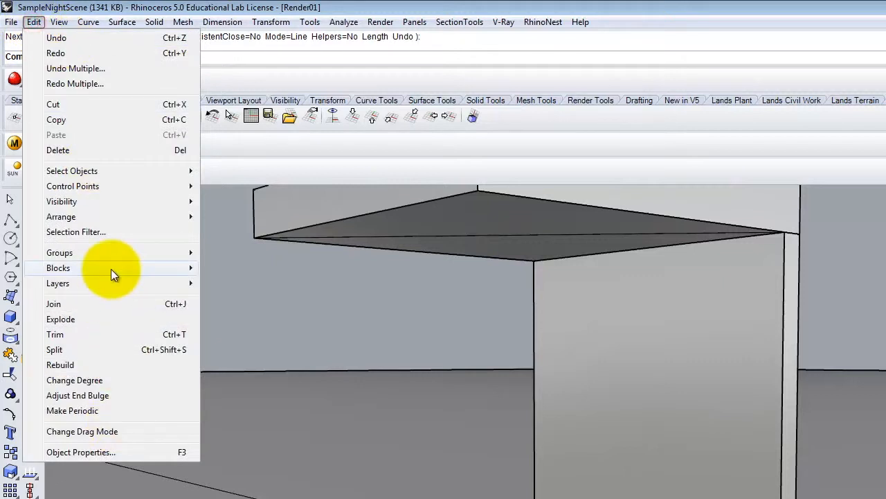
{"action": "mouse_move", "coordinate": [116, 268]}
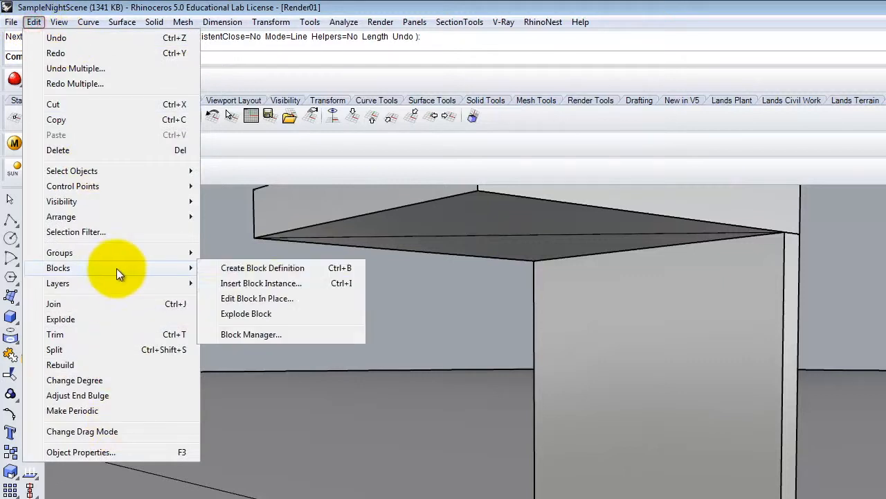
{"action": "left_click", "coordinate": [261, 284]}
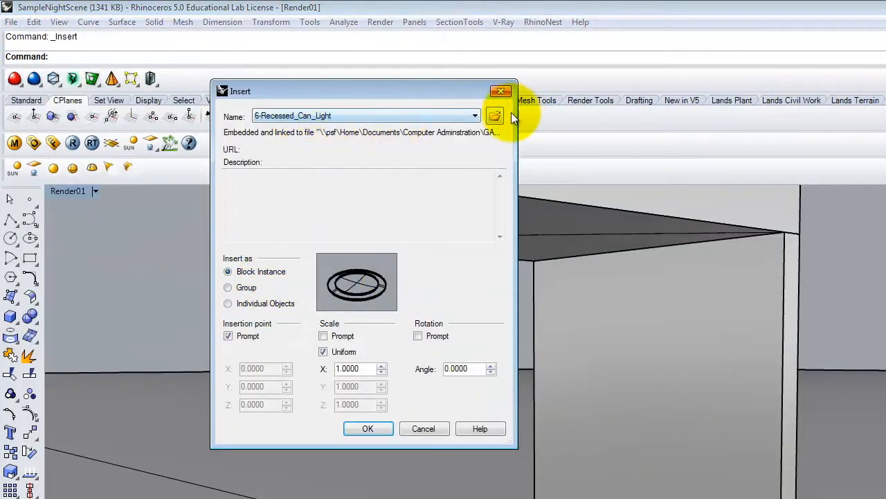
{"action": "left_click", "coordinate": [495, 116]}
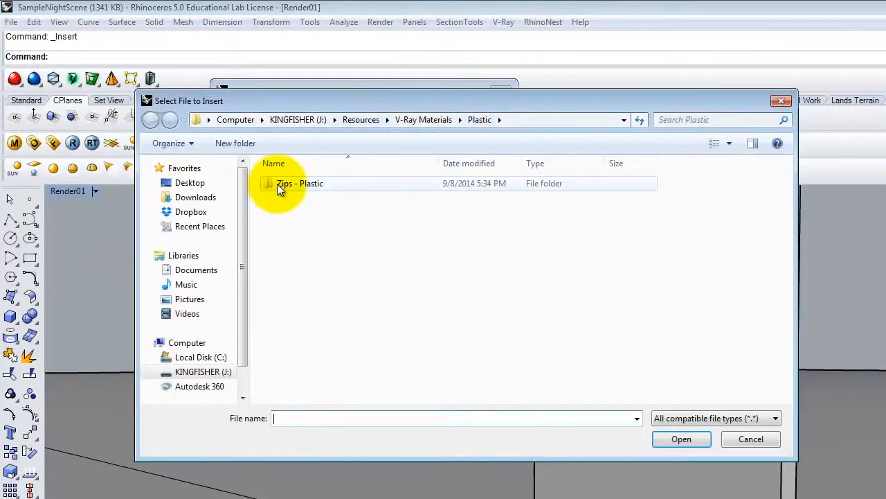
{"action": "left_click", "coordinate": [300, 121]}
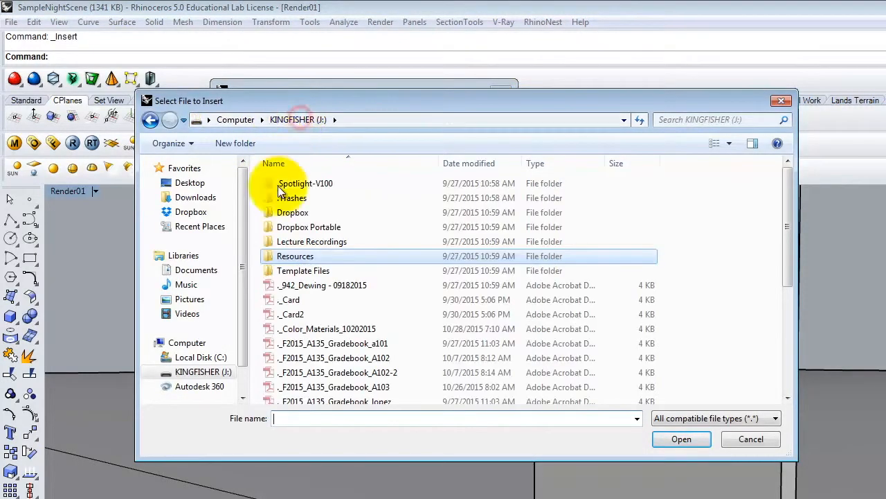
{"action": "double_click", "coordinate": [284, 211]}
{"action": "double_click", "coordinate": [298, 213]}
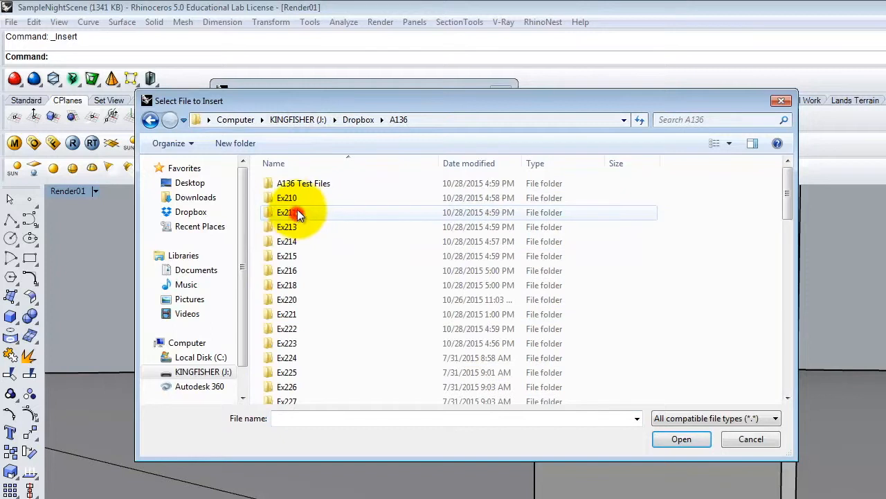
{"action": "double_click", "coordinate": [300, 328]}
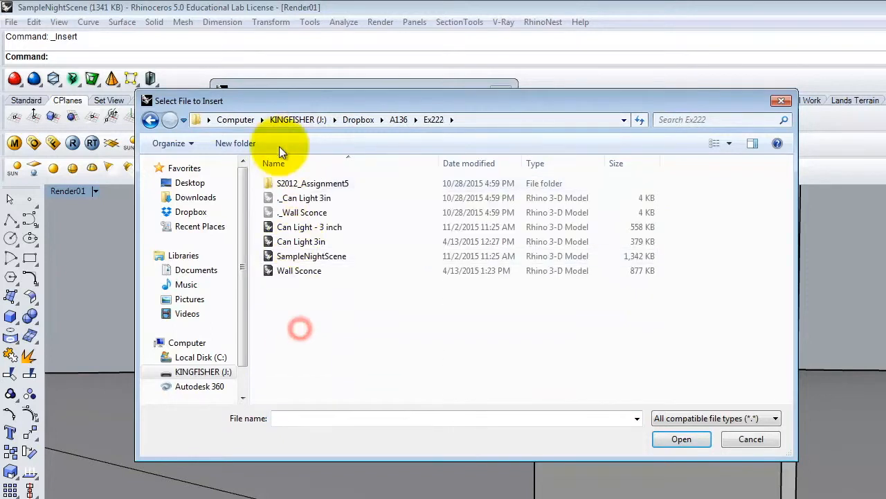
{"action": "left_click", "coordinate": [329, 230]}
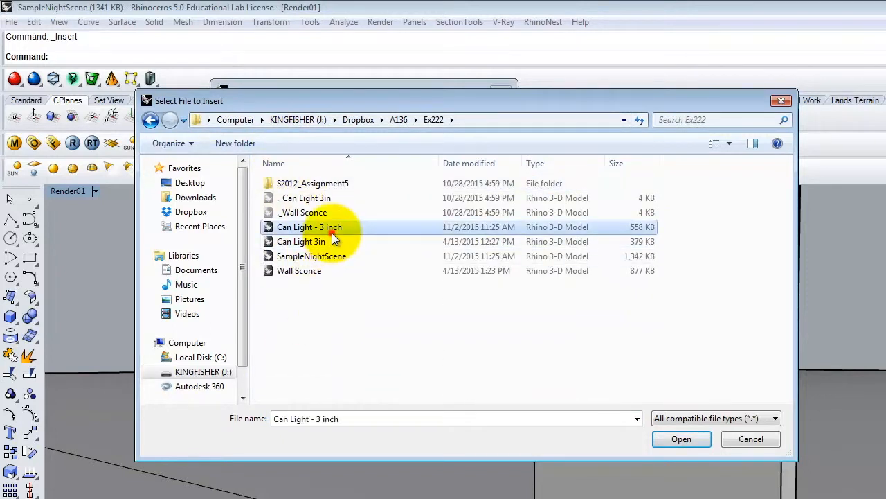
{"action": "left_click", "coordinate": [682, 439]}
Step: Set the block definition type to Embed and link, and place the can light at the midpoint of the slab's diagonal line
{"action": "left_click", "coordinate": [369, 428]}
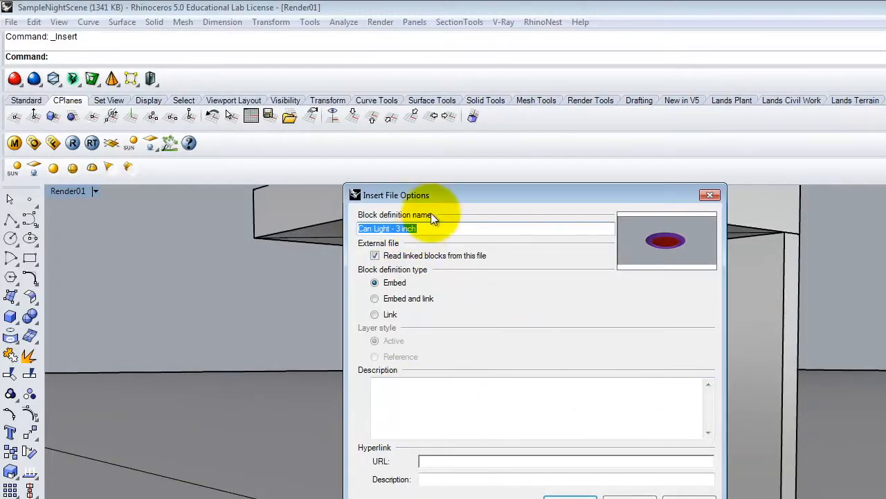
{"action": "left_click", "coordinate": [382, 300]}
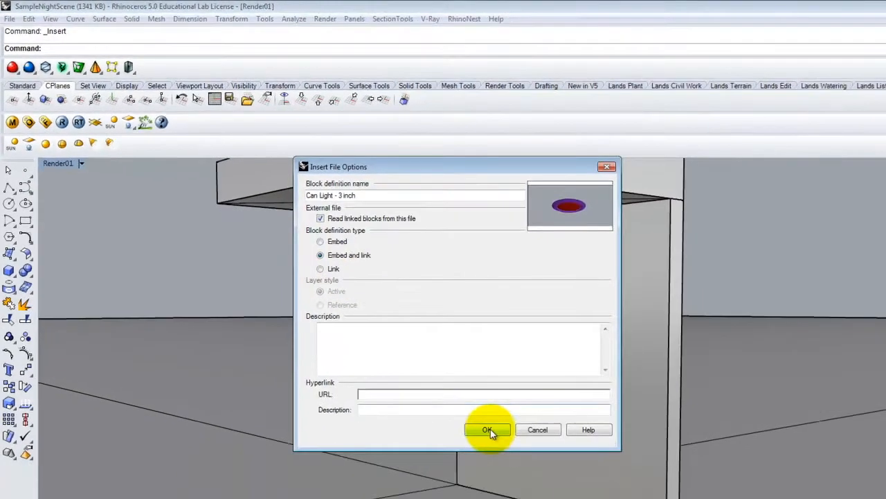
{"action": "left_click", "coordinate": [570, 497]}
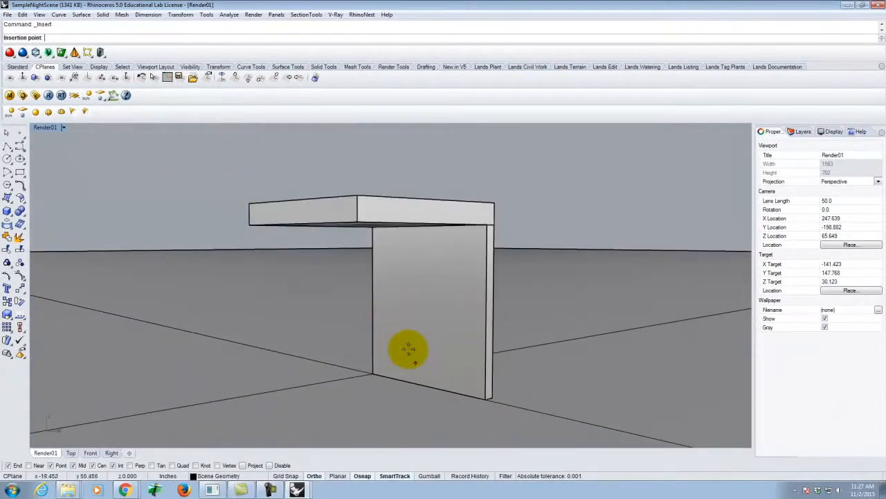
{"action": "scroll", "coordinate": [367, 234], "scroll_direction": "up", "scroll_amount": 5}
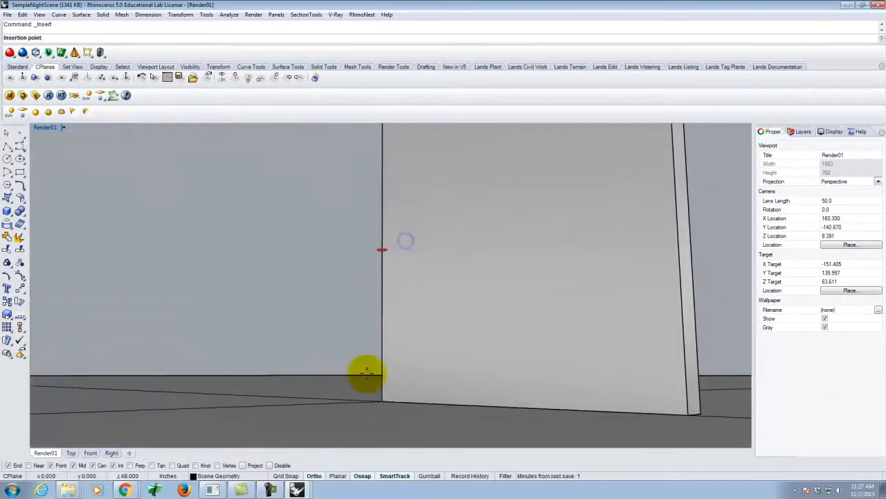
{"action": "scroll", "coordinate": [360, 325], "scroll_direction": "down", "scroll_amount": 3}
{"action": "scroll", "coordinate": [373, 277], "scroll_direction": "up", "scroll_amount": 5}
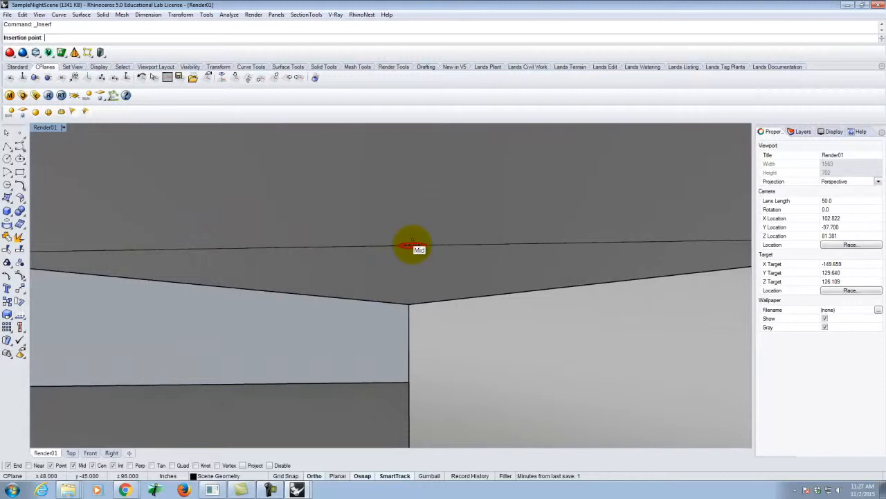
{"action": "left_click", "coordinate": [412, 244]}
Step: Examine the inserted can light on the slab's underside up close and within the whole structure
{"action": "scroll", "coordinate": [417, 244], "scroll_direction": "up", "scroll_amount": 2}
{"action": "scroll", "coordinate": [416, 248], "scroll_direction": "down", "scroll_amount": 1}
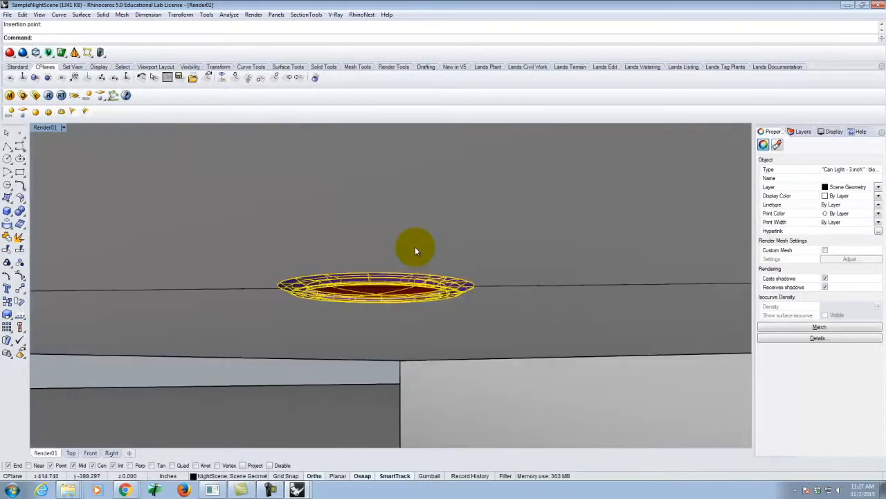
{"action": "scroll", "coordinate": [423, 286], "scroll_direction": "up", "scroll_amount": 1}
{"action": "type", "text": "z"}
{"action": "key", "text": "Return"}
{"action": "type", "text": "s"}
{"action": "key", "text": "Return"}
{"action": "scroll", "coordinate": [422, 305], "scroll_direction": "down", "scroll_amount": 5}
{"action": "right_click_drag", "start_coordinate": [422, 307], "coordinate": [369, 294]}
{"action": "scroll", "coordinate": [425, 288], "scroll_direction": "down", "scroll_amount": 6}
{"action": "right_click_drag", "start_coordinate": [317, 242], "coordinate": [395, 301]}
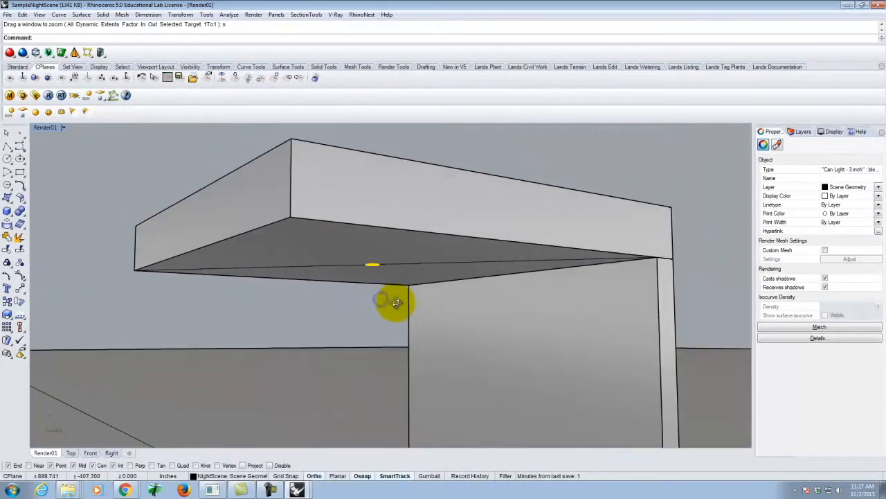
Step: Move the can light straight toward the wall in the Top view, centred along the wall's length
{"action": "key", "text": "Return"}
{"action": "right_click_drag", "start_coordinate": [386, 297], "coordinate": [423, 346]}
{"action": "double_click", "coordinate": [43, 128]}
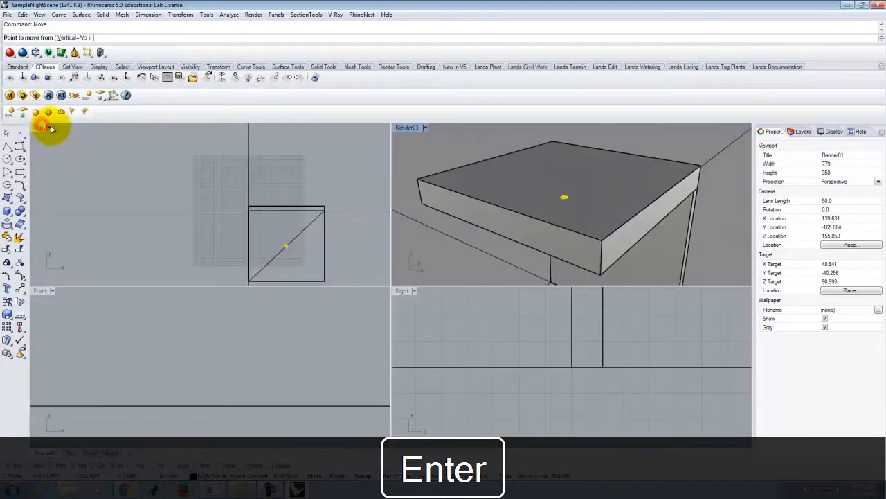
{"action": "double_click", "coordinate": [38, 132]}
{"action": "scroll", "coordinate": [612, 349], "scroll_direction": "up", "scroll_amount": 3}
{"action": "left_click", "coordinate": [581, 390]}
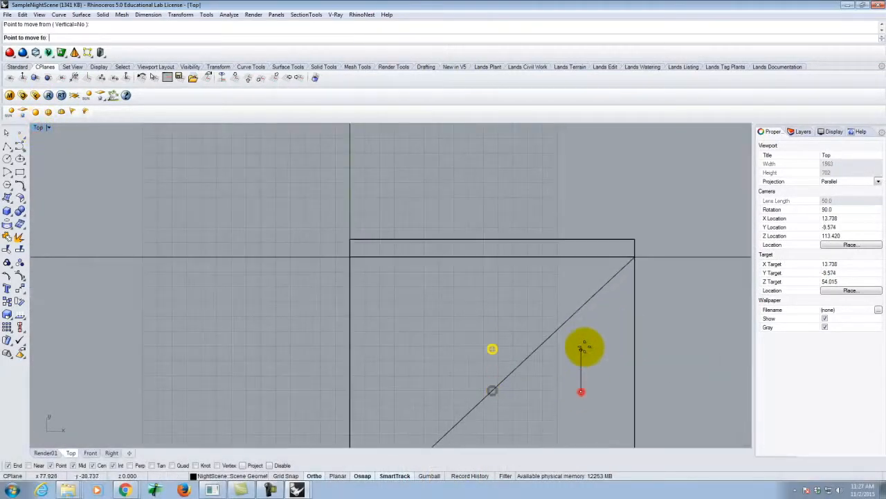
{"action": "left_click", "coordinate": [579, 284]}
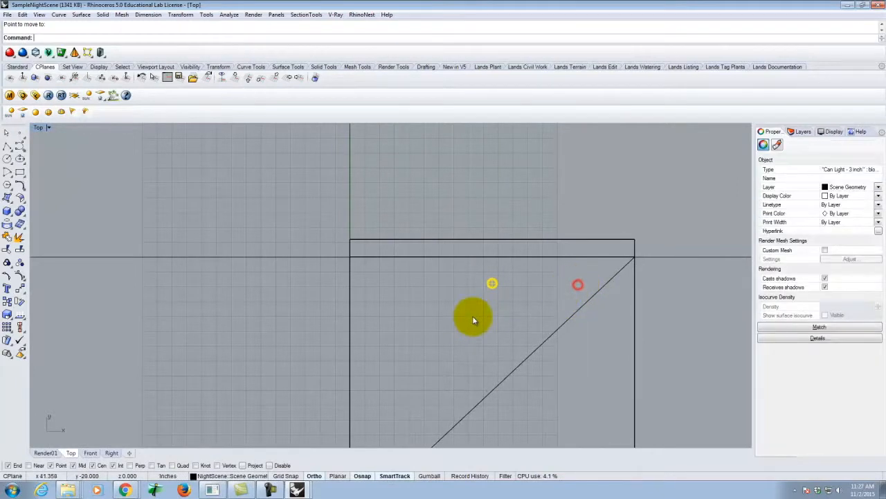
Step: Copy the can light once to each side parallel to the wall, forming a row of three
{"action": "key", "text": "Return"}
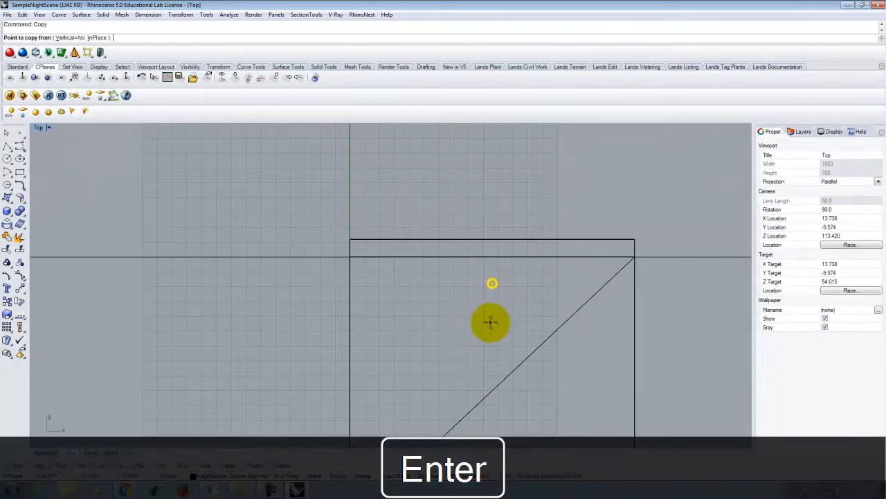
{"action": "left_click", "coordinate": [490, 321]}
{"action": "left_click", "coordinate": [425, 321]}
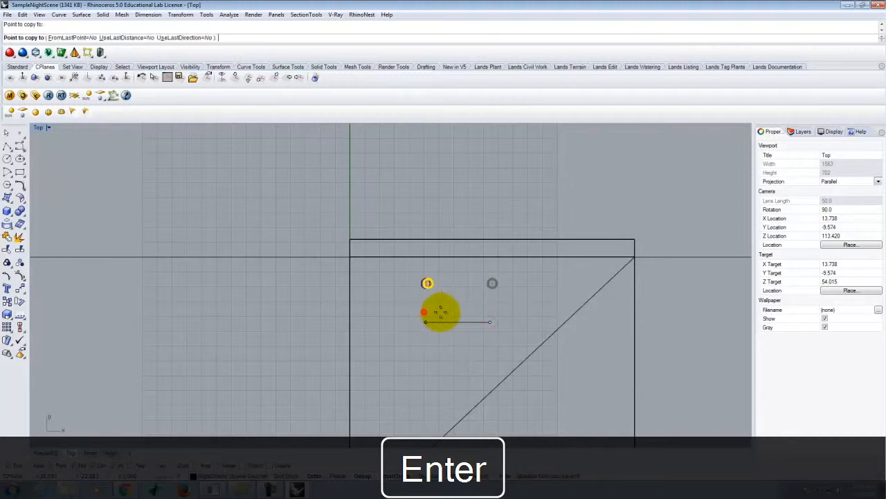
{"action": "left_click", "coordinate": [564, 322]}
{"action": "key", "text": "Escape"}
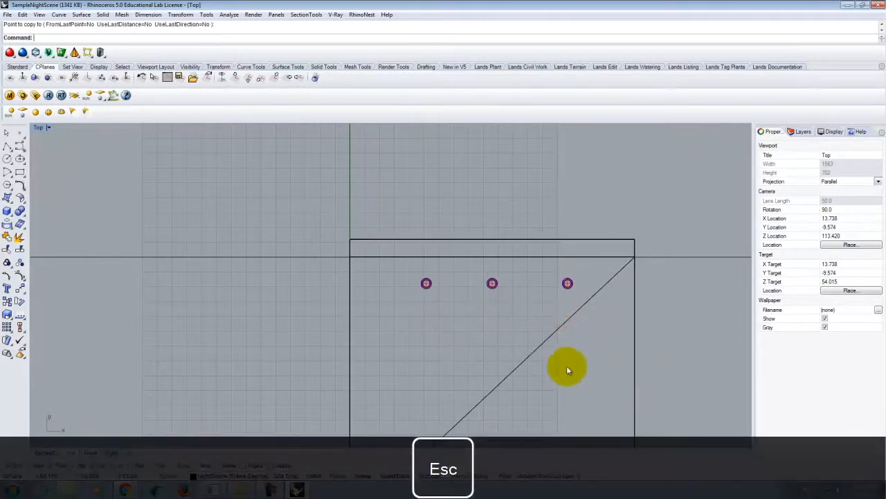
Step: Set the Top viewport to Shaded display and switch back to the maximized Render01 viewport
{"action": "left_click", "coordinate": [48, 128]}
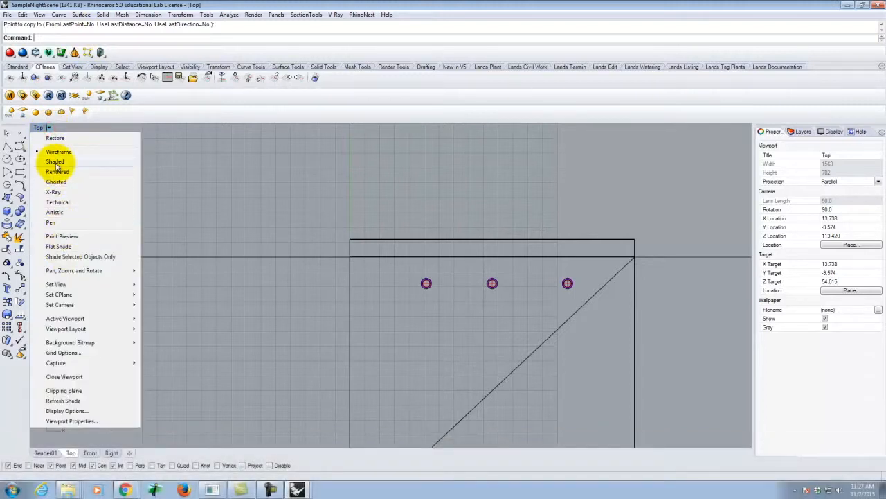
{"action": "left_click", "coordinate": [55, 162]}
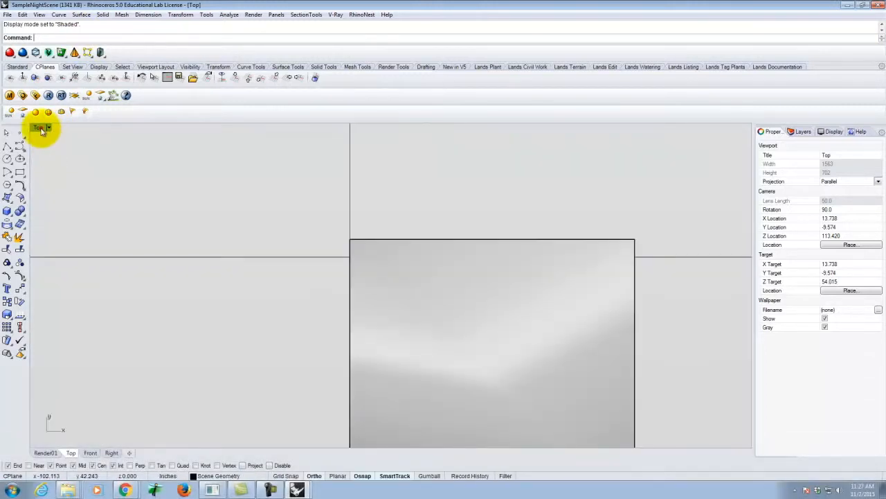
{"action": "double_click", "coordinate": [39, 127]}
{"action": "double_click", "coordinate": [416, 128]}
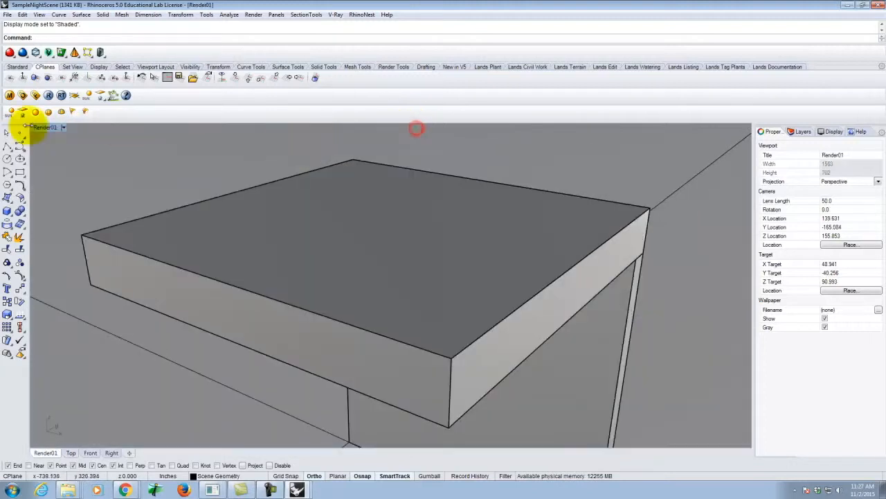
Step: Restore the saved Render01 view, render the scene with V-Ray, and put away the frame buffer and progress windows
{"action": "left_click", "coordinate": [64, 127]}
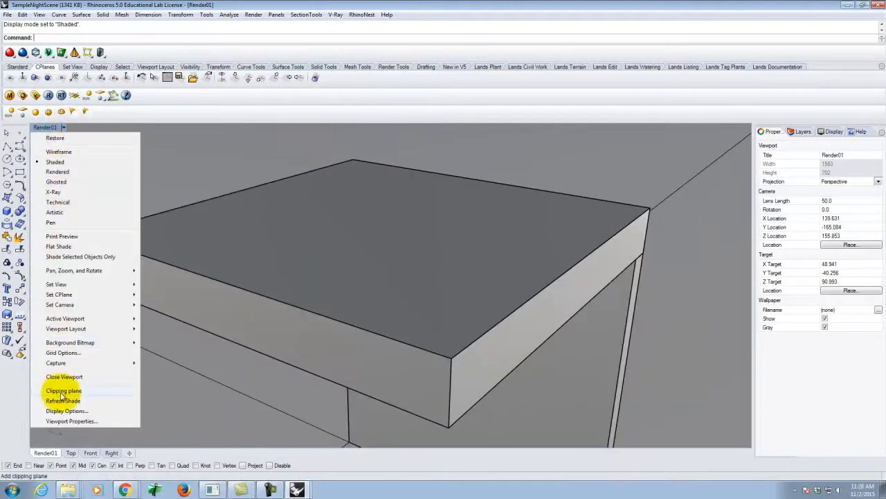
{"action": "mouse_move", "coordinate": [110, 286]}
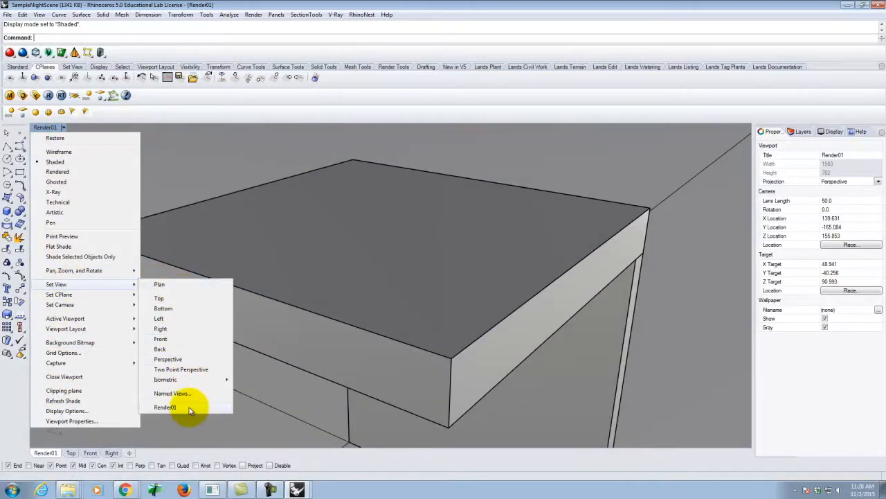
{"action": "left_click", "coordinate": [166, 407]}
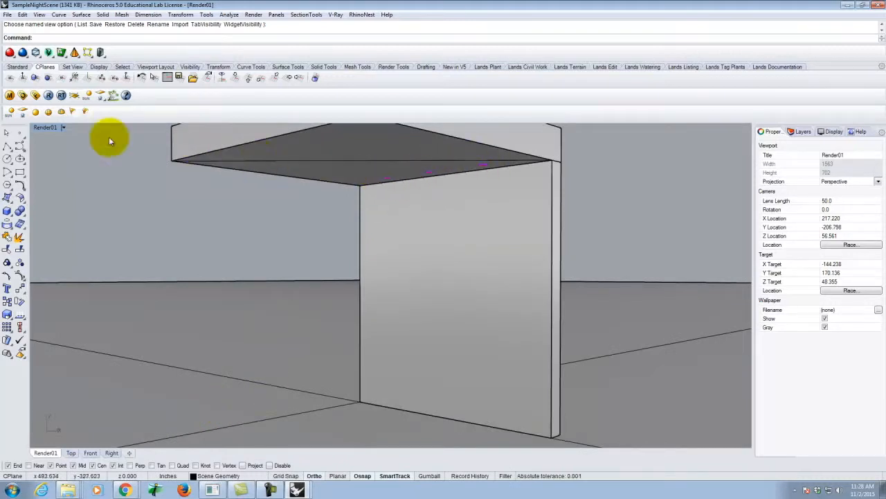
{"action": "left_click", "coordinate": [49, 96]}
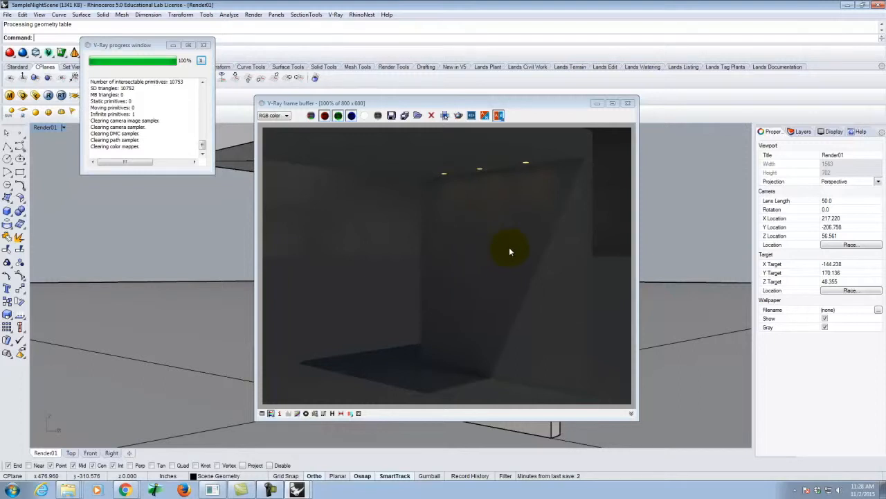
{"action": "left_click", "coordinate": [627, 104]}
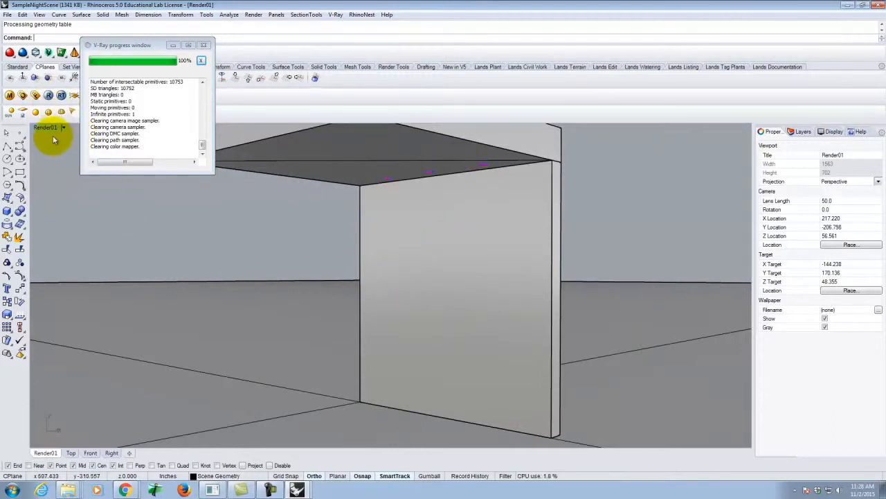
{"action": "left_click", "coordinate": [173, 44]}
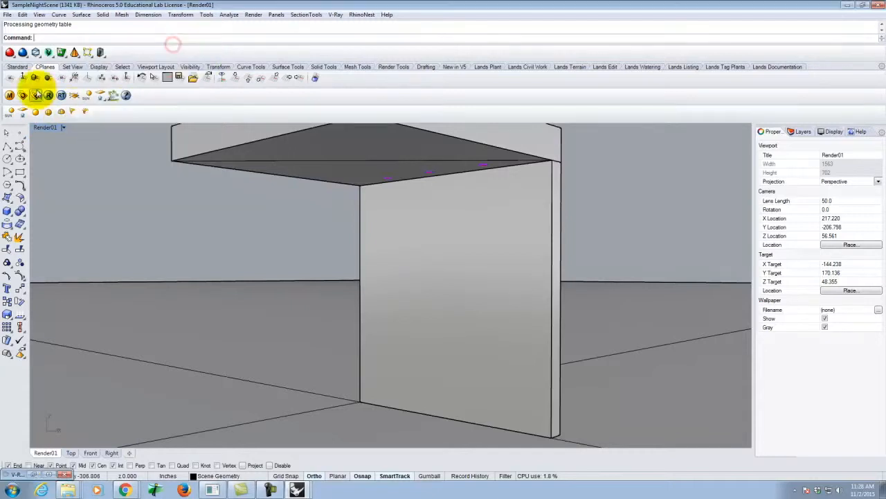
Step: Start a V-Ray spotlight with Int snapping off, its cone base centred on the middle can light and 2' in diameter
{"action": "left_click", "coordinate": [75, 113]}
{"action": "scroll", "coordinate": [465, 177], "scroll_direction": "up", "scroll_amount": 3}
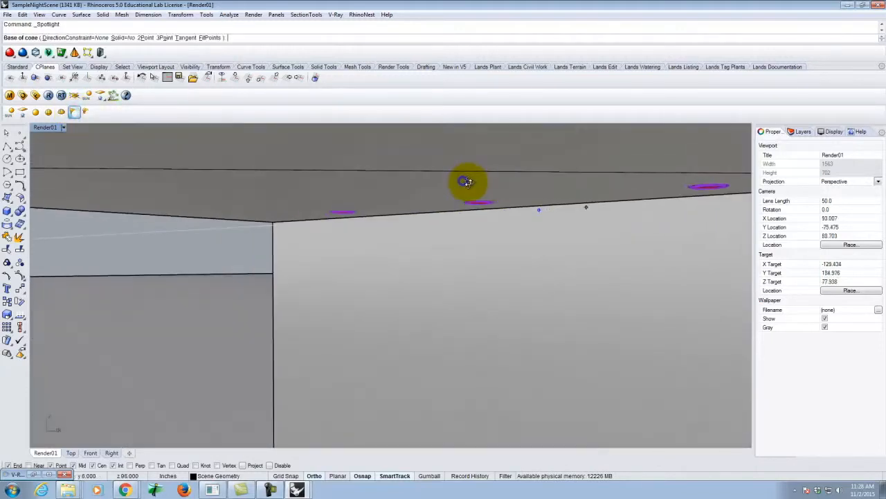
{"action": "scroll", "coordinate": [467, 182], "scroll_direction": "up", "scroll_amount": 1}
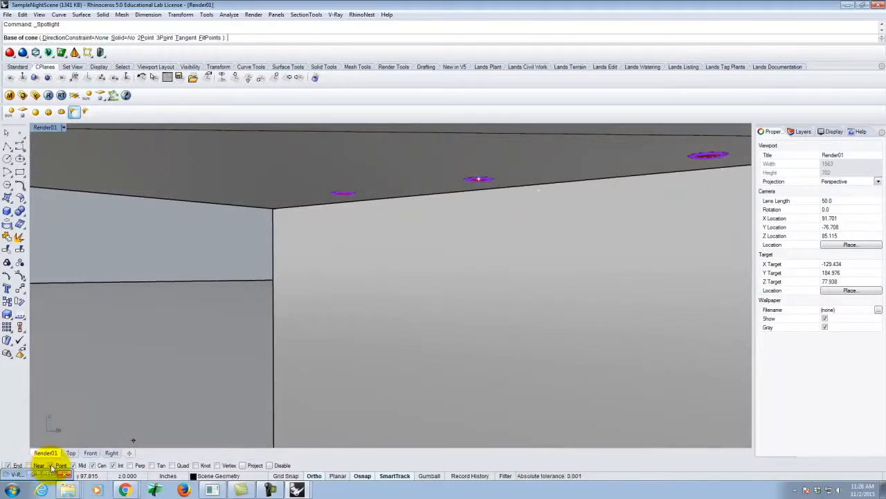
{"action": "left_click", "coordinate": [113, 466]}
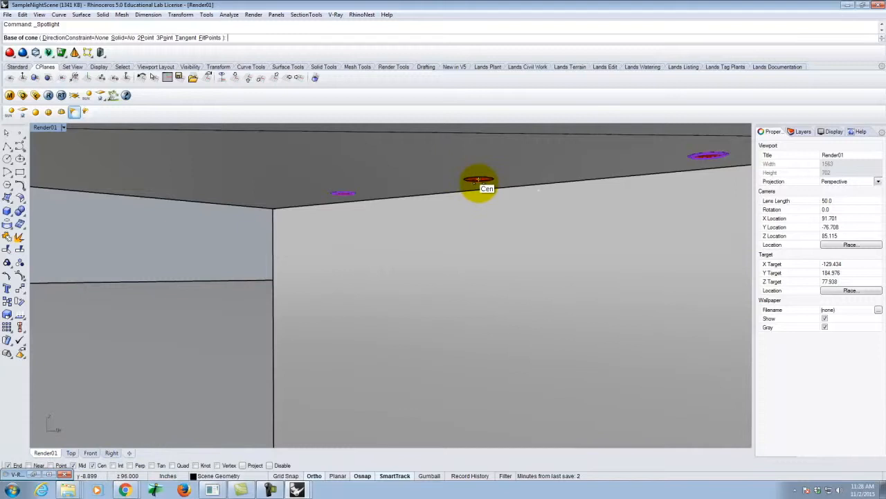
{"action": "left_click", "coordinate": [478, 181]}
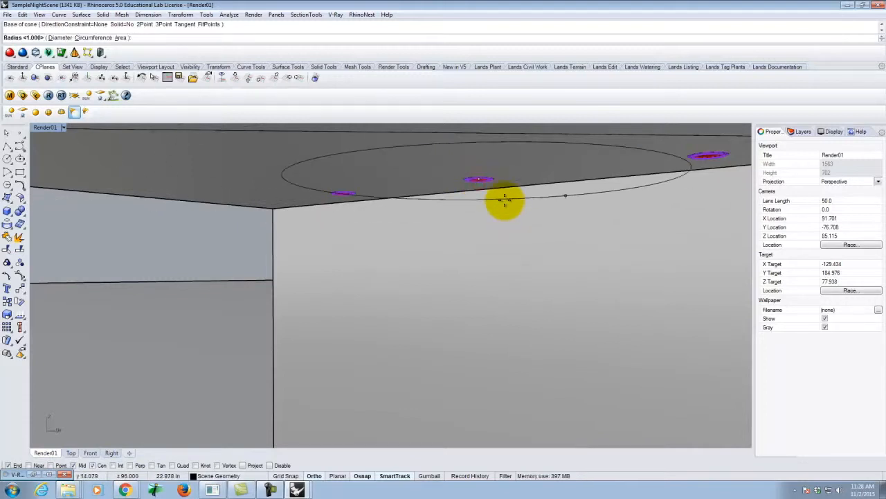
{"action": "key", "text": "Return"}
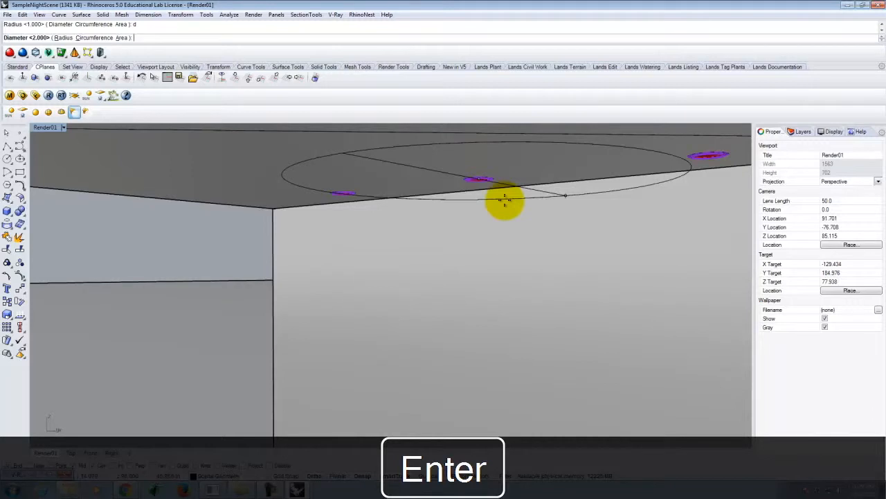
{"action": "type", "text": "2"}
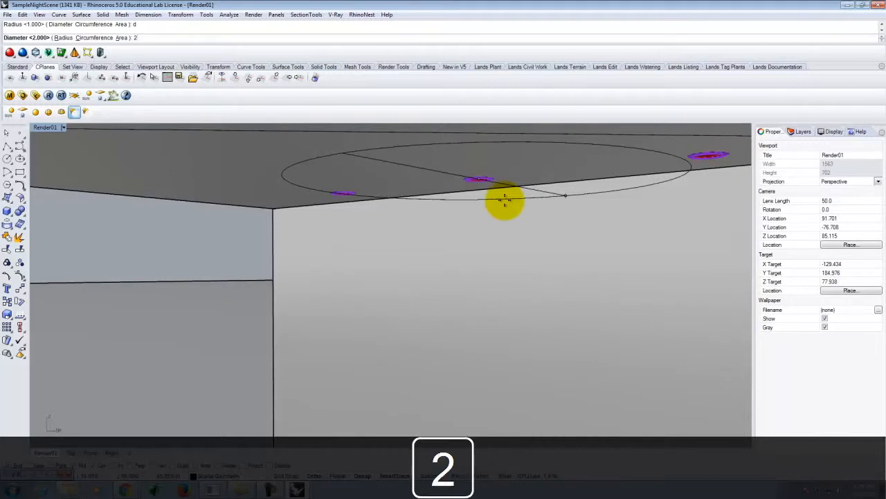
{"action": "key", "text": "Return"}
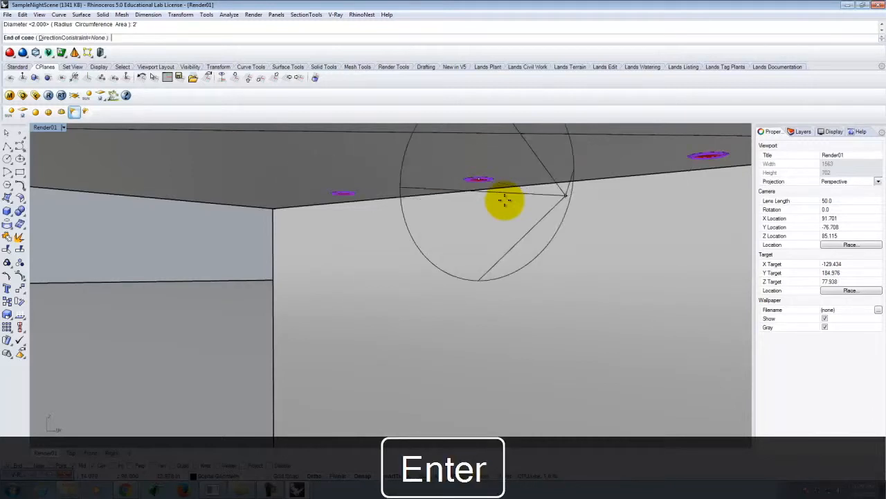
Step: Finish the spotlight in the four-viewport layout, extending its cone straight up in the Front view with a height of 1'
{"action": "double_click", "coordinate": [42, 127]}
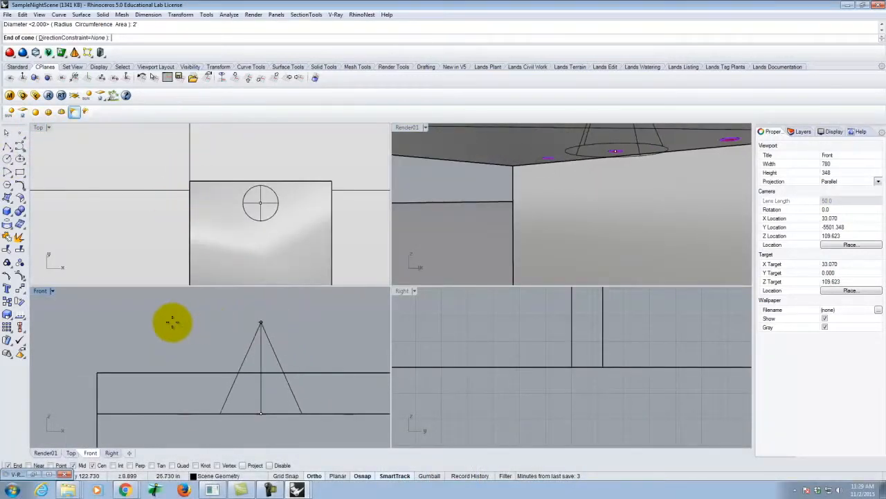
{"action": "scroll", "coordinate": [173, 320], "scroll_direction": "down", "scroll_amount": 2}
{"action": "type", "text": "1"}
{"action": "key", "text": "Return"}
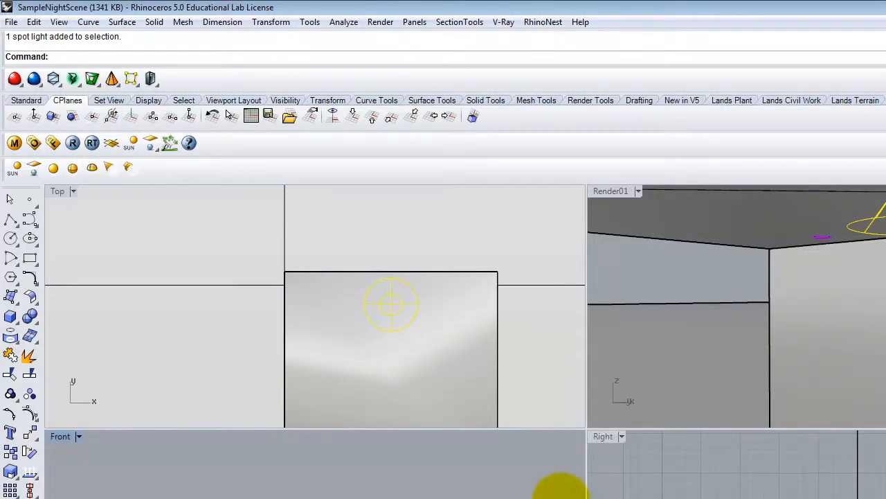
Step: Move the spotlight straight down in the Front view, then slightly back up, so its apex sits just beneath the middle can light
{"action": "type", "text": "move"}
{"action": "key", "text": "Return"}
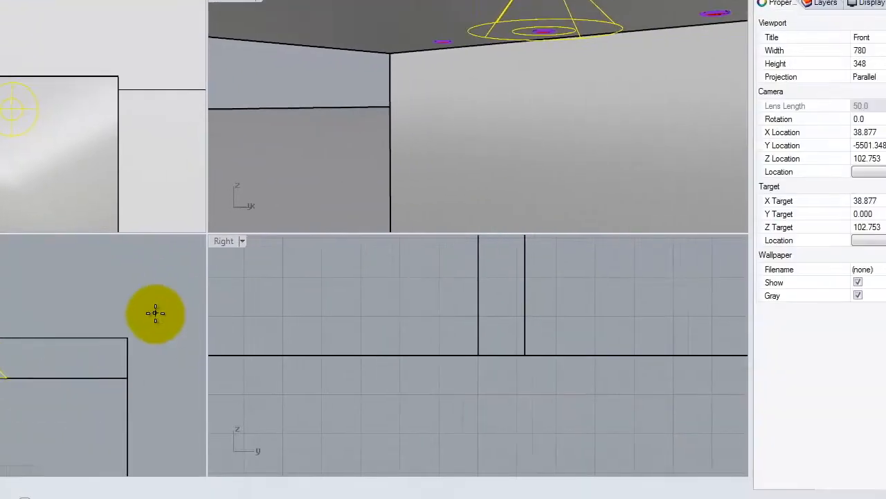
{"action": "left_click", "coordinate": [95, 280]}
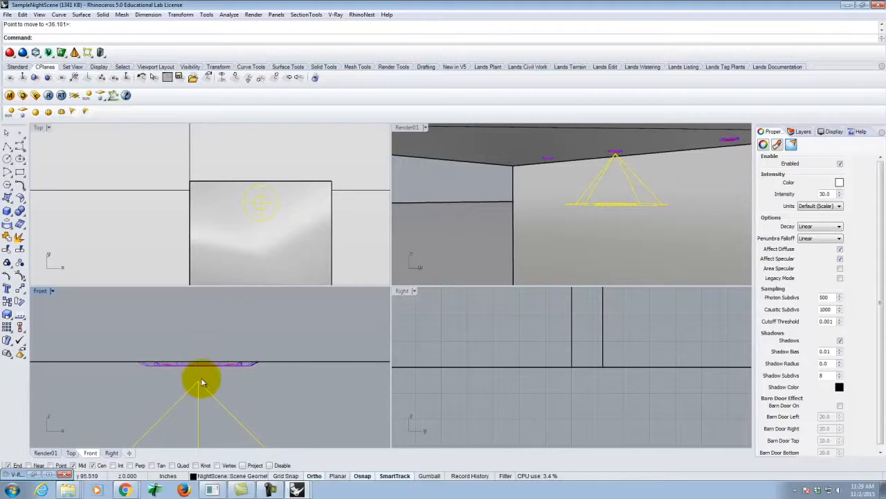
{"action": "key", "text": "Return"}
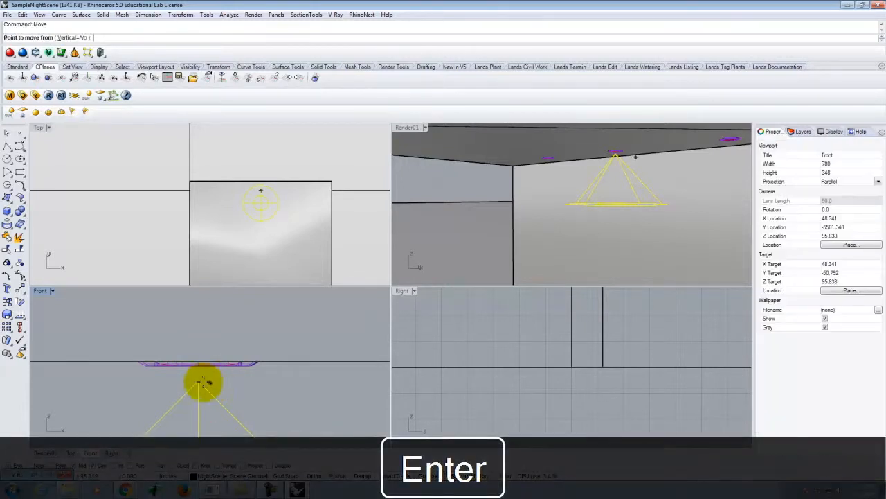
{"action": "left_click", "coordinate": [312, 416]}
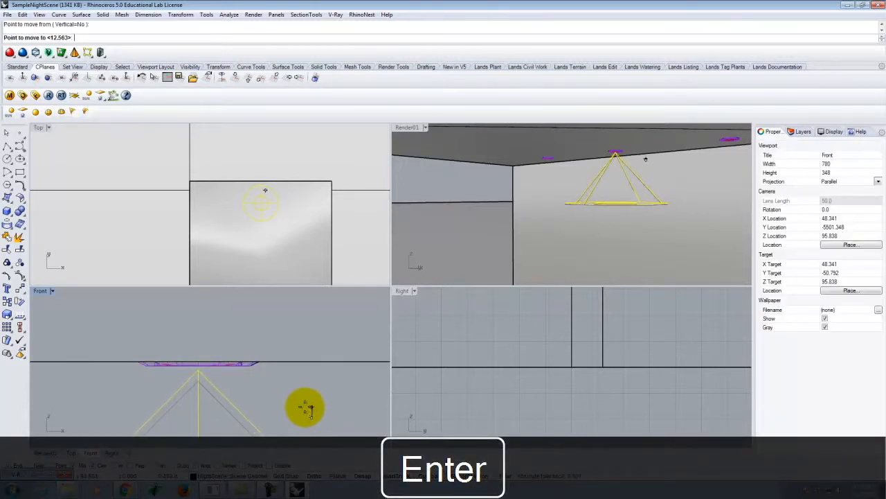
{"action": "left_click", "coordinate": [444, 380]}
Step: Maximize the Render01 viewport, inspect the spotlight under the ceiling, and restore the saved Render01 view
{"action": "double_click", "coordinate": [402, 127]}
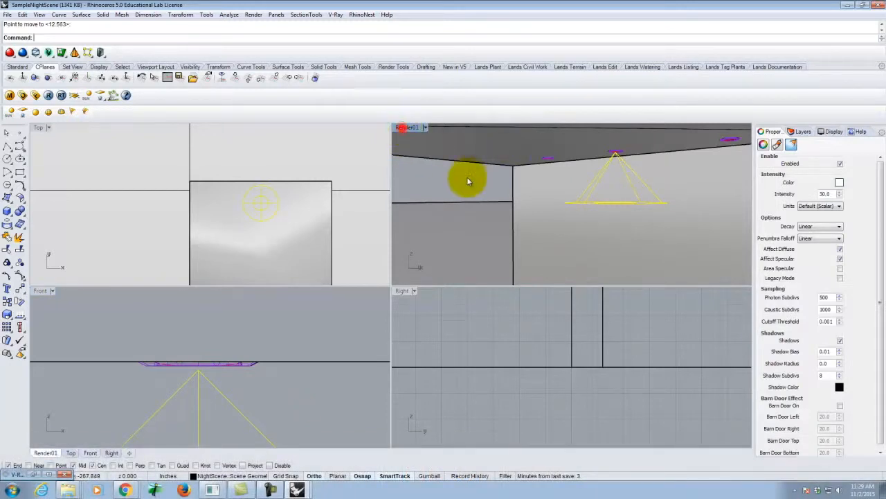
{"action": "right_click_drag", "start_coordinate": [472, 236], "coordinate": [432, 158]}
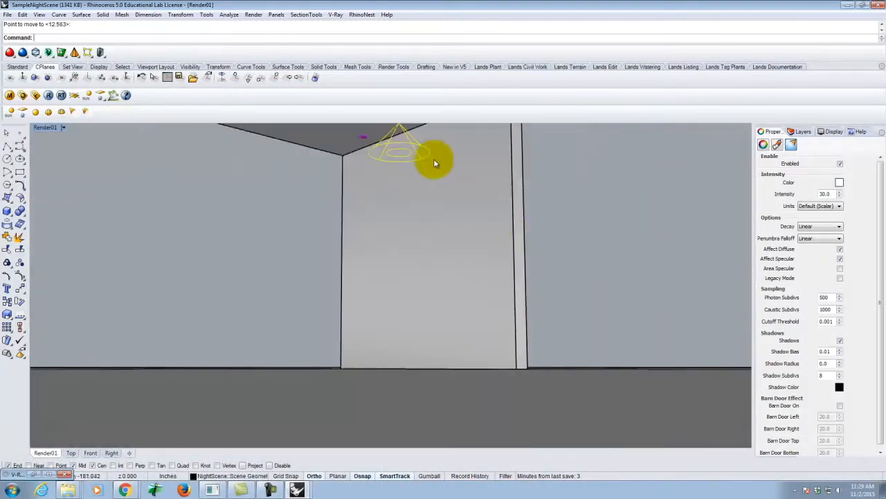
{"action": "right_click_drag", "start_coordinate": [408, 260], "coordinate": [397, 189]}
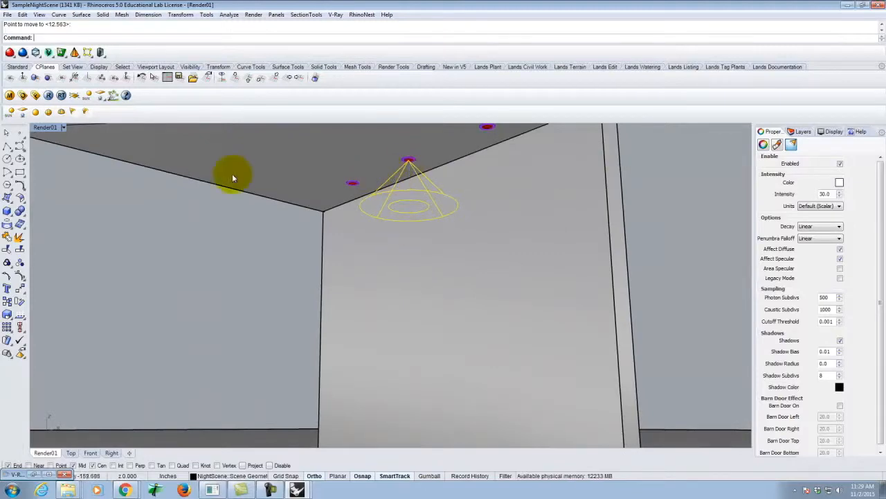
{"action": "left_click", "coordinate": [64, 128]}
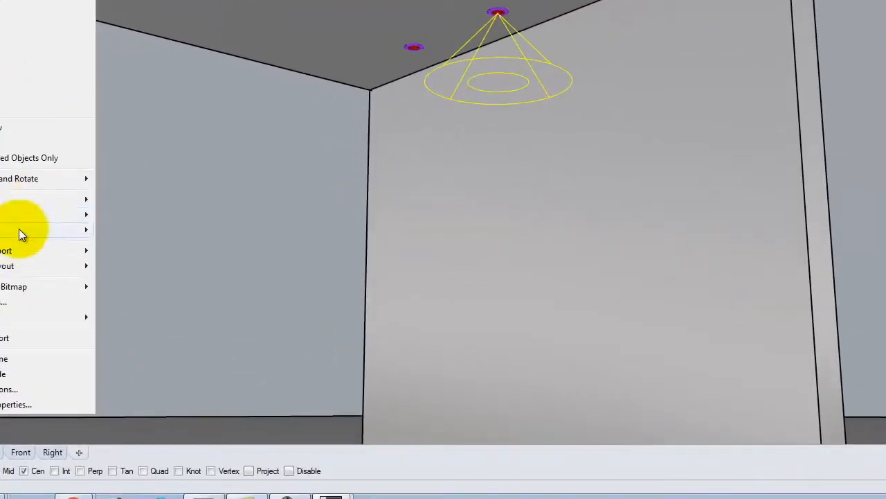
{"action": "mouse_move", "coordinate": [21, 231]}
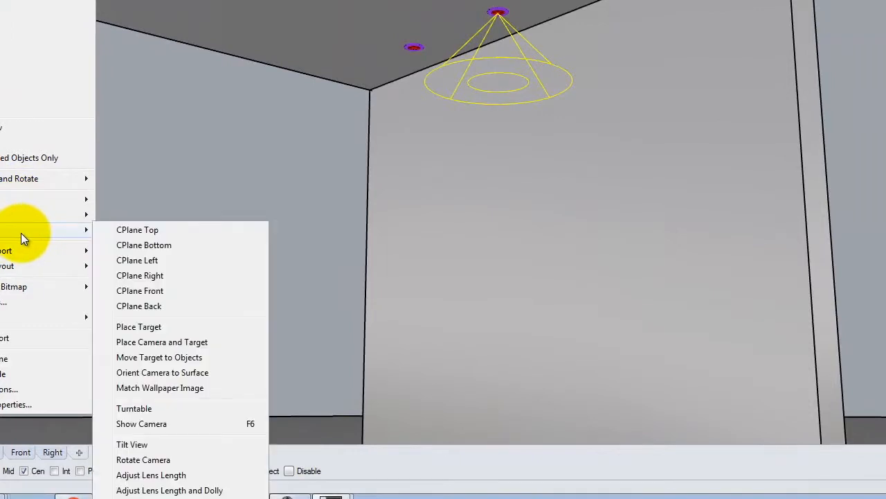
{"action": "mouse_move", "coordinate": [47, 199]}
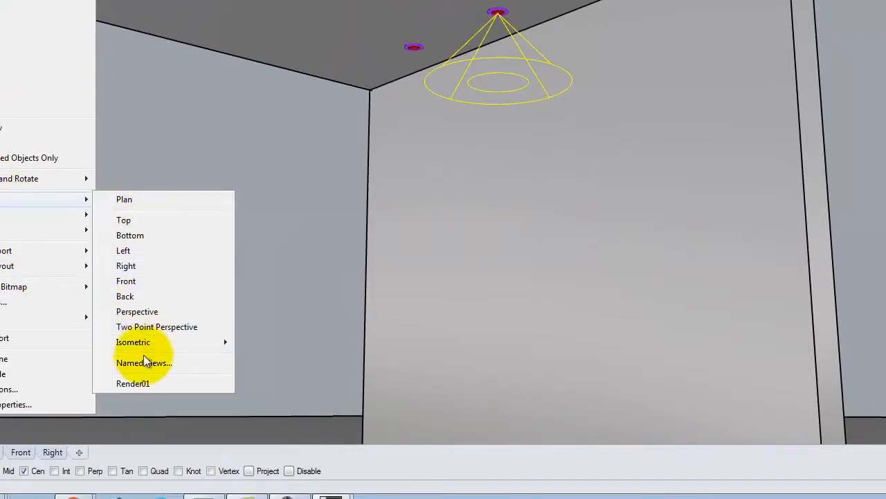
{"action": "left_click", "coordinate": [147, 383]}
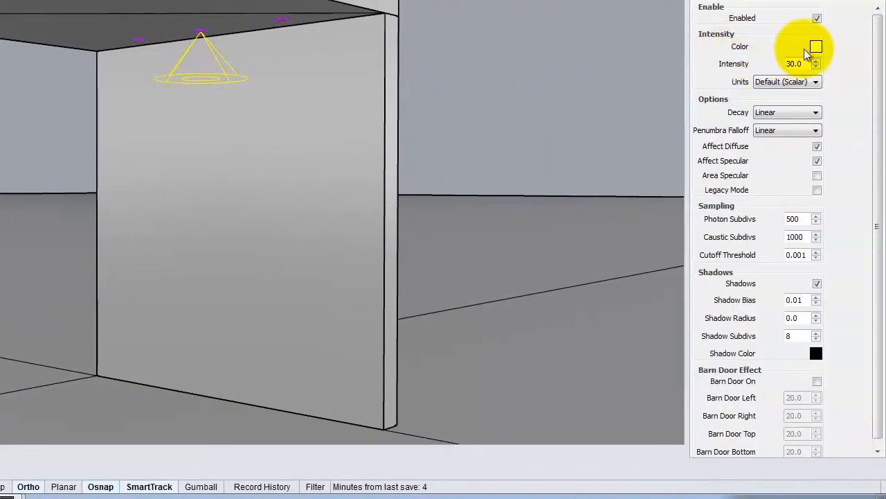
Step: Set the spotlight's colour to a warm tone with RGB values 255, 214, 170
{"action": "left_click", "coordinate": [817, 47]}
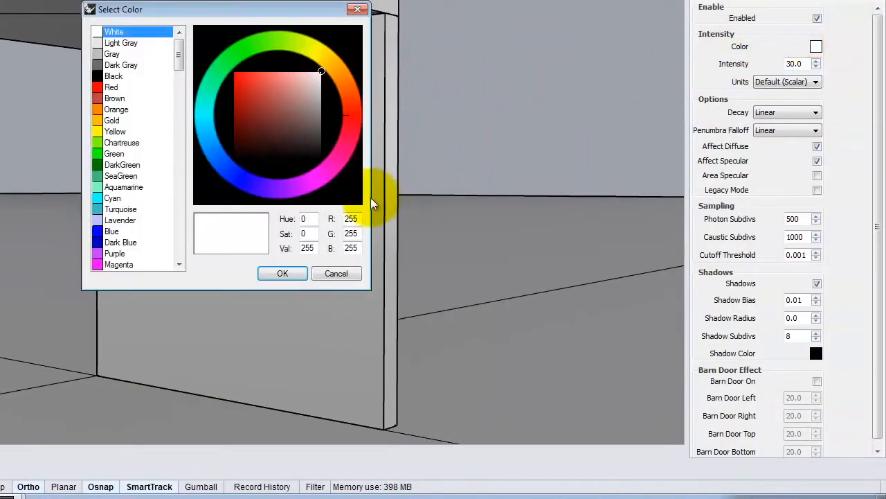
{"action": "left_click_drag", "start_coordinate": [357, 218], "coordinate": [336, 217]}
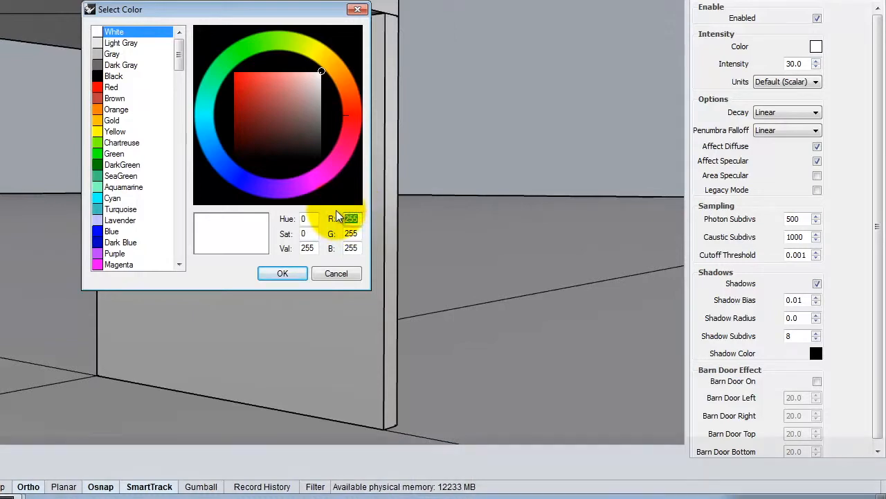
{"action": "type", "text": "255"}
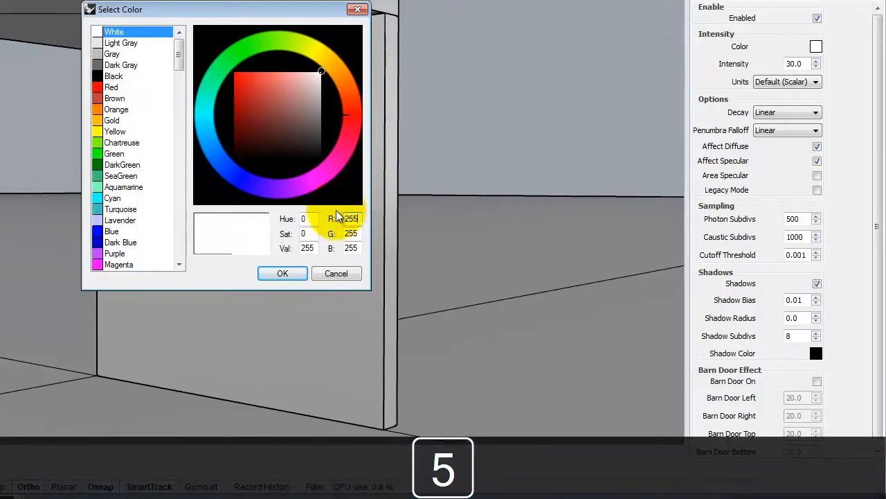
{"action": "key", "text": "Tab"}
{"action": "type", "text": "214"}
{"action": "key", "text": "Tab"}
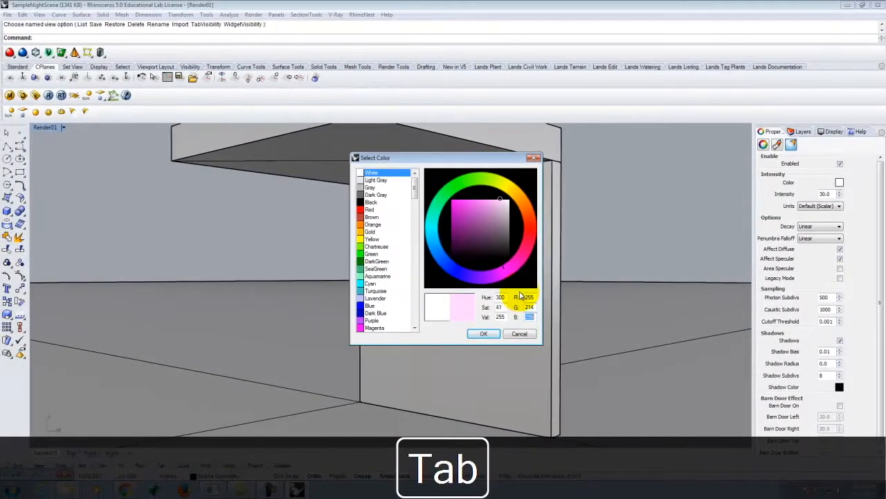
{"action": "type", "text": "170"}
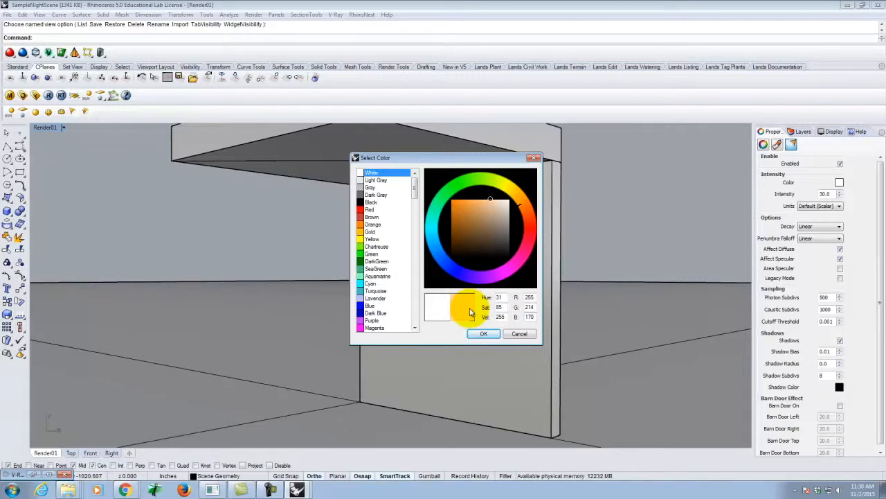
{"action": "left_click", "coordinate": [483, 333]}
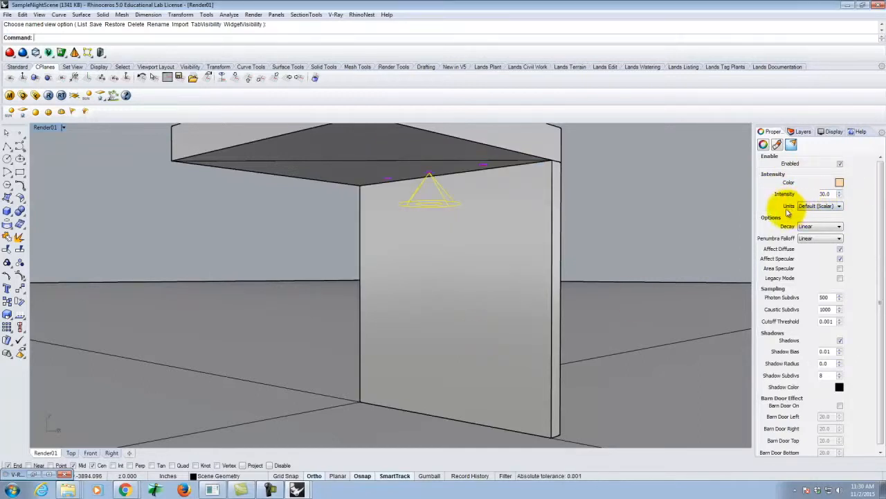
Step: Set the spotlight's units to Radiant power (W), its intensity to 40, and its decay to Inverse Square
{"action": "left_click", "coordinate": [817, 206]}
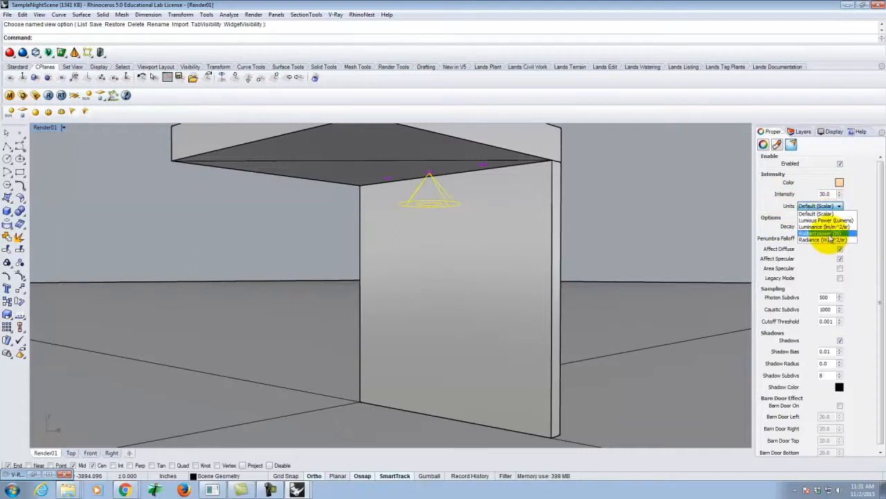
{"action": "left_click", "coordinate": [830, 234]}
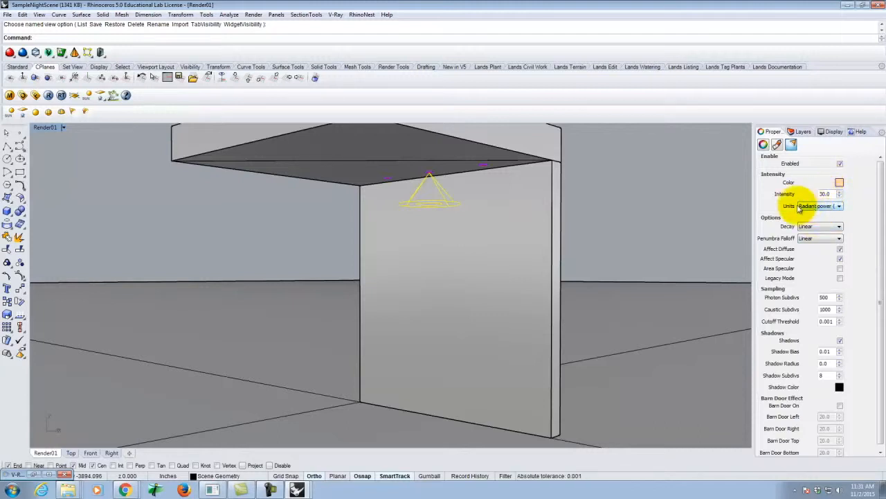
{"action": "double_click", "coordinate": [827, 193]}
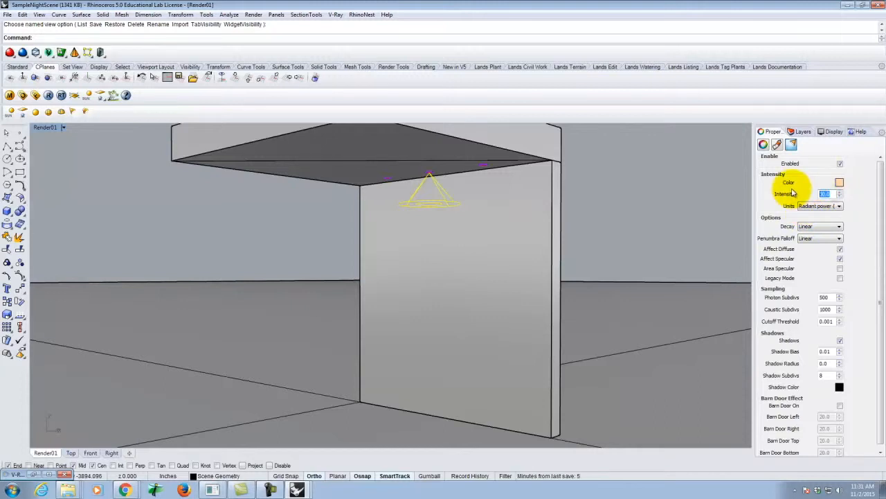
{"action": "type", "text": "40"}
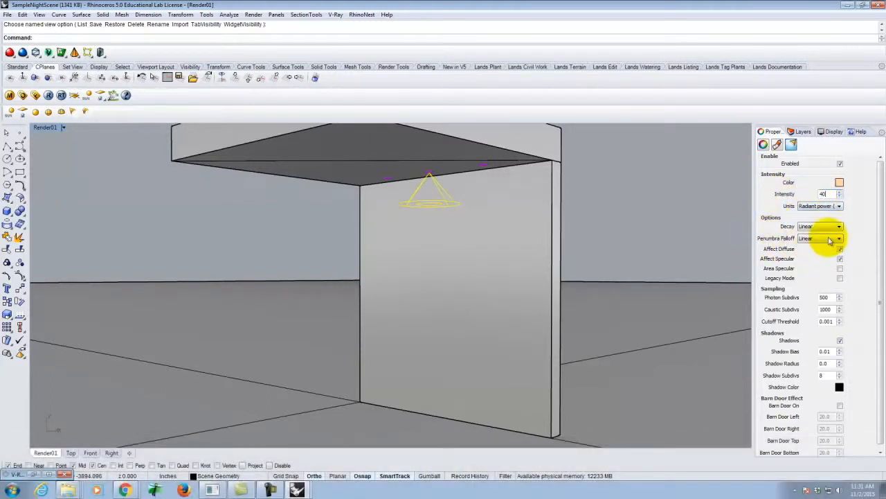
{"action": "left_click", "coordinate": [814, 229]}
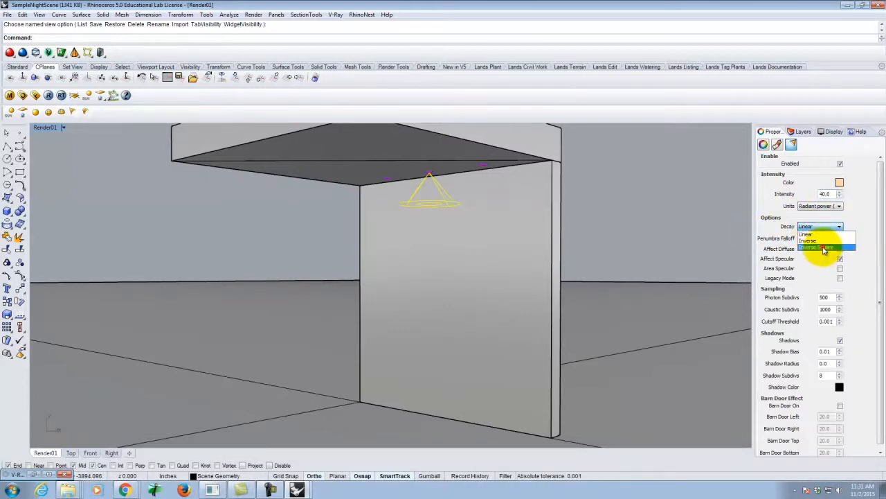
{"action": "left_click", "coordinate": [823, 248]}
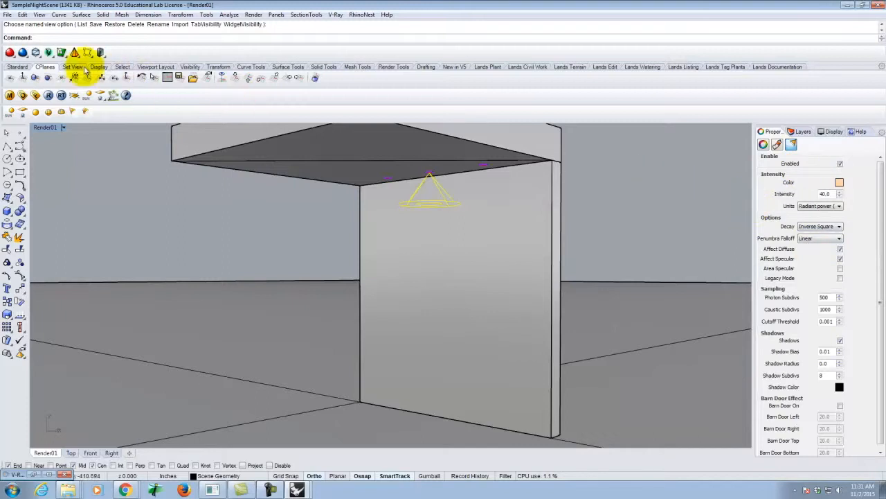
Step: Render the Render01 view with V-Ray to test the spotlight
{"action": "left_click", "coordinate": [48, 96]}
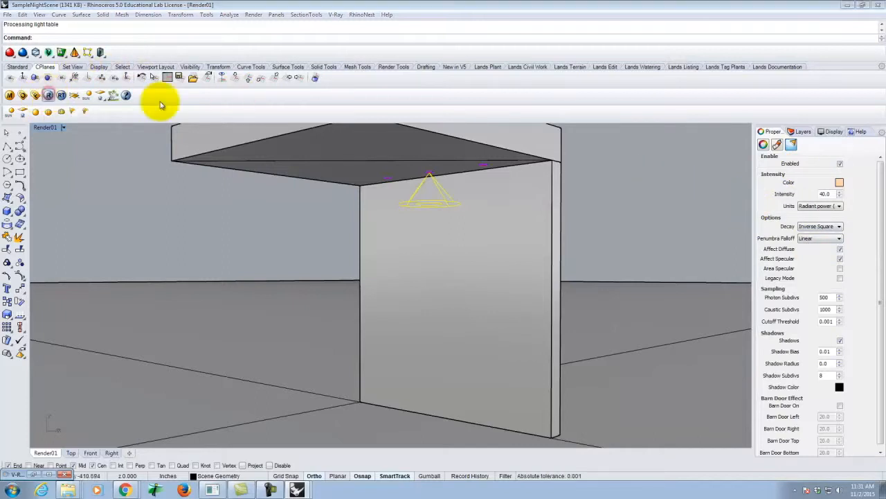
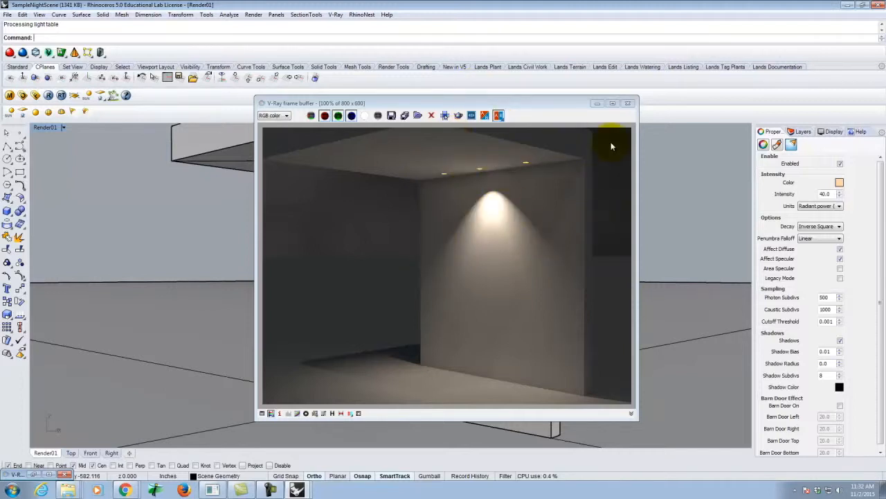
Step: Minimize the V-Ray frame buffer and start a new spotlight at the ceiling's left-hand can light
{"action": "left_click", "coordinate": [596, 105]}
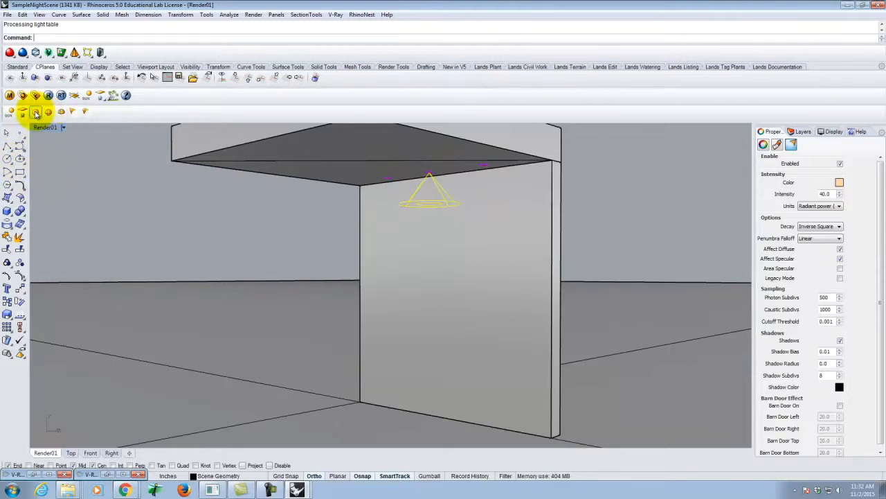
{"action": "left_click", "coordinate": [73, 115]}
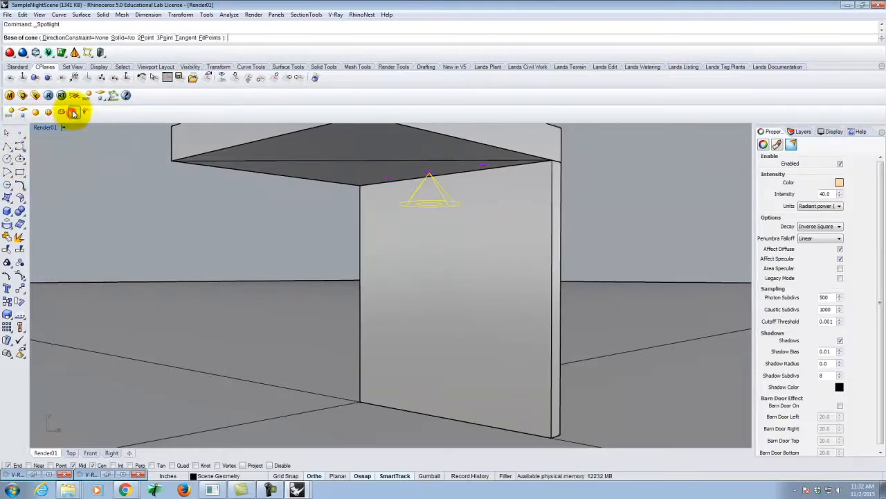
{"action": "scroll", "coordinate": [396, 178], "scroll_direction": "up", "scroll_amount": 10}
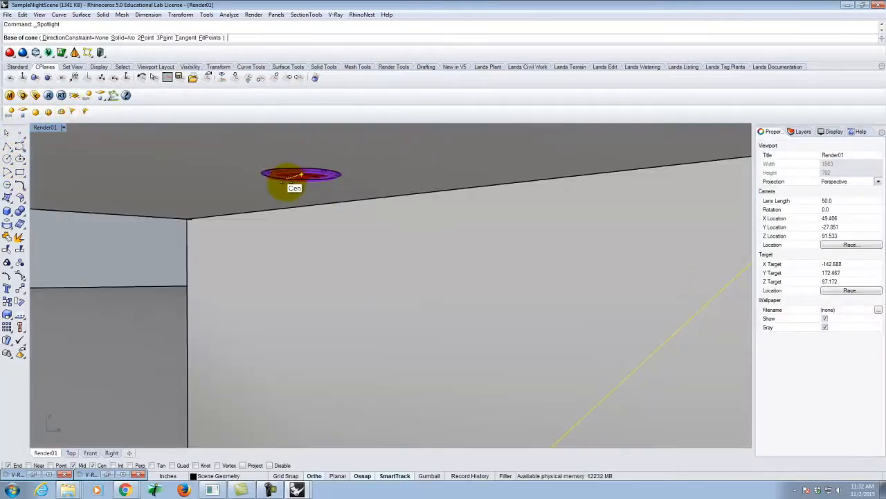
{"action": "left_click", "coordinate": [300, 176]}
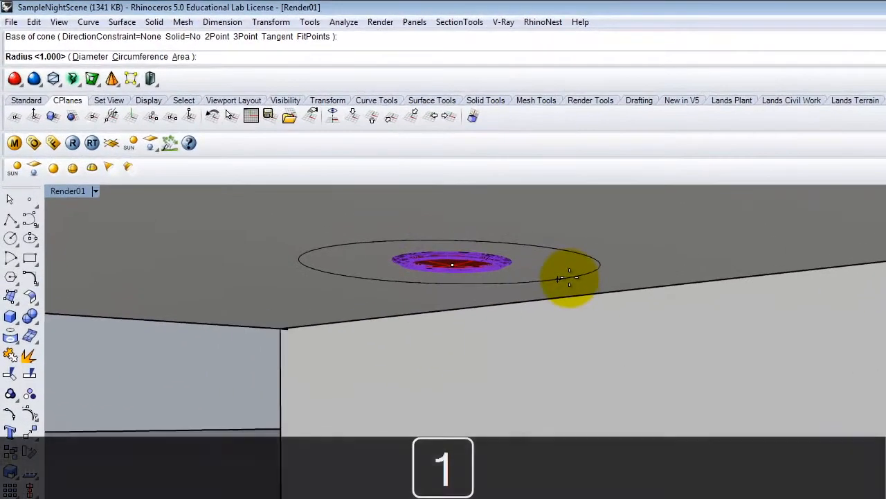
{"action": "type", "text": "1"}
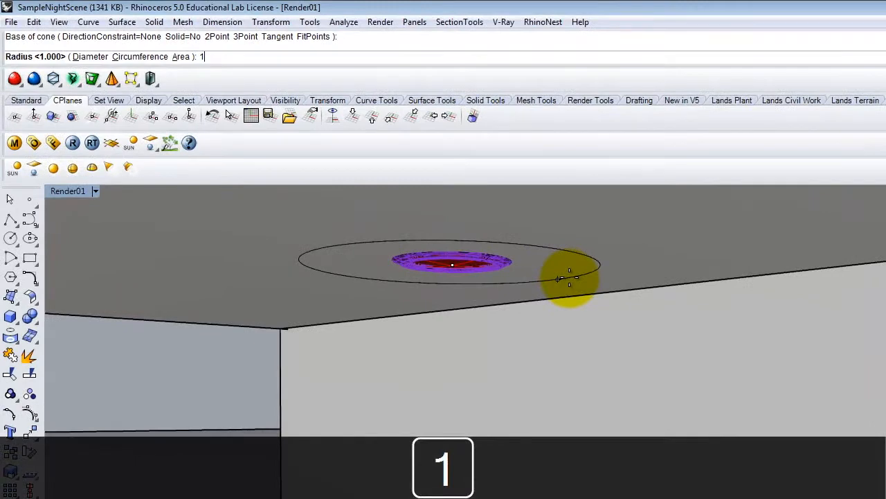
{"action": "key", "text": "Return"}
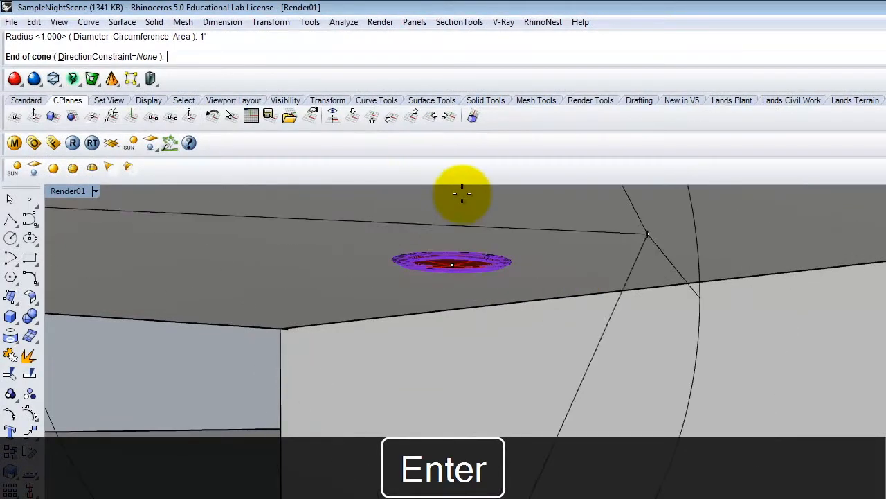
{"action": "key", "text": "Escape"}
Step: Centre a new spotlight's base on the left-hand can light and give it a 1' diameter
{"action": "right_click", "coordinate": [468, 291]}
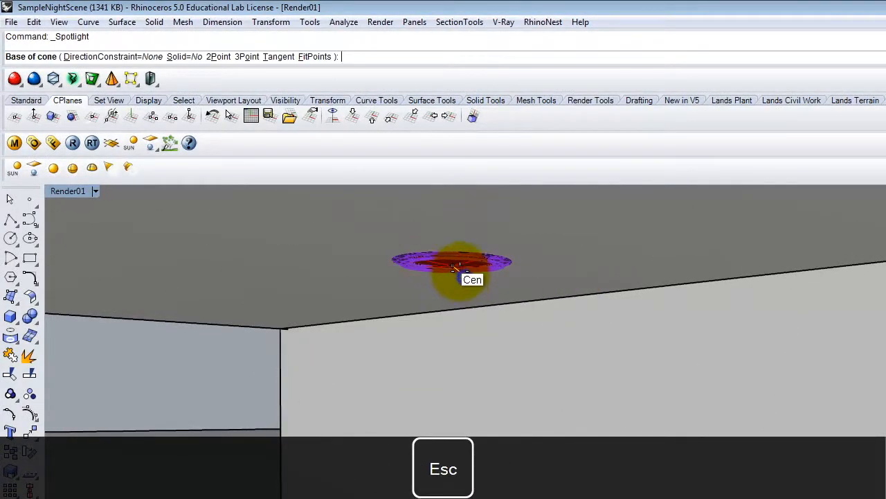
{"action": "left_click", "coordinate": [459, 277]}
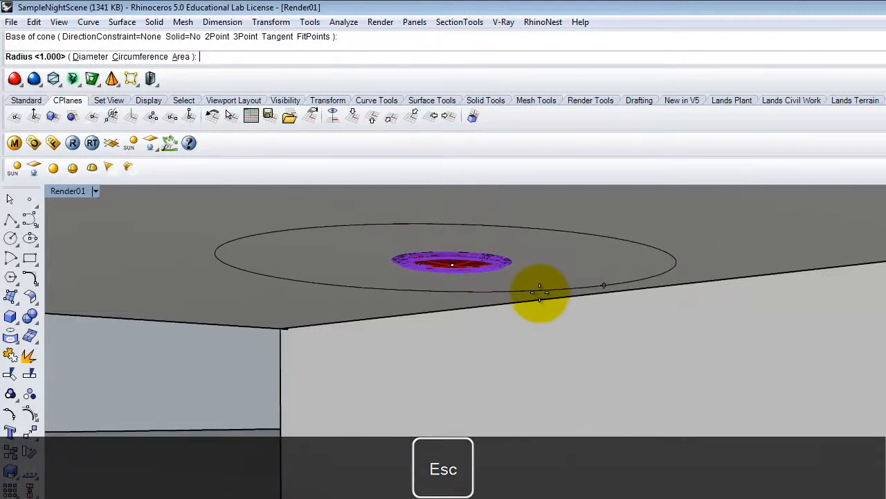
{"action": "type", "text": "d"}
{"action": "key", "text": "Return"}
{"action": "type", "text": "21"}
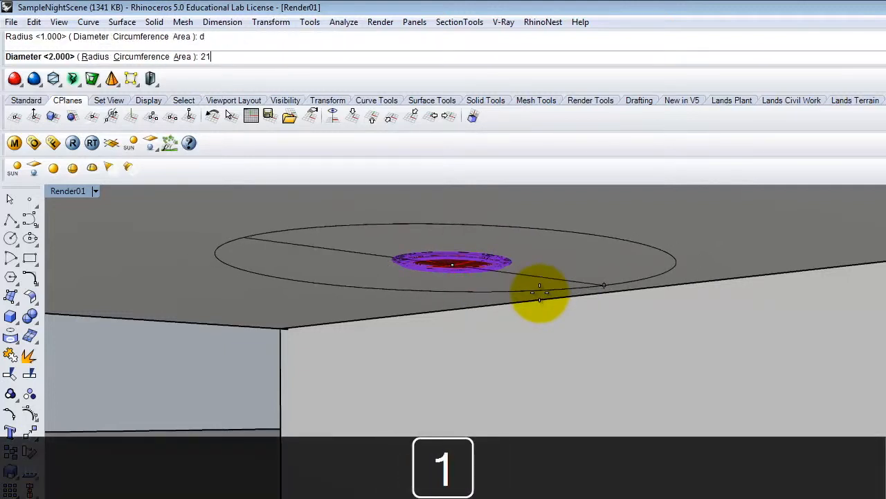
{"action": "key", "text": "BackSpace"}
{"action": "key", "text": "BackSpace"}
{"action": "type", "text": "1"}
{"action": "key", "text": "Return"}
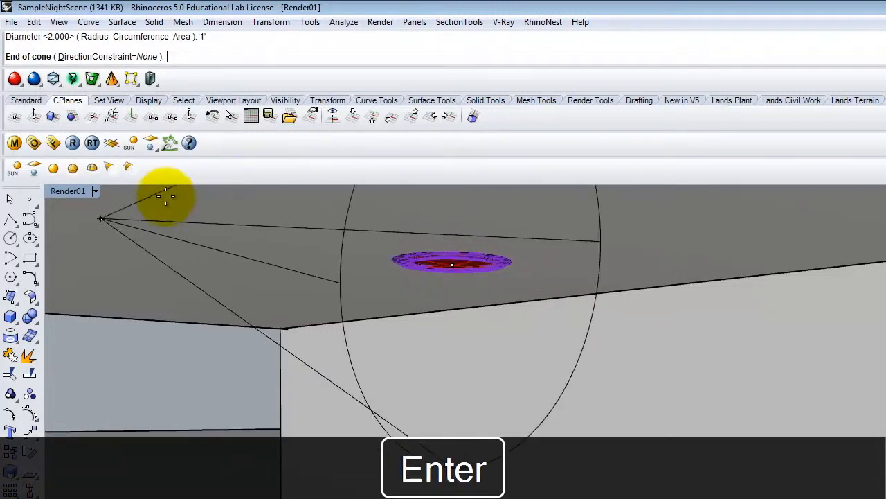
Step: Finish the spotlight cone in the Front view with its tip 1' vertically above the base
{"action": "double_click", "coordinate": [72, 191]}
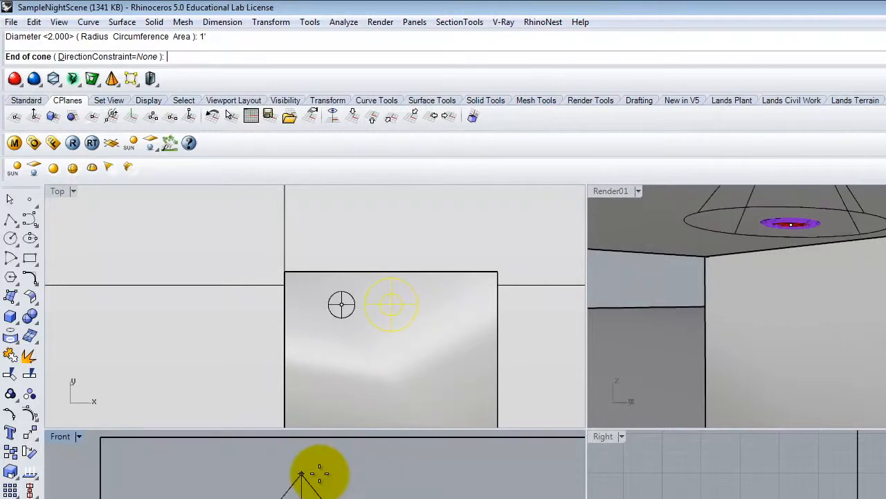
{"action": "type", "text": "1'"}
{"action": "key", "text": "Return"}
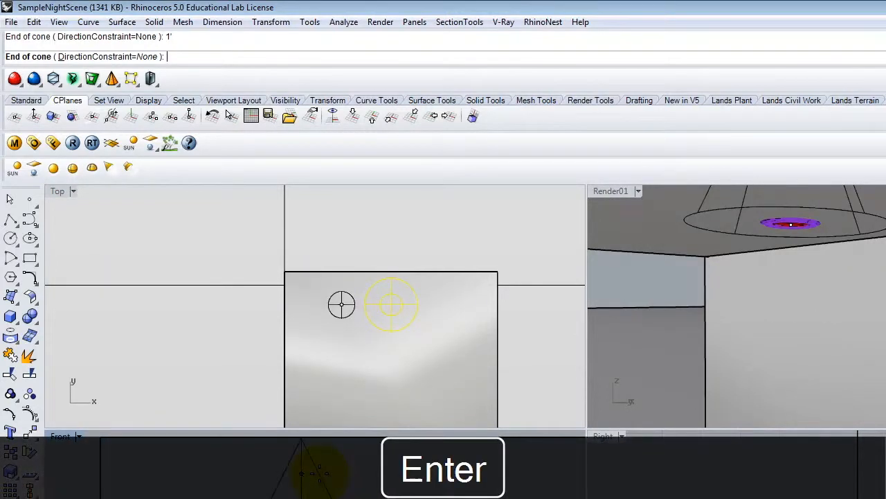
{"action": "key", "text": "Return"}
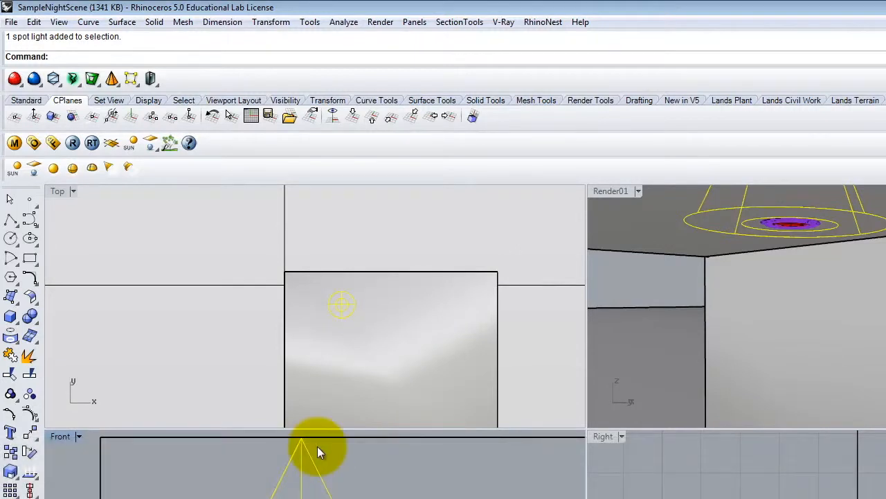
Step: Move the new spotlight straight down in the Front view so its tip sits just below the left-hand can light
{"action": "type", "text": "move"}
{"action": "key", "text": "Return"}
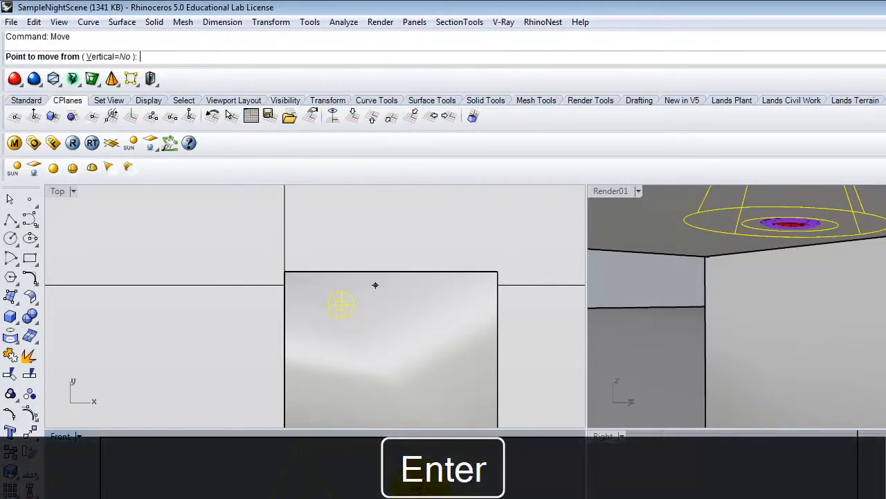
{"action": "left_click", "coordinate": [684, 204]}
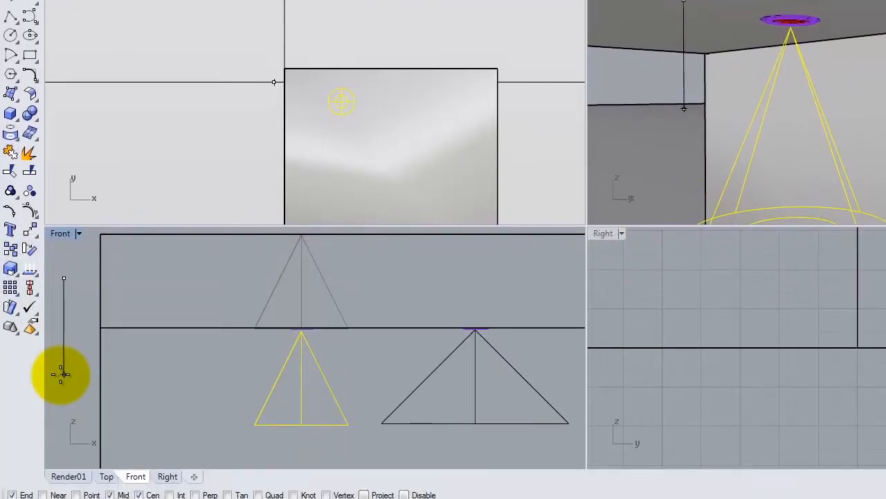
{"action": "left_click", "coordinate": [60, 350]}
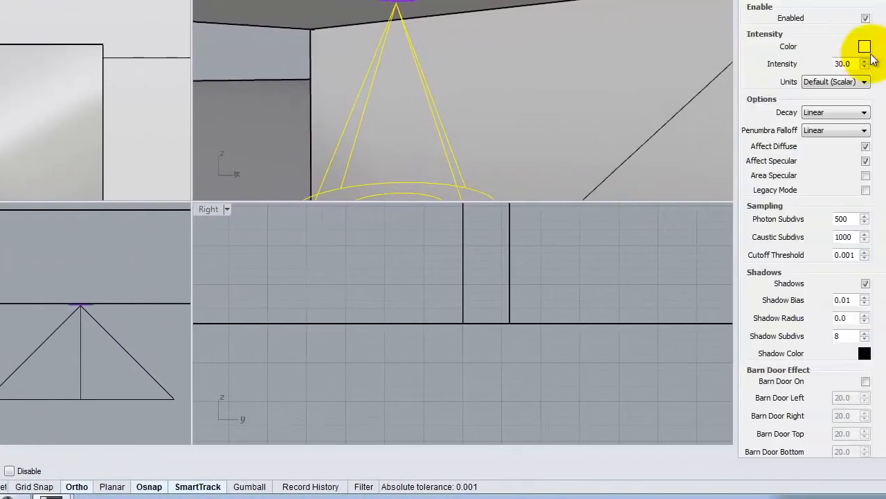
Step: Set the left-hand spotlight's colour to RGB 255, 214, 170
{"action": "left_click", "coordinate": [817, 47]}
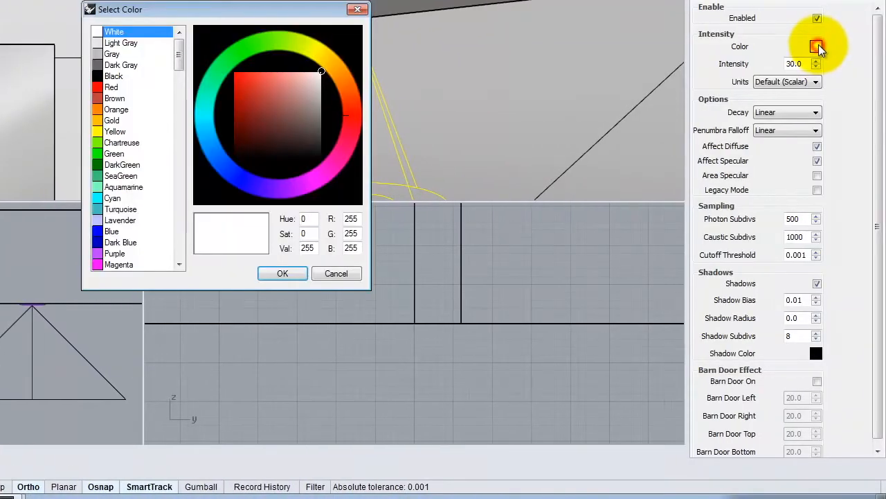
{"action": "double_click", "coordinate": [354, 233]}
{"action": "type", "text": "214"}
{"action": "key", "text": "Tab"}
{"action": "type", "text": "170"}
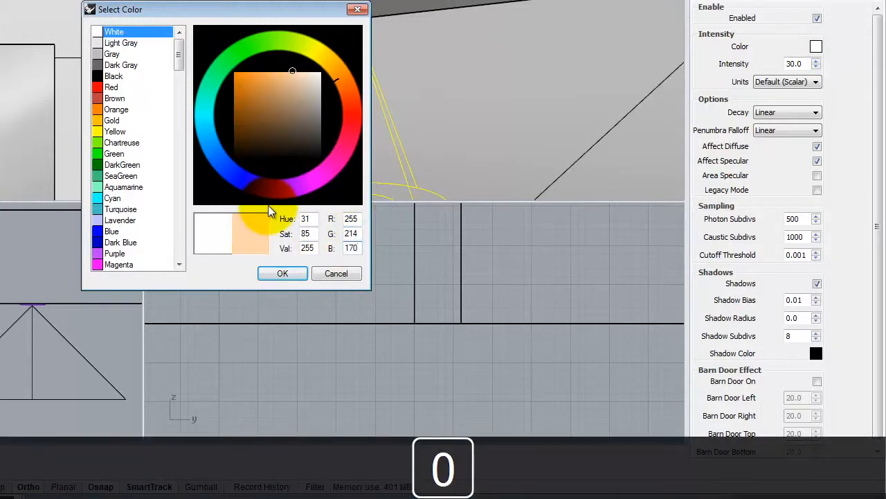
{"action": "left_click", "coordinate": [283, 274]}
Step: Give the left-hand spotlight an intensity of 40, Radiant power (W) units, and Inverse Square decay, then deselect it
{"action": "left_click_drag", "start_coordinate": [810, 64], "coordinate": [760, 63]}
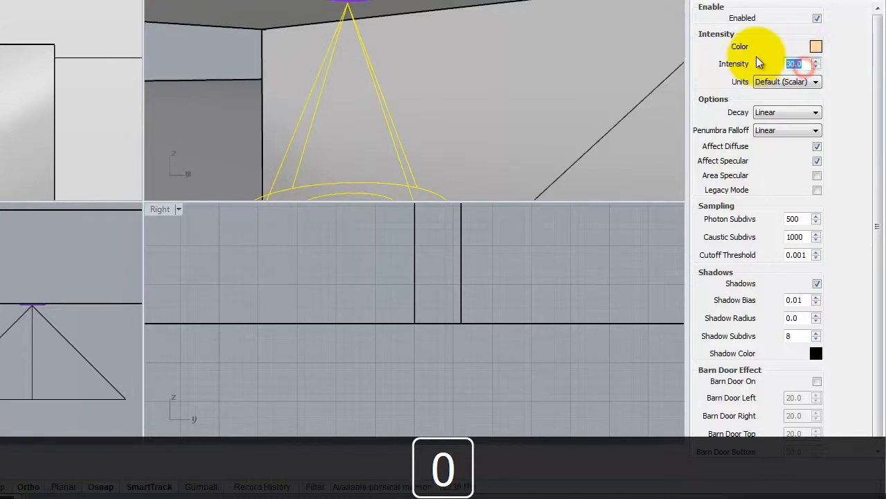
{"action": "left_click", "coordinate": [789, 81]}
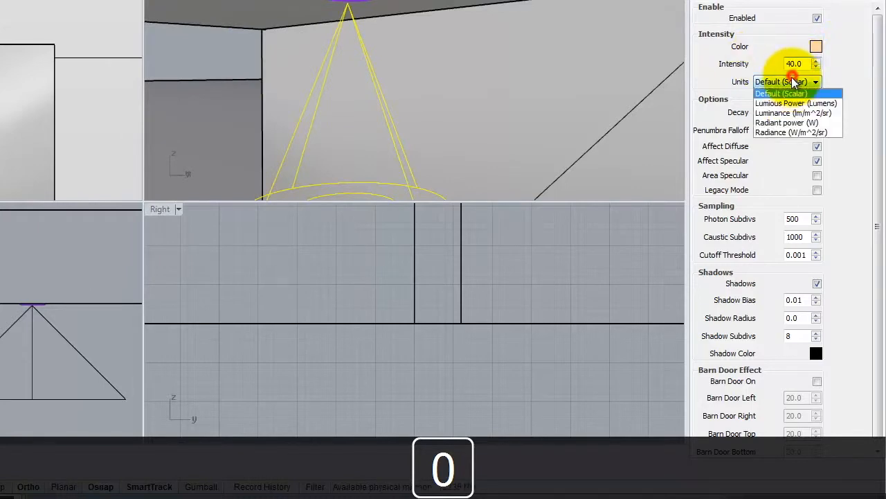
{"action": "left_click", "coordinate": [785, 123]}
{"action": "left_click", "coordinate": [774, 112]}
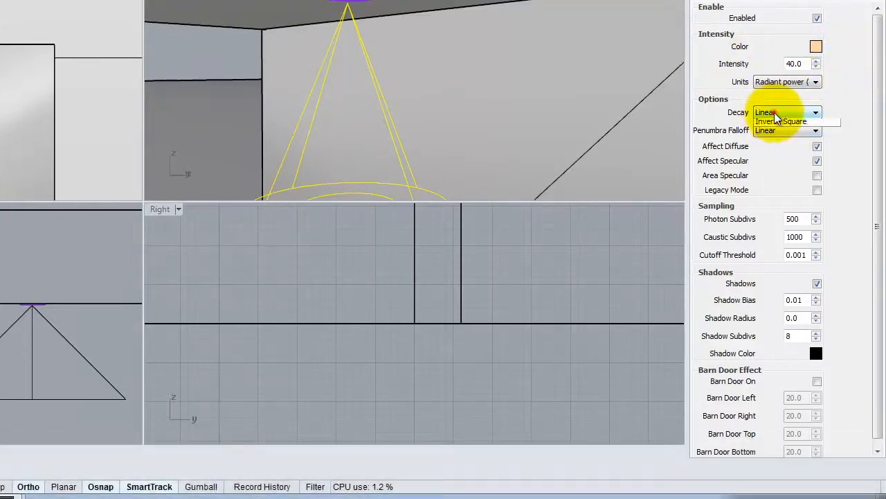
{"action": "left_click", "coordinate": [780, 143]}
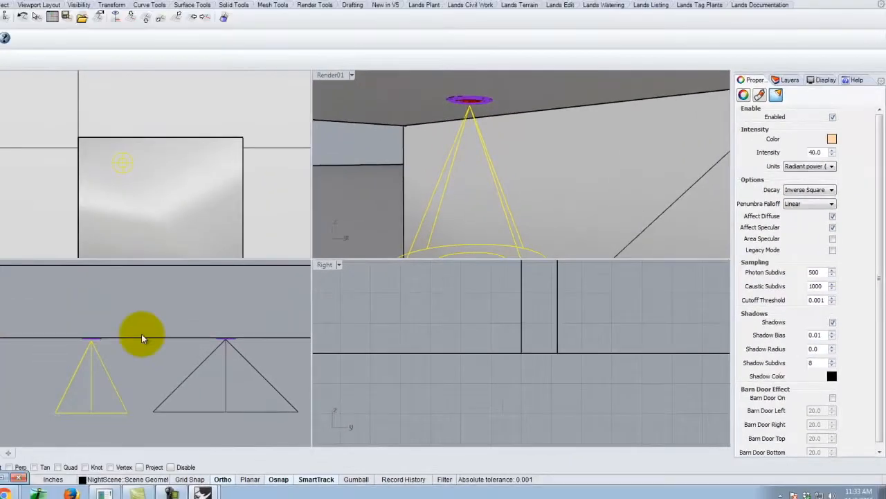
{"action": "left_click", "coordinate": [243, 370]}
{"action": "scroll", "coordinate": [128, 342], "scroll_direction": "down", "scroll_amount": 8}
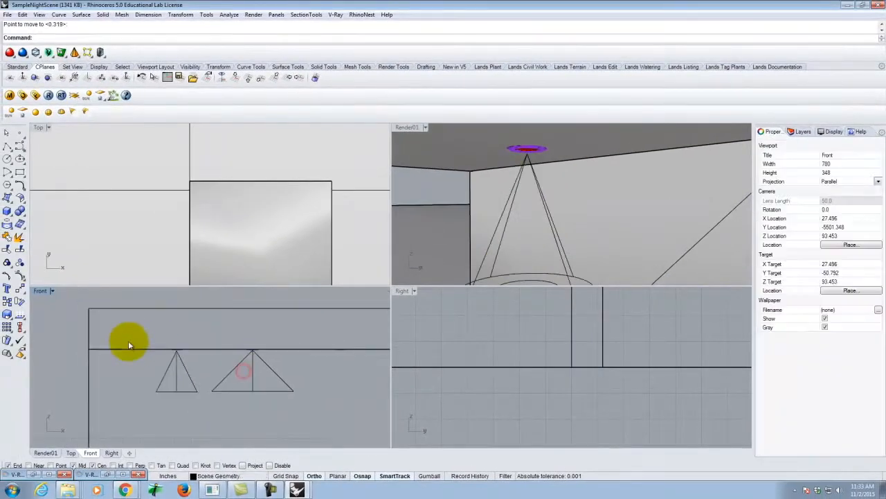
{"action": "scroll", "coordinate": [274, 359], "scroll_direction": "up", "scroll_amount": 3}
{"action": "right_click_drag", "start_coordinate": [587, 191], "coordinate": [521, 192]}
{"action": "scroll", "coordinate": [530, 191], "scroll_direction": "up", "scroll_amount": 5}
{"action": "scroll", "coordinate": [547, 185], "scroll_direction": "up", "scroll_amount": 3}
{"action": "scroll", "coordinate": [546, 185], "scroll_direction": "down", "scroll_amount": 3}
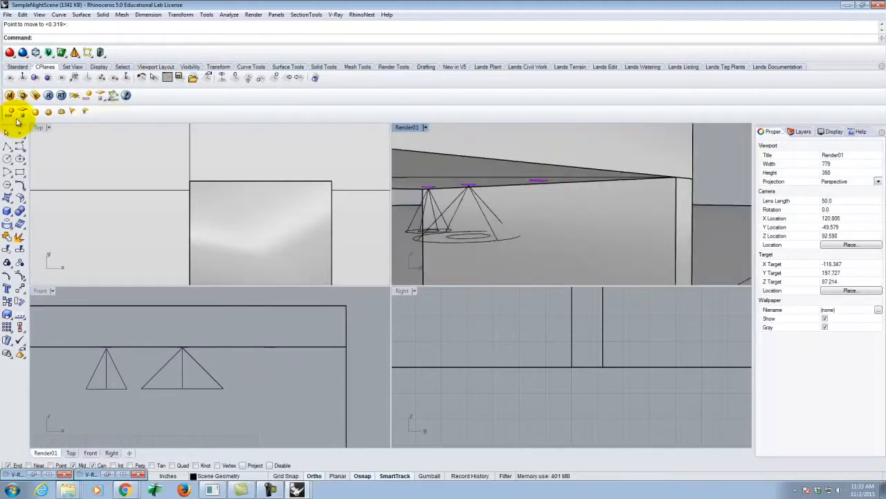
{"action": "left_click", "coordinate": [72, 114]}
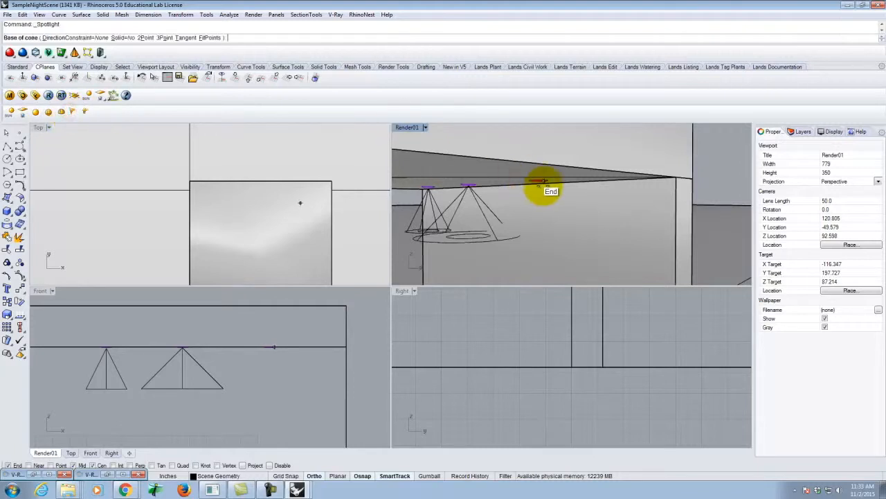
{"action": "scroll", "coordinate": [547, 185], "scroll_direction": "up", "scroll_amount": 3}
{"action": "scroll", "coordinate": [547, 185], "scroll_direction": "down", "scroll_amount": 3}
{"action": "right_click_drag", "start_coordinate": [566, 223], "coordinate": [574, 220]}
{"action": "scroll", "coordinate": [546, 198], "scroll_direction": "down", "scroll_amount": 5}
{"action": "scroll", "coordinate": [544, 170], "scroll_direction": "up", "scroll_amount": 5}
{"action": "scroll", "coordinate": [554, 167], "scroll_direction": "down", "scroll_amount": 3}
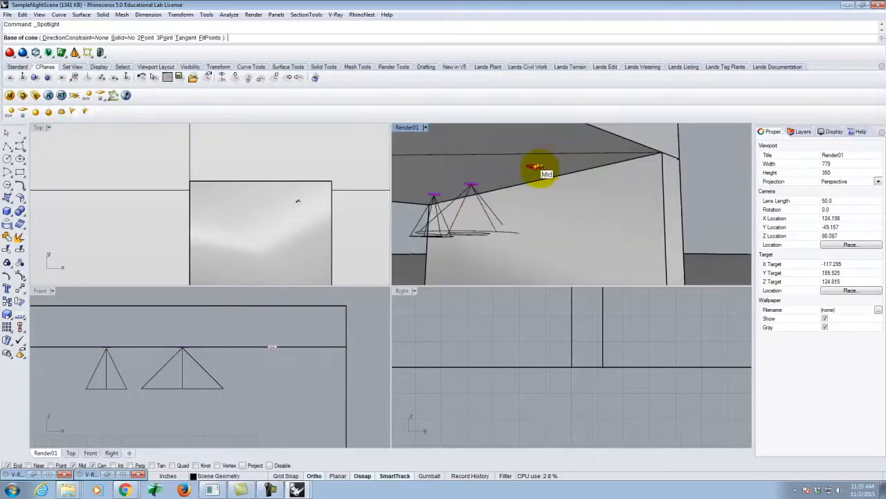
{"action": "left_click", "coordinate": [535, 168]}
{"action": "key", "text": "Escape"}
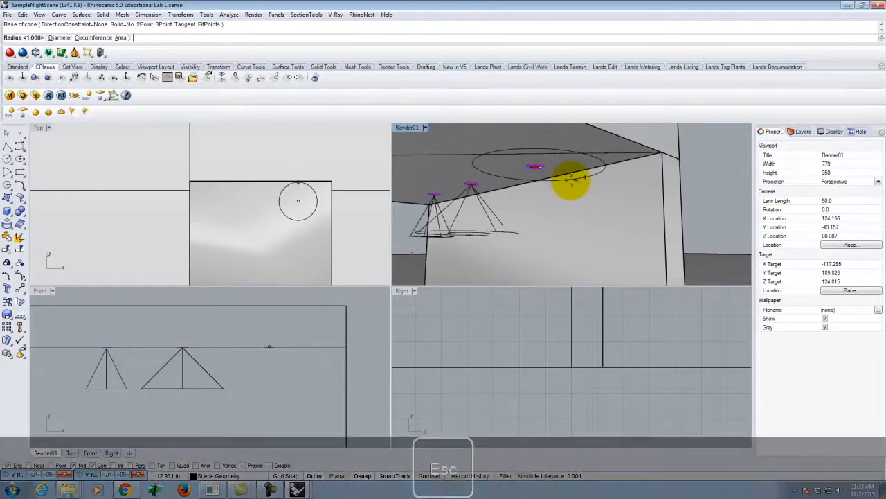
{"action": "scroll", "coordinate": [538, 170], "scroll_direction": "up", "scroll_amount": 3}
{"action": "scroll", "coordinate": [540, 175], "scroll_direction": "down", "scroll_amount": 5}
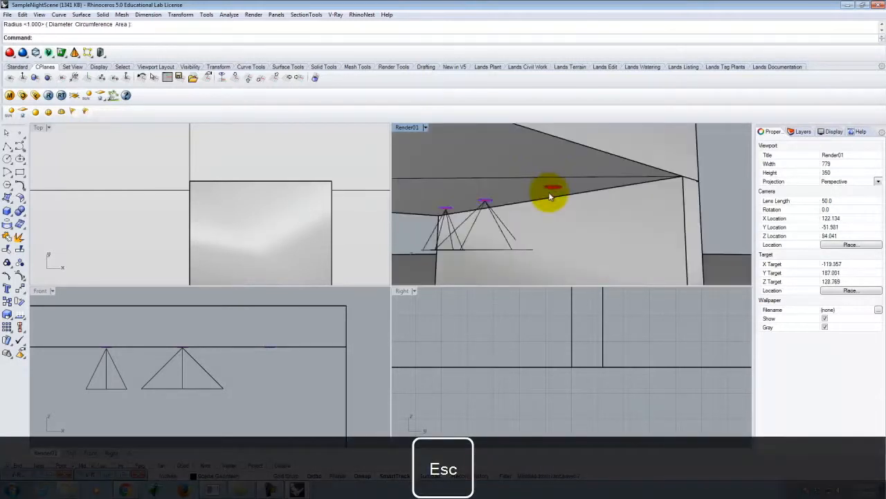
{"action": "right_click", "coordinate": [549, 191]}
{"action": "scroll", "coordinate": [550, 191], "scroll_direction": "up", "scroll_amount": 5}
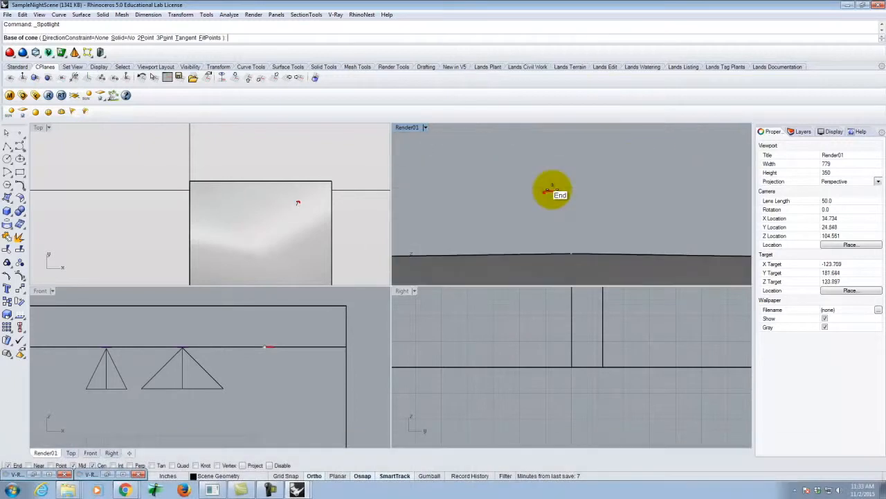
{"action": "scroll", "coordinate": [558, 202], "scroll_direction": "down", "scroll_amount": 4}
{"action": "scroll", "coordinate": [565, 205], "scroll_direction": "up", "scroll_amount": 4}
{"action": "scroll", "coordinate": [564, 205], "scroll_direction": "down", "scroll_amount": 4}
{"action": "key", "text": "Escape"}
Step: Start a spotlight centred on the right-hand can light, with a cone base diameter of 4'
{"action": "left_click", "coordinate": [565, 206]}
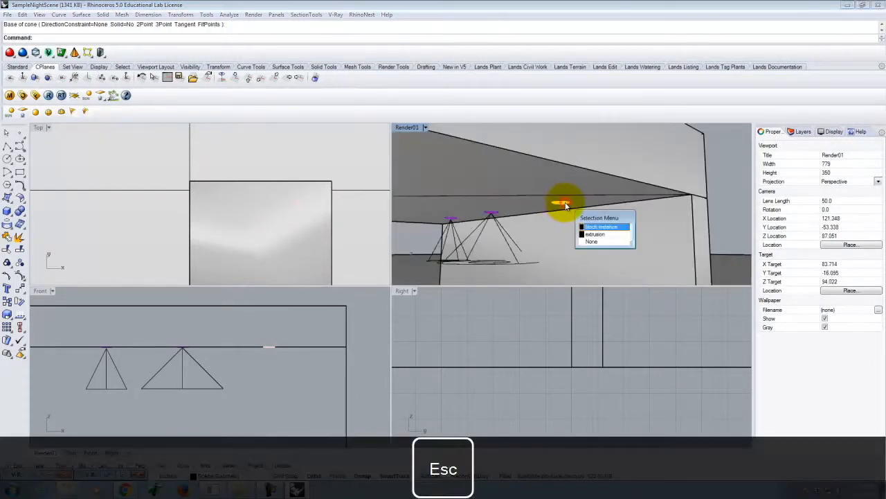
{"action": "left_click", "coordinate": [600, 227]}
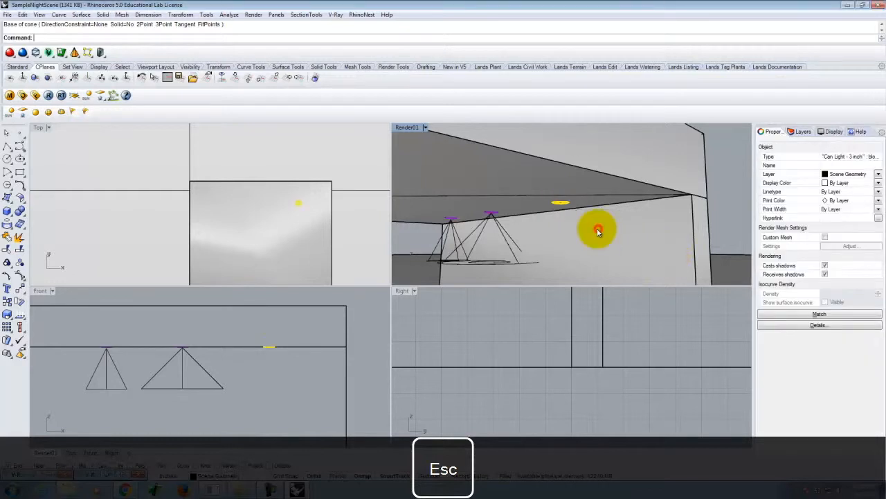
{"action": "type", "text": "z"}
{"action": "key", "text": "Return"}
{"action": "type", "text": "s"}
{"action": "key", "text": "Return"}
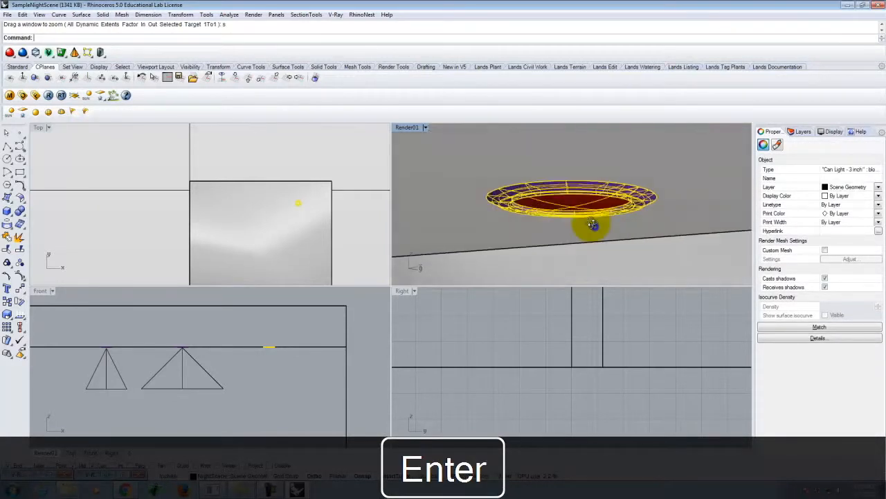
{"action": "left_click", "coordinate": [36, 112]}
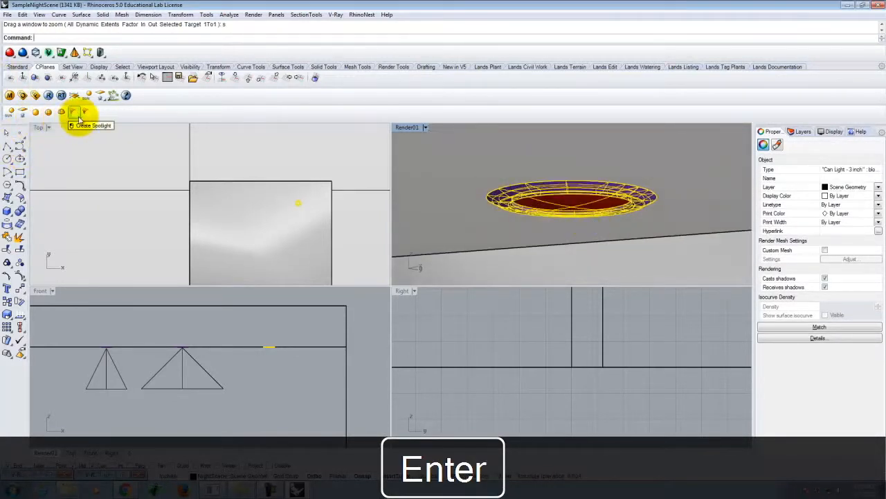
{"action": "left_click", "coordinate": [574, 221]}
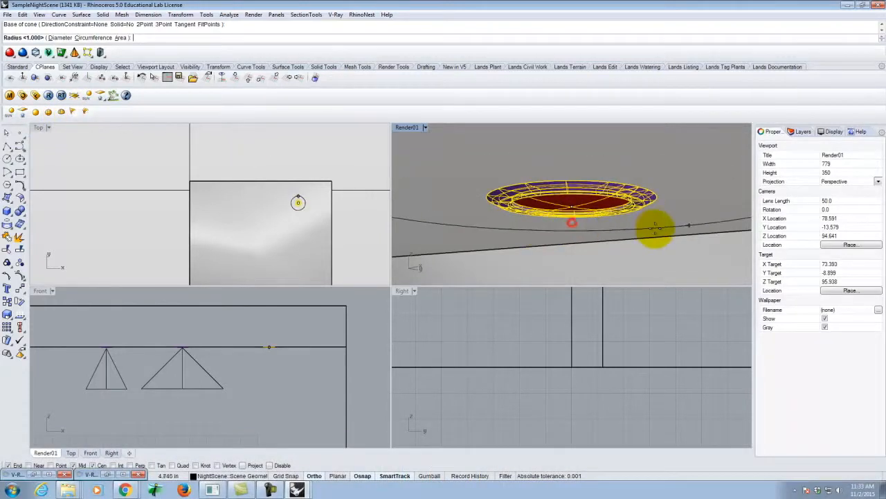
{"action": "type", "text": "d"}
{"action": "key", "text": "Return"}
{"action": "type", "text": "45"}
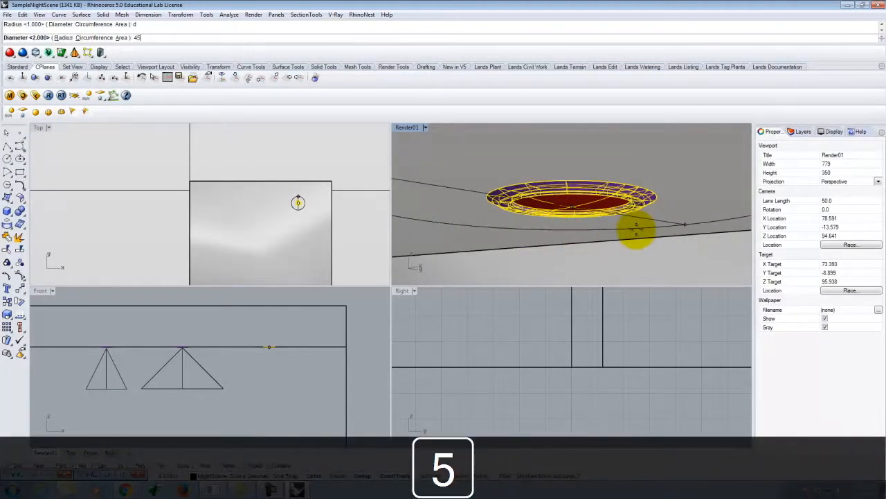
{"action": "key", "text": "BackSpace"}
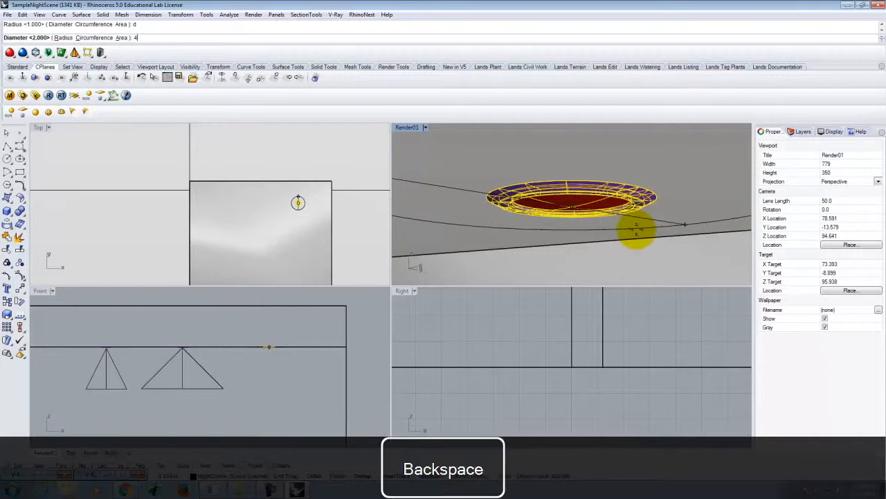
{"action": "type", "text": "'"}
{"action": "key", "text": "Return"}
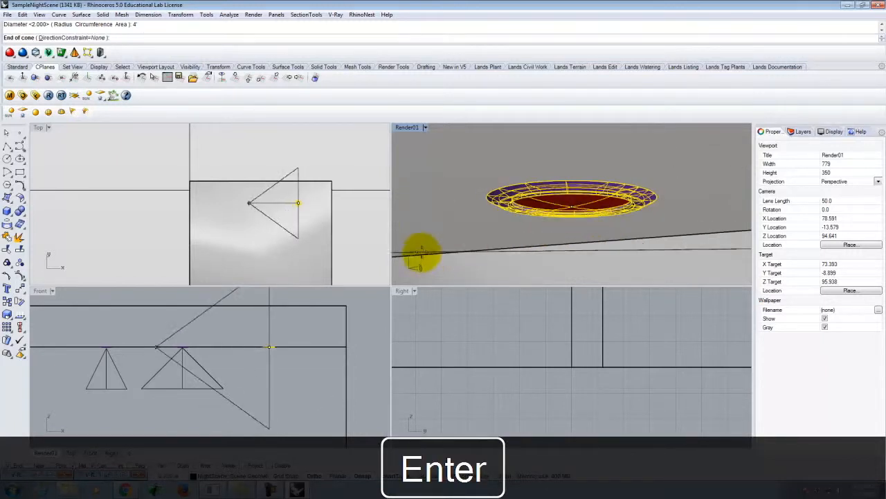
Step: Finish the right-hand spotlight cone in the Front view by placing its tip 1' vertically above the base
{"action": "scroll", "coordinate": [253, 318], "scroll_direction": "down", "scroll_amount": 2}
{"action": "type", "text": "1'"}
{"action": "key", "text": "Return"}
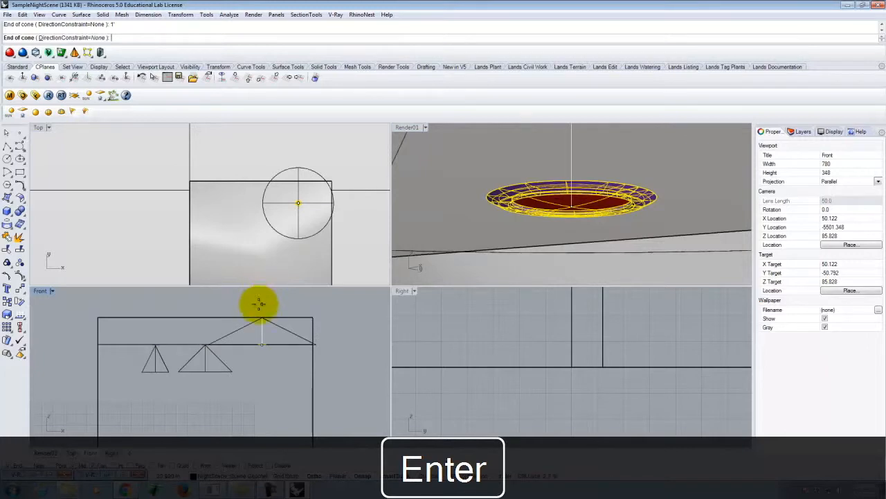
{"action": "left_click", "coordinate": [257, 302]}
Step: Move the right-hand spotlight straight down in the Front view so its tip sits just below the can light
{"action": "left_click", "coordinate": [290, 330]}
{"action": "key", "text": "Return"}
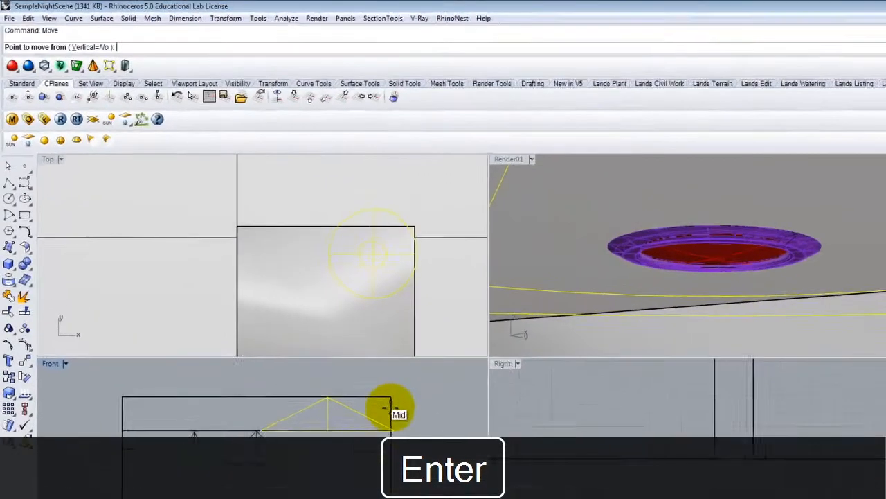
{"action": "left_click", "coordinate": [329, 323]}
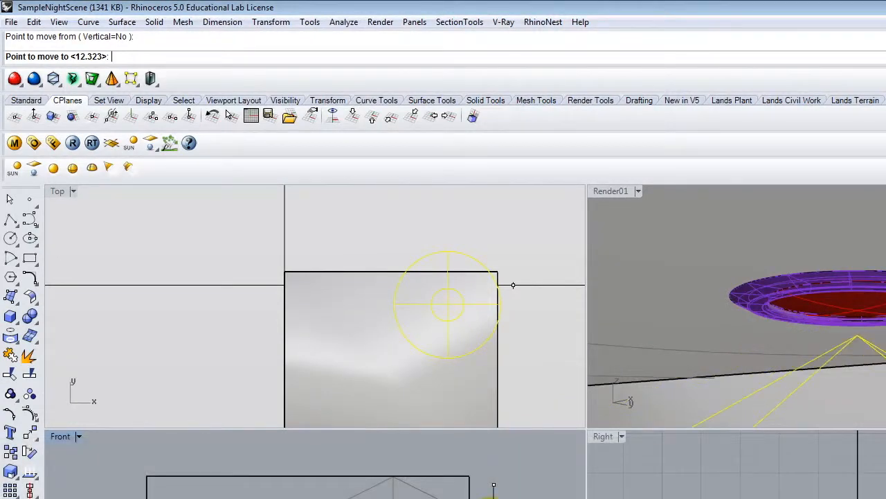
{"action": "key", "text": "Escape"}
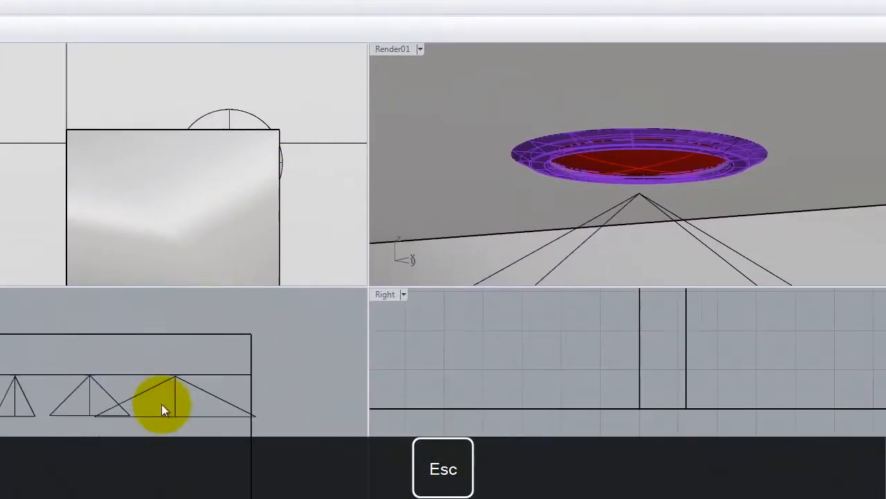
Step: Set the right-hand spotlight's colour to RGB 255, 214, 170
{"action": "left_click", "coordinate": [45, 316]}
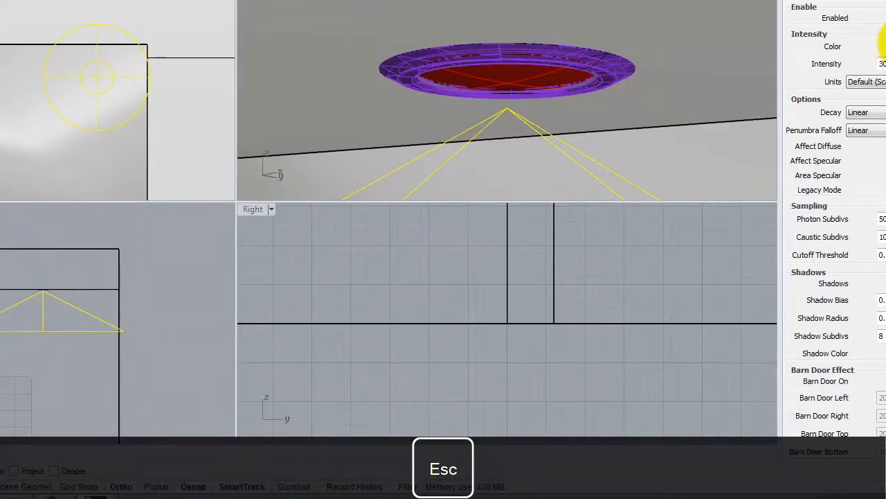
{"action": "left_click", "coordinate": [872, 47]}
{"action": "double_click", "coordinate": [447, 233]}
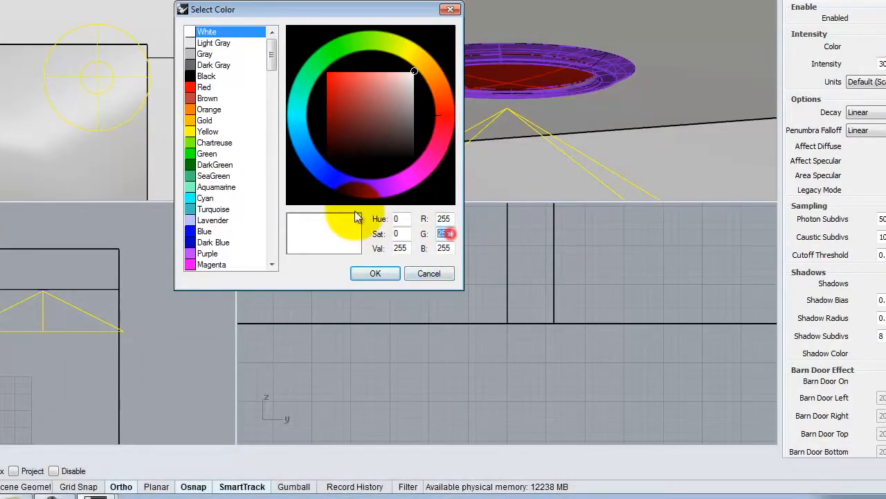
{"action": "type", "text": "214"}
{"action": "key", "text": "Tab"}
{"action": "type", "text": "170"}
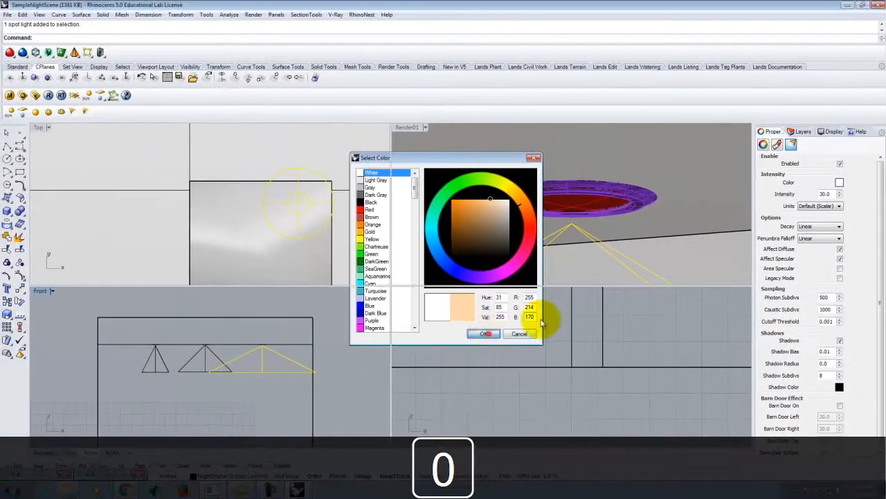
{"action": "key", "text": "Return"}
Step: Give the right-hand spotlight Radiant power (W) units, an intensity of 40 and Inverse Square decay, and leave nothing selected
{"action": "left_click", "coordinate": [833, 178]}
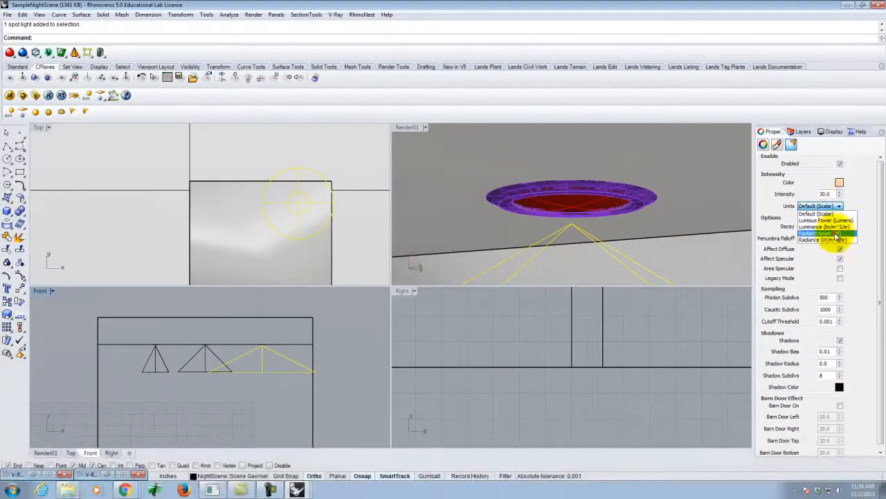
{"action": "left_click", "coordinate": [837, 234]}
{"action": "double_click", "coordinate": [825, 194]}
{"action": "type", "text": "40"}
{"action": "left_click", "coordinate": [820, 227]}
{"action": "left_click", "coordinate": [832, 248]}
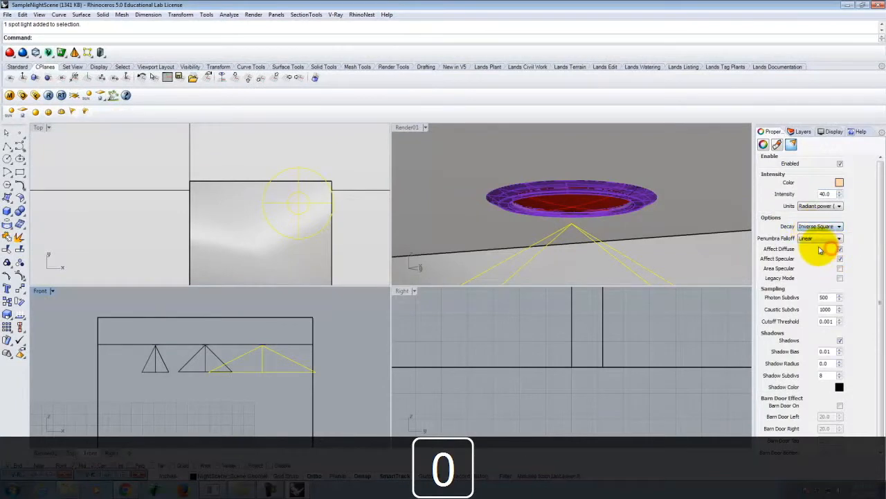
{"action": "left_click", "coordinate": [708, 256]}
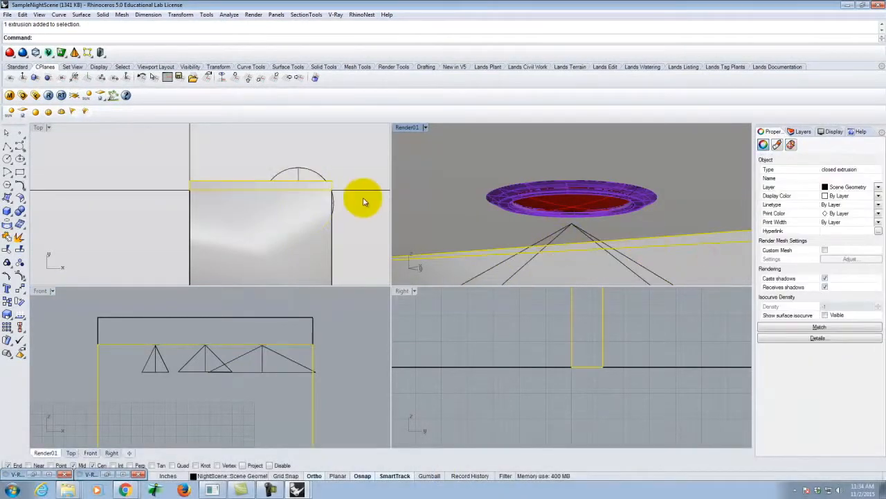
{"action": "left_click", "coordinate": [499, 346]}
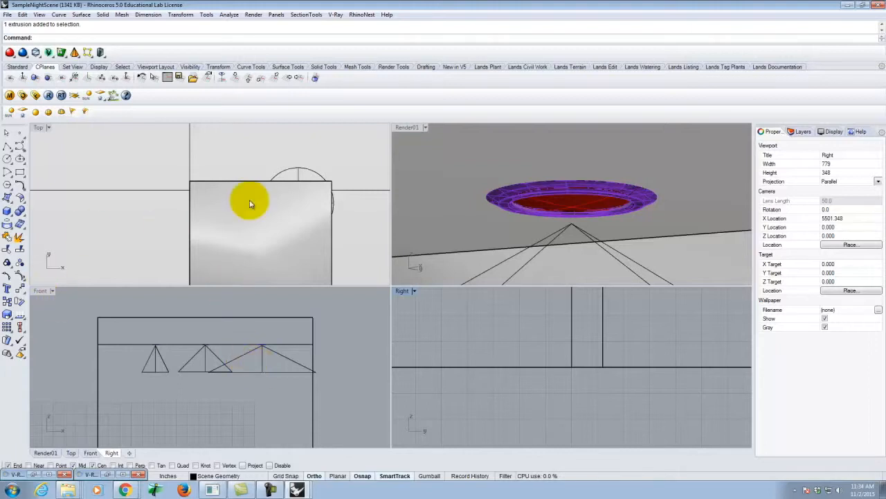
Step: Maximize the Render01 viewport and restore the saved Render01 view
{"action": "double_click", "coordinate": [409, 128]}
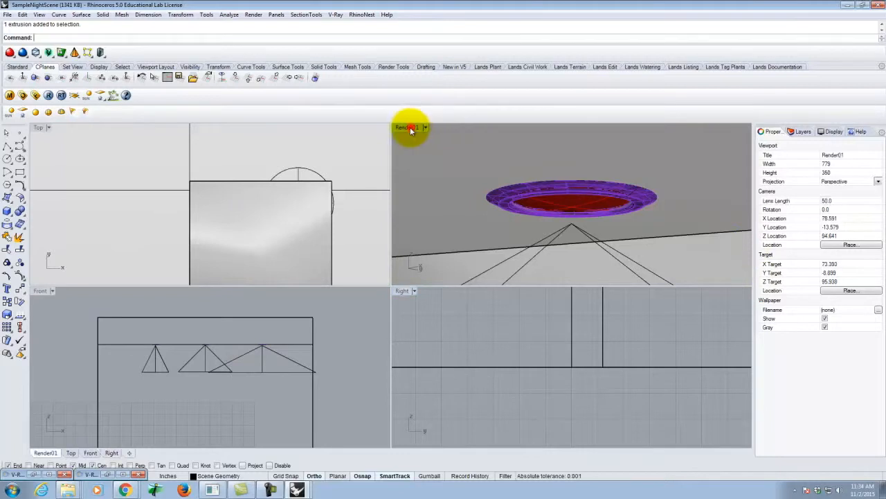
{"action": "left_click", "coordinate": [63, 128]}
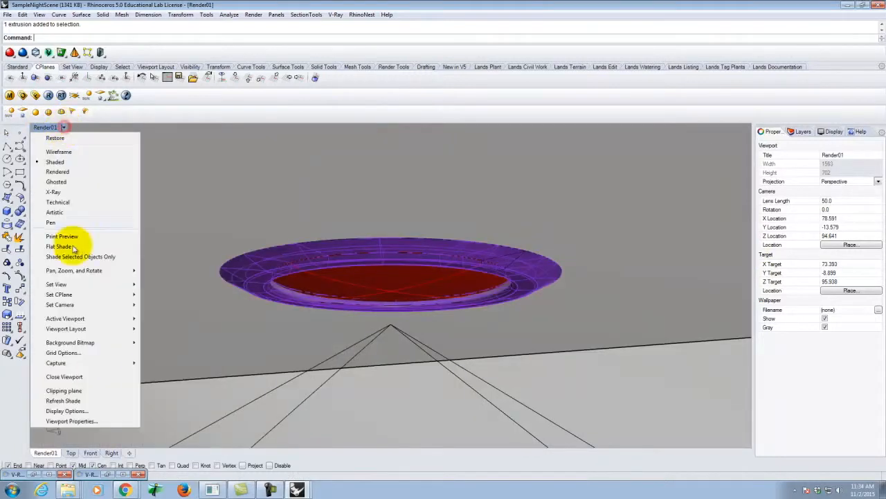
{"action": "mouse_move", "coordinate": [72, 285]}
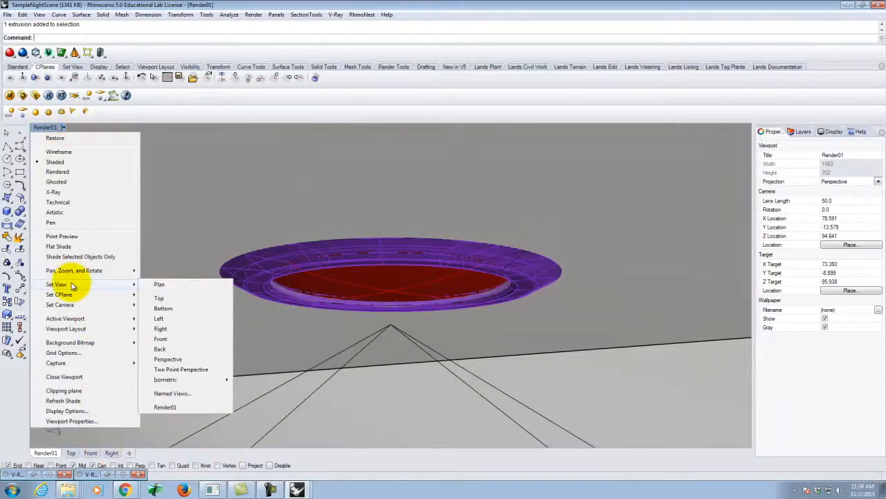
{"action": "left_click", "coordinate": [164, 408]}
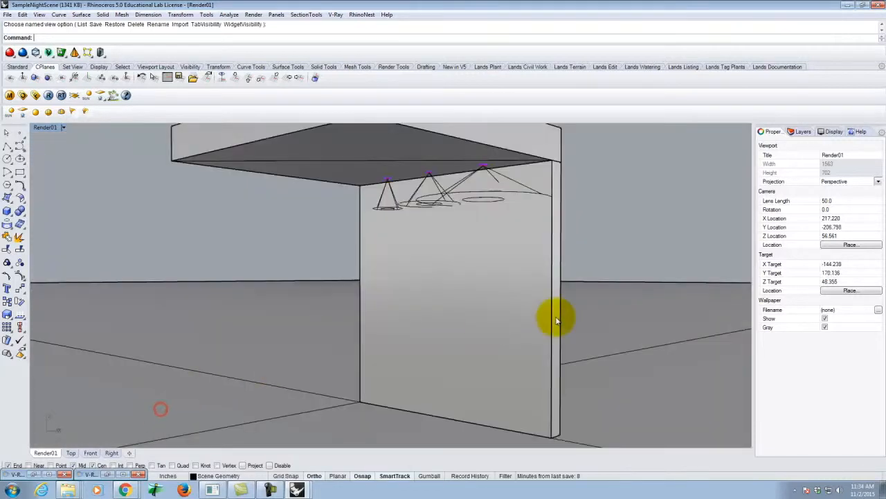
Step: Render the scene with V-Ray, view the result in the frame buffer, and return to the model
{"action": "left_click", "coordinate": [48, 96]}
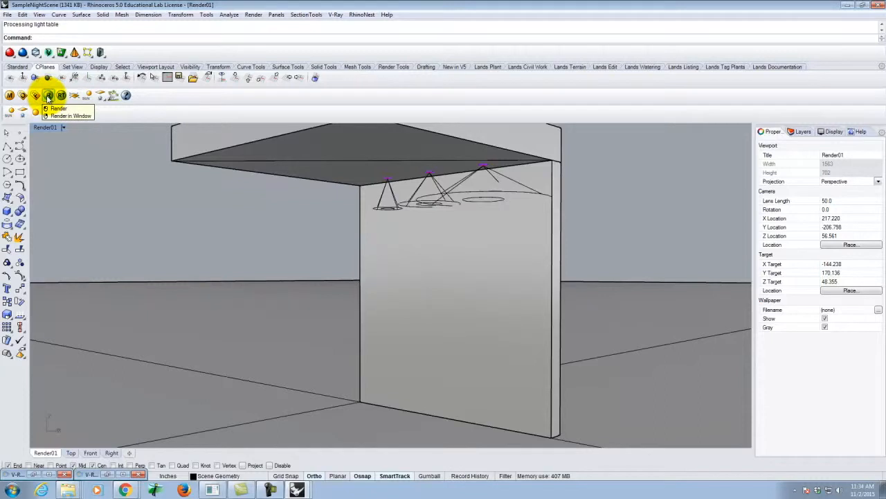
{"action": "left_click", "coordinate": [48, 95]}
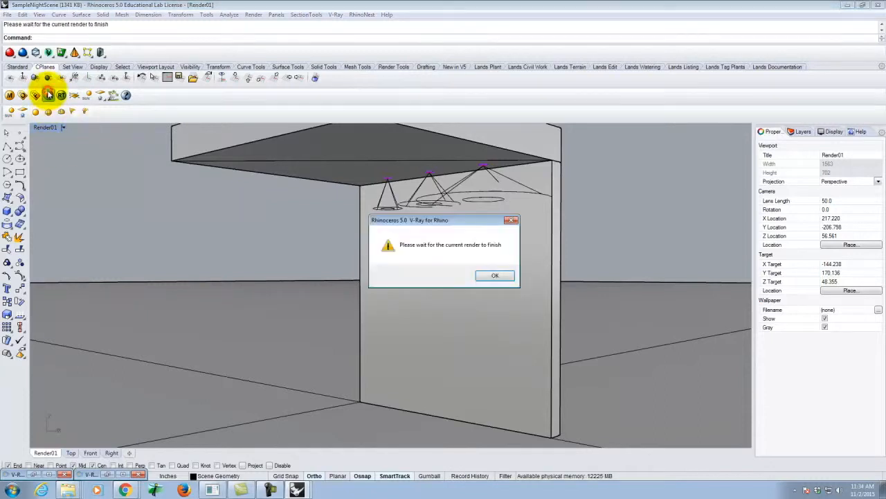
{"action": "left_click", "coordinate": [491, 277]}
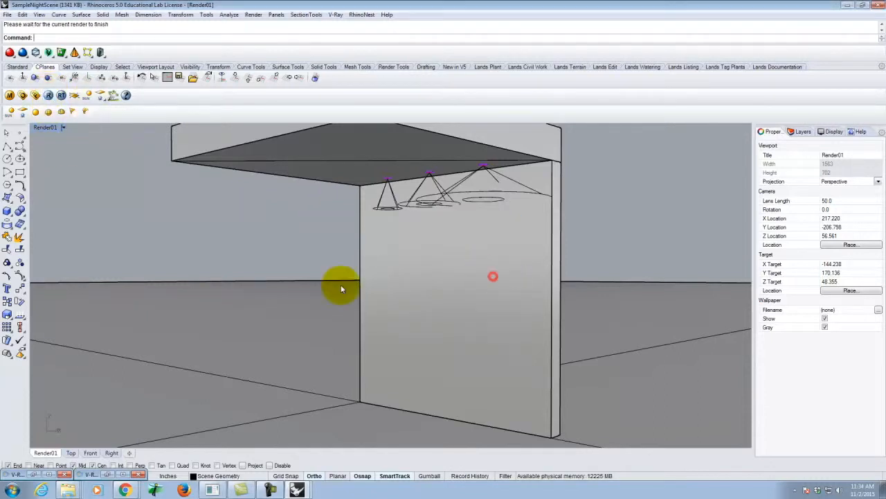
{"action": "left_click", "coordinate": [119, 474]}
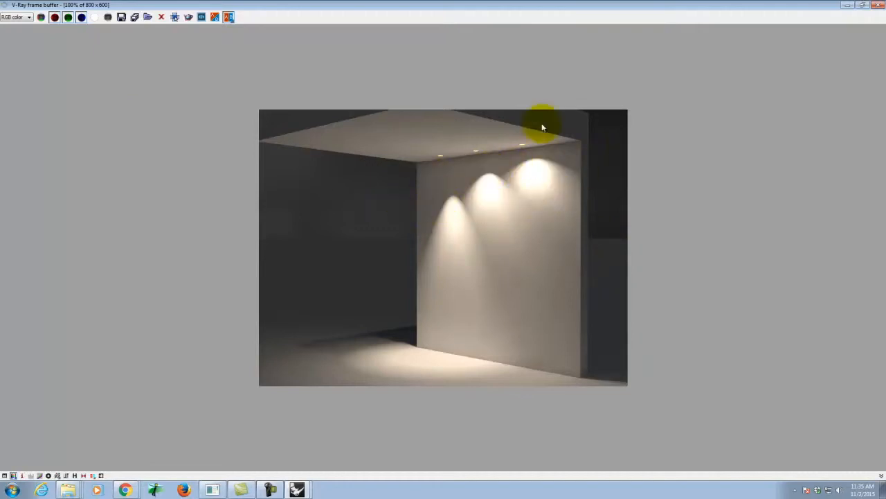
{"action": "left_click", "coordinate": [852, 7]}
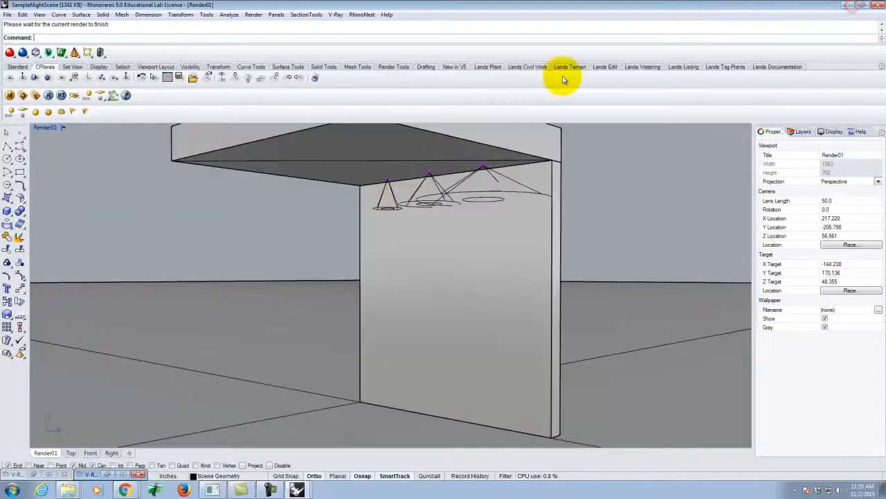
{"action": "left_click", "coordinate": [391, 206]}
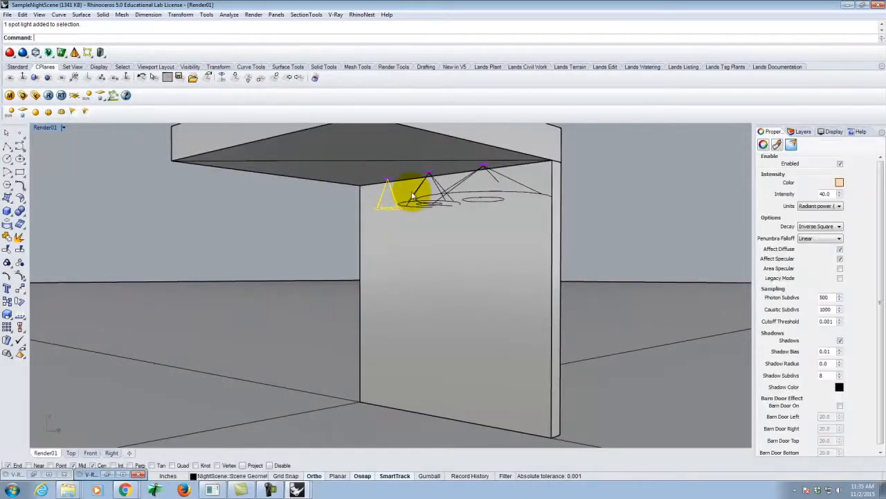
{"action": "scroll", "coordinate": [389, 181], "scroll_direction": "up", "scroll_amount": 10}
{"action": "key", "text": "Escape"}
{"action": "left_click", "coordinate": [391, 176]}
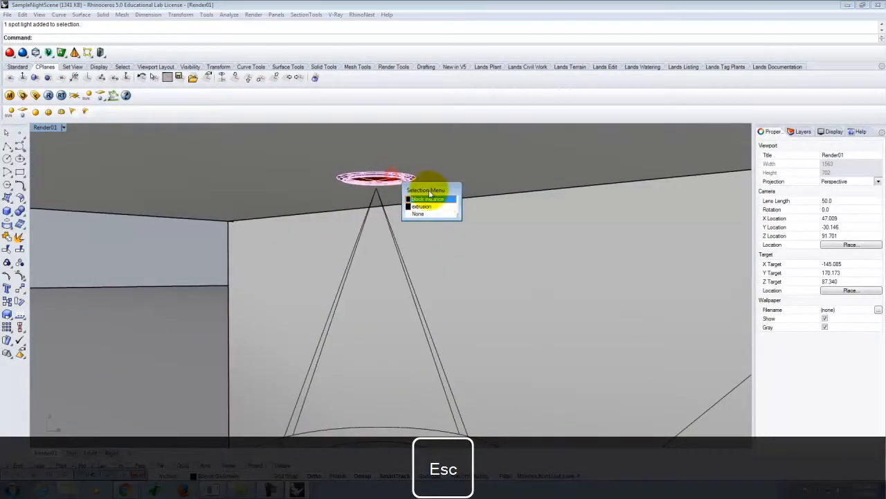
{"action": "left_click", "coordinate": [427, 199]}
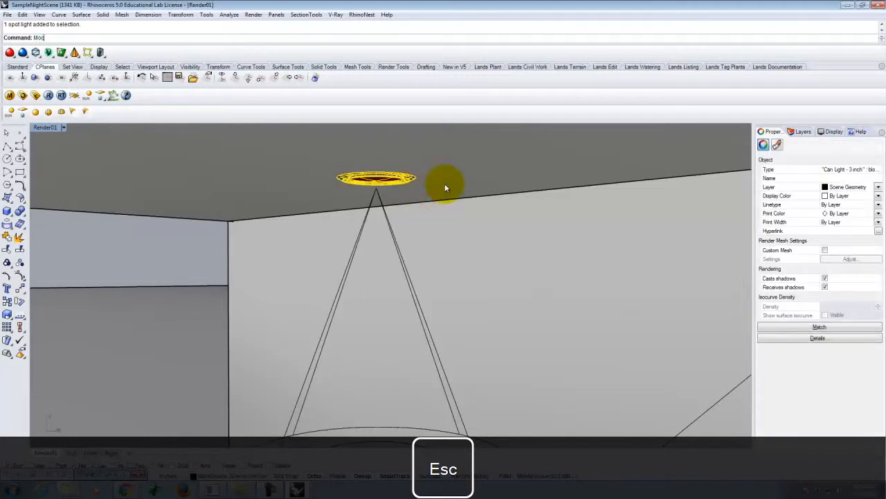
{"action": "key", "text": "BackSpace"}
{"action": "key", "text": "BackSpace"}
{"action": "key", "text": "BackSpace"}
{"action": "type", "text": "yy"}
{"action": "key", "text": "BackSpace"}
{"action": "key", "text": "Escape"}
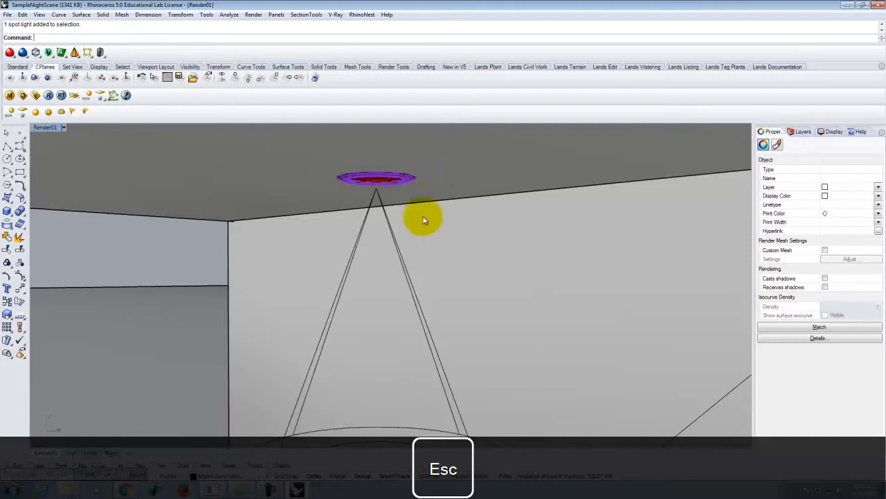
Step: Delete the spotlight under the left-hand can light
{"action": "left_click", "coordinate": [401, 264]}
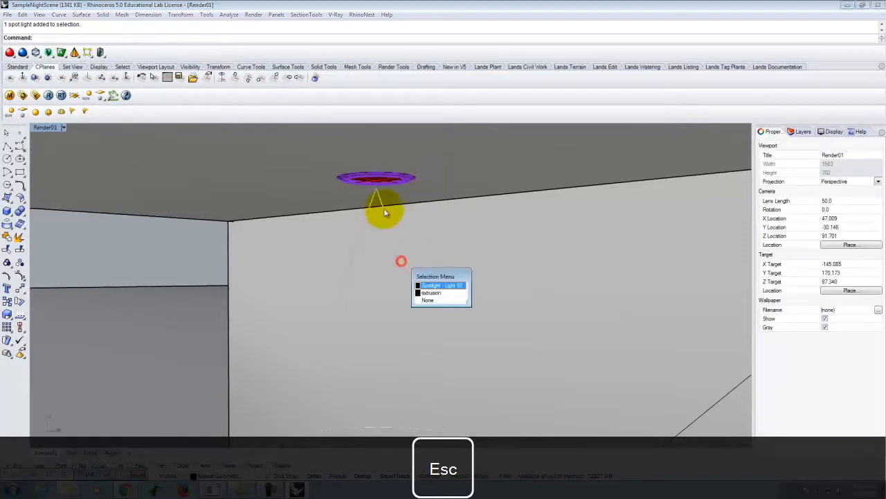
{"action": "left_click", "coordinate": [441, 285]}
{"action": "key", "text": "Delete"}
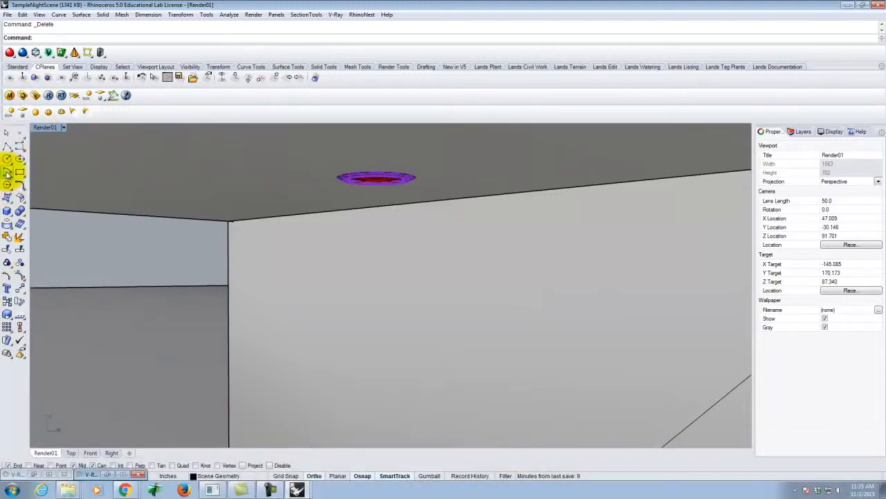
Step: Create a spotlight centred on the left-hand can light with a 4-inch diameter and a 1-foot vertical cone
{"action": "left_click", "coordinate": [73, 111]}
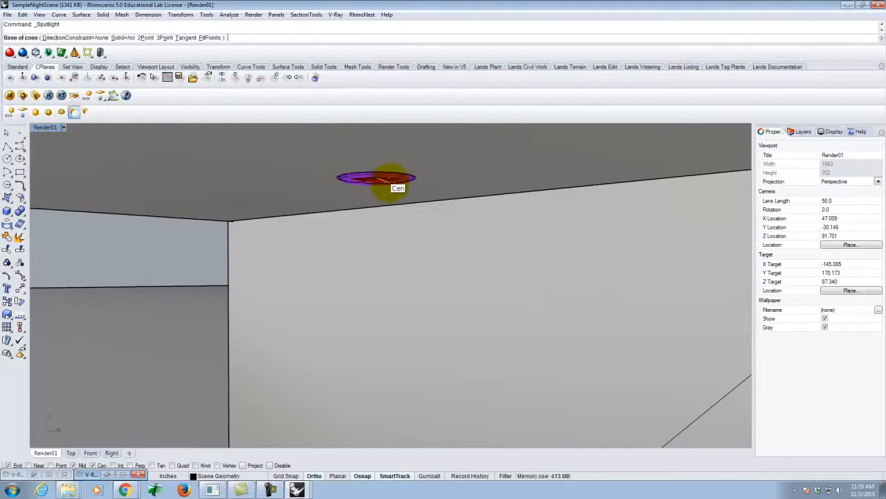
{"action": "left_click", "coordinate": [389, 183]}
{"action": "type", "text": "d"}
{"action": "key", "text": "Return"}
{"action": "type", "text": "4"}
{"action": "key", "text": "Return"}
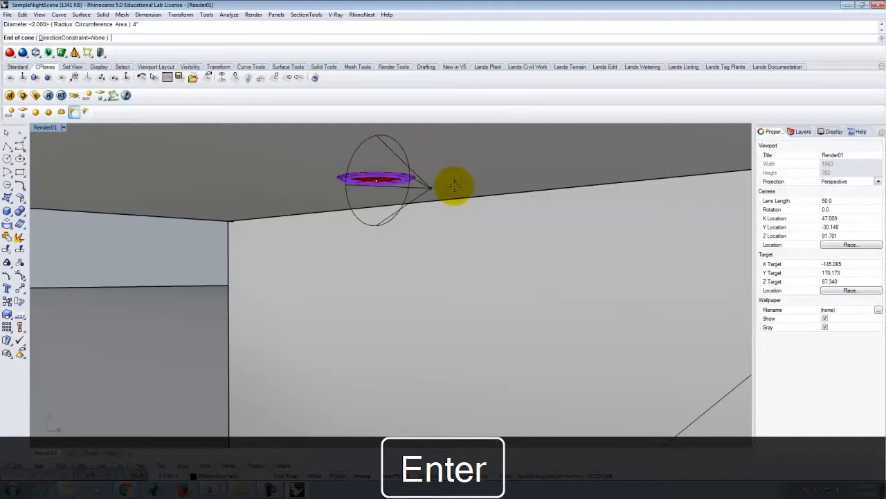
{"action": "left_click", "coordinate": [39, 129]}
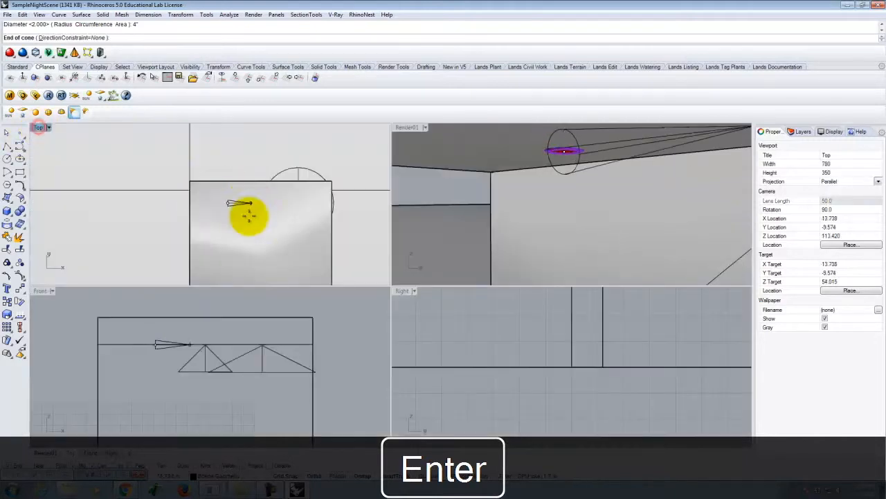
{"action": "key", "text": "Return"}
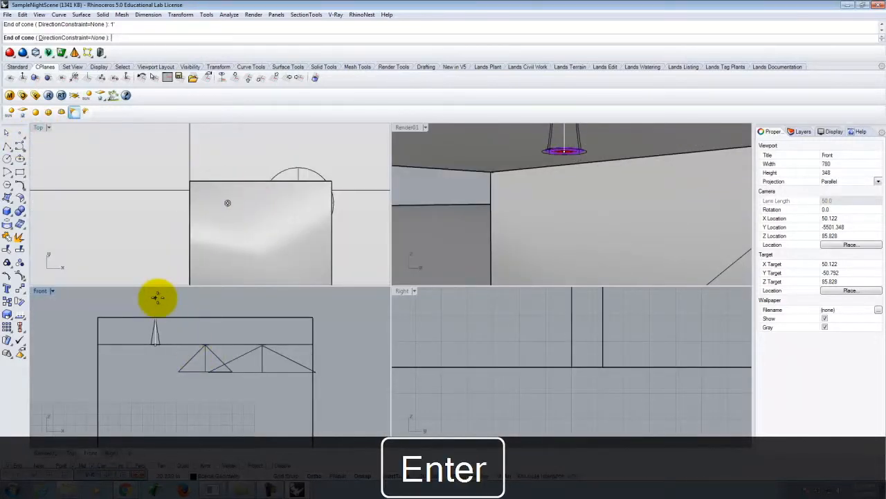
{"action": "left_click", "coordinate": [135, 293]}
Step: Move the new spotlight straight down until its tip sits just beneath the can light, and leave it deselected
{"action": "left_click", "coordinate": [157, 323]}
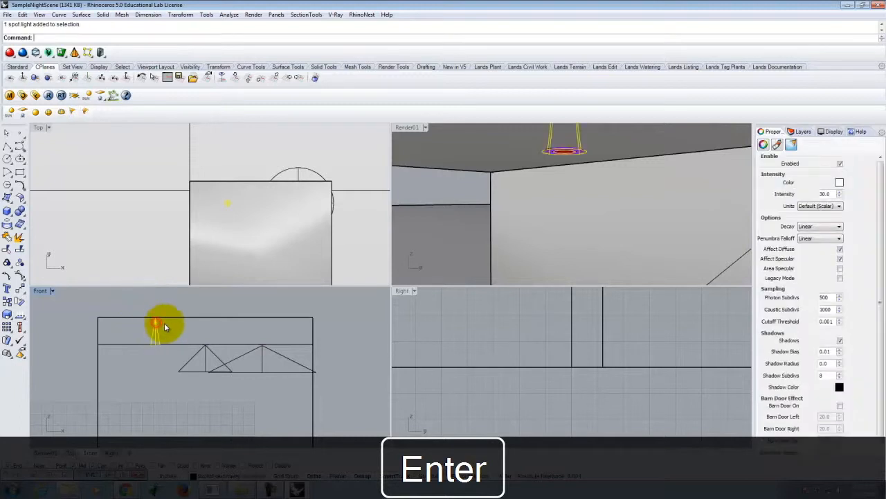
{"action": "type", "text": "ove"}
{"action": "key", "text": "Return"}
{"action": "left_click", "coordinate": [63, 328]}
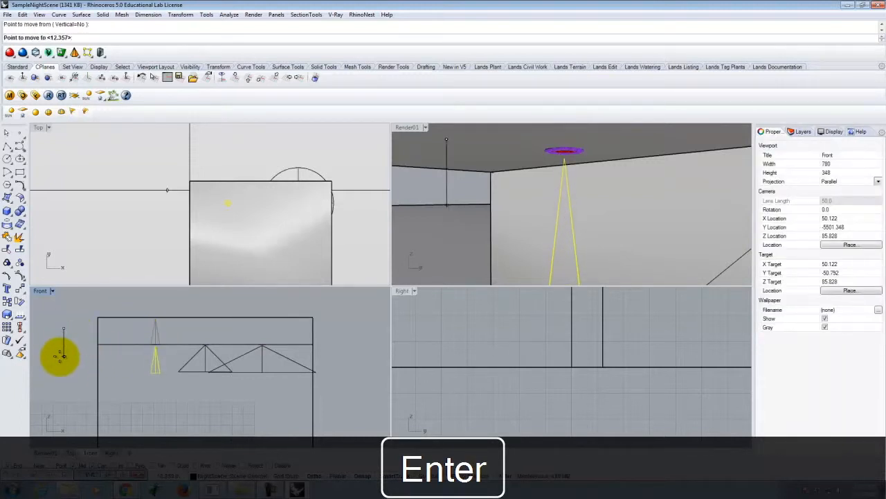
{"action": "key", "text": "Escape"}
{"action": "key", "text": "Escape"}
Step: Restore the saved Render01 view in the Render01 viewport and maximize that viewport
{"action": "left_click", "coordinate": [407, 128]}
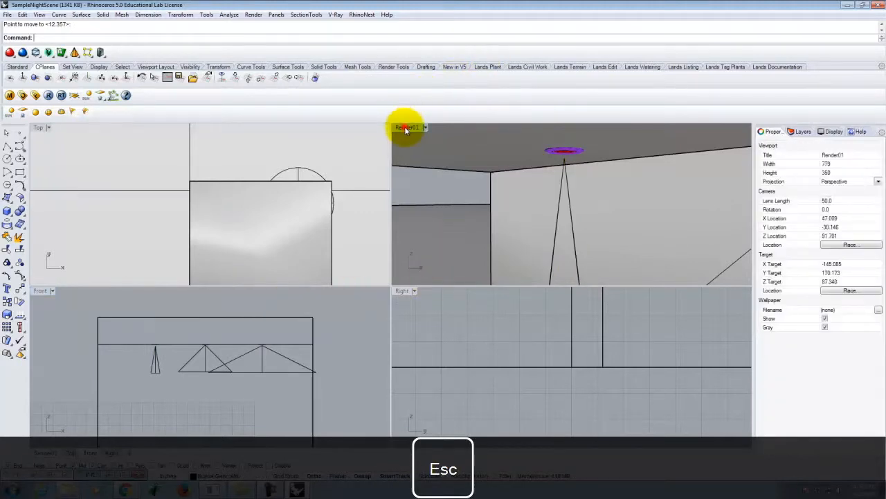
{"action": "double_click", "coordinate": [406, 128]}
{"action": "scroll", "coordinate": [300, 268], "scroll_direction": "down", "scroll_amount": 6}
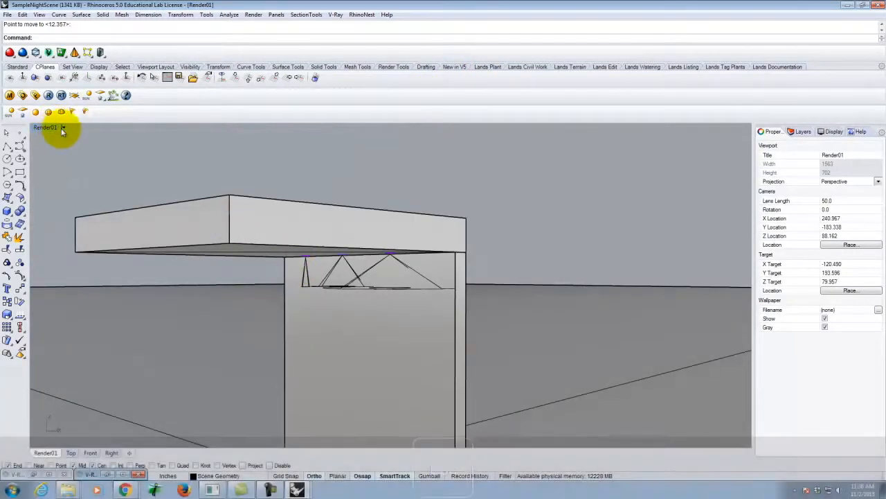
{"action": "double_click", "coordinate": [61, 127]}
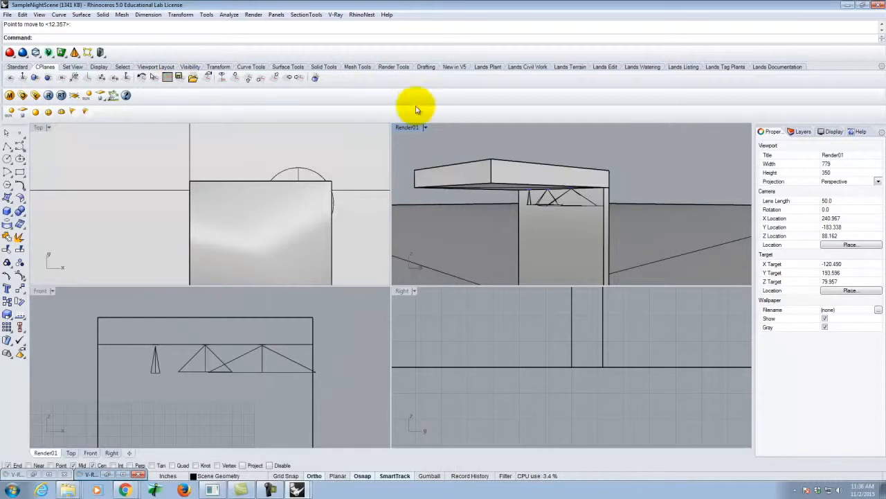
{"action": "left_click", "coordinate": [422, 128]}
{"action": "mouse_move", "coordinate": [450, 283]}
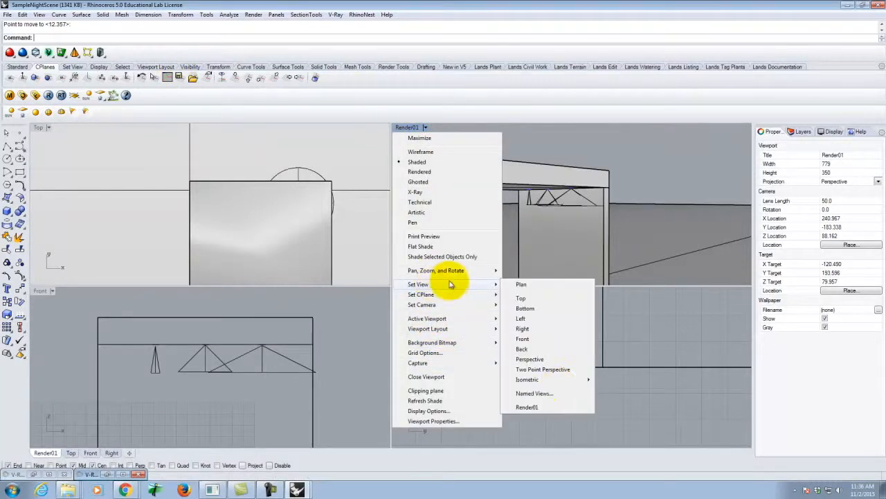
{"action": "left_click", "coordinate": [548, 406]}
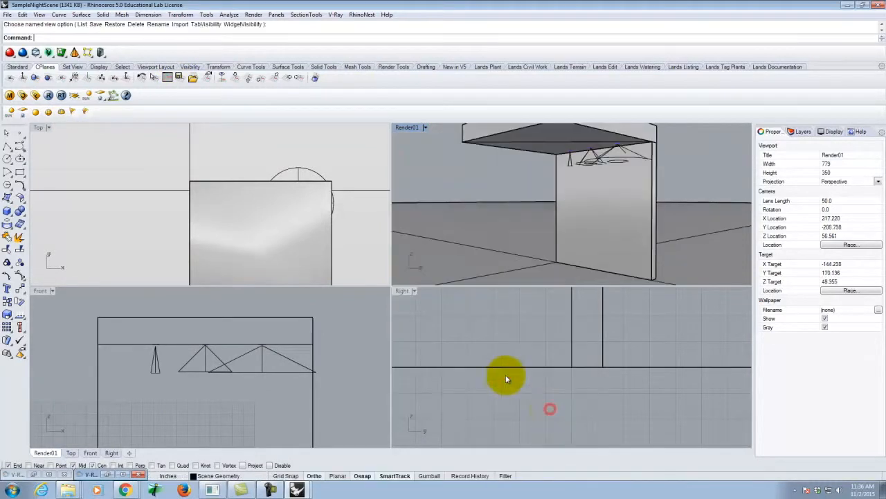
{"action": "left_click", "coordinate": [571, 163]}
{"action": "left_click", "coordinate": [411, 123]}
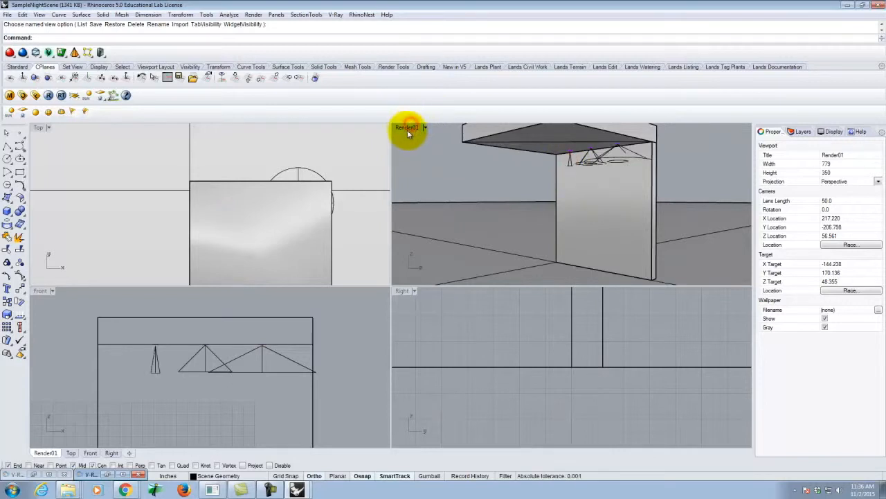
{"action": "double_click", "coordinate": [407, 128]}
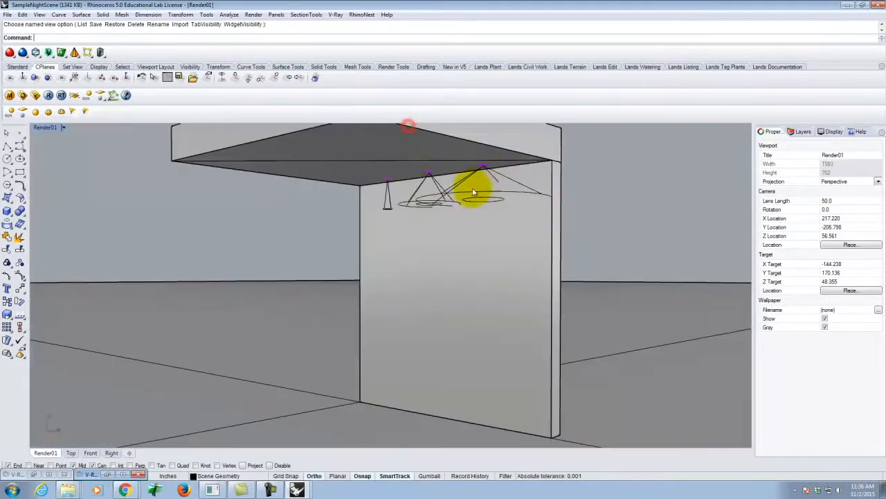
Step: Set the narrow left-hand spotlight's color to warm RGB 255, 214, 170
{"action": "left_click", "coordinate": [390, 202]}
{"action": "left_click", "coordinate": [423, 222]}
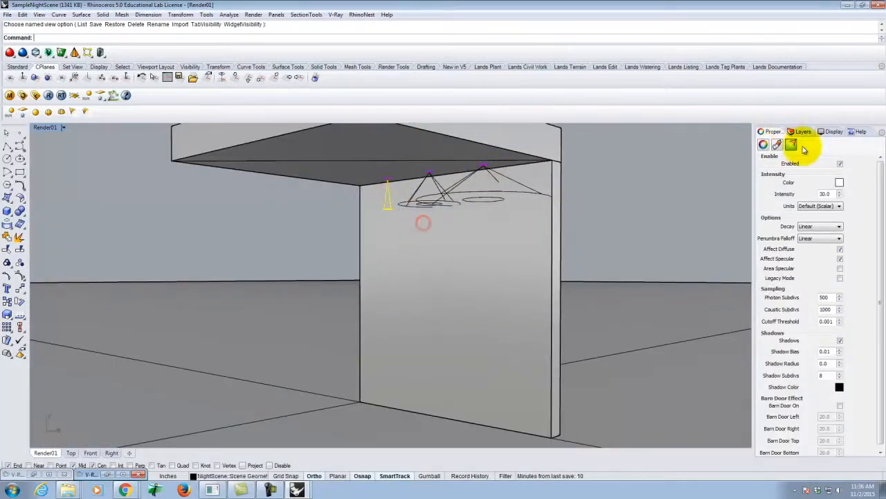
{"action": "left_click", "coordinate": [839, 182]}
{"action": "double_click", "coordinate": [533, 306]}
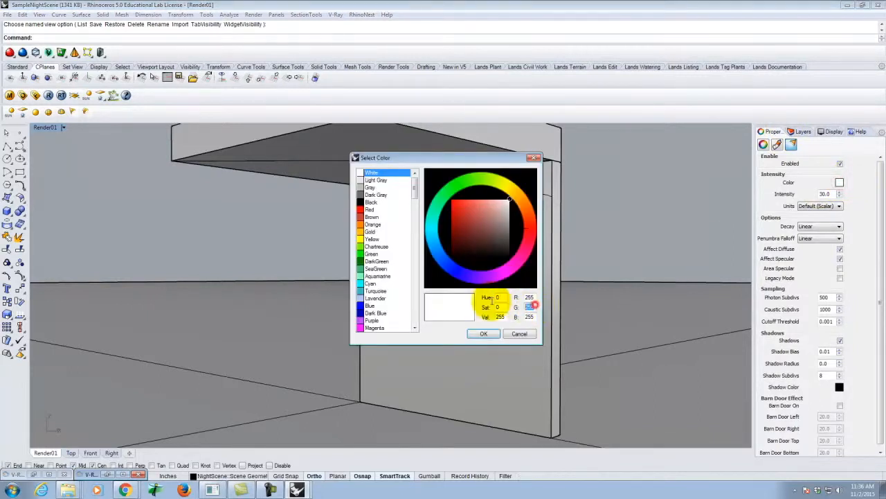
{"action": "type", "text": "214"}
{"action": "key", "text": "Tab"}
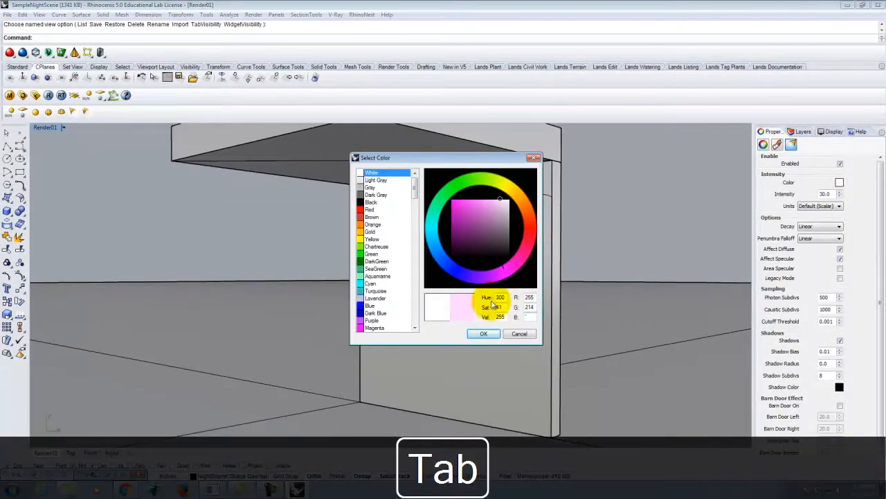
{"action": "type", "text": "170"}
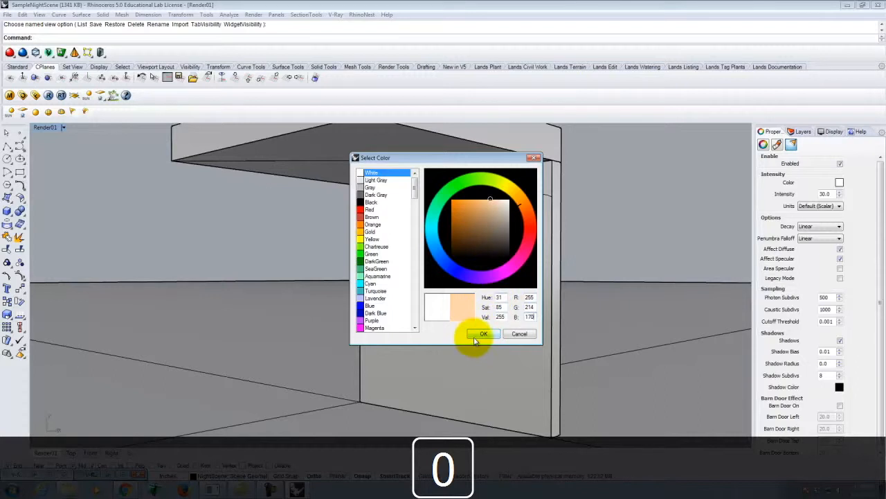
{"action": "left_click", "coordinate": [482, 334]}
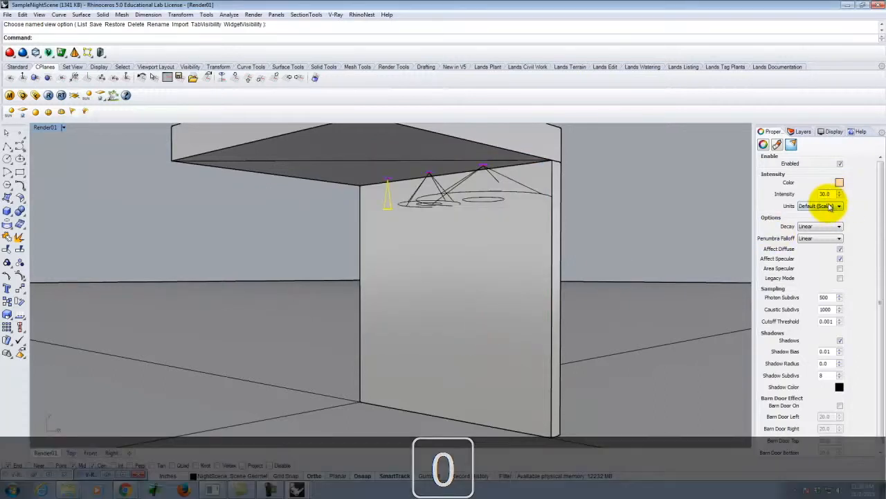
Step: Give the narrow spotlight Radiant power (W) units, an intensity of 40 and Inverse Square decay, and deselect it
{"action": "left_click", "coordinate": [830, 207]}
{"action": "left_click", "coordinate": [830, 232]}
{"action": "double_click", "coordinate": [826, 194]}
{"action": "type", "text": "40"}
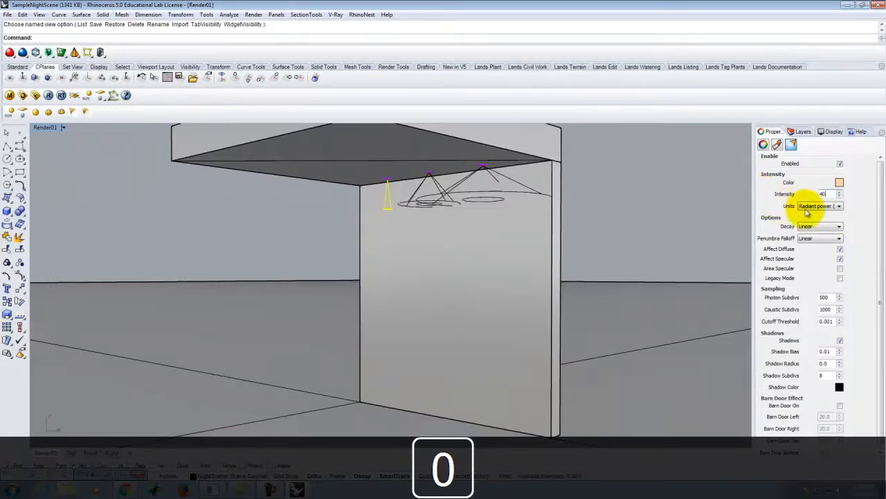
{"action": "left_click", "coordinate": [819, 225]}
{"action": "left_click", "coordinate": [817, 243]}
{"action": "left_click", "coordinate": [630, 164]}
Step: Render the scene with the narrow spotlight in V-Ray, inspect the result in the frame buffer, and return to the model
{"action": "left_click", "coordinate": [48, 96]}
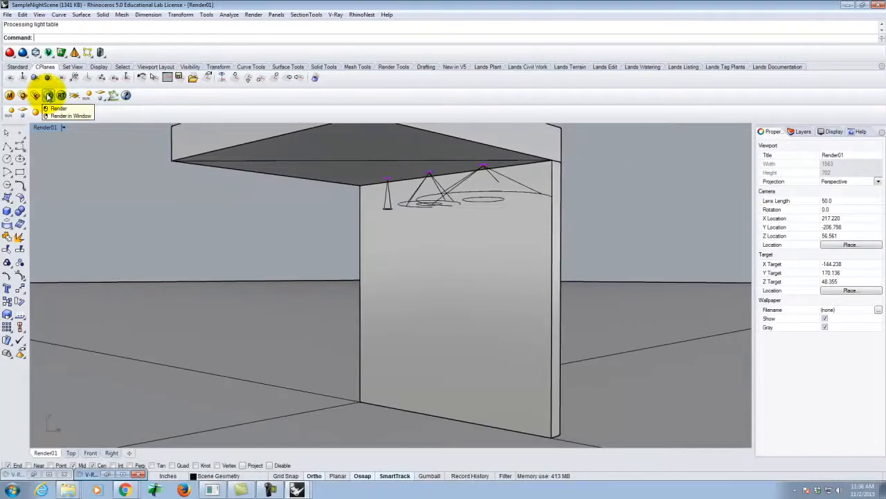
{"action": "left_click", "coordinate": [128, 475]}
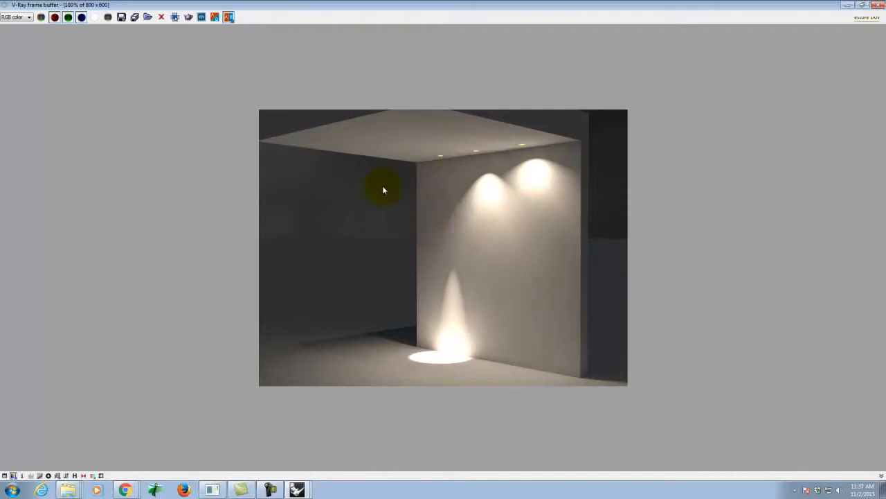
{"action": "left_click", "coordinate": [849, 4]}
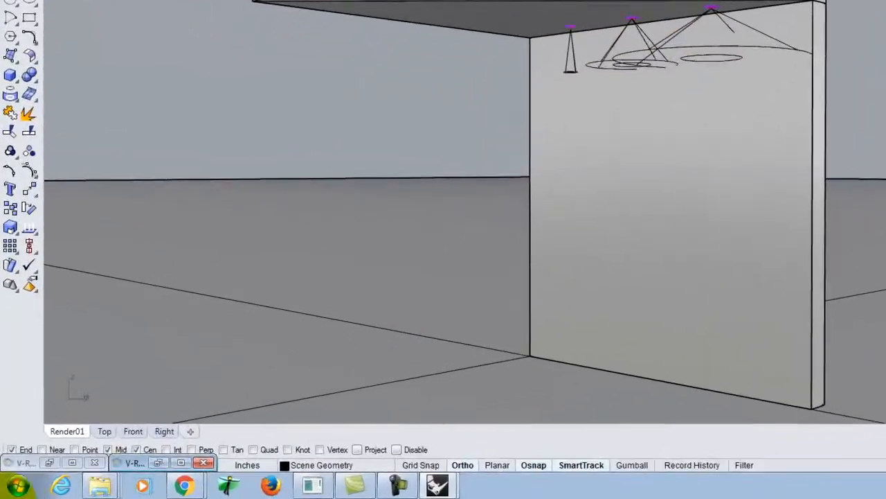
Step: Open a second Rhinoceros 5 session with the Large Objects - Inches template and maximize the Perspective viewport
{"action": "key", "text": "super"}
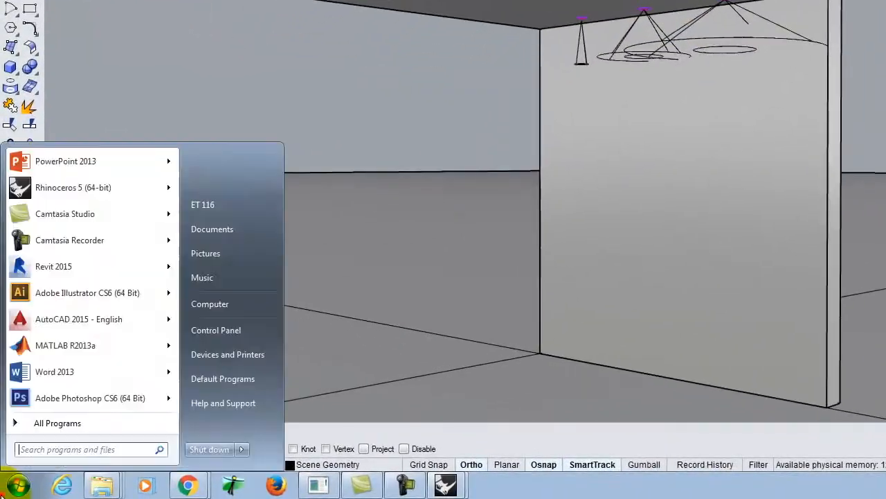
{"action": "mouse_move", "coordinate": [67, 189]}
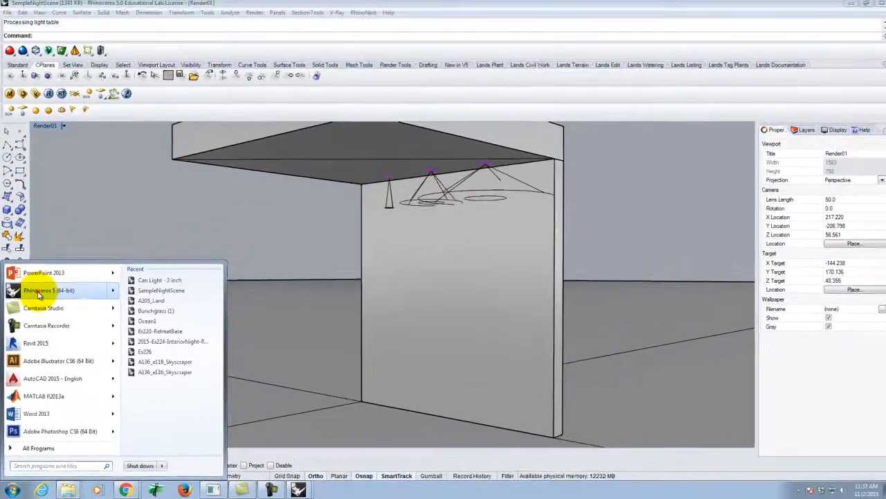
{"action": "left_click", "coordinate": [38, 291]}
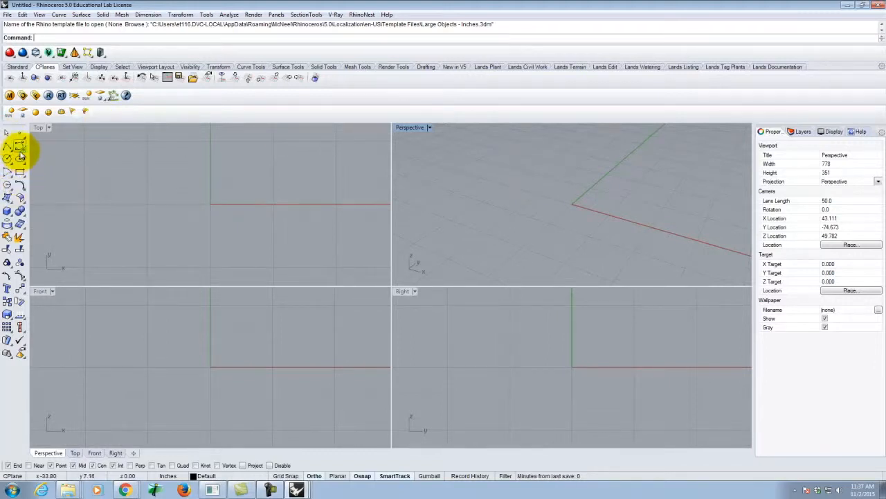
{"action": "double_click", "coordinate": [405, 126]}
{"action": "scroll", "coordinate": [393, 278], "scroll_direction": "up", "scroll_amount": 2}
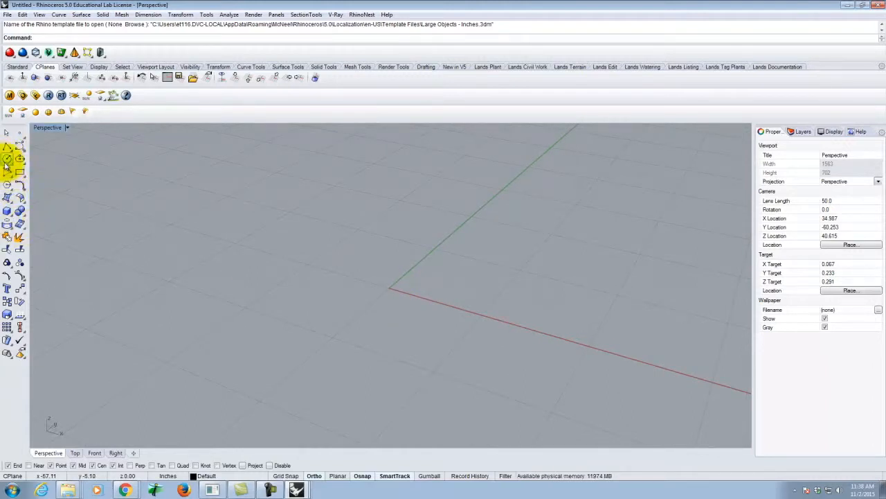
Step: Create a solid cylinder at the origin (0,0) with a 1-foot diameter and a height of 1.5 inches
{"action": "left_click", "coordinate": [8, 213]}
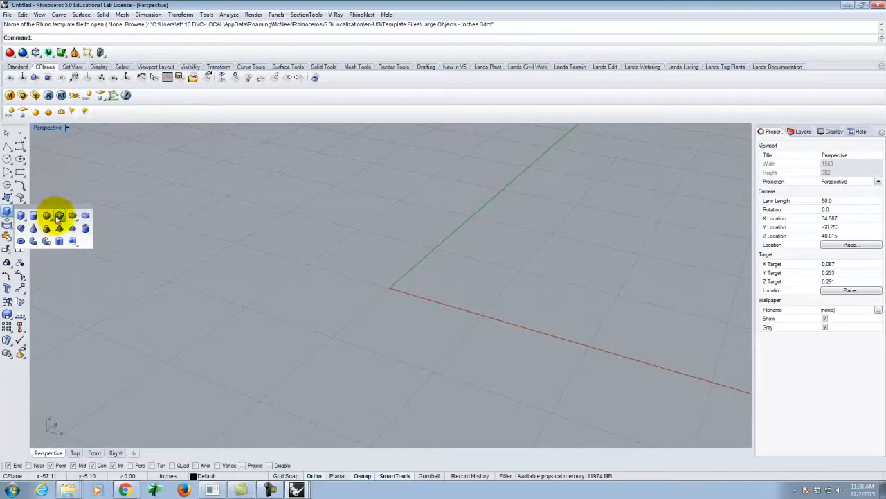
{"action": "left_click", "coordinate": [32, 214]}
{"action": "type", "text": "0"}
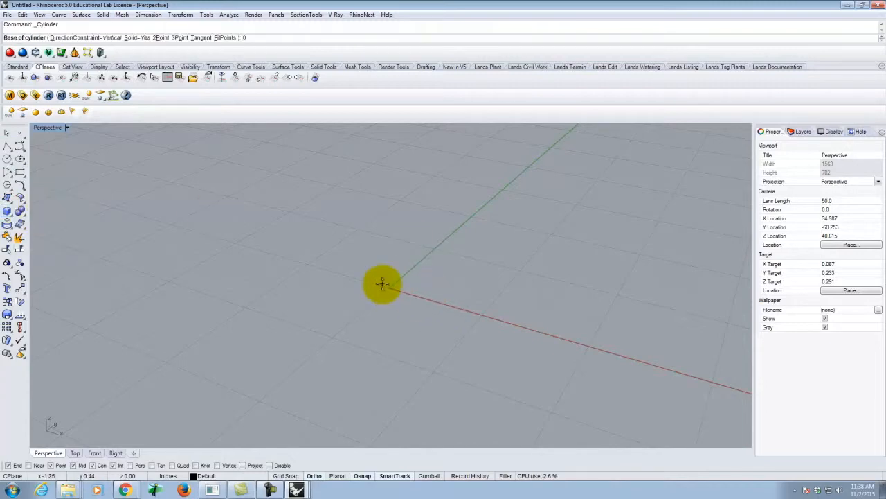
{"action": "type", "text": ",0"}
{"action": "key", "text": "Return"}
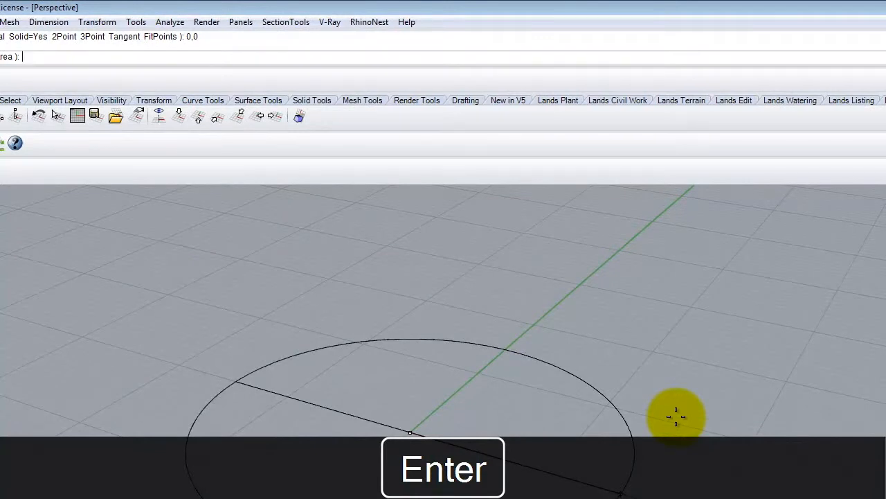
{"action": "type", "text": "1'"}
{"action": "key", "text": "Return"}
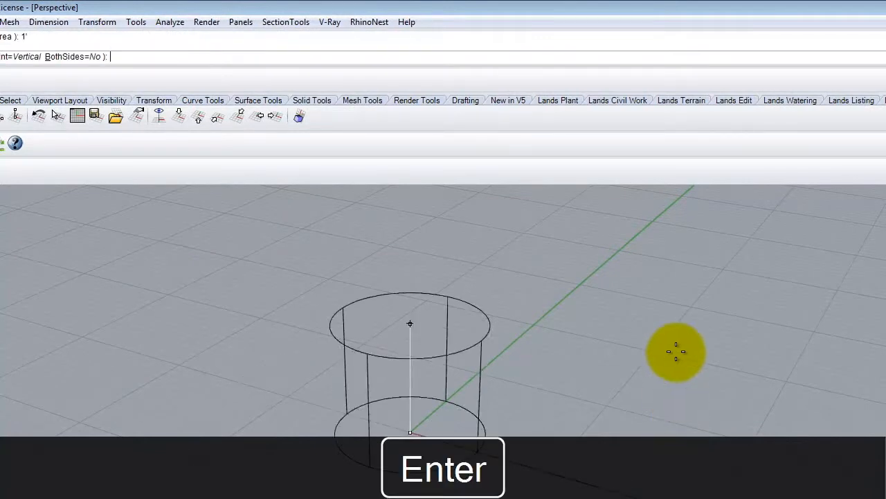
{"action": "type", "text": "1.5\""}
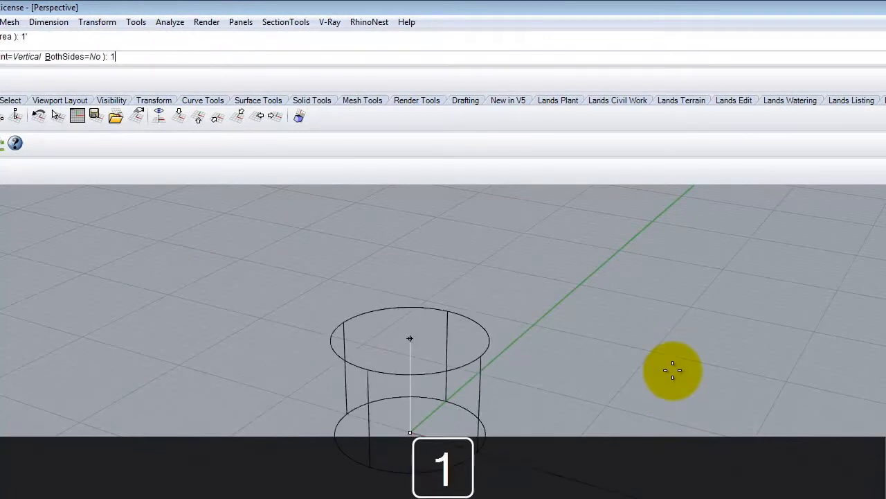
{"action": "key", "text": "Return"}
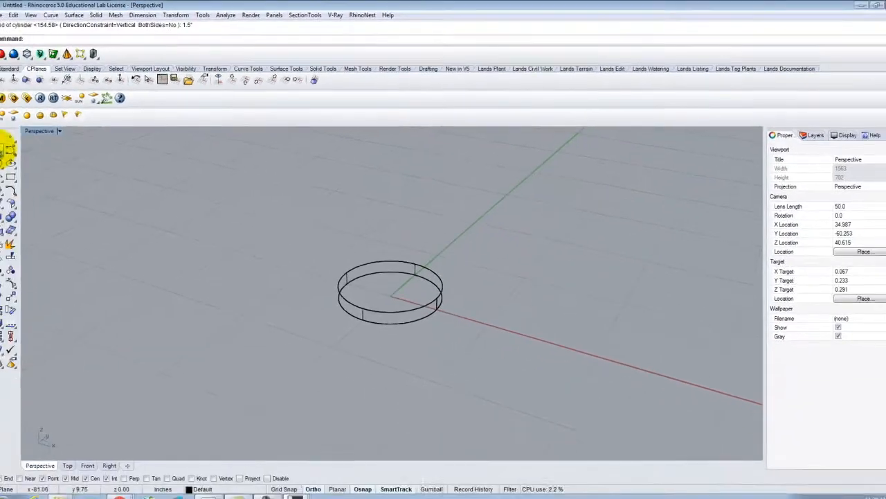
Step: In the four-viewport layout, start an interpolated curve at the centre of the base cylinder's top and place its second point 6' straight up
{"action": "left_click", "coordinate": [20, 145]}
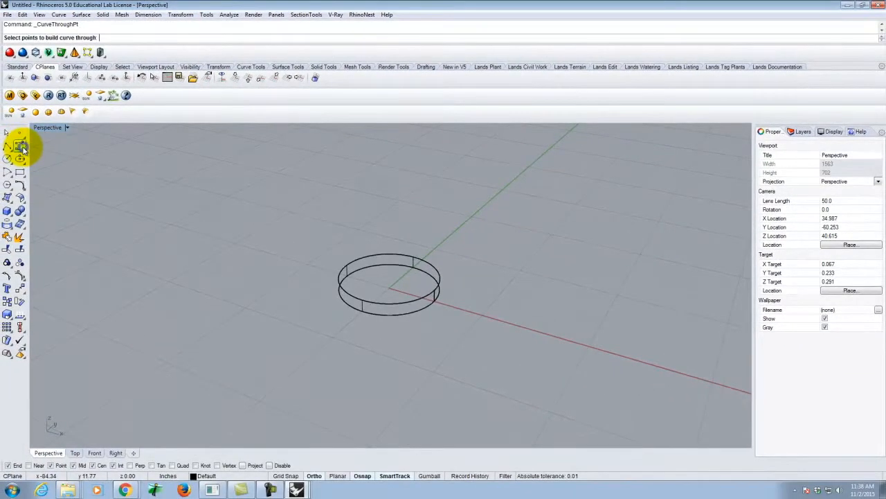
{"action": "left_click", "coordinate": [23, 149]}
{"action": "left_click", "coordinate": [44, 151]}
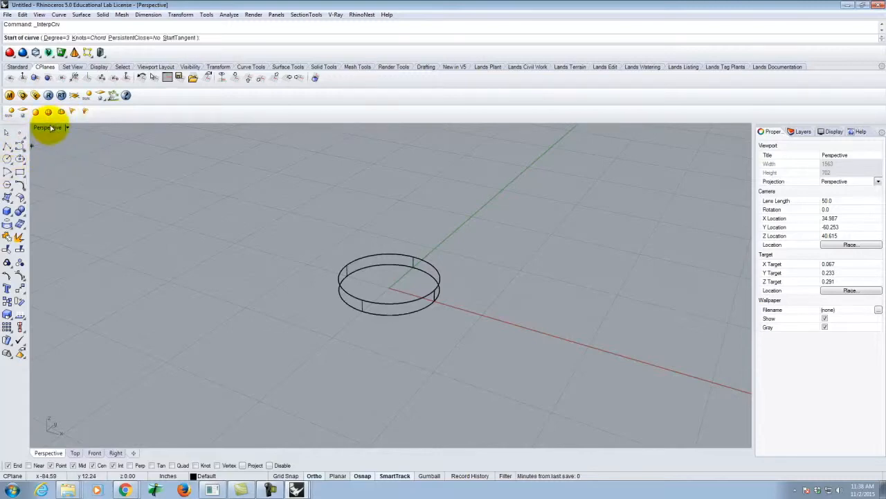
{"action": "double_click", "coordinate": [49, 129]}
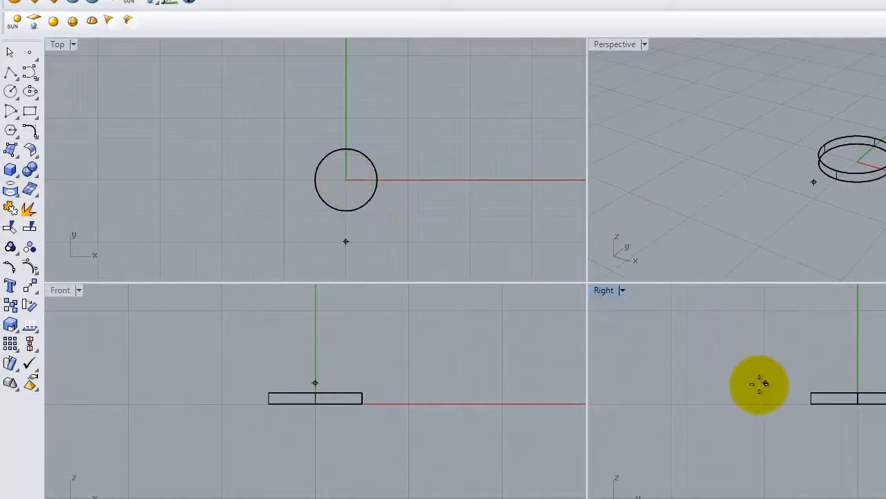
{"action": "left_click", "coordinate": [357, 209]}
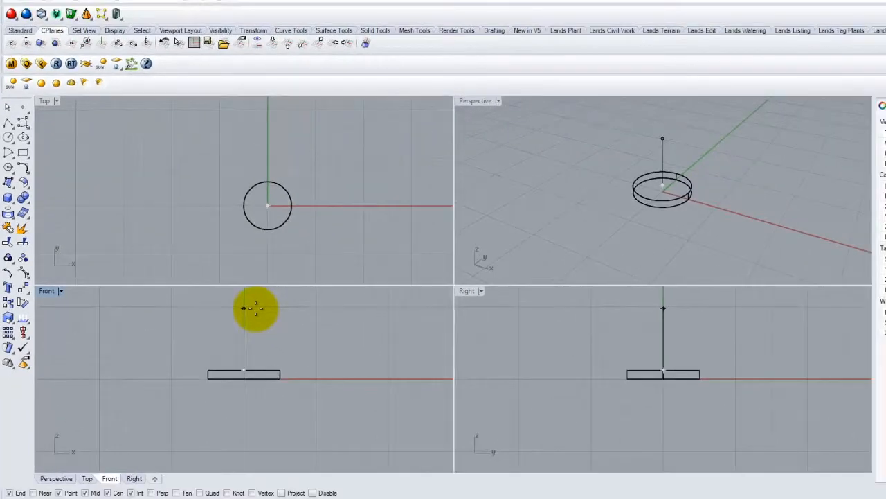
{"action": "type", "text": "6"}
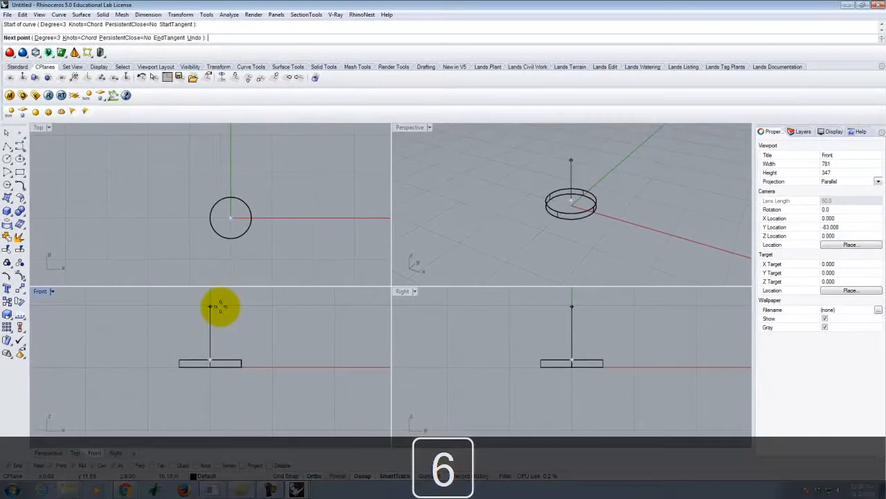
{"action": "key", "text": "Return"}
{"action": "scroll", "coordinate": [199, 356], "scroll_direction": "down", "scroll_amount": 6}
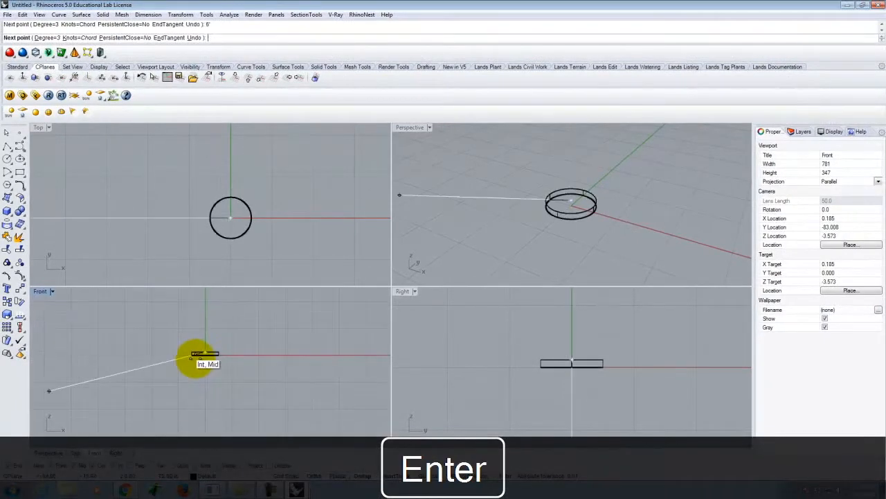
{"action": "left_click", "coordinate": [223, 293]}
{"action": "scroll", "coordinate": [234, 334], "scroll_direction": "down", "scroll_amount": 9}
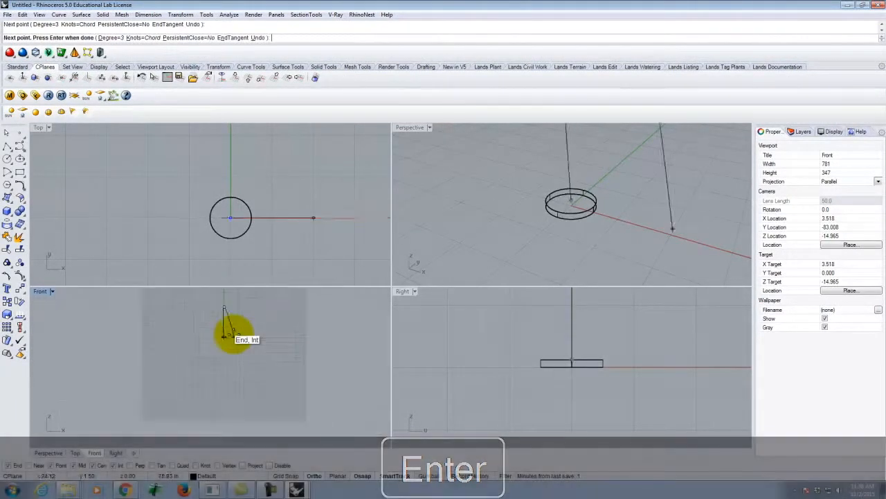
Step: Finish the interpolated curve with an end point 2' horizontally along X from the 6' point
{"action": "scroll", "coordinate": [233, 310], "scroll_direction": "up", "scroll_amount": 11}
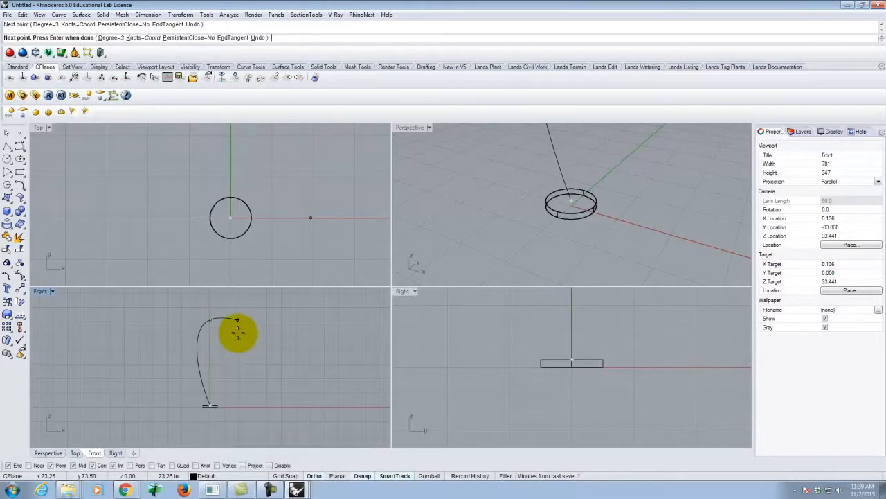
{"action": "type", "text": "2"}
{"action": "key", "text": "Return"}
{"action": "left_click", "coordinate": [237, 331]}
{"action": "scroll", "coordinate": [238, 327], "scroll_direction": "up", "scroll_amount": 3}
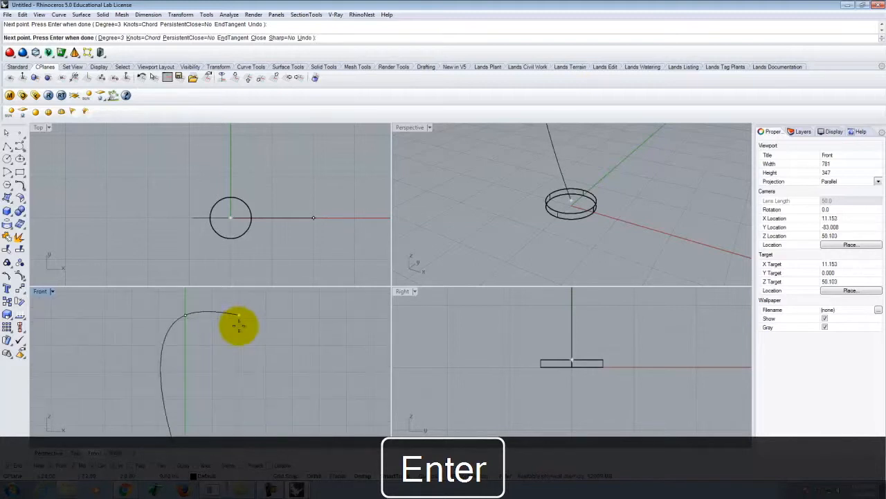
{"action": "key", "text": "Return"}
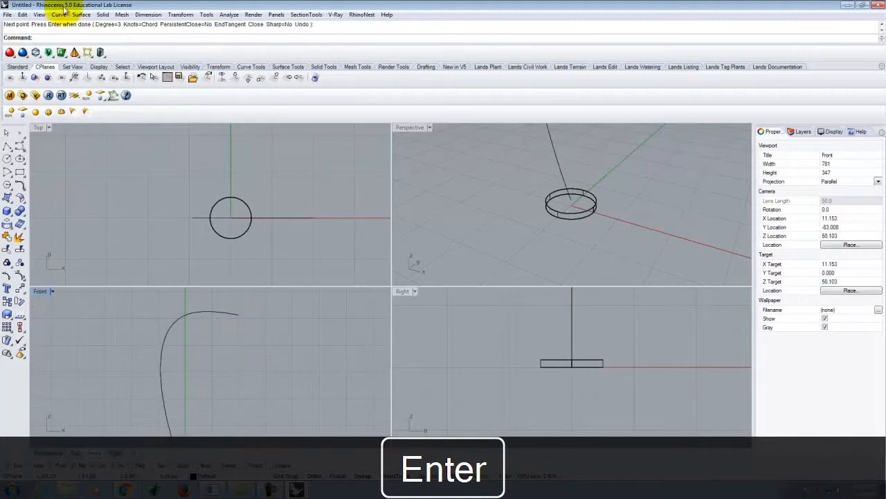
Step: Draw a 3" polyline segment straight down from the free end of the lamp arm curve
{"action": "left_click", "coordinate": [7, 146]}
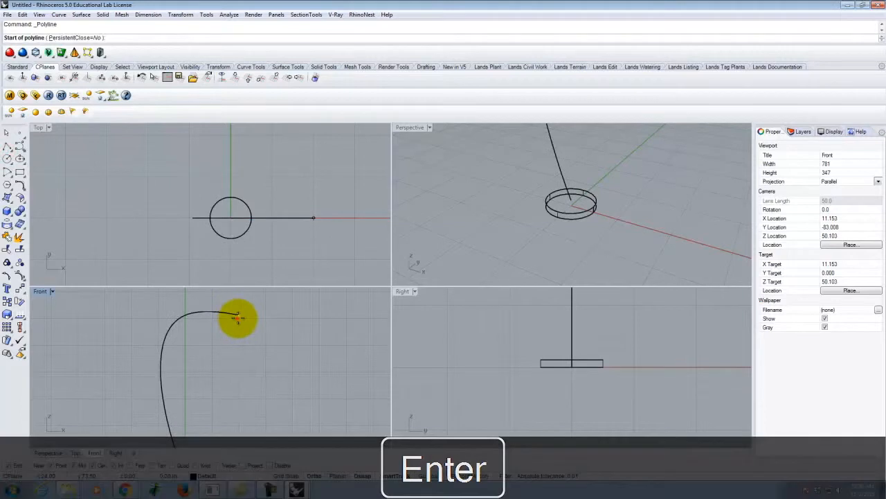
{"action": "left_click", "coordinate": [237, 318]}
{"action": "type", "text": "3"}
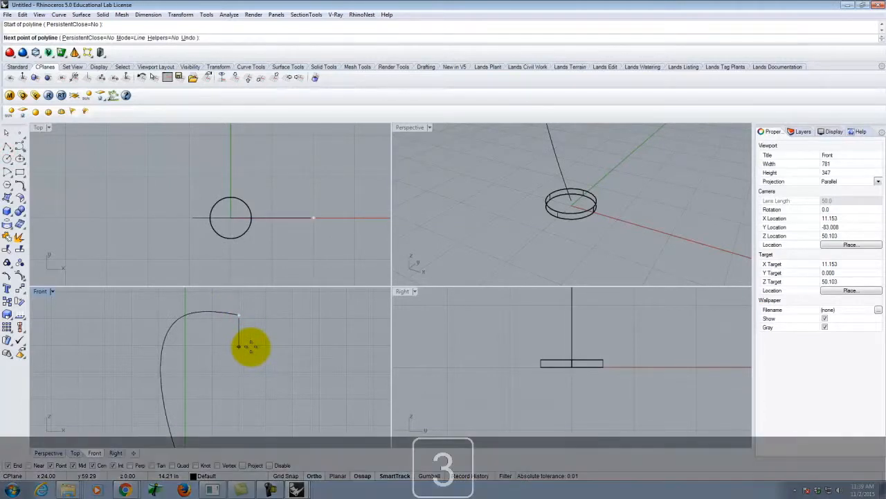
{"action": "key", "text": "Return"}
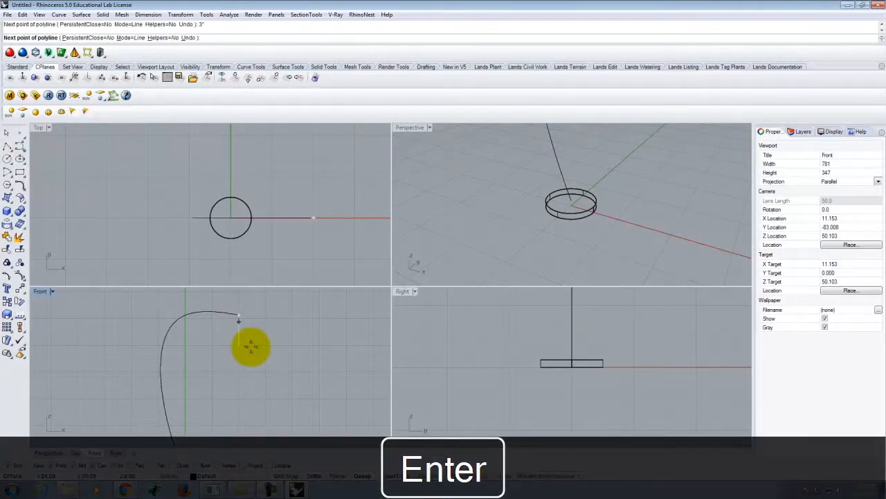
{"action": "left_click", "coordinate": [250, 346]}
{"action": "right_click", "coordinate": [251, 347]}
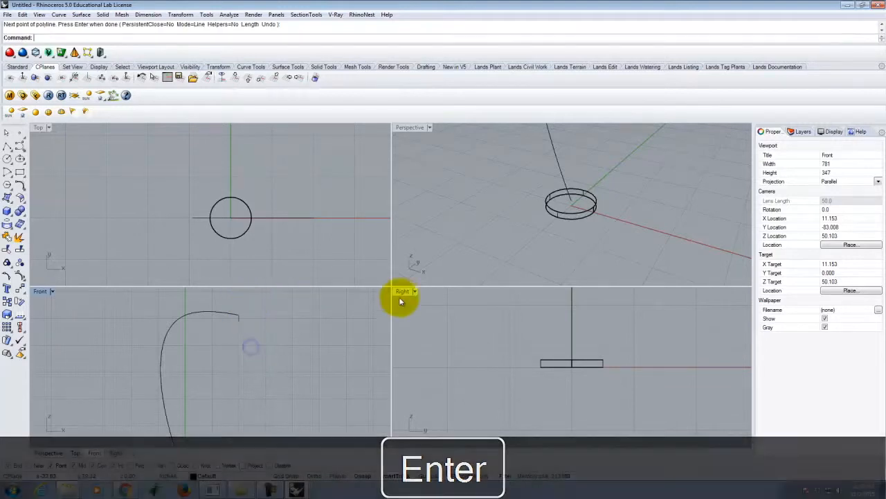
Step: Draw a circle with a 5/8" diameter at the foot of the arm curve on the base's top centre
{"action": "scroll", "coordinate": [400, 303], "scroll_direction": "down", "scroll_amount": 4}
{"action": "scroll", "coordinate": [187, 296], "scroll_direction": "down", "scroll_amount": 2}
{"action": "left_click", "coordinate": [184, 317]}
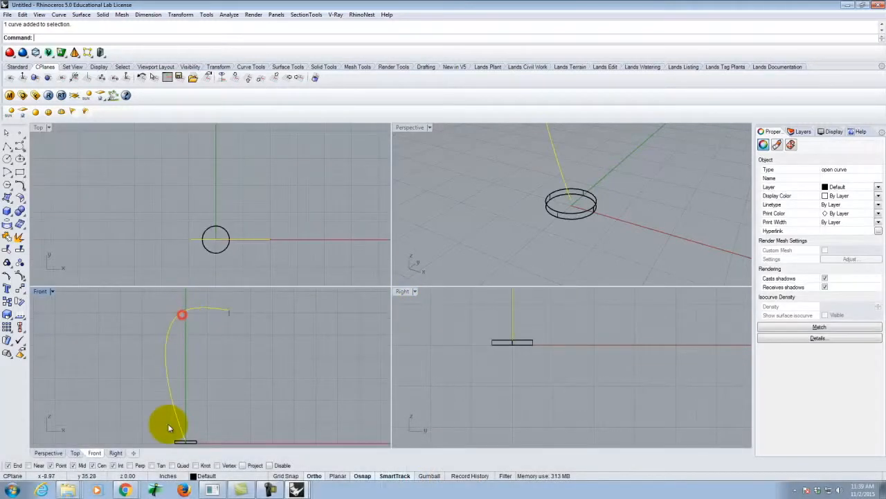
{"action": "left_click", "coordinate": [7, 158]}
{"action": "left_click", "coordinate": [570, 201]}
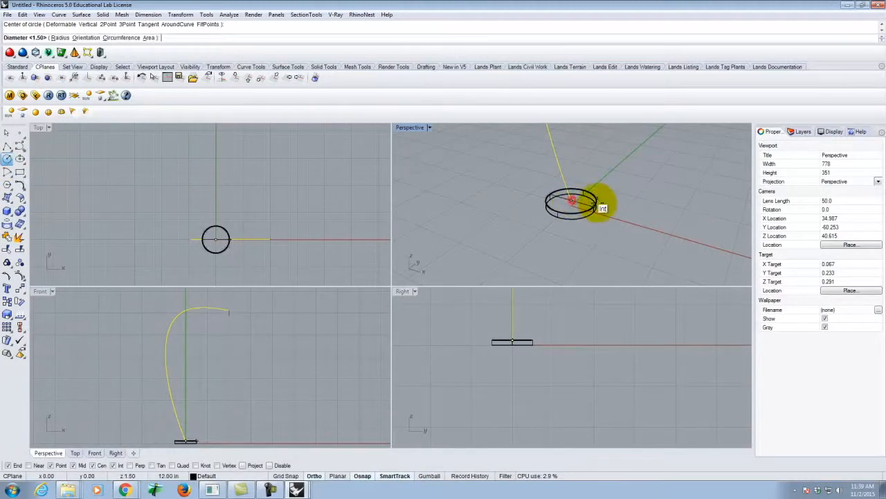
{"action": "scroll", "coordinate": [578, 207], "scroll_direction": "up", "scroll_amount": 4}
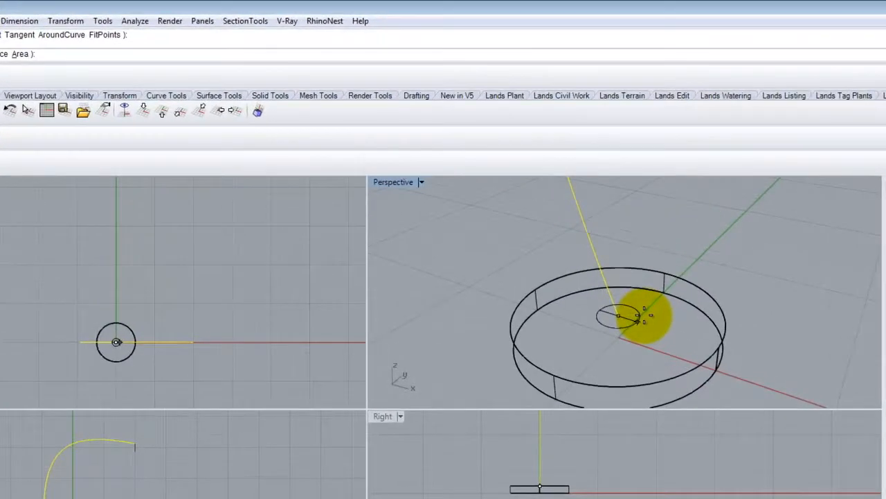
{"action": "type", "text": "d"}
{"action": "key", "text": "Return"}
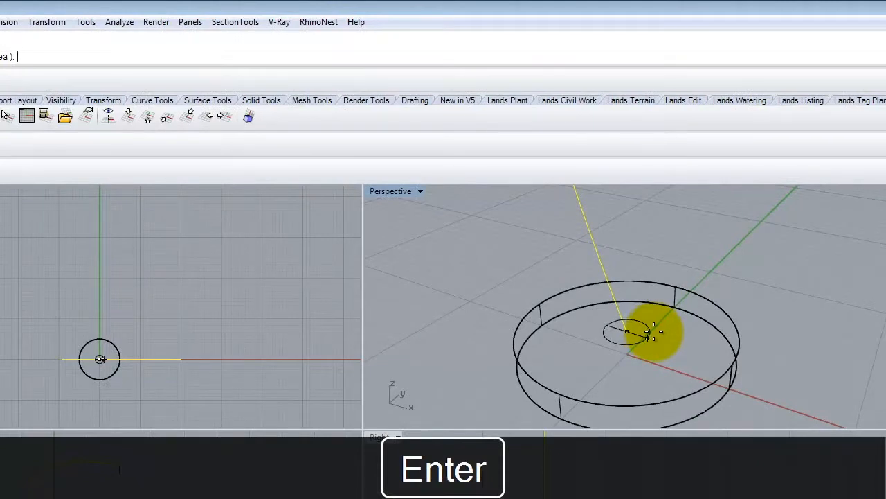
{"action": "type", "text": "5"}
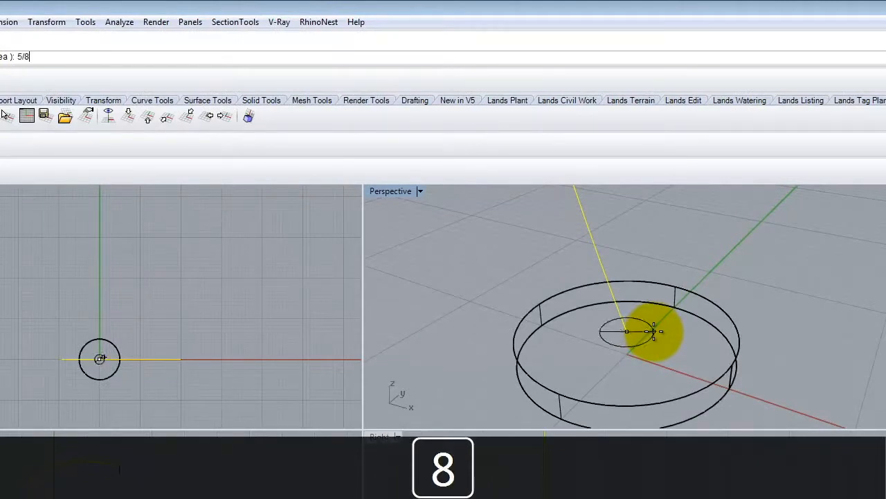
{"action": "type", "text": "/8"}
{"action": "key", "text": "Return"}
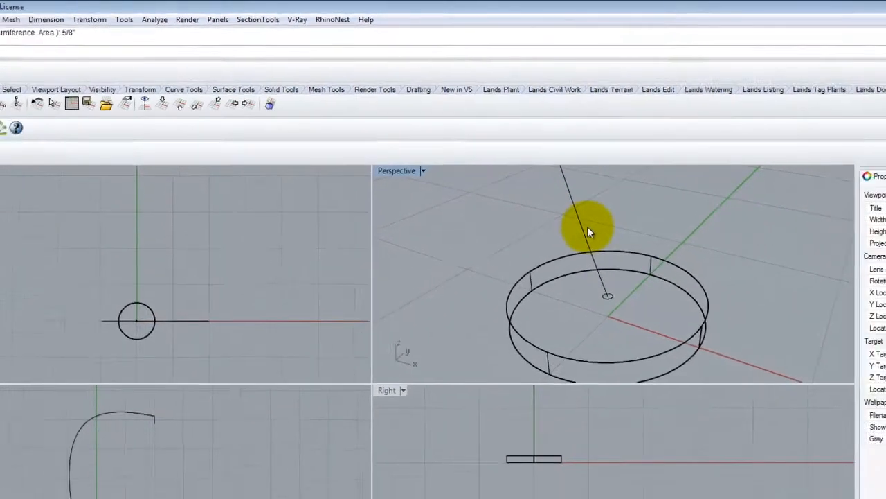
Step: Sweep the 5/8" circle along the arm curve with Sweep1, using the Freeform style and no simplification
{"action": "key", "text": "Return"}
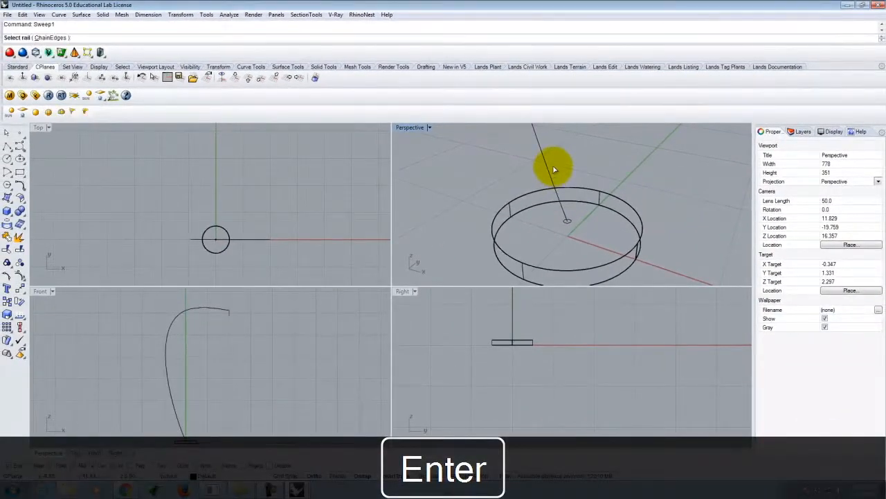
{"action": "left_click", "coordinate": [569, 224]}
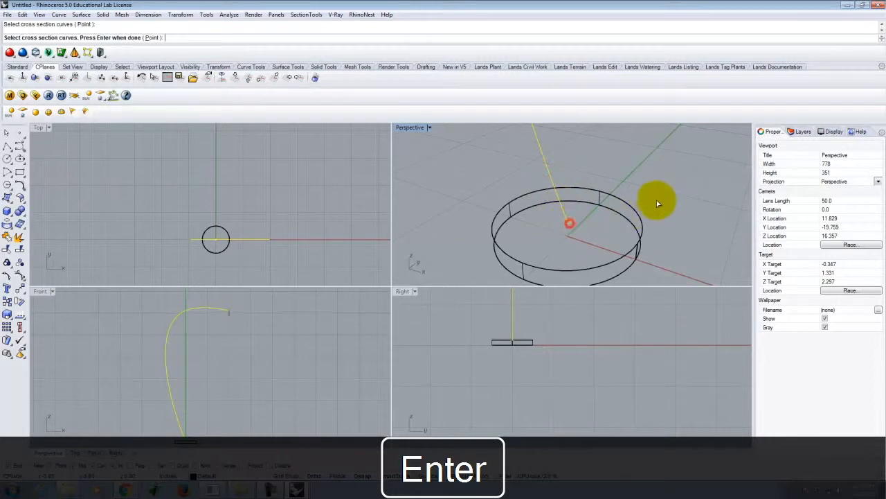
{"action": "key", "text": "Return"}
{"action": "key", "text": "Return"}
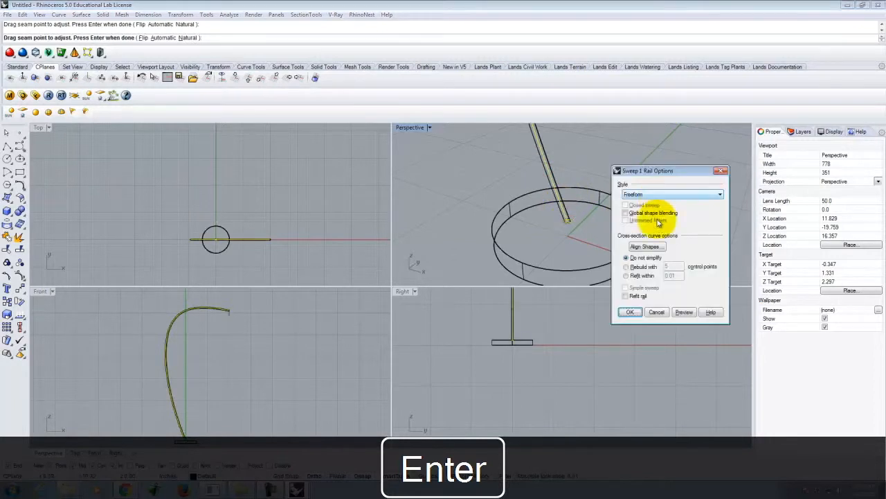
{"action": "left_click", "coordinate": [630, 312]}
{"action": "scroll", "coordinate": [580, 252], "scroll_direction": "down", "scroll_amount": 10}
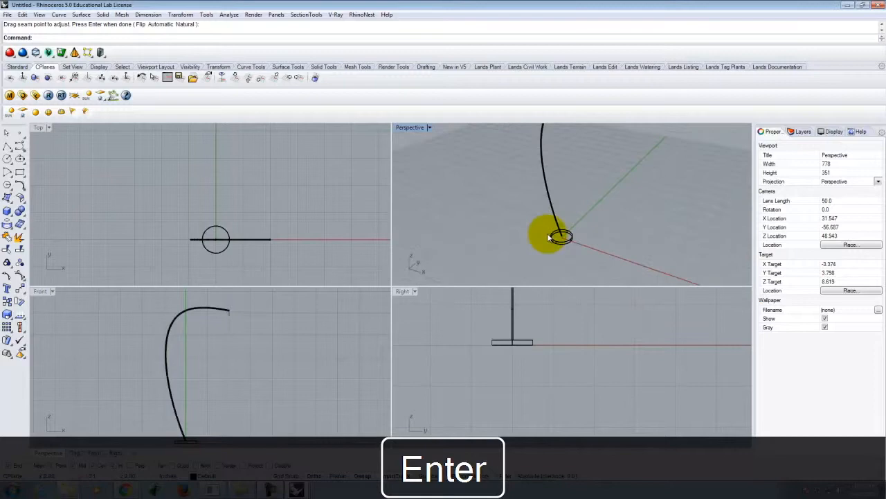
Step: Create a solid vertical cylinder 5/8" in diameter from the lower end of the short line to just above the arm's tip
{"action": "scroll", "coordinate": [552, 229], "scroll_direction": "up", "scroll_amount": 5}
{"action": "scroll", "coordinate": [581, 191], "scroll_direction": "up", "scroll_amount": 10}
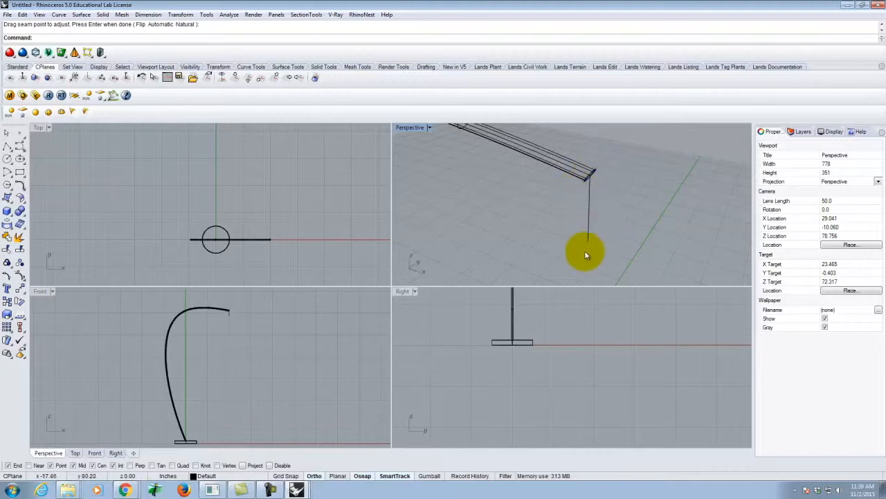
{"action": "left_click", "coordinate": [590, 220]}
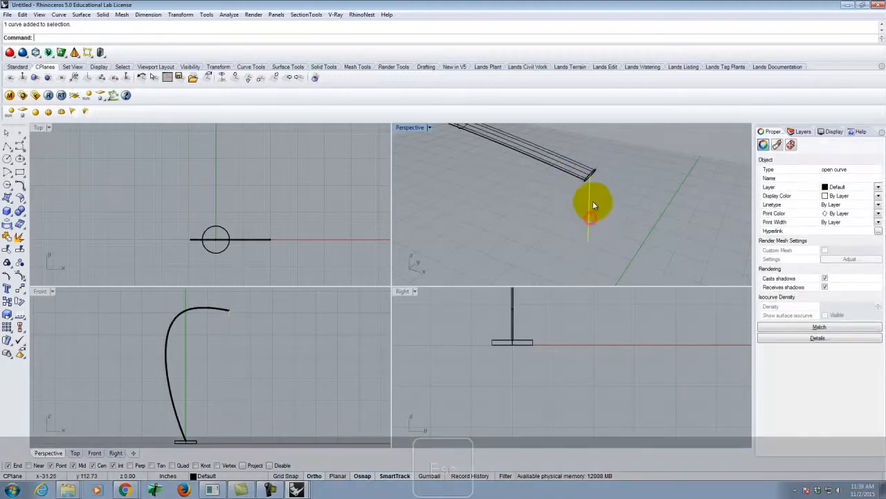
{"action": "key", "text": "Escape"}
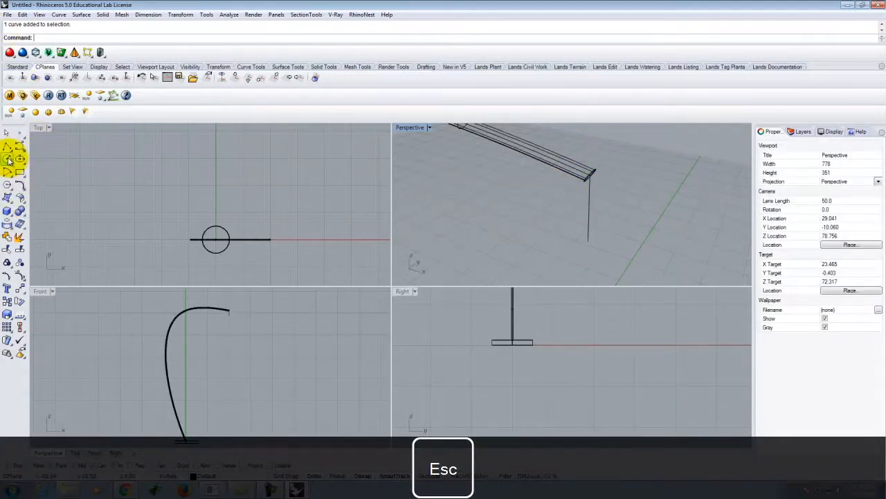
{"action": "left_click", "coordinate": [7, 211]}
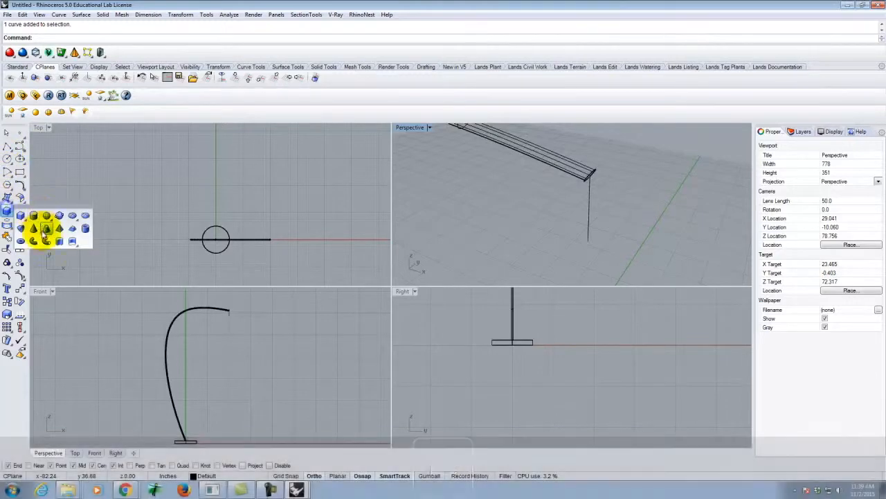
{"action": "left_click", "coordinate": [33, 215]}
{"action": "left_click", "coordinate": [615, 242]}
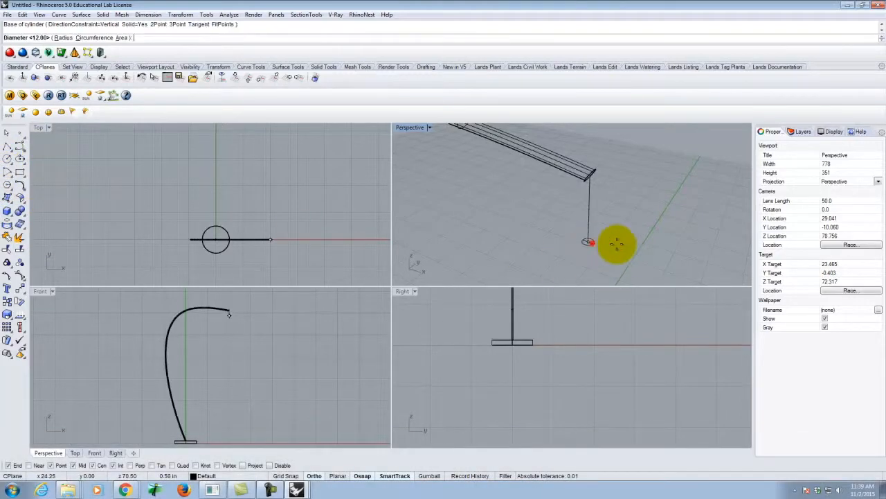
{"action": "type", "text": "5/8"}
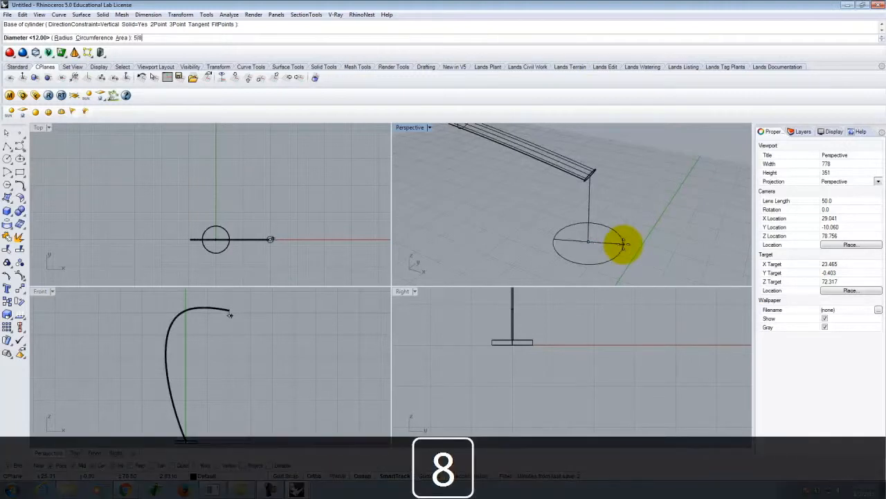
{"action": "key", "text": "shift+Return"}
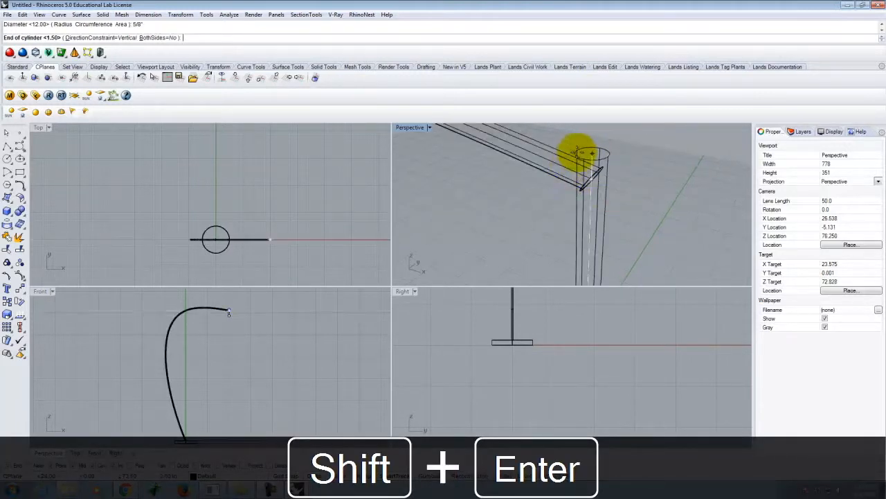
{"action": "left_click", "coordinate": [580, 146]}
{"action": "key", "text": "Escape"}
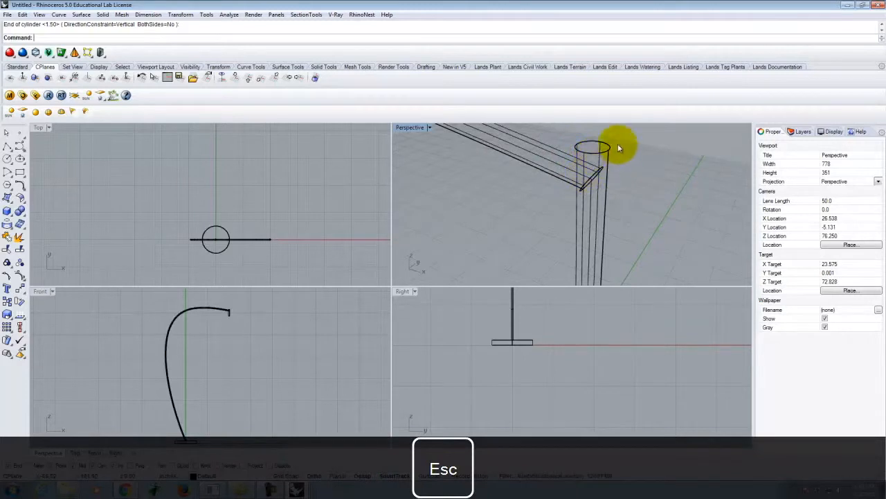
Step: Maximize the Perspective viewport with the arm's tip and its vertical cylinder in view
{"action": "left_click", "coordinate": [6, 134]}
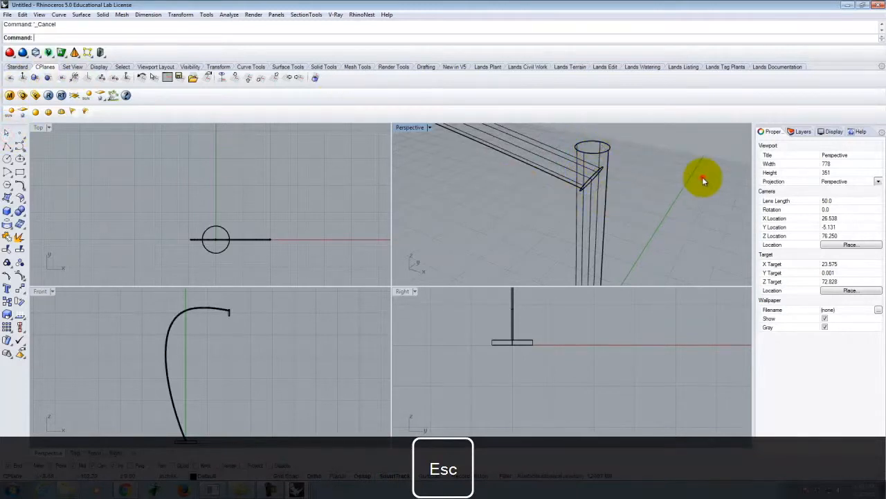
{"action": "scroll", "coordinate": [636, 160], "scroll_direction": "down", "scroll_amount": 4}
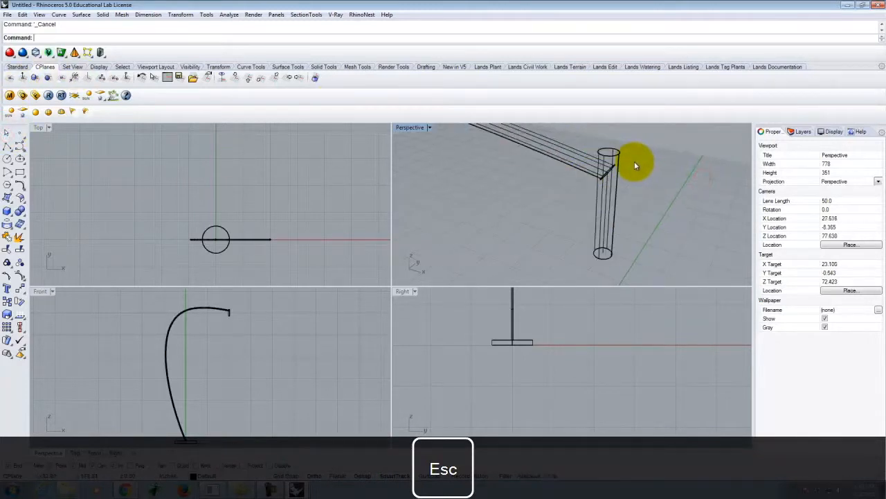
{"action": "double_click", "coordinate": [408, 129]}
{"action": "scroll", "coordinate": [500, 223], "scroll_direction": "down", "scroll_amount": 4}
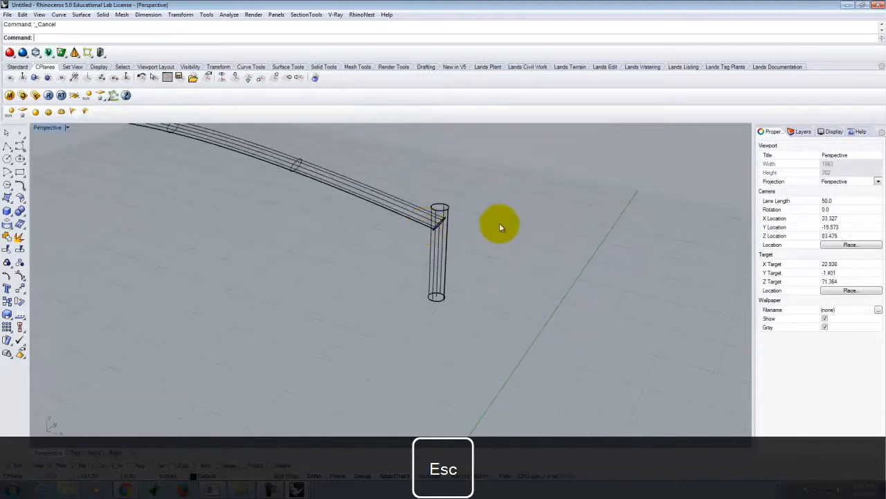
Step: Set the Perspective viewport's display mode to Shaded
{"action": "left_click", "coordinate": [67, 128]}
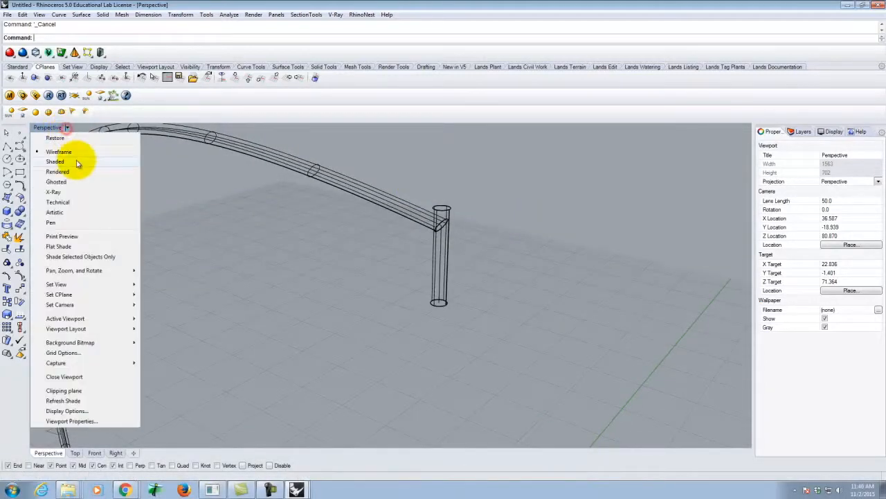
{"action": "left_click", "coordinate": [56, 161]}
{"action": "mouse_move", "coordinate": [519, 248]}
{"action": "right_mouse_down"}
{"action": "mouse_move", "coordinate": [523, 288]}
{"action": "mouse_move", "coordinate": [524, 233]}
{"action": "mouse_move", "coordinate": [554, 253]}
{"action": "mouse_move", "coordinate": [470, 253]}
{"action": "mouse_move", "coordinate": [514, 273]}
{"action": "mouse_move", "coordinate": [524, 247]}
{"action": "mouse_move", "coordinate": [526, 254]}
{"action": "right_mouse_up"}
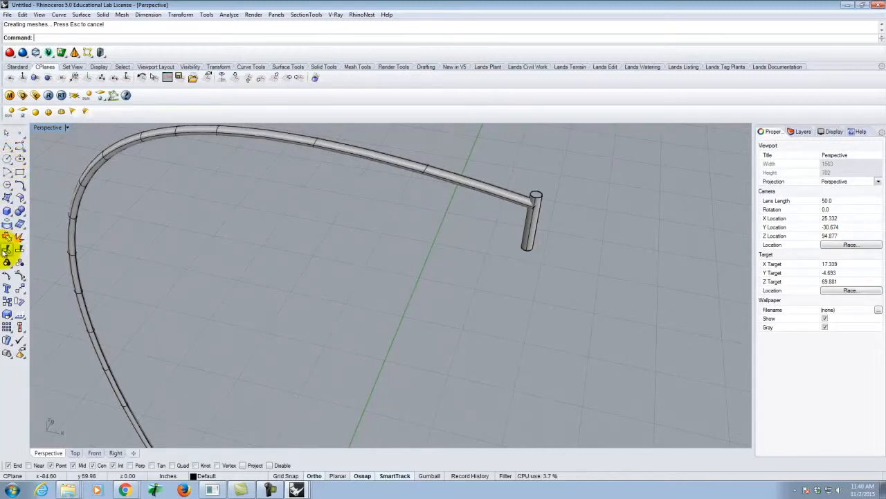
Step: Create a solid vertical cylinder 1' in diameter and 1' high, centred on the lower end of the arm tip's short rod
{"action": "left_click", "coordinate": [10, 215]}
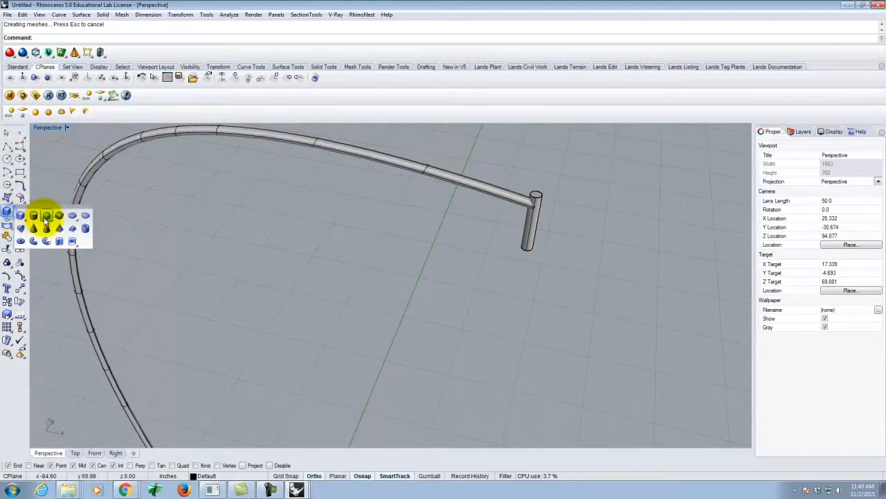
{"action": "left_click", "coordinate": [34, 216]}
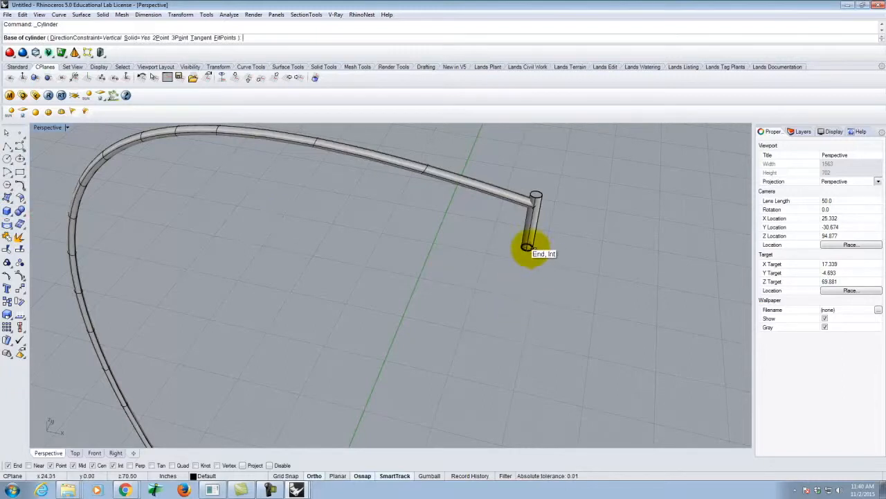
{"action": "left_click", "coordinate": [527, 247]}
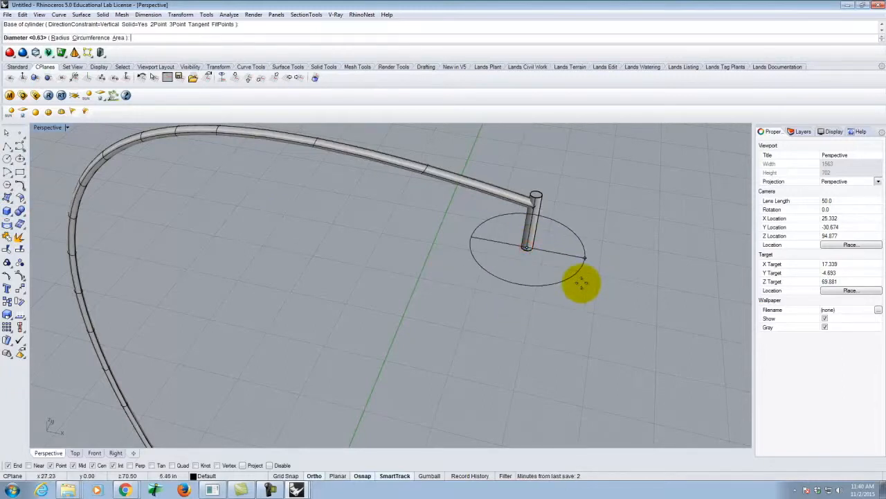
{"action": "type", "text": "1'"}
{"action": "key", "text": "Return"}
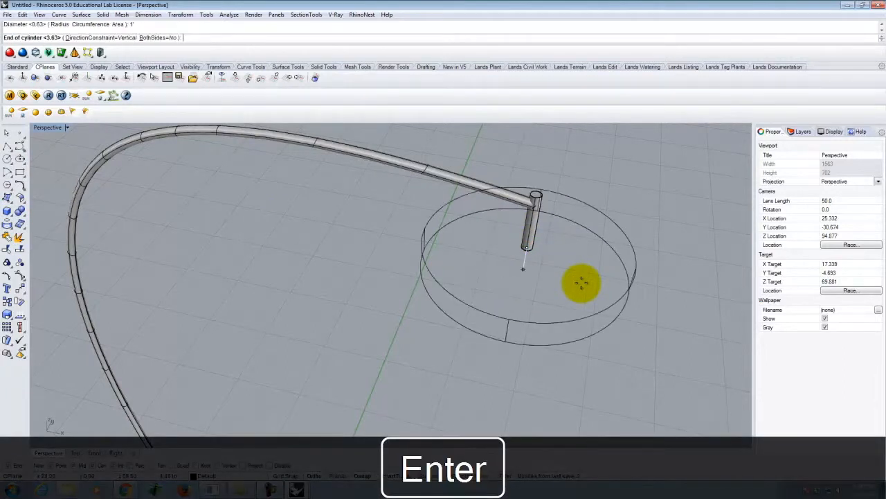
{"action": "type", "text": "1'"}
{"action": "key", "text": "Return"}
Step: Move the 1' cylinder vertically down by 9" so it surrounds the short rod
{"action": "scroll", "coordinate": [414, 367], "scroll_direction": "down", "scroll_amount": 7}
{"action": "left_click", "coordinate": [494, 296]}
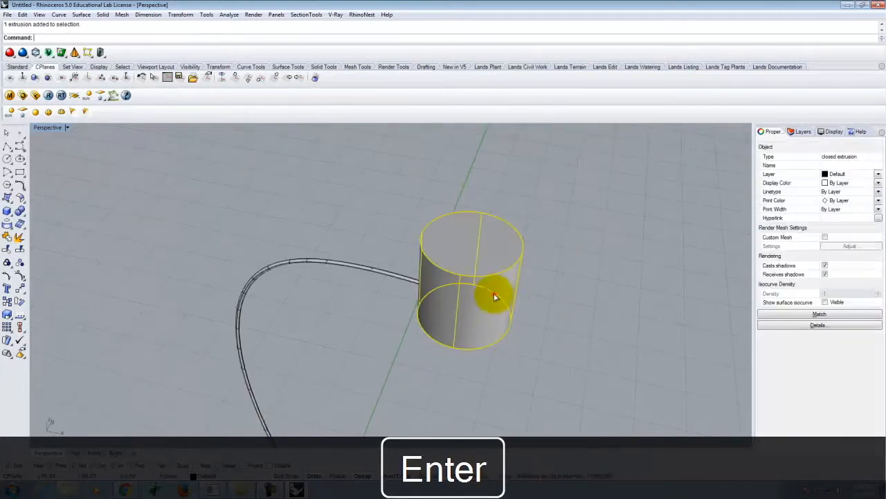
{"action": "type", "text": "M"}
{"action": "key", "text": "Return"}
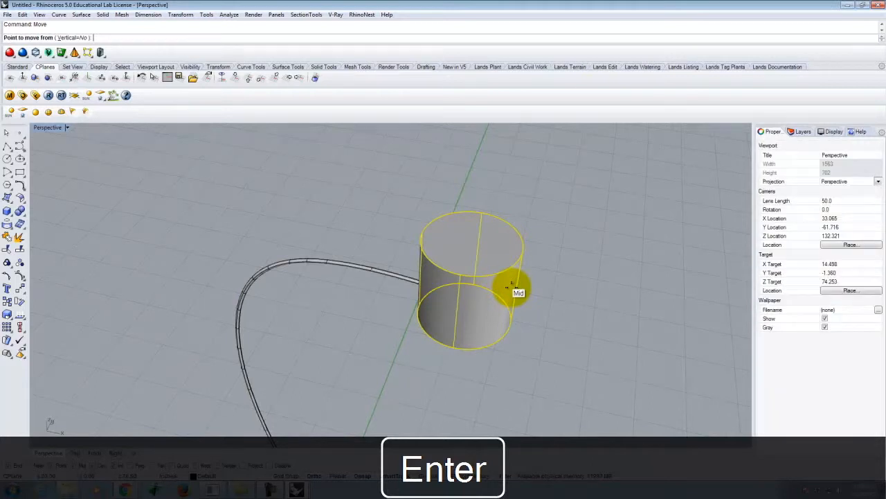
{"action": "left_click", "coordinate": [525, 248]}
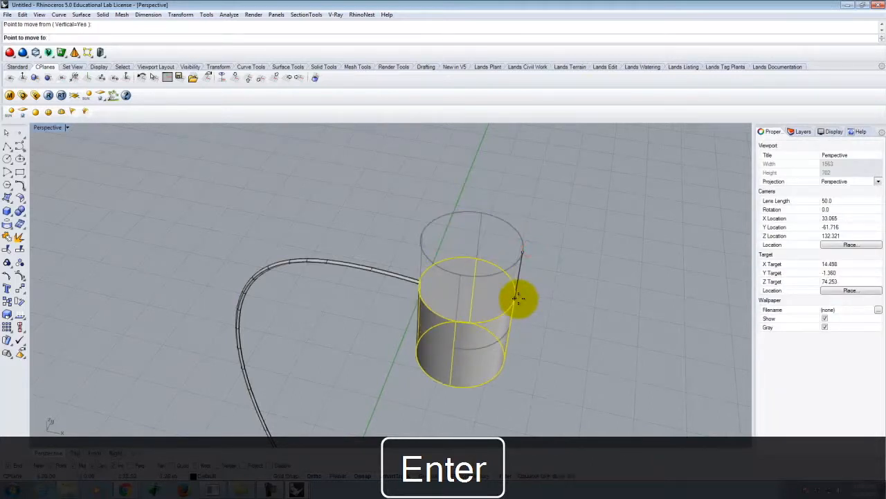
{"action": "type", "text": "-9"}
{"action": "key", "text": "Return"}
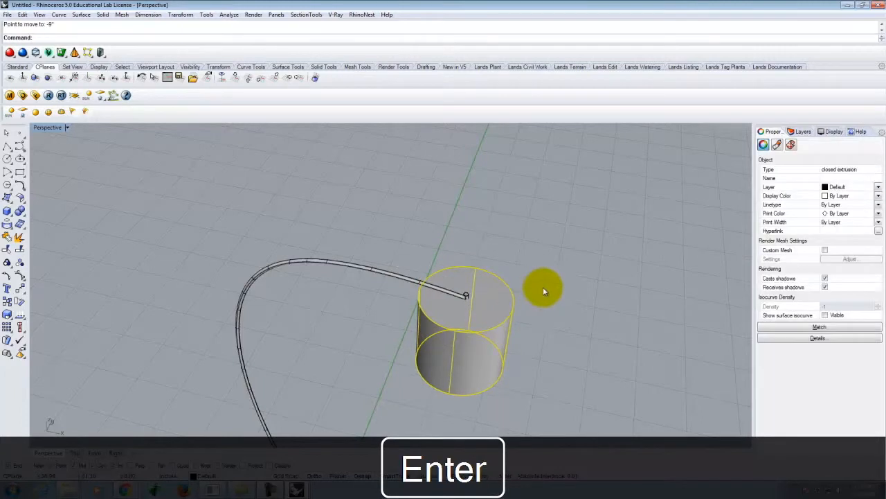
{"action": "key", "text": "Escape"}
Step: Explode the 1' cylinder and delete its top and bottom caps to leave an open lampshade
{"action": "left_click", "coordinate": [486, 311]}
{"action": "mouse_move", "coordinate": [483, 307]}
{"action": "right_mouse_down"}
{"action": "mouse_move", "coordinate": [506, 288]}
{"action": "mouse_move", "coordinate": [514, 263]}
{"action": "mouse_move", "coordinate": [473, 298]}
{"action": "right_mouse_up"}
{"action": "scroll", "coordinate": [473, 299], "scroll_direction": "up", "scroll_amount": 4}
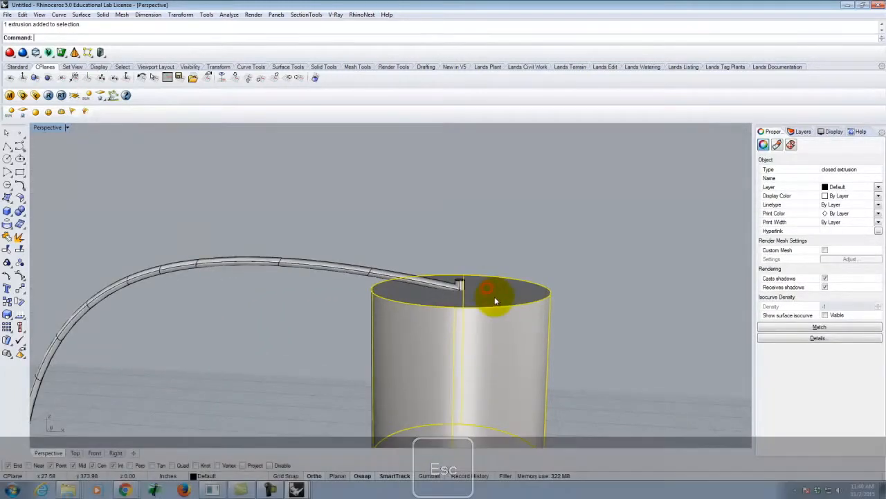
{"action": "key", "text": "Return"}
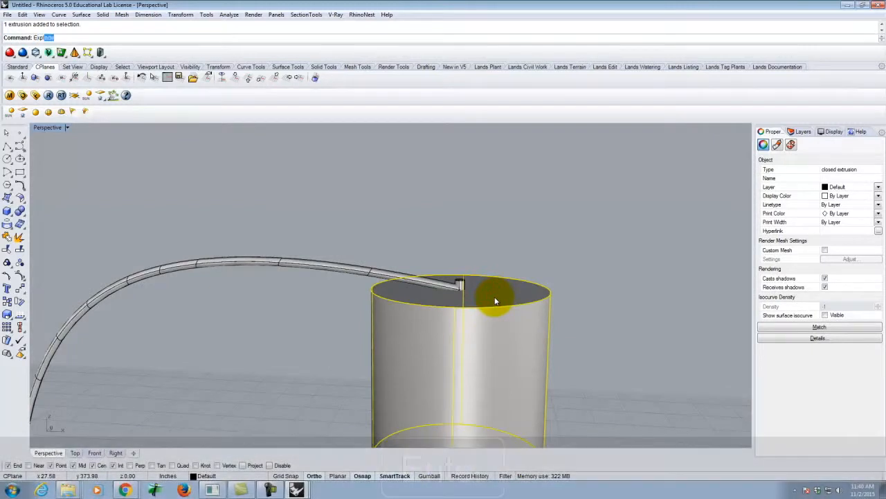
{"action": "left_click", "coordinate": [495, 299]}
{"action": "key", "text": "Delete"}
{"action": "scroll", "coordinate": [483, 305], "scroll_direction": "down", "scroll_amount": 3}
{"action": "right_click_drag", "start_coordinate": [548, 378], "coordinate": [524, 252]}
{"action": "left_click", "coordinate": [485, 364]}
{"action": "key", "text": "Delete"}
Step: Move the open lampshade slightly further down with a vertical Move
{"action": "scroll", "coordinate": [520, 345], "scroll_direction": "down", "scroll_amount": 8}
{"action": "right_click_drag", "start_coordinate": [473, 291], "coordinate": [508, 386]}
{"action": "scroll", "coordinate": [479, 286], "scroll_direction": "down", "scroll_amount": 6}
{"action": "scroll", "coordinate": [464, 356], "scroll_direction": "up", "scroll_amount": 4}
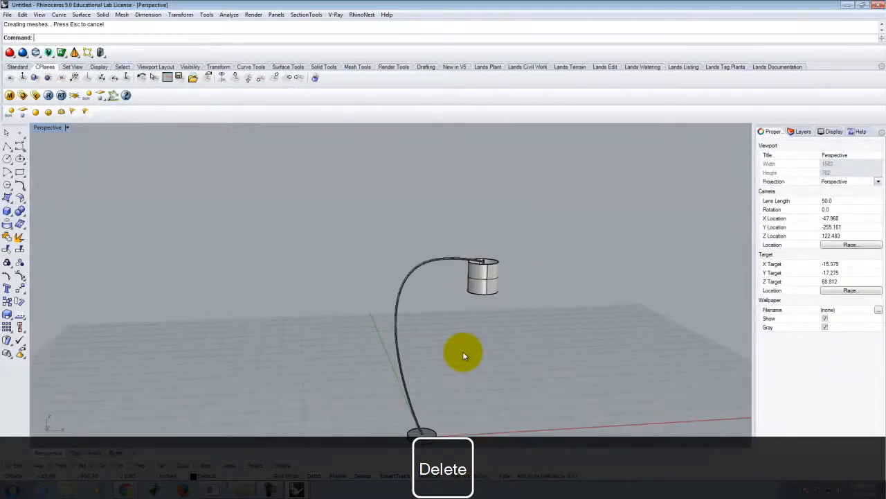
{"action": "scroll", "coordinate": [465, 257], "scroll_direction": "up", "scroll_amount": 3}
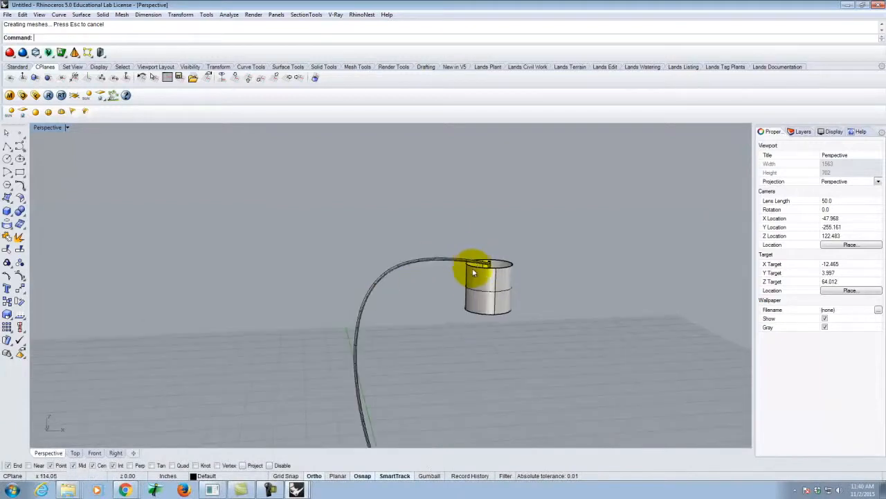
{"action": "left_click", "coordinate": [494, 296]}
{"action": "type", "text": "move"}
{"action": "key", "text": "Return"}
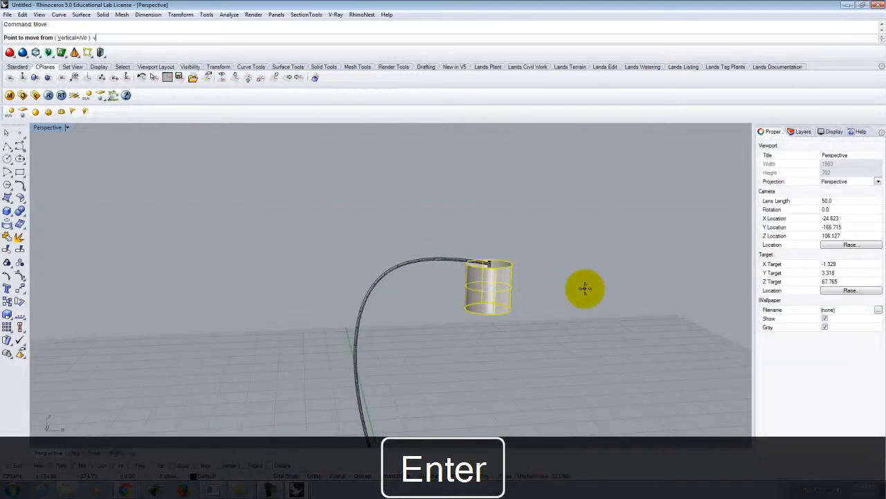
{"action": "left_click", "coordinate": [585, 289]}
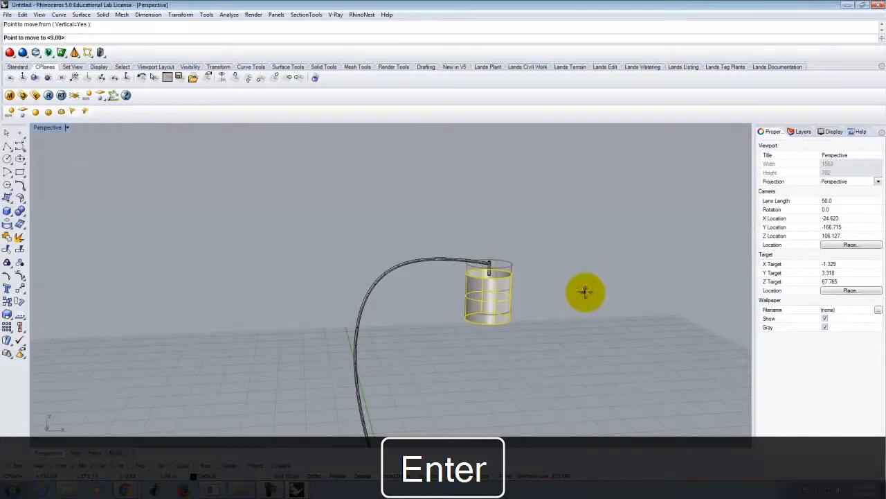
{"action": "type", "text": "-2"}
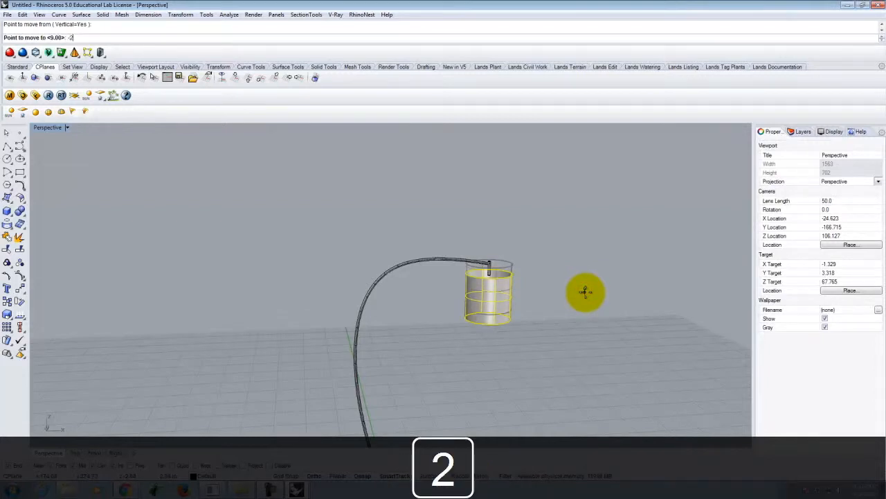
{"action": "key", "text": "Return"}
{"action": "key", "text": "Escape"}
Step: Rename the Default layer as FloorLamp1
{"action": "right_click_drag", "start_coordinate": [588, 289], "coordinate": [470, 358]}
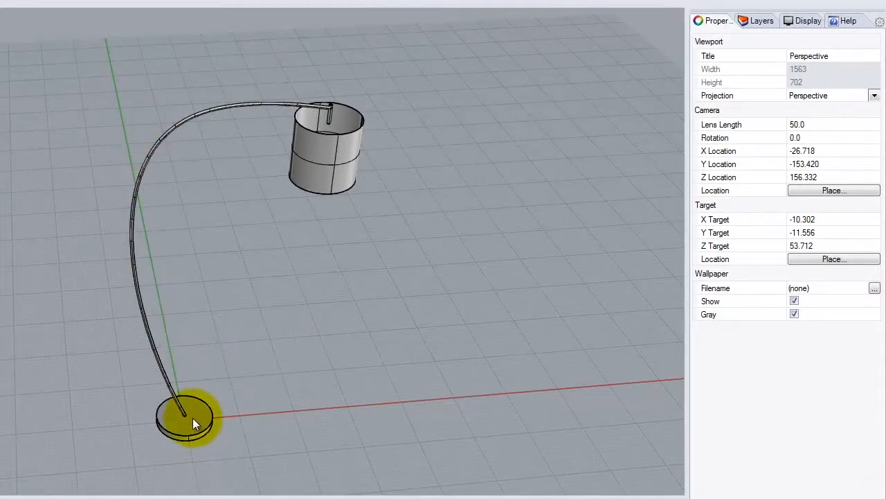
{"action": "left_click", "coordinate": [762, 21]}
{"action": "left_click", "coordinate": [714, 67]}
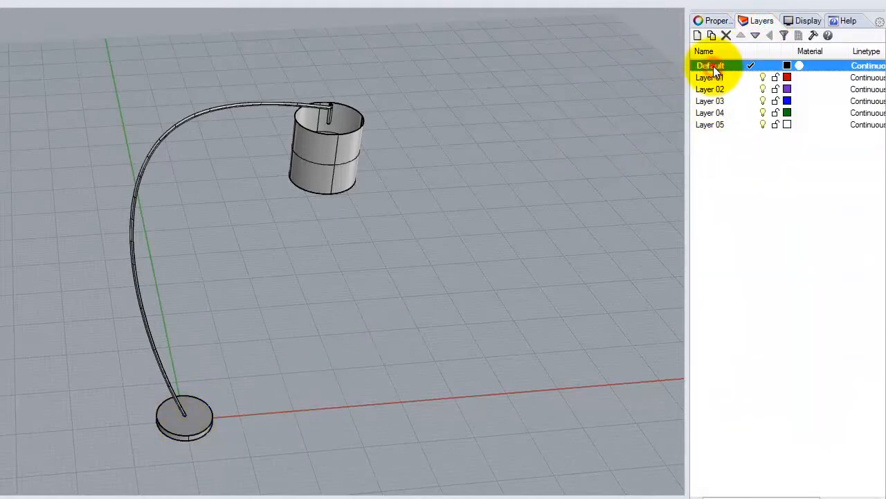
{"action": "type", "text": "Floor"}
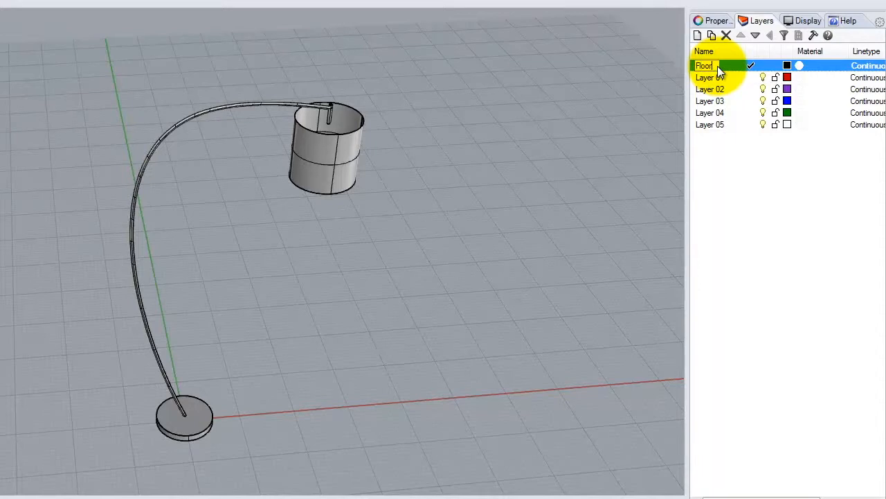
{"action": "type", "text": "Lamp 1"}
{"action": "key", "text": "Return"}
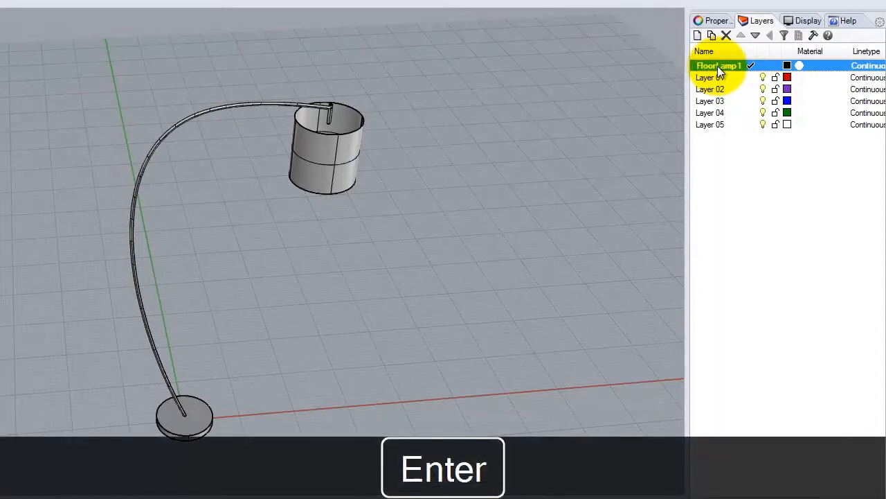
Step: Make Layer 01 a sublayer of FloorLamp1 and rename it as Stand
{"action": "left_click_drag", "start_coordinate": [715, 81], "coordinate": [721, 68]}
{"action": "left_click", "coordinate": [738, 77]}
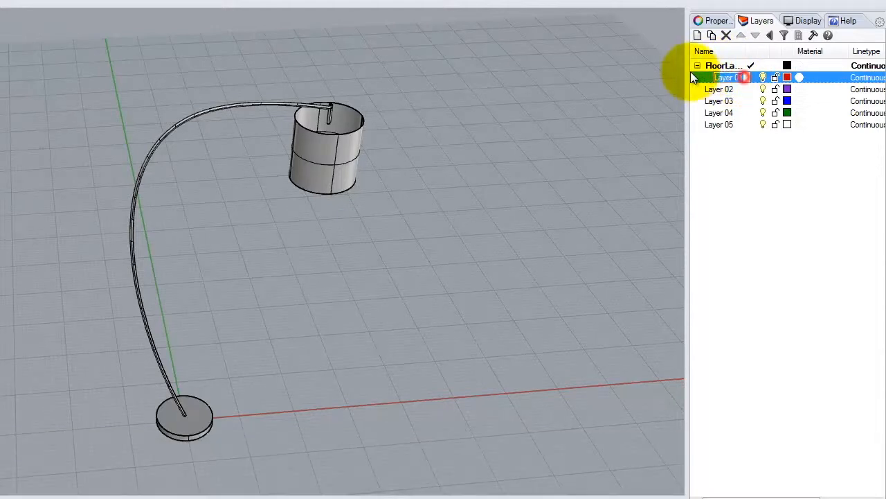
{"action": "type", "text": "San"}
{"action": "key", "text": "BackSpace"}
{"action": "key", "text": "BackSpace"}
{"action": "type", "text": "tand"}
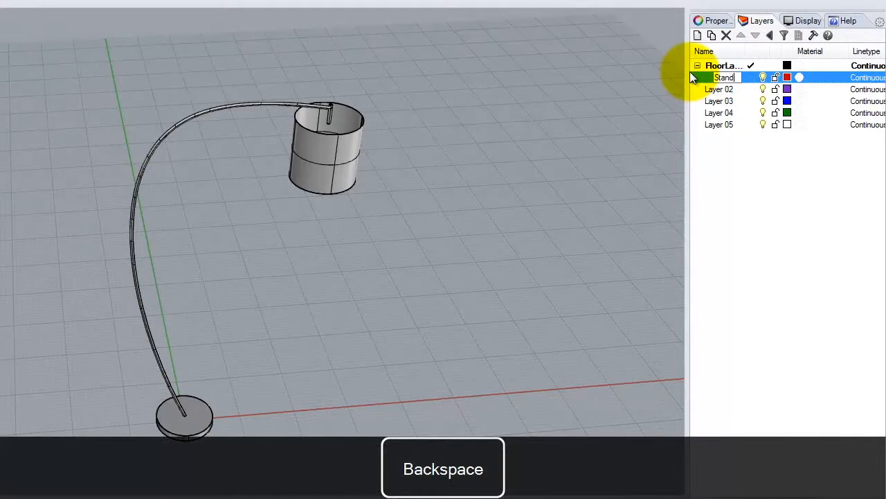
Step: Make Layer 02 a sublayer of FloorLamp1 and rename it as Shade
{"action": "left_click", "coordinate": [720, 90]}
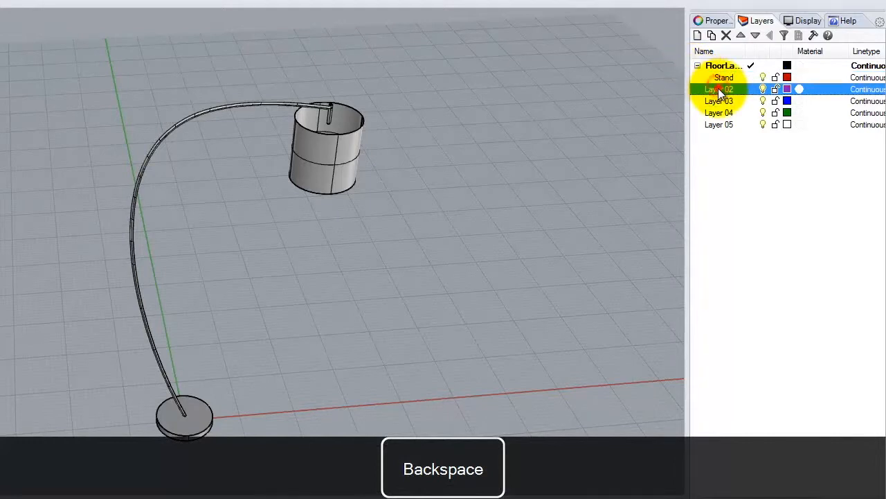
{"action": "left_click", "coordinate": [723, 90]}
{"action": "key", "text": "alt+a"}
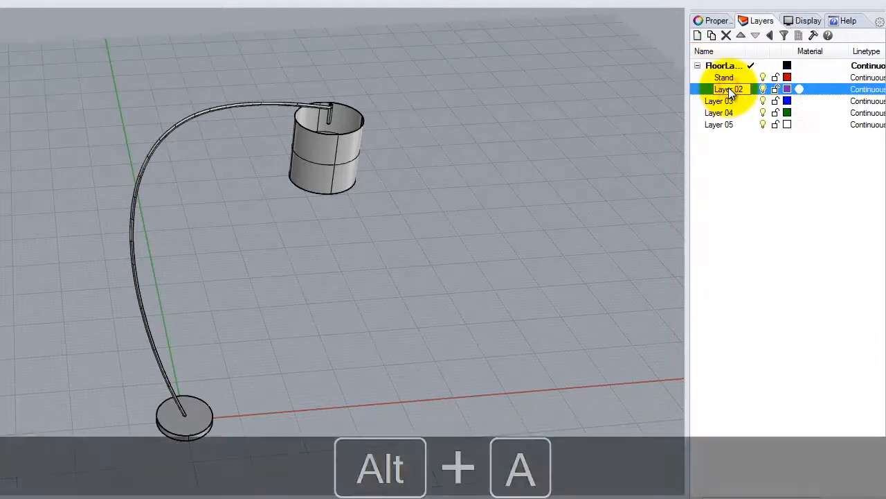
{"action": "left_click", "coordinate": [728, 89]}
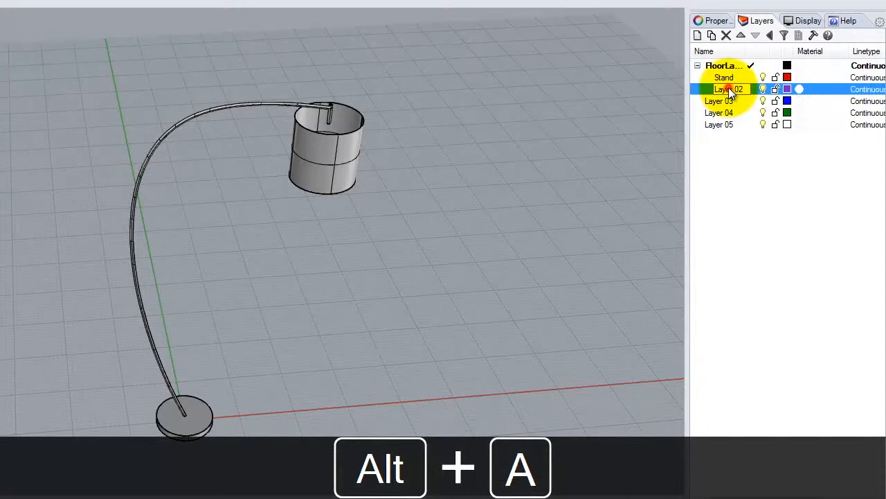
{"action": "type", "text": "Shade"}
{"action": "key", "text": "Return"}
Step: Assign the lamp's base, curved arm and short vertical rod to the Stand layer
{"action": "left_click", "coordinate": [529, 126]}
{"action": "right_click_drag", "start_coordinate": [497, 206], "coordinate": [444, 184]}
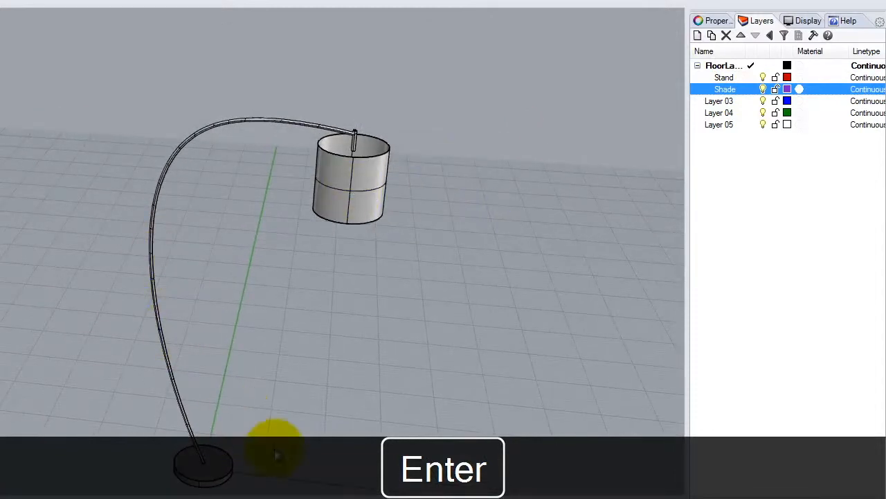
{"action": "left_click", "coordinate": [165, 348]}
{"action": "scroll", "coordinate": [358, 138], "scroll_direction": "up", "scroll_amount": 2}
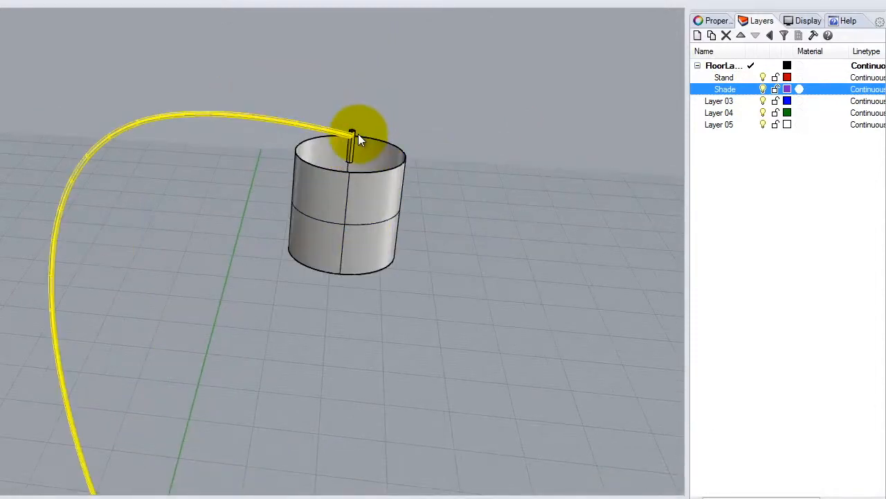
{"action": "left_click", "coordinate": [352, 147]}
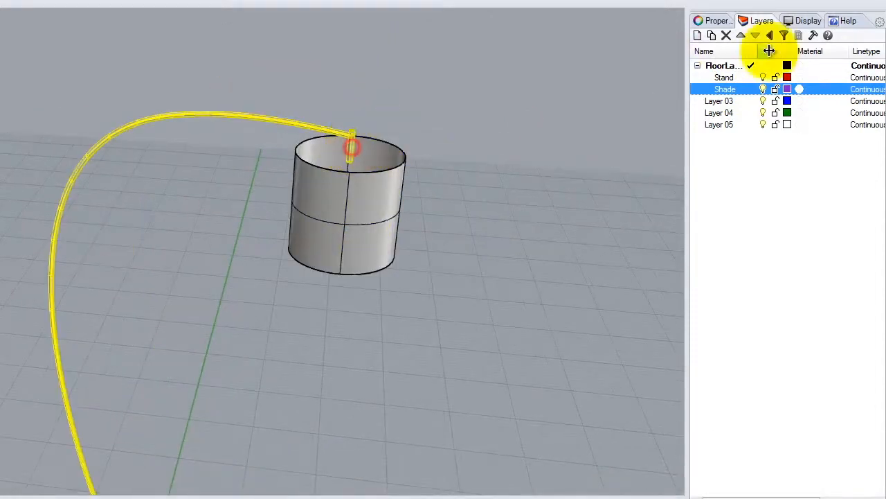
{"action": "right_click", "coordinate": [734, 78]}
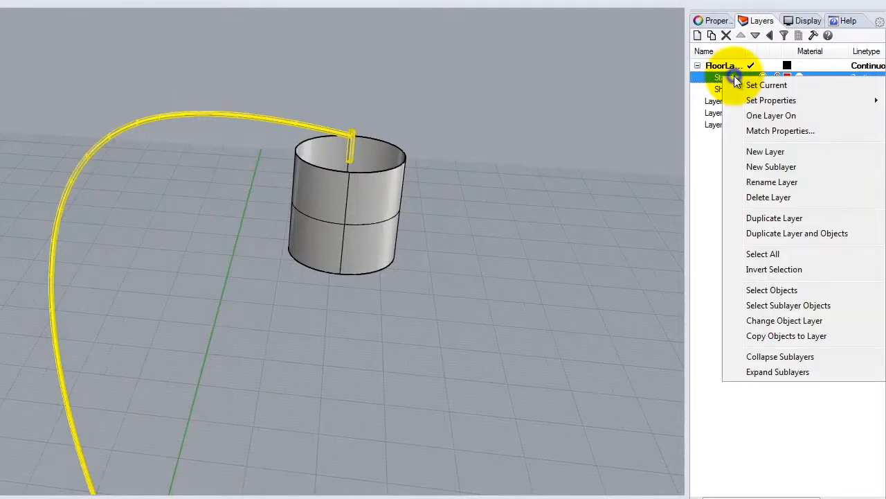
{"action": "left_click", "coordinate": [785, 321]}
{"action": "left_click", "coordinate": [463, 237]}
Step: Assign the open cylindrical lampshade to the Shade layer
{"action": "left_click", "coordinate": [359, 220]}
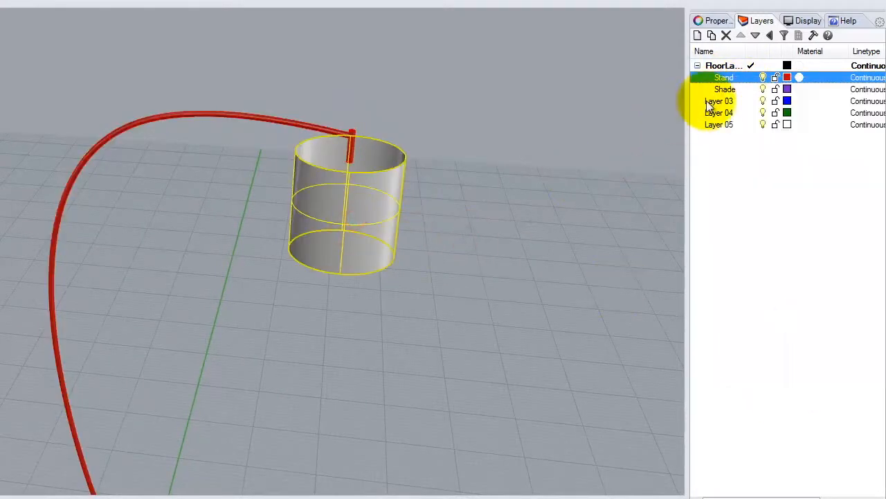
{"action": "right_click", "coordinate": [726, 89]}
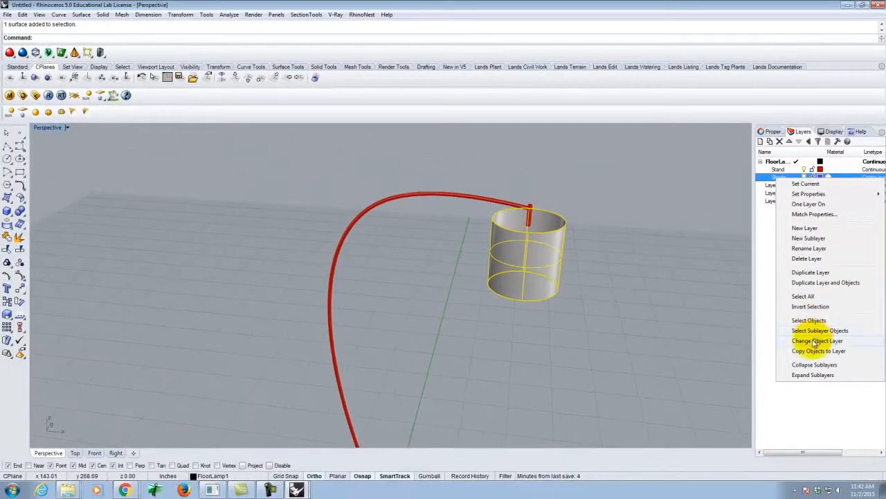
{"action": "left_click", "coordinate": [815, 341]}
{"action": "key", "text": "Escape"}
{"action": "right_click_drag", "start_coordinate": [630, 254], "coordinate": [565, 363]}
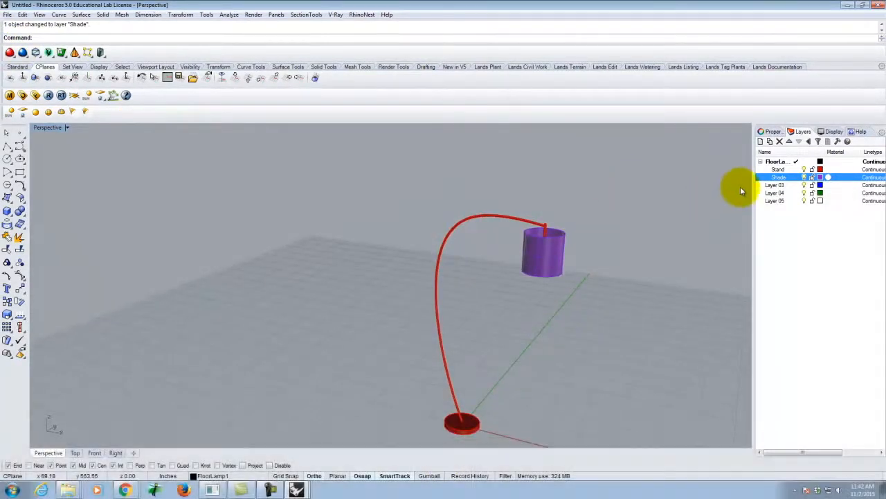
Step: Delete the unused layers Layer 03, Layer 04 and Layer 05, and select the Stand layer
{"action": "left_click", "coordinate": [774, 185]}
{"action": "left_click", "coordinate": [777, 201], "text": "shift"}
{"action": "left_click", "coordinate": [780, 141]}
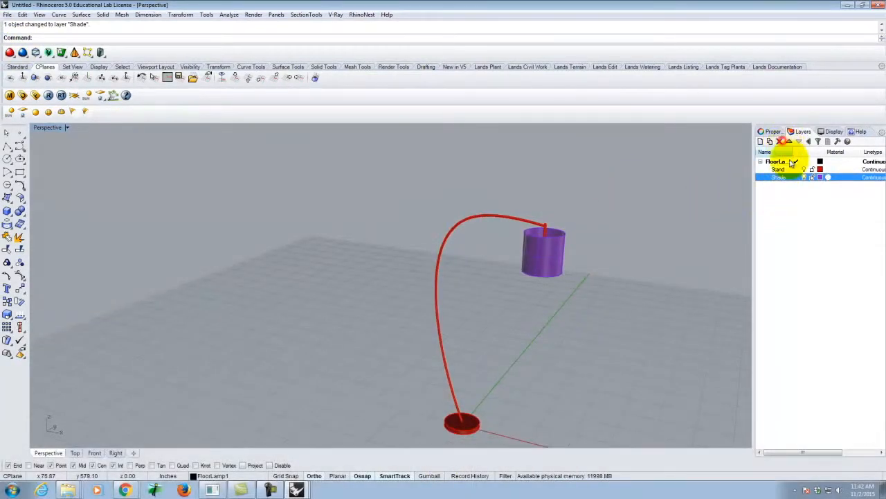
{"action": "left_click", "coordinate": [779, 169]}
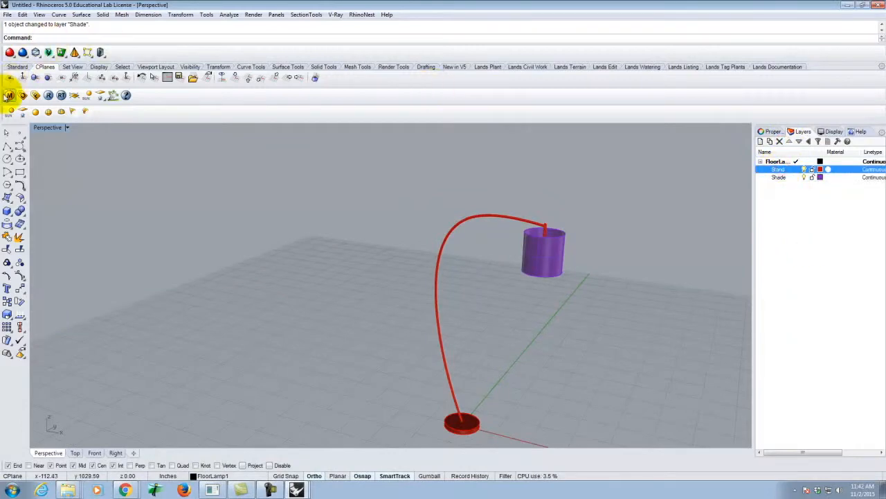
Step: Load Chrome.vismat into the V-Ray scene materials from Resources > V-Ray Materials > Metal > Chrome on the KINGFISHER (J:) drive
{"action": "left_click", "coordinate": [9, 95]}
{"action": "left_click", "coordinate": [294, 199]}
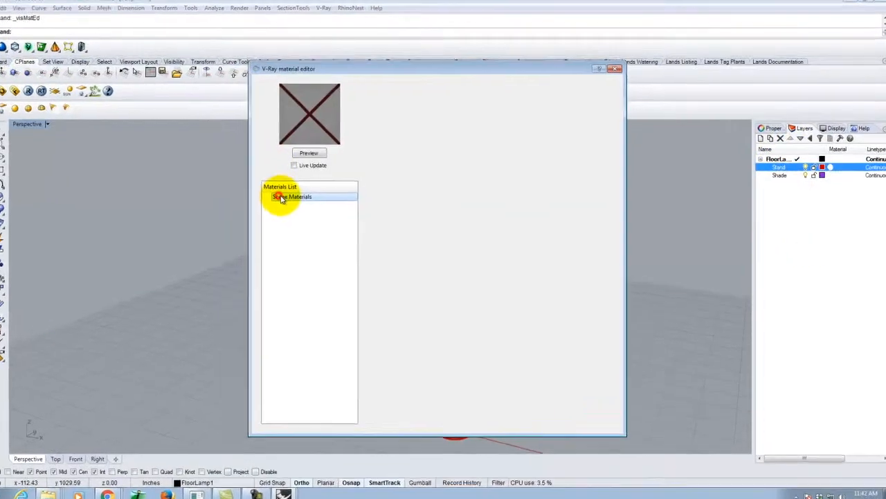
{"action": "right_click", "coordinate": [282, 199]}
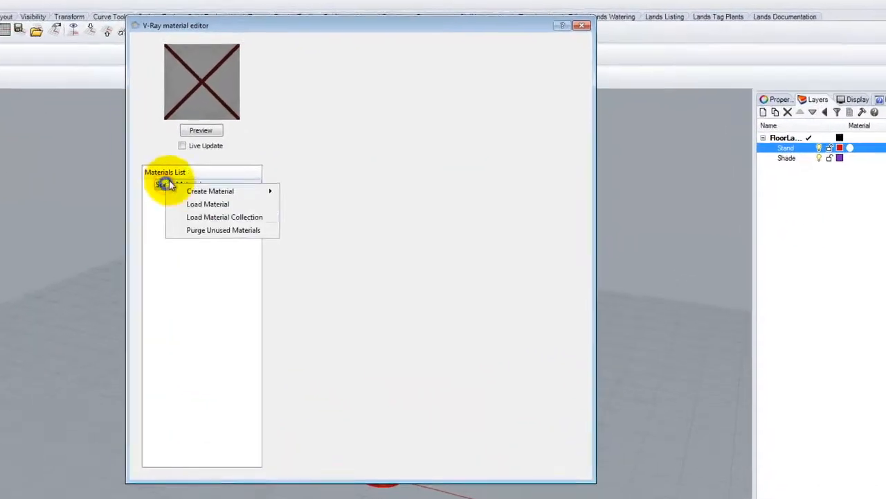
{"action": "left_click", "coordinate": [315, 212]}
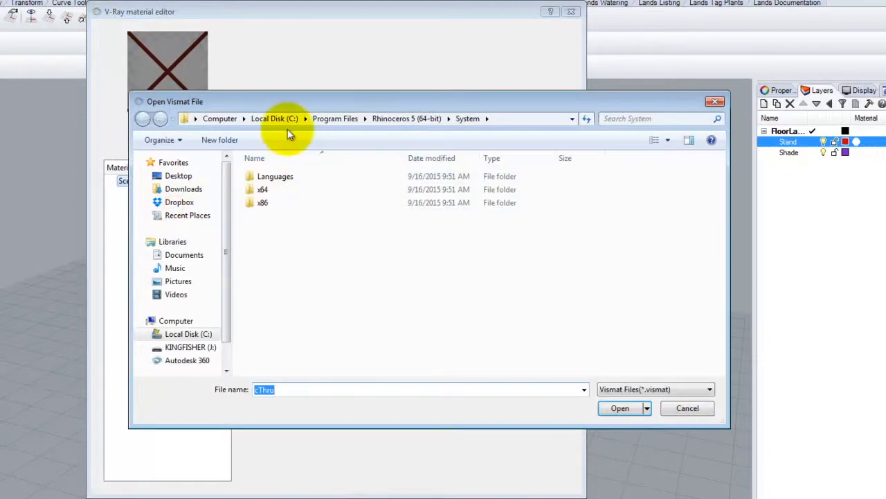
{"action": "left_click", "coordinate": [189, 347]}
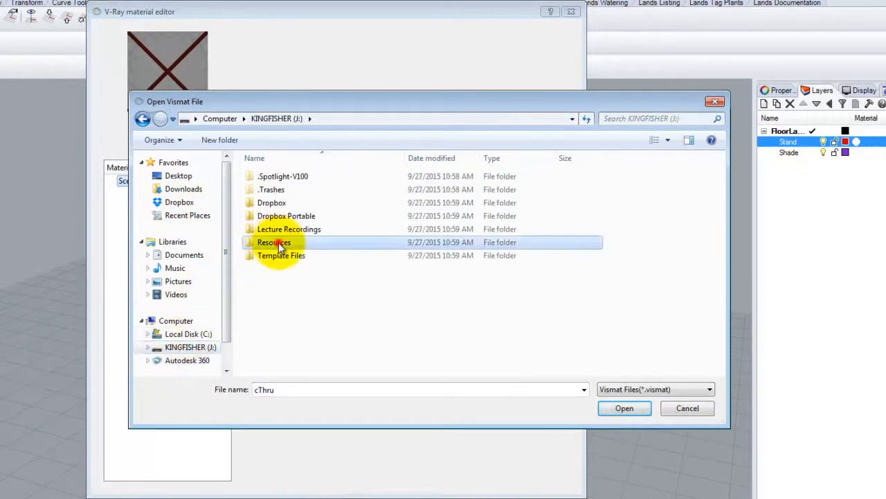
{"action": "double_click", "coordinate": [276, 243]}
{"action": "left_click", "coordinate": [286, 244]}
{"action": "double_click", "coordinate": [285, 244]}
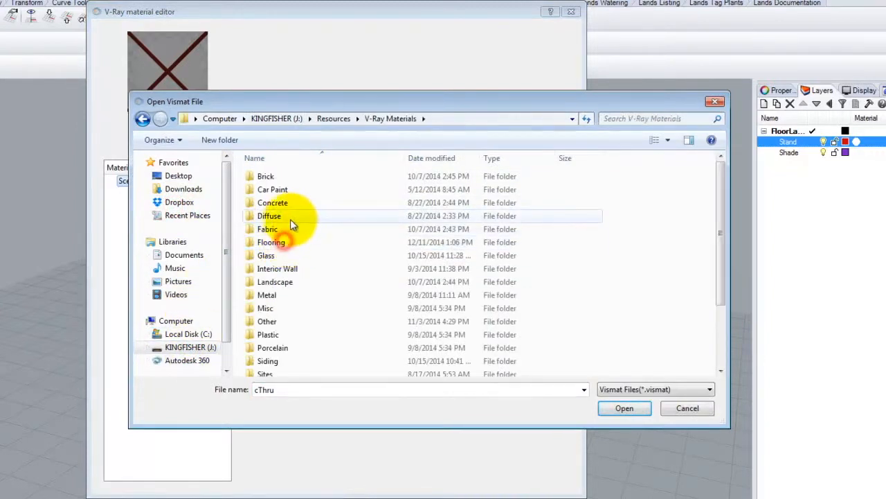
{"action": "double_click", "coordinate": [280, 295]}
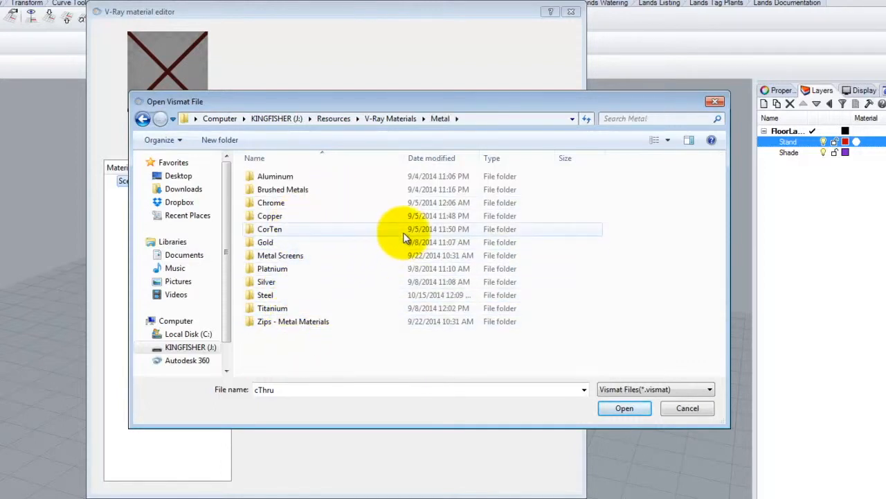
{"action": "double_click", "coordinate": [313, 205]}
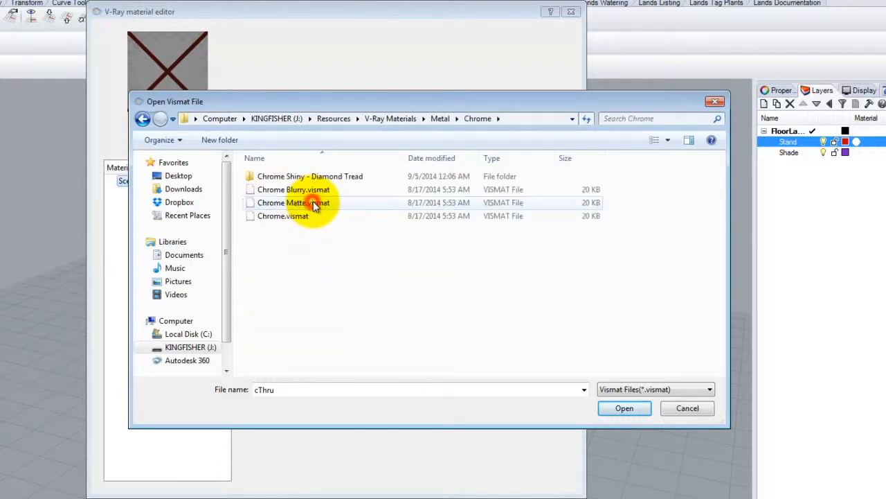
{"action": "left_click", "coordinate": [297, 215]}
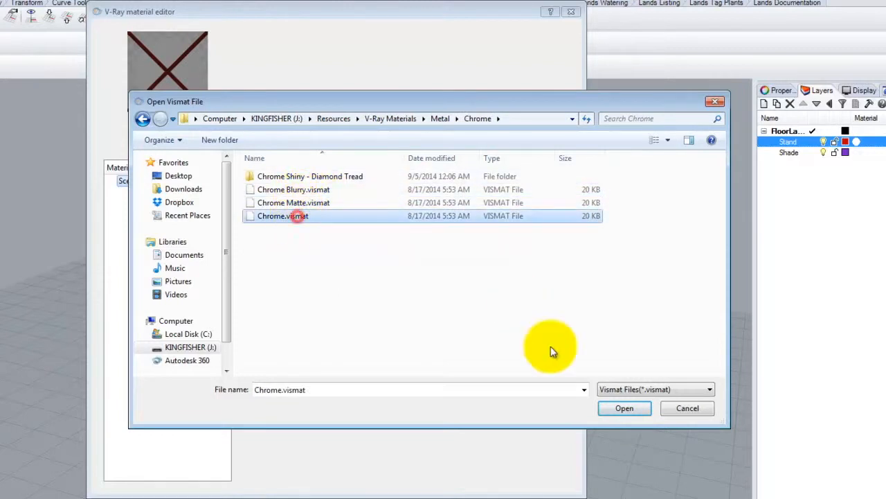
{"action": "left_click", "coordinate": [625, 410]}
Step: Apply the Chrome material to the Stand layer
{"action": "right_click", "coordinate": [147, 194]}
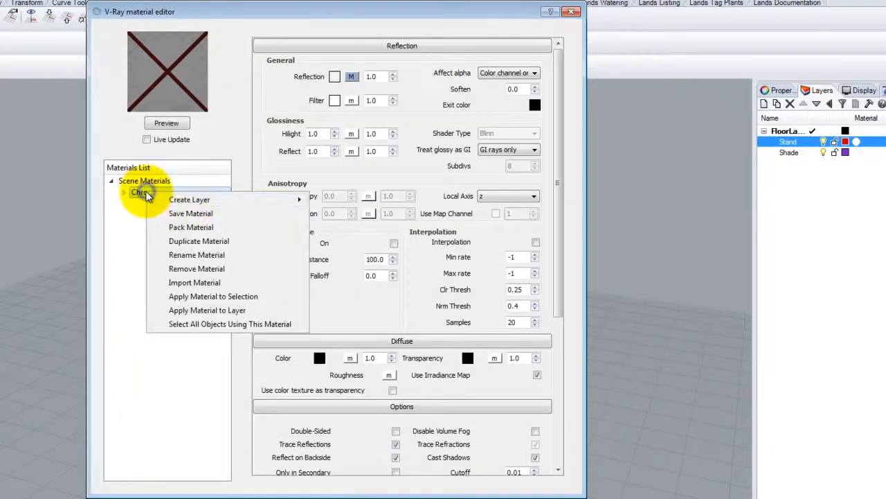
{"action": "left_click", "coordinate": [229, 311]}
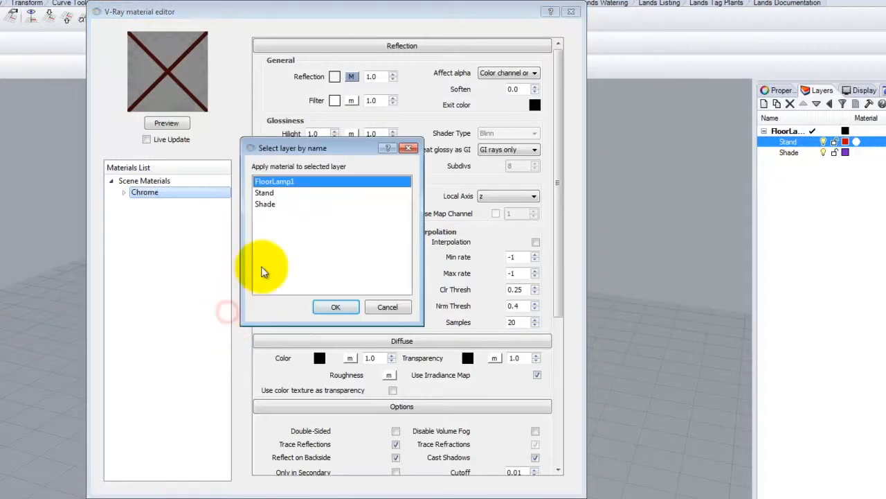
{"action": "left_click", "coordinate": [267, 193]}
{"action": "left_click", "coordinate": [335, 307]}
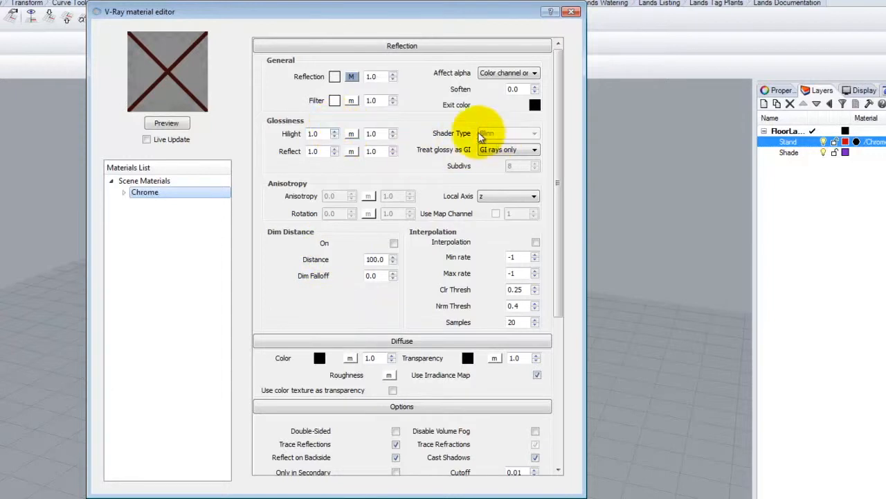
Step: Browse the Translucent, Fabric and Misc folders of the V-Ray Materials library for a lampshade material
{"action": "left_click", "coordinate": [142, 183]}
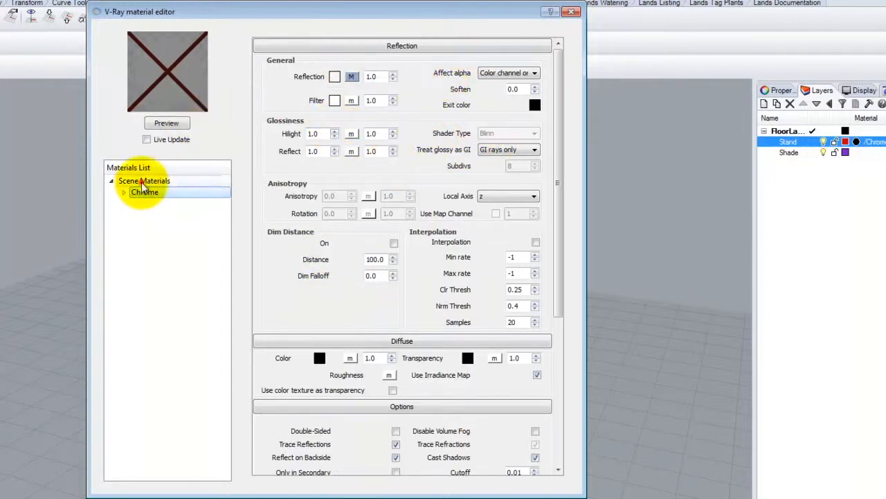
{"action": "right_click", "coordinate": [142, 183]}
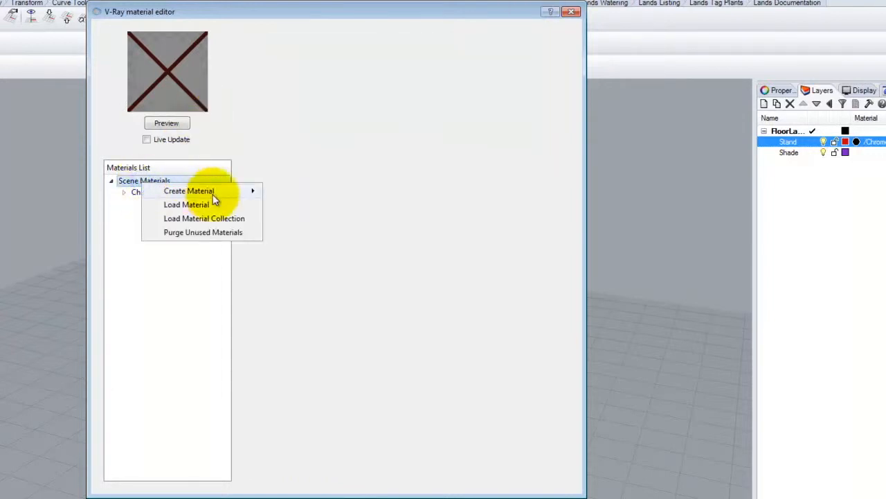
{"action": "left_click", "coordinate": [220, 205]}
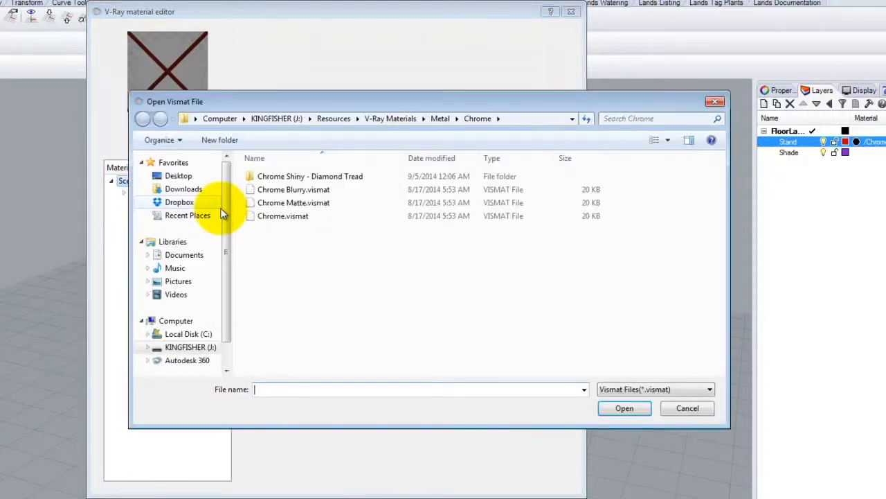
{"action": "left_click", "coordinate": [392, 119]}
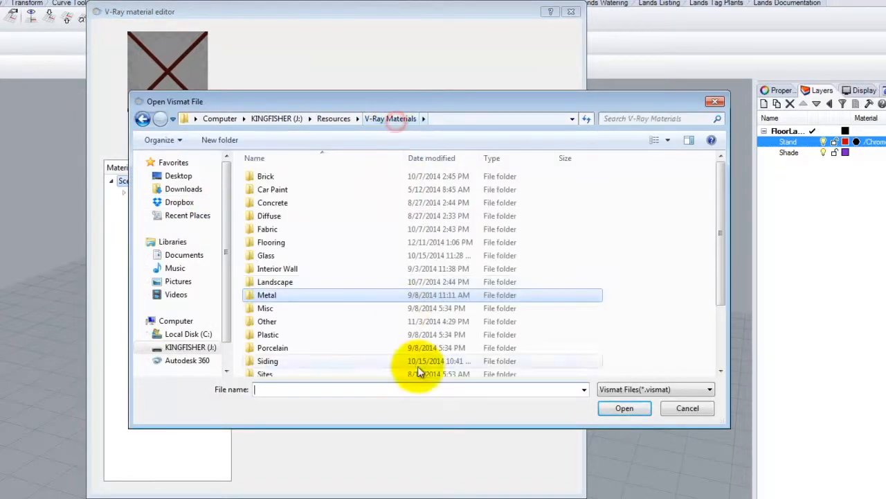
{"action": "left_click_drag", "start_coordinate": [721, 211], "coordinate": [735, 272]}
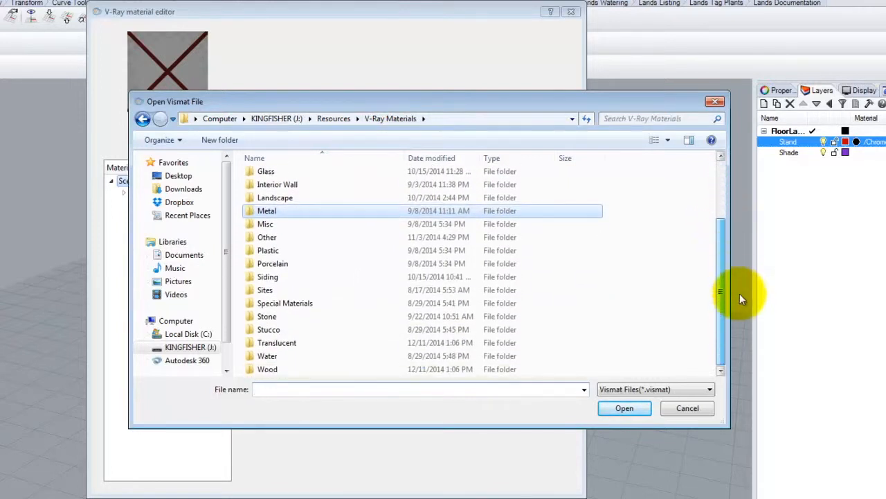
{"action": "double_click", "coordinate": [271, 342]}
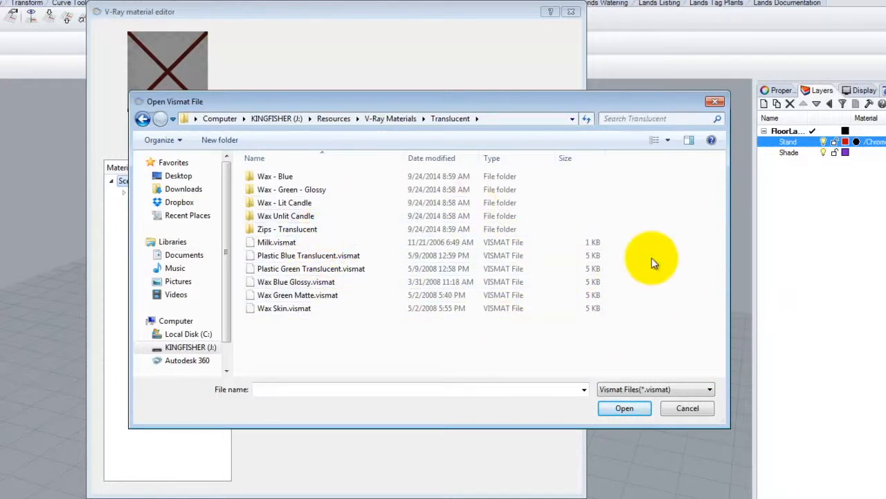
{"action": "left_click", "coordinate": [390, 118]}
{"action": "scroll", "coordinate": [287, 210], "scroll_direction": "up", "scroll_amount": 2}
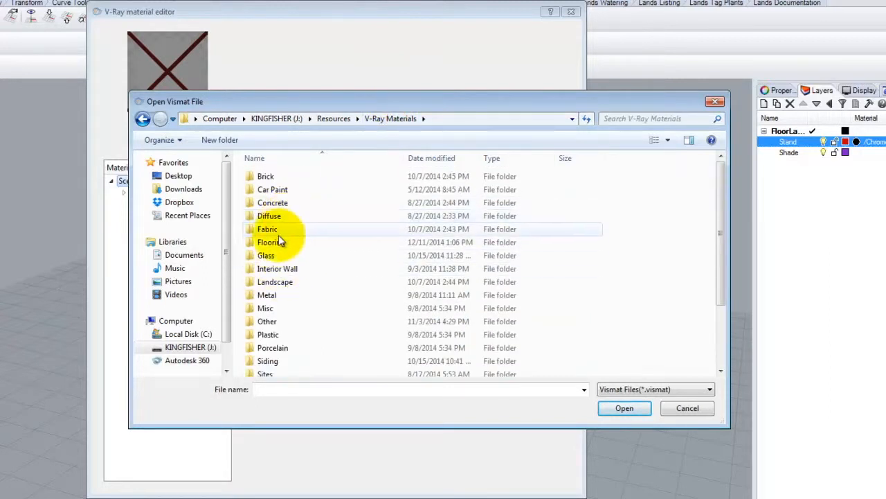
{"action": "double_click", "coordinate": [277, 231]}
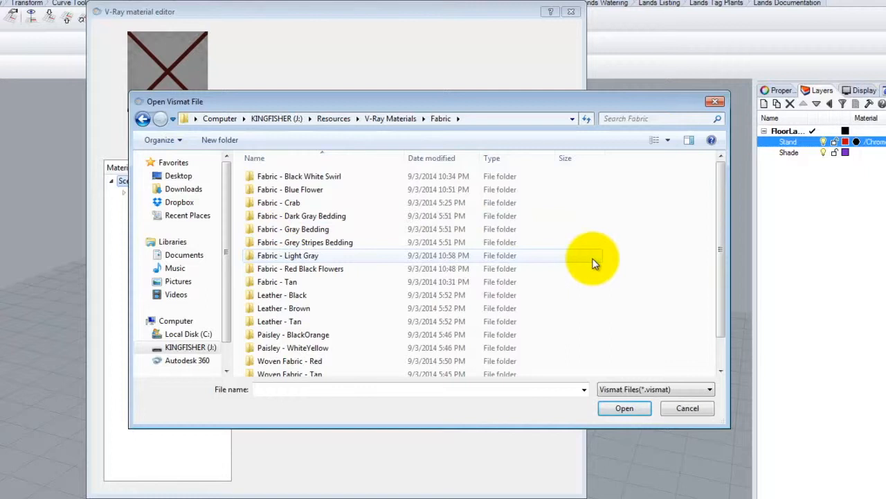
{"action": "scroll", "coordinate": [593, 262], "scroll_direction": "down", "scroll_amount": 1}
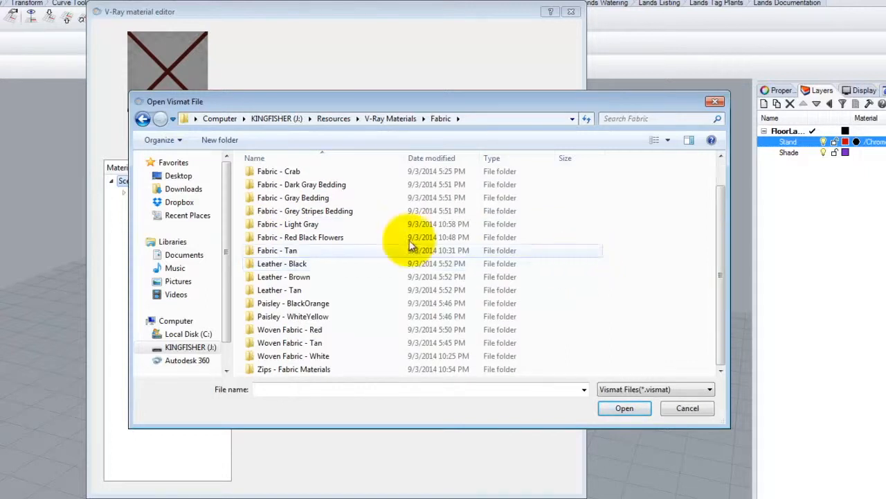
{"action": "left_click", "coordinate": [378, 118]}
{"action": "scroll", "coordinate": [279, 190], "scroll_direction": "down", "scroll_amount": 1}
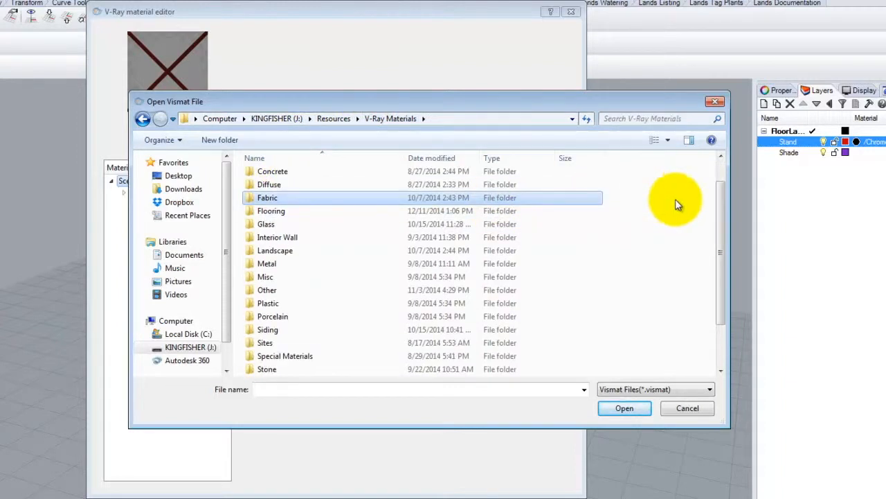
{"action": "left_click_drag", "start_coordinate": [717, 228], "coordinate": [730, 277]}
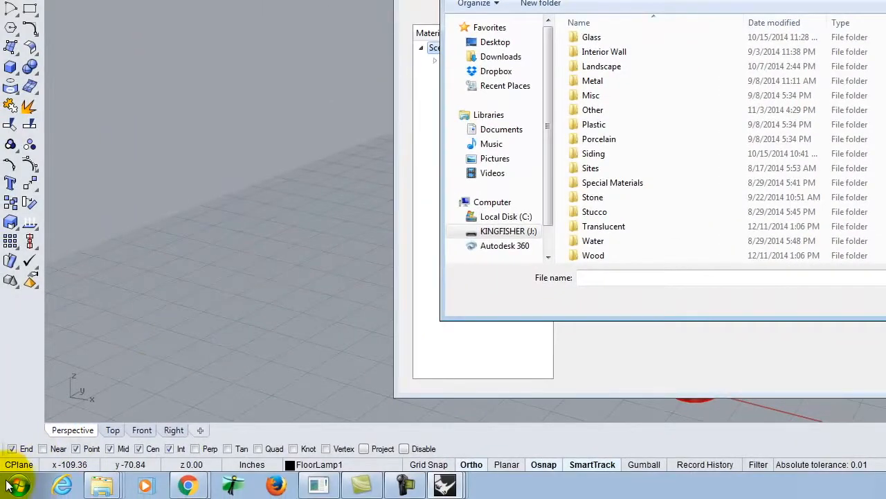
{"action": "left_click", "coordinate": [9, 486]}
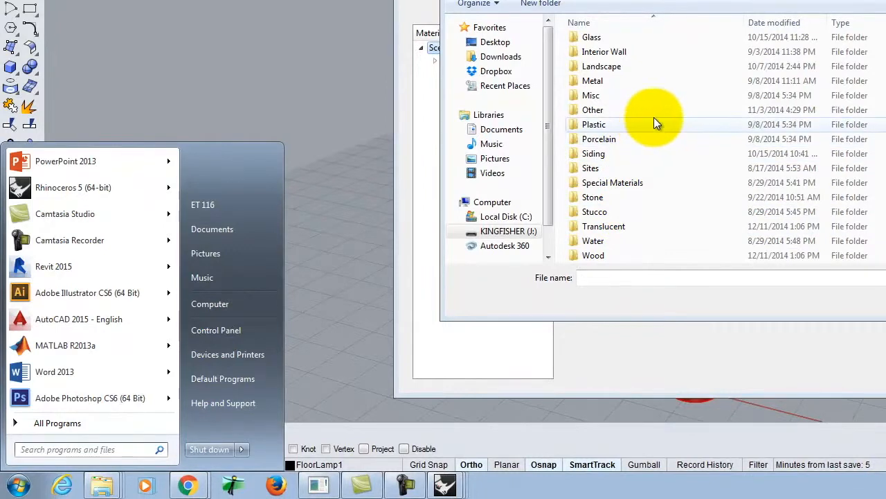
{"action": "double_click", "coordinate": [595, 99]}
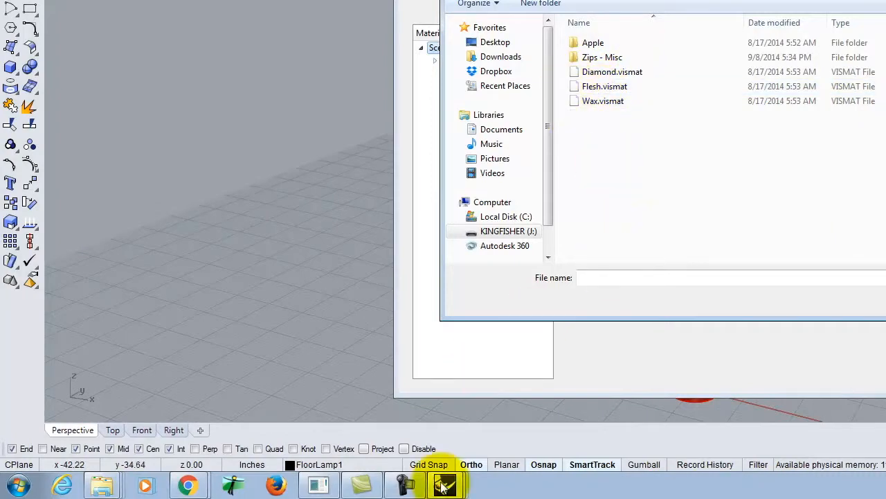
Step: Switch to Chrome, look through the website's V-Ray Materials Library page for a shade material, then return to Rhino and cancel the material loading
{"action": "left_click", "coordinate": [19, 485]}
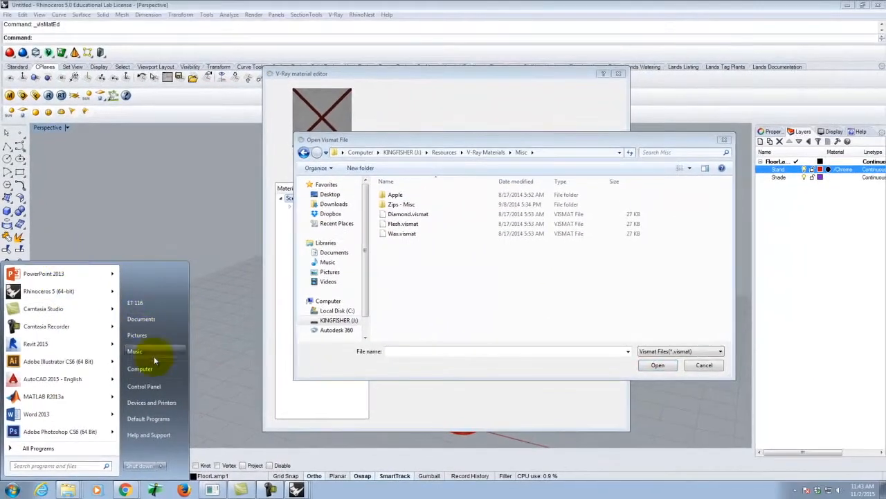
{"action": "left_click", "coordinate": [121, 490]}
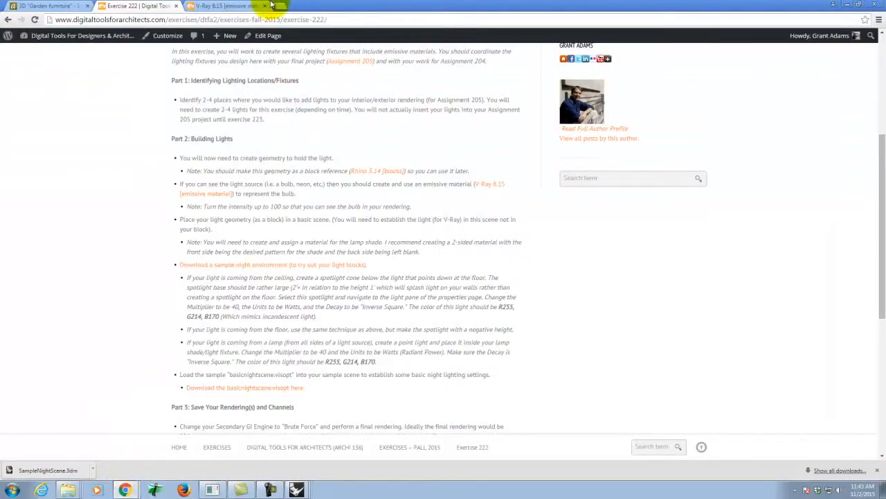
{"action": "left_click", "coordinate": [235, 7]}
{"action": "mouse_move", "coordinate": [613, 87]}
{"action": "mouse_move", "coordinate": [637, 200]}
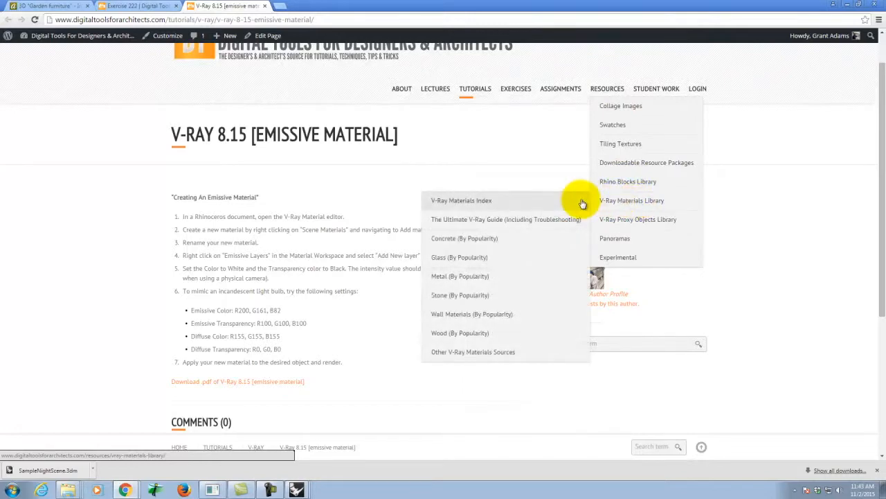
{"action": "mouse_move", "coordinate": [619, 182]}
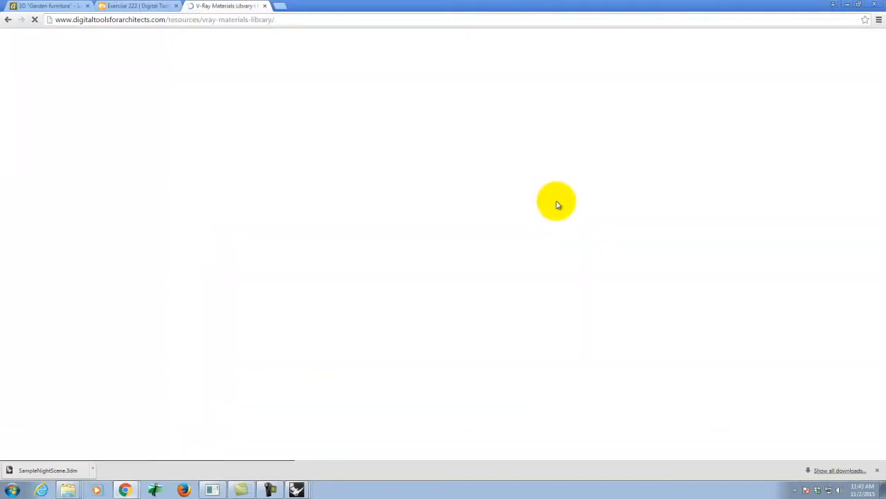
{"action": "scroll", "coordinate": [817, 169], "scroll_direction": "down", "scroll_amount": 2}
{"action": "scroll", "coordinate": [810, 171], "scroll_direction": "down", "scroll_amount": 13}
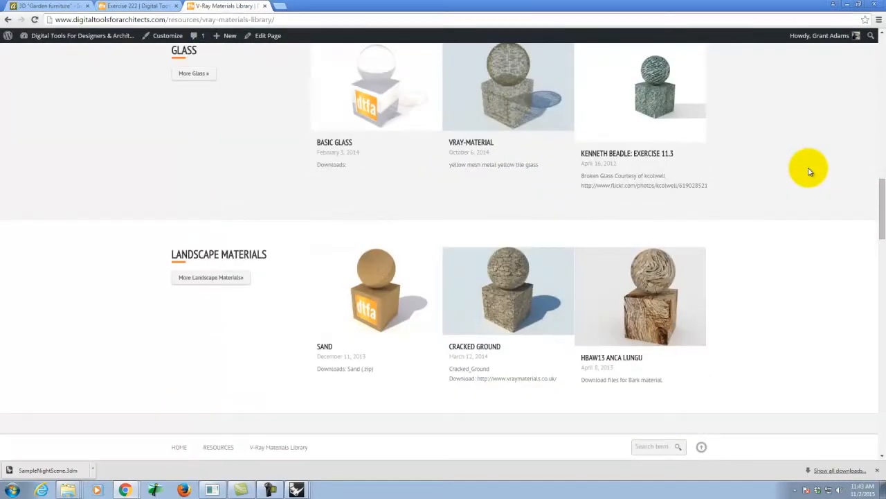
{"action": "scroll", "coordinate": [810, 171], "scroll_direction": "down", "scroll_amount": 10}
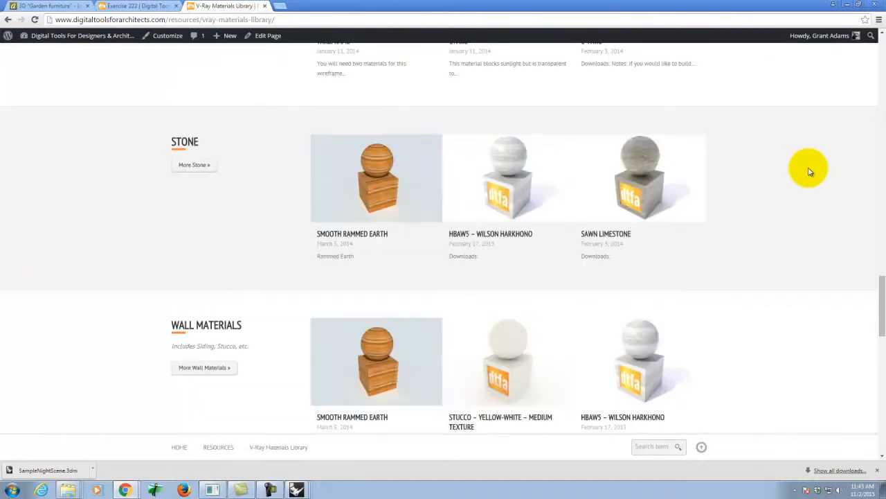
{"action": "scroll", "coordinate": [811, 171], "scroll_direction": "down", "scroll_amount": 7}
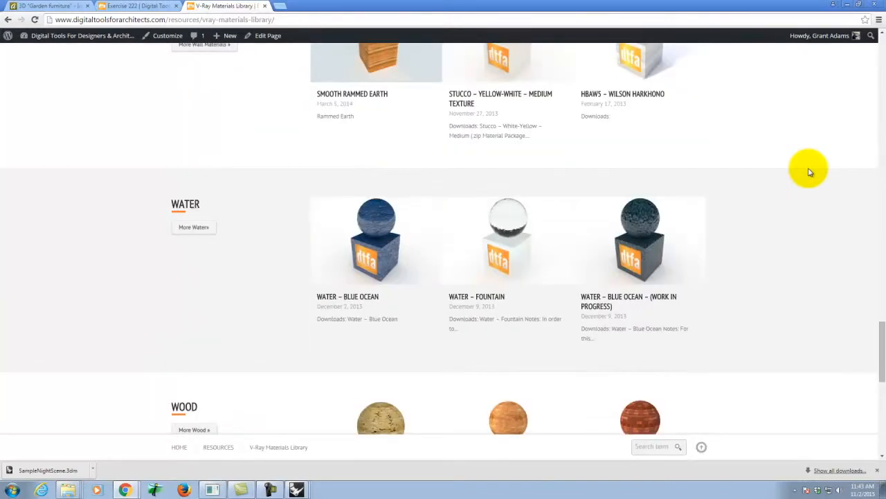
{"action": "scroll", "coordinate": [810, 171], "scroll_direction": "down", "scroll_amount": 10}
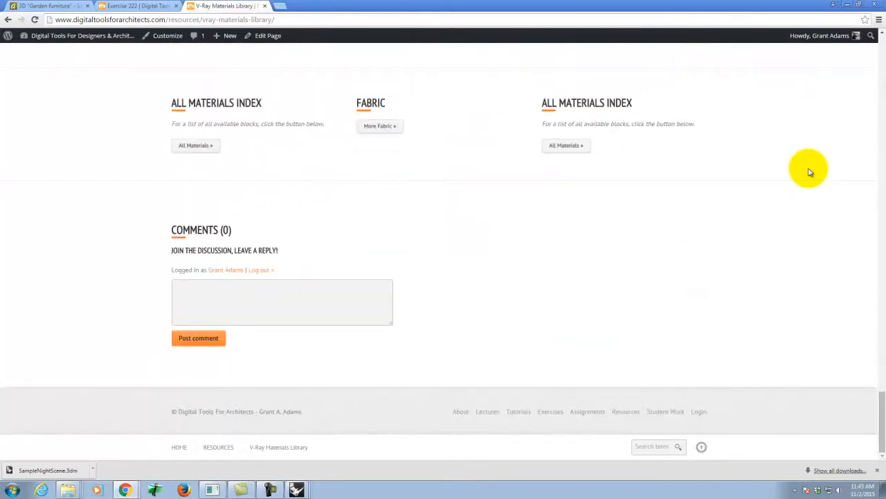
{"action": "scroll", "coordinate": [810, 171], "scroll_direction": "up", "scroll_amount": 15}
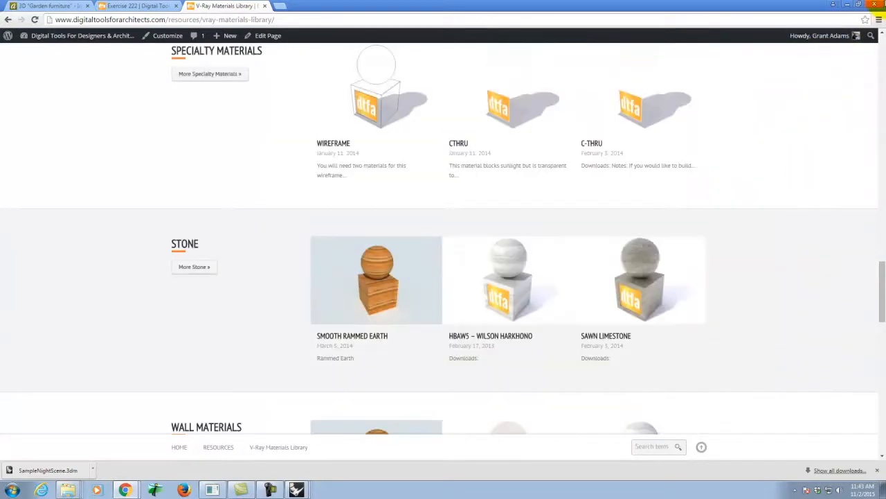
{"action": "left_click", "coordinate": [851, 5]}
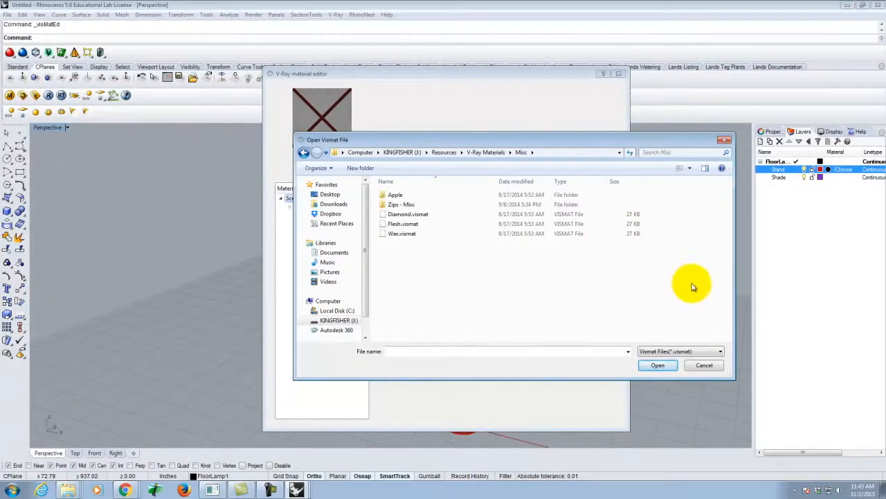
{"action": "left_click", "coordinate": [703, 365]}
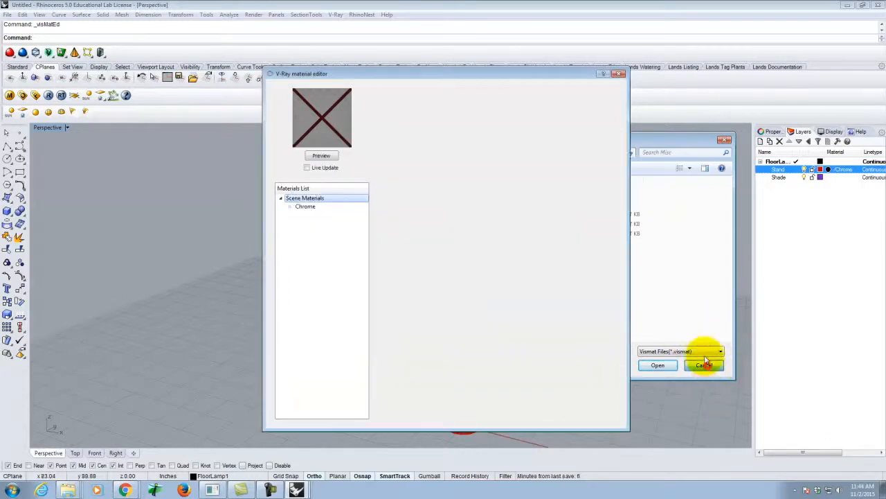
Step: Load Wax - Lit Candle.vismat from V-Ray Materials > Translucent > Wax - Lit Candle into the scene materials and preview it
{"action": "right_click", "coordinate": [297, 199]}
{"action": "left_click", "coordinate": [318, 213]}
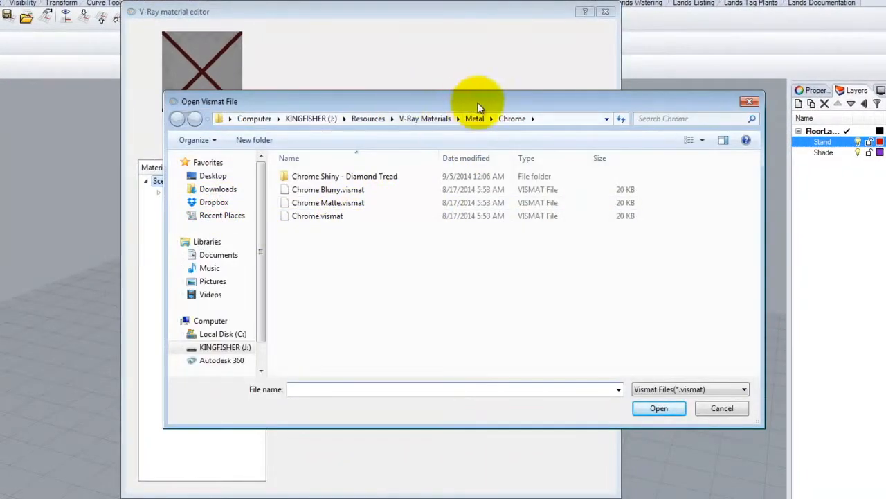
{"action": "left_click", "coordinate": [443, 118]}
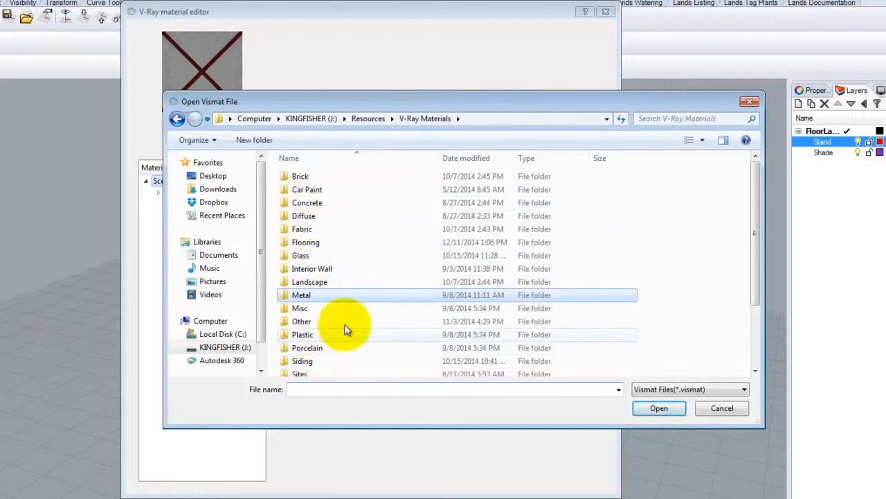
{"action": "scroll", "coordinate": [754, 274], "scroll_direction": "down", "scroll_amount": 2}
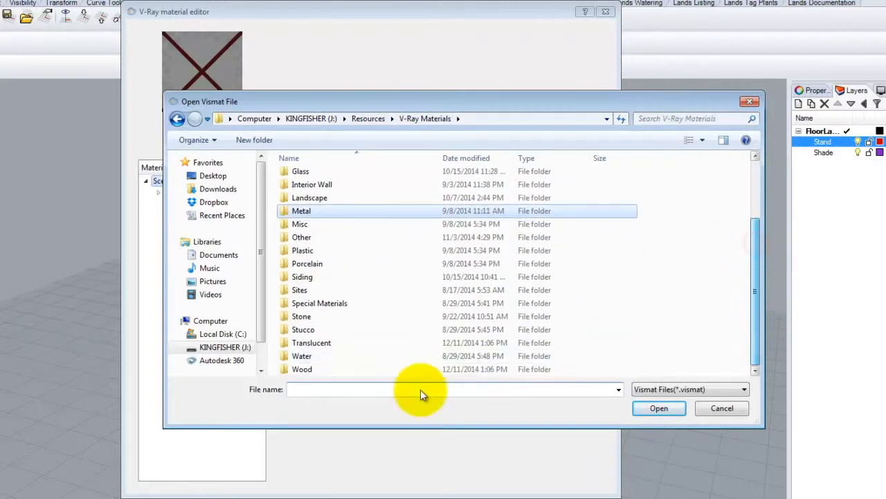
{"action": "double_click", "coordinate": [303, 343]}
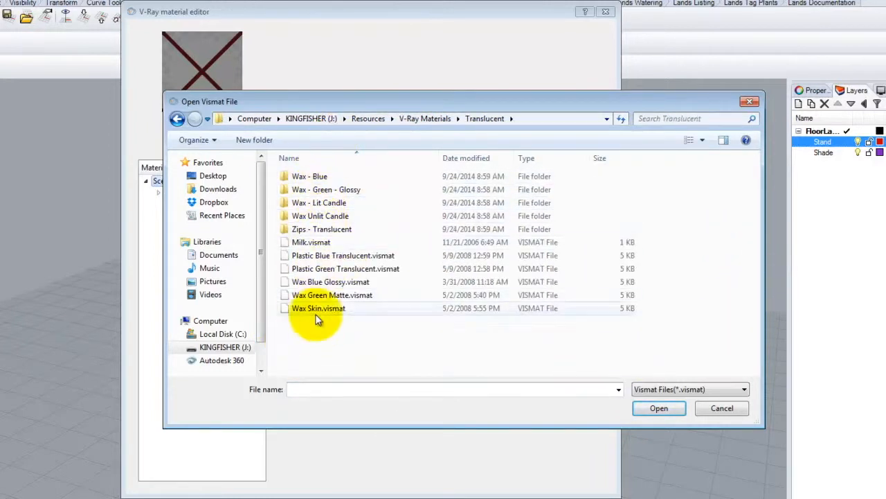
{"action": "left_click", "coordinate": [333, 203]}
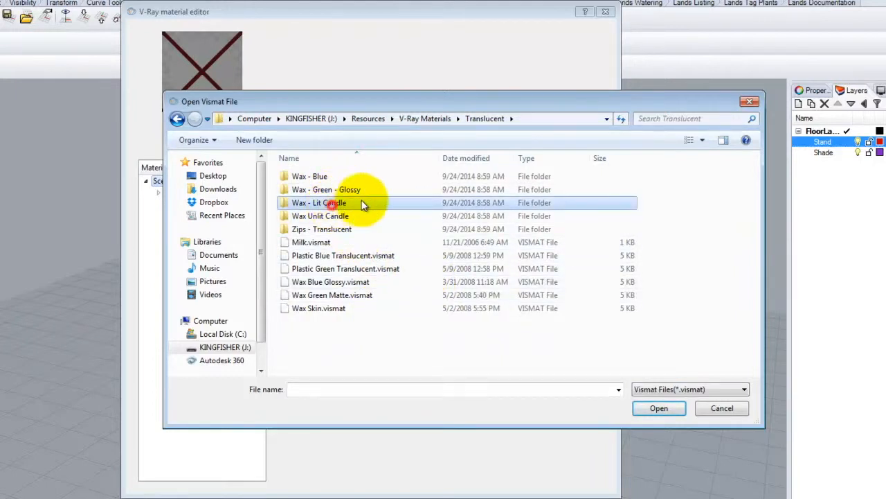
{"action": "double_click", "coordinate": [326, 203]}
{"action": "left_click", "coordinate": [327, 178]}
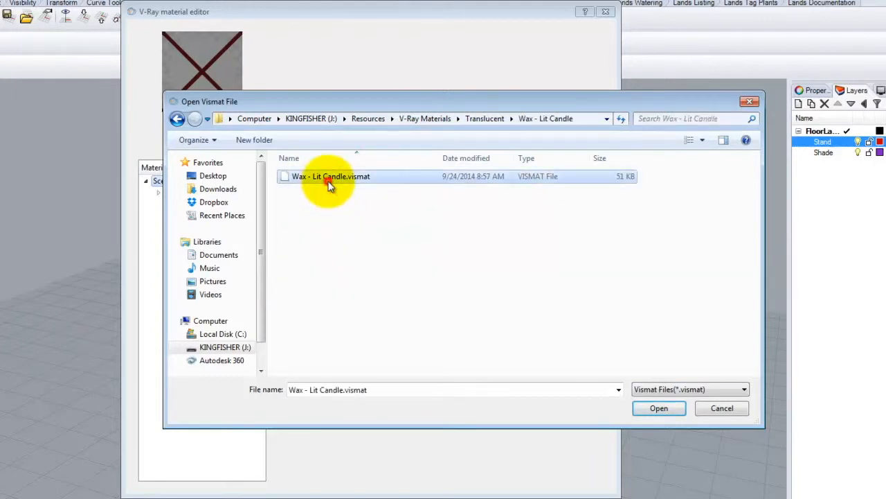
{"action": "left_click", "coordinate": [659, 409]}
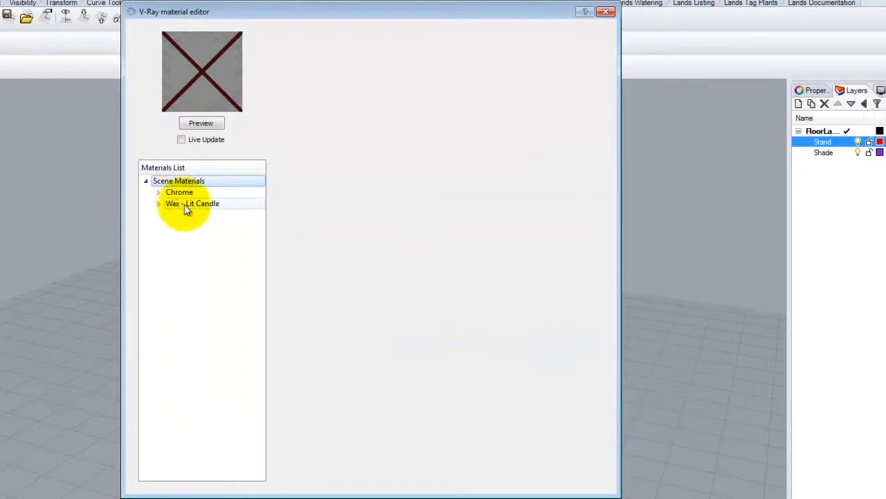
{"action": "left_click", "coordinate": [201, 123]}
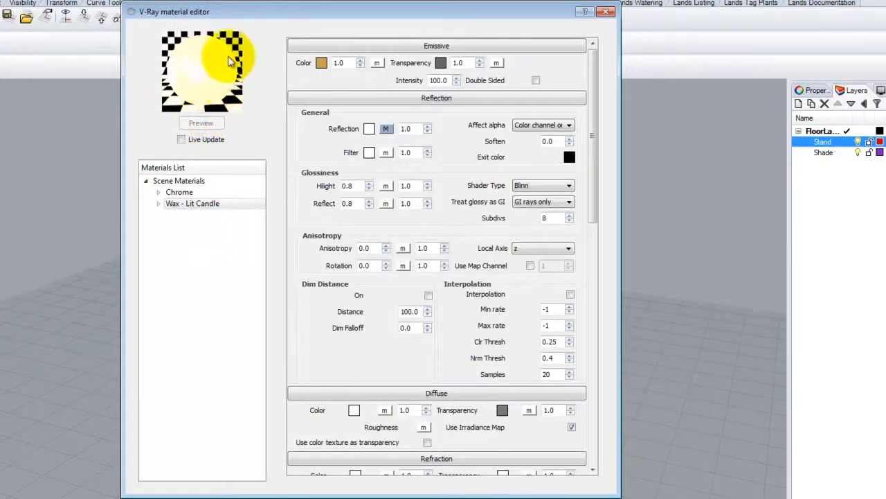
Step: Load Wax Skin.vismat from the Translucent folder into the scene materials and preview it
{"action": "left_click", "coordinate": [182, 182]}
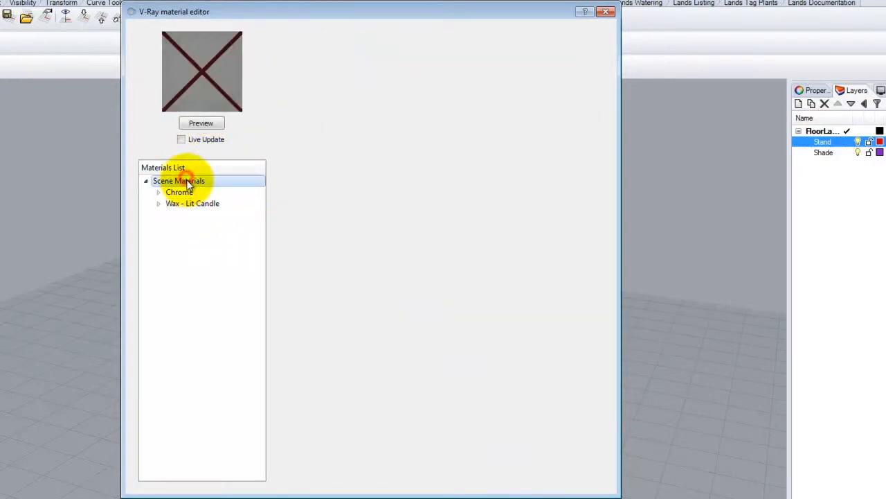
{"action": "right_click", "coordinate": [193, 184]}
{"action": "left_click", "coordinate": [235, 203]}
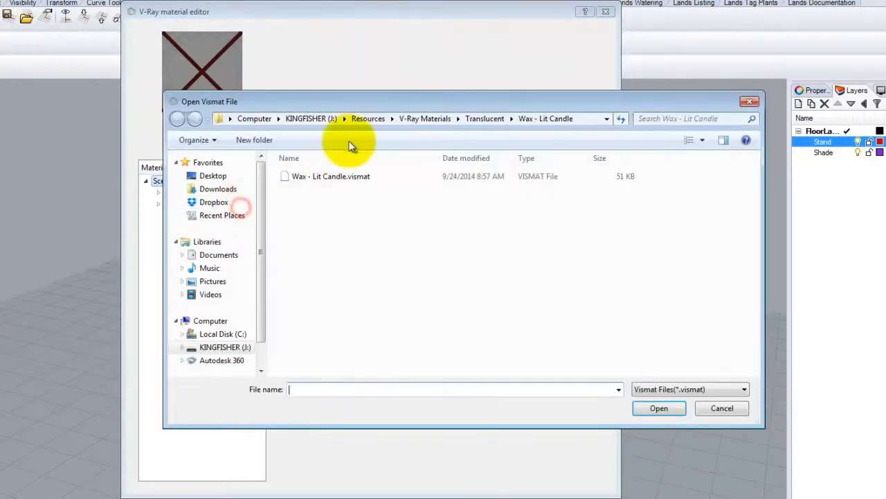
{"action": "left_click", "coordinate": [483, 119]}
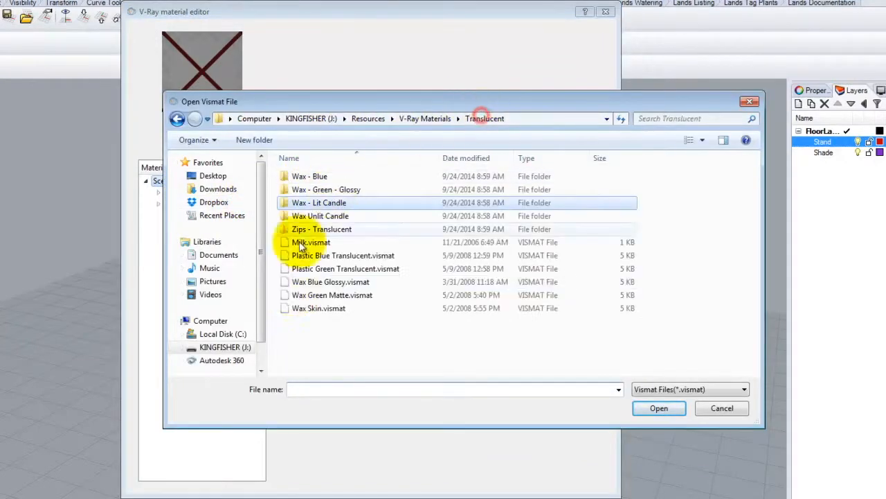
{"action": "left_click", "coordinate": [315, 308]}
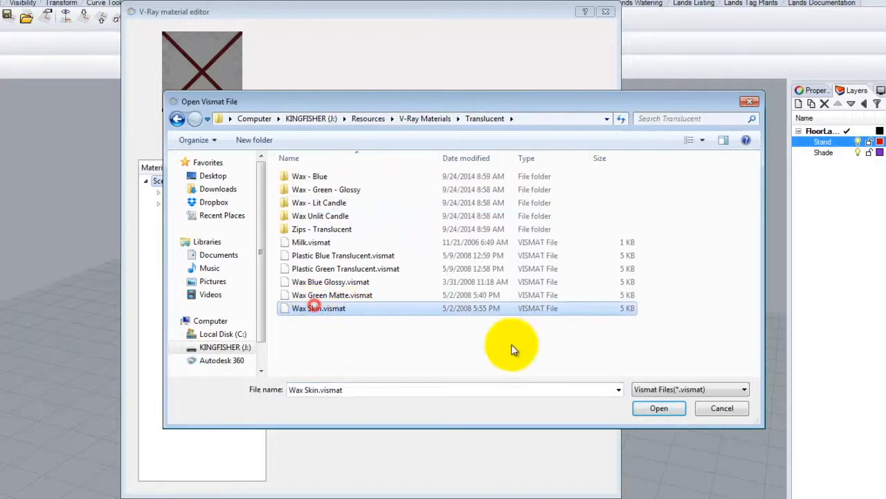
{"action": "left_click", "coordinate": [659, 408]}
{"action": "left_click", "coordinate": [182, 214]}
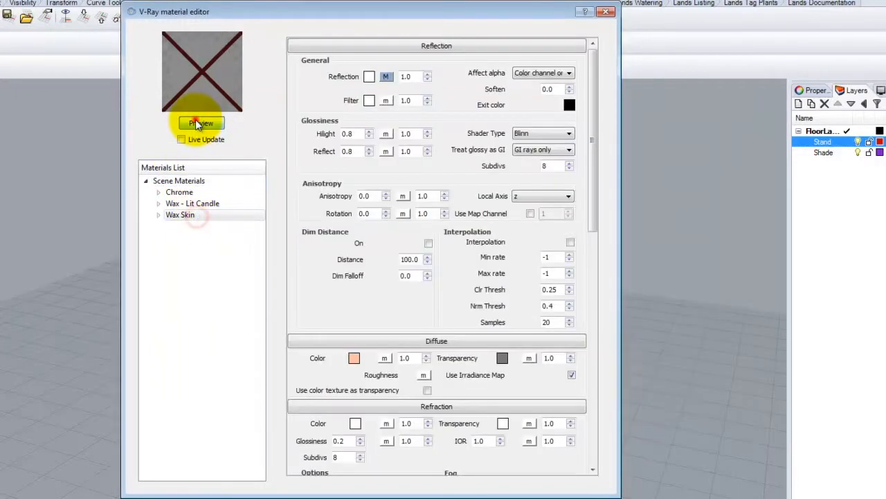
{"action": "left_click", "coordinate": [199, 122]}
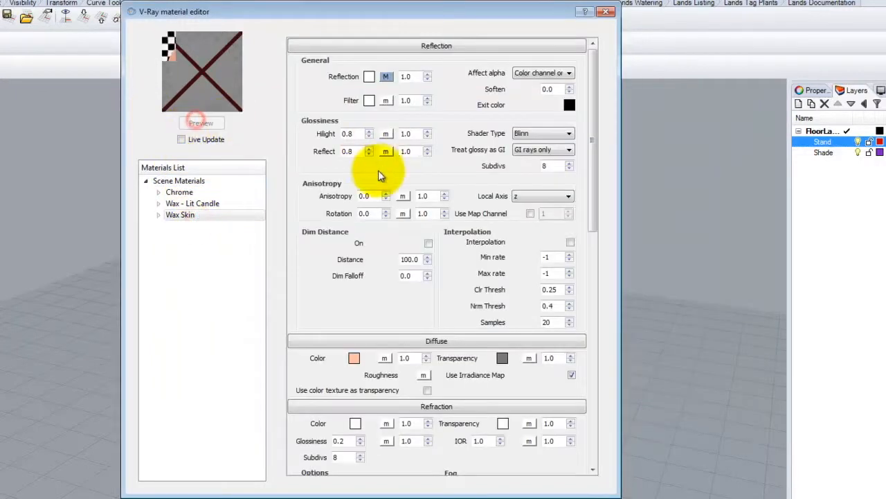
{"action": "right_click", "coordinate": [189, 217]}
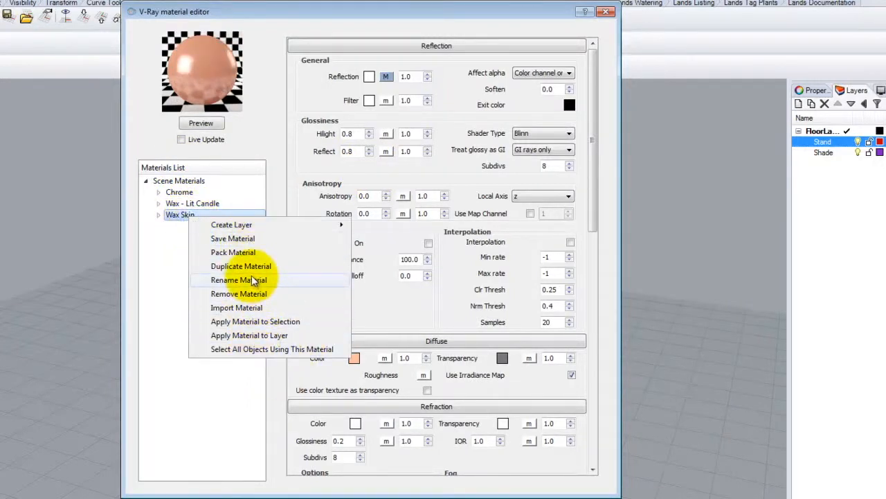
{"action": "left_click", "coordinate": [173, 271]}
Step: Create a new default V-Ray material in the scene and set its diffuse color to Tan
{"action": "left_click", "coordinate": [178, 181]}
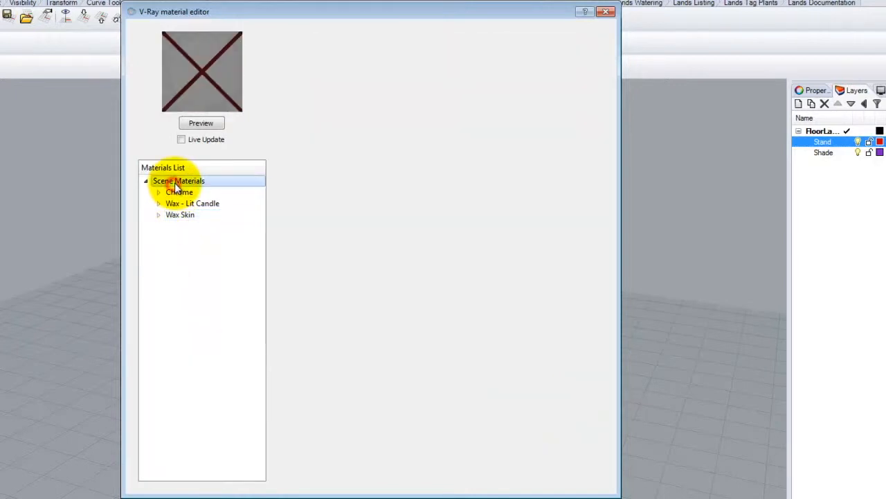
{"action": "right_click", "coordinate": [178, 181]}
{"action": "left_click", "coordinate": [355, 237]}
{"action": "left_click", "coordinate": [354, 62]}
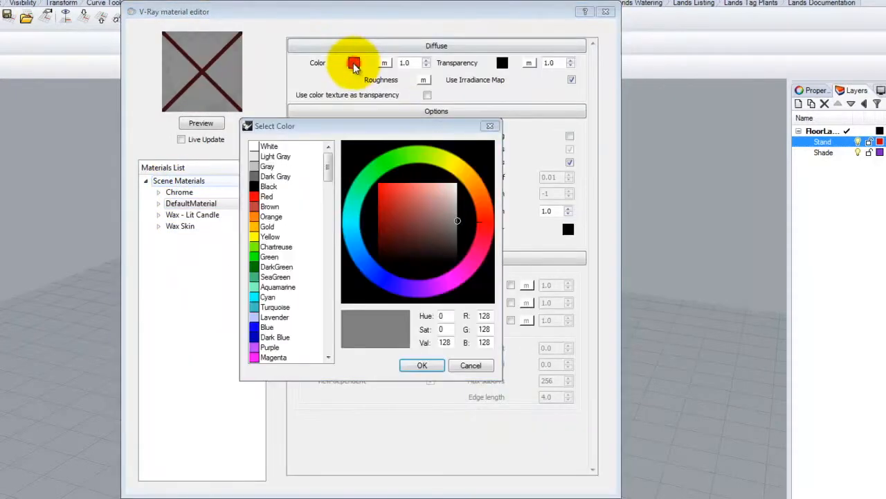
{"action": "left_click_drag", "start_coordinate": [329, 171], "coordinate": [356, 261]}
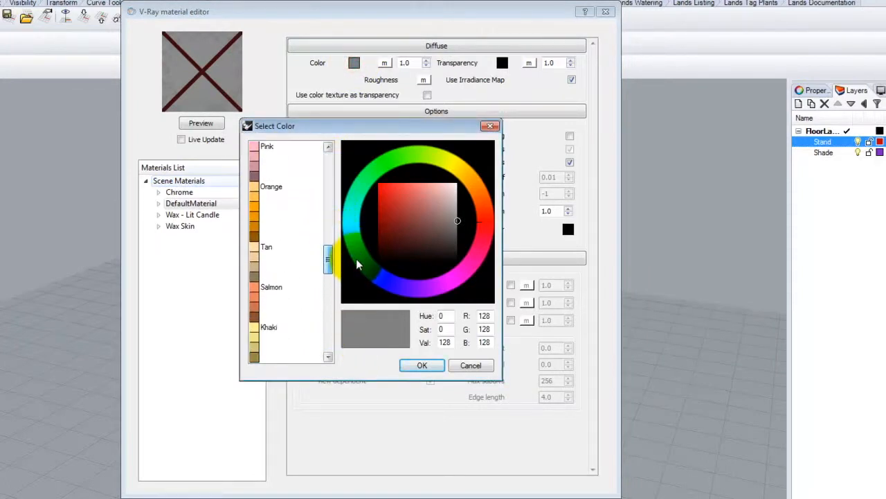
{"action": "left_click", "coordinate": [265, 246]}
{"action": "left_click", "coordinate": [422, 365]}
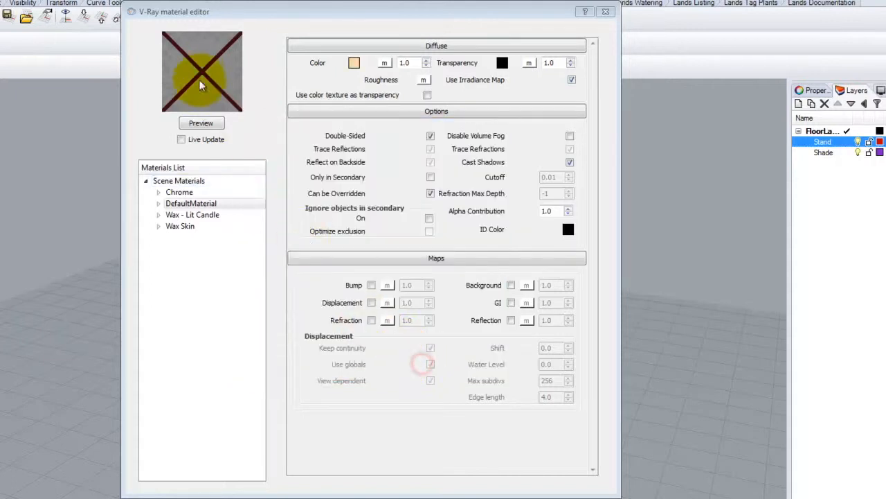
Step: Set the new material's diffuse transparency to Dark Gray and preview the material
{"action": "left_click", "coordinate": [501, 62]}
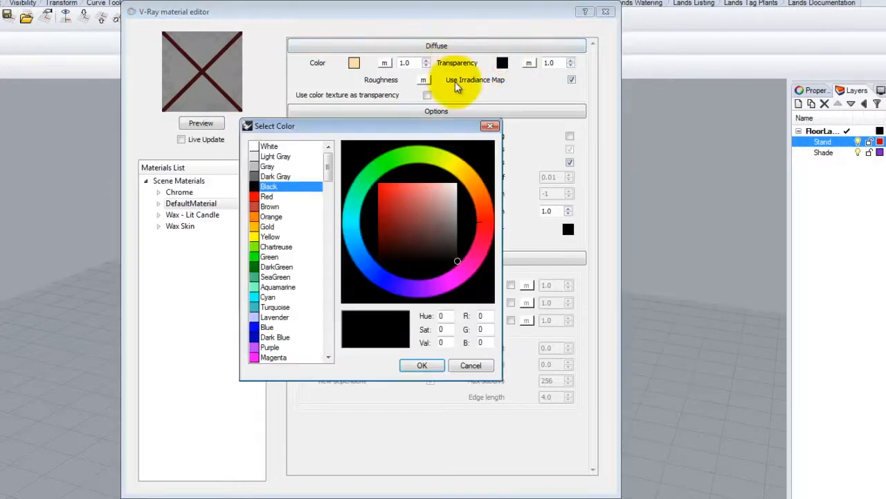
{"action": "left_click", "coordinate": [275, 176]}
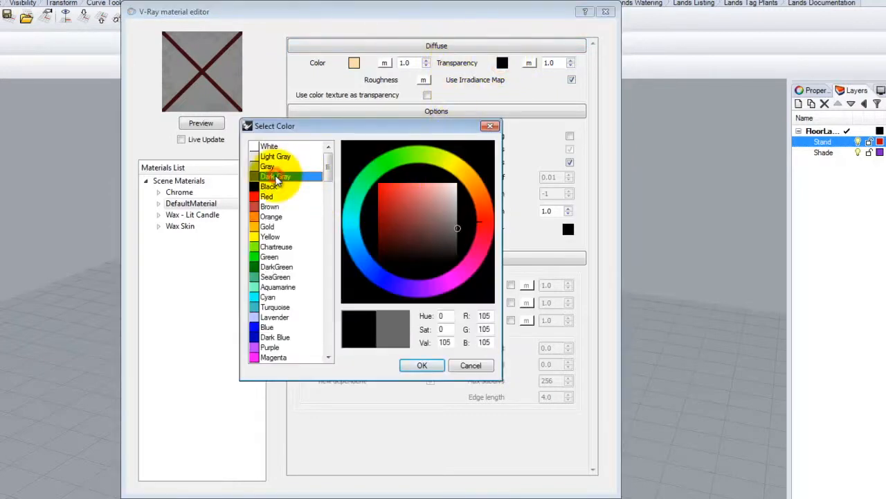
{"action": "left_click", "coordinate": [424, 365]}
{"action": "left_click", "coordinate": [198, 123]}
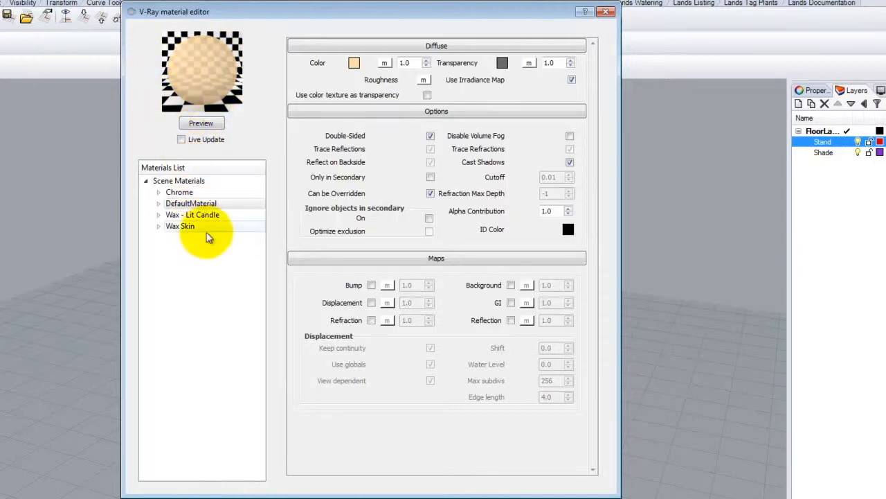
Step: Rename the new material as Lamp Shade
{"action": "left_click", "coordinate": [196, 208]}
{"action": "double_click", "coordinate": [196, 208]}
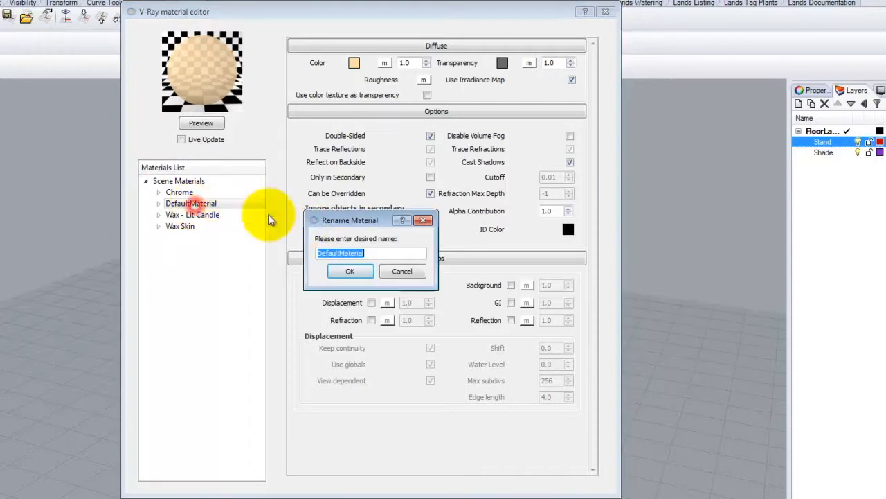
{"action": "type", "text": "Lamp Shade"}
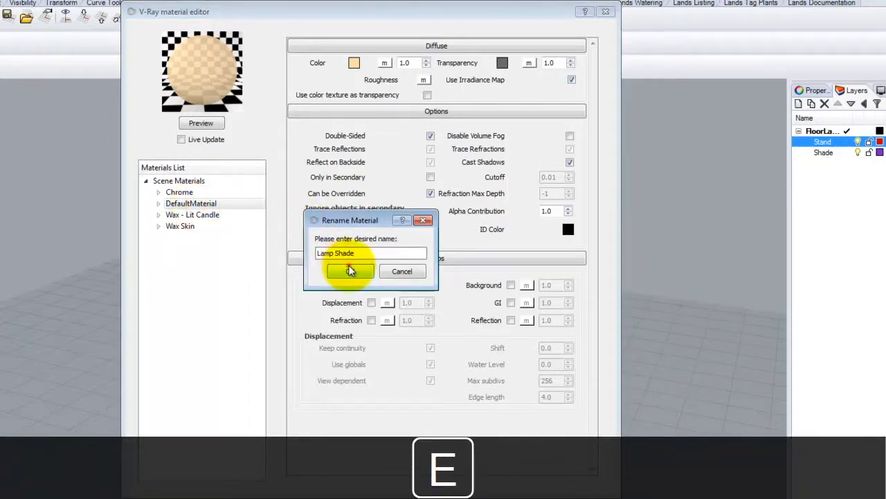
{"action": "left_click", "coordinate": [350, 271]}
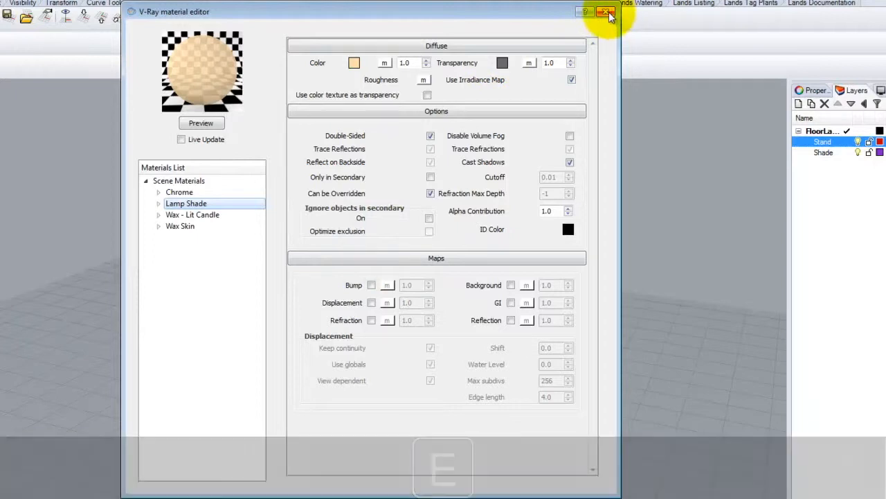
Step: Apply the Lamp Shade material to the Shade layer
{"action": "right_click", "coordinate": [211, 205]}
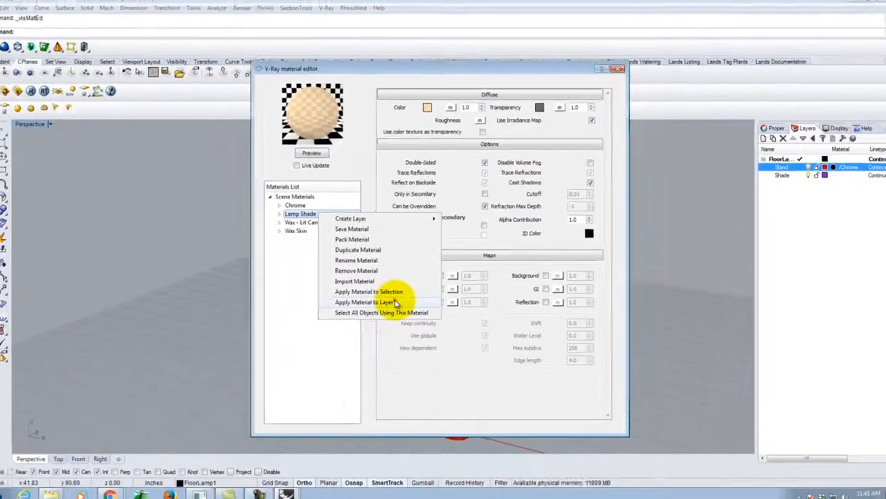
{"action": "left_click", "coordinate": [273, 320]}
{"action": "left_click", "coordinate": [392, 215]}
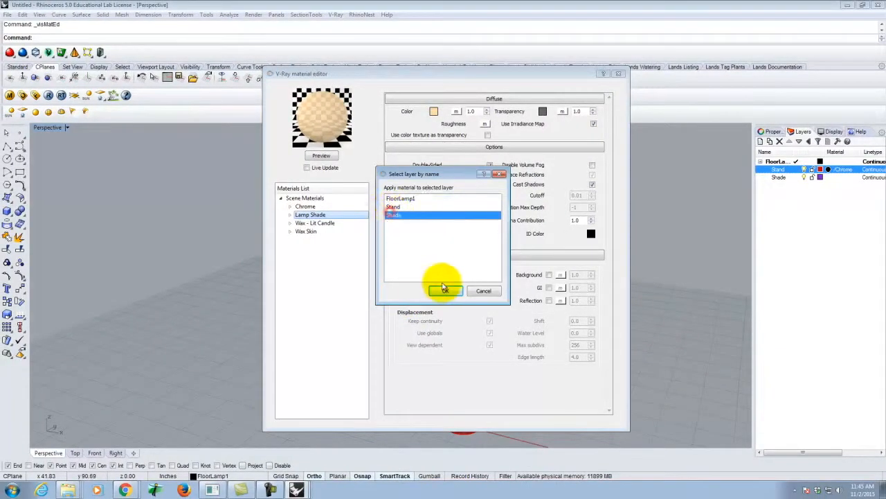
{"action": "left_click", "coordinate": [448, 294]}
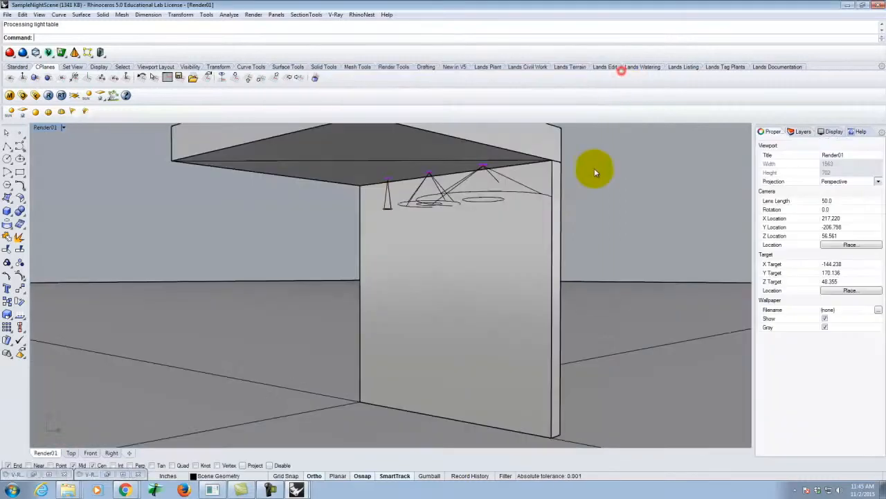
Step: Save the untitled lamp model as FloorLamp in Dropbox > A136 > Ex222 and return to the SampleNightScene file
{"action": "left_click", "coordinate": [286, 493]}
{"action": "left_click", "coordinate": [292, 465]}
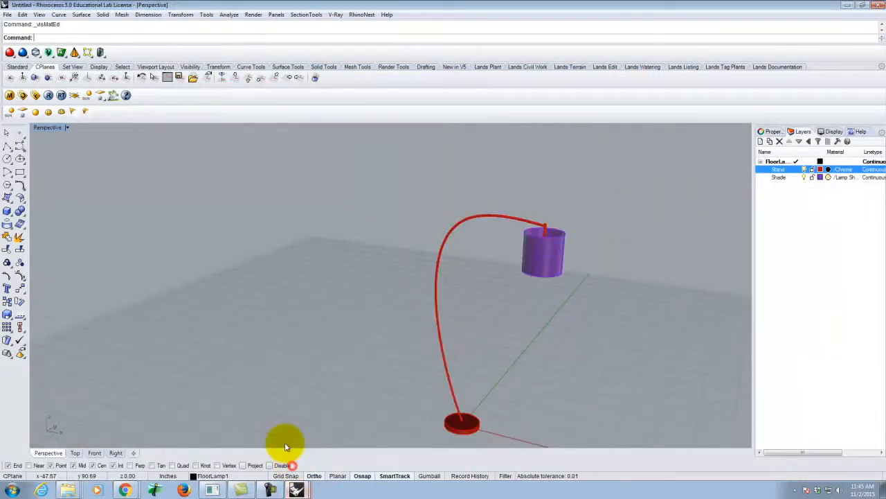
{"action": "left_click", "coordinate": [7, 15]}
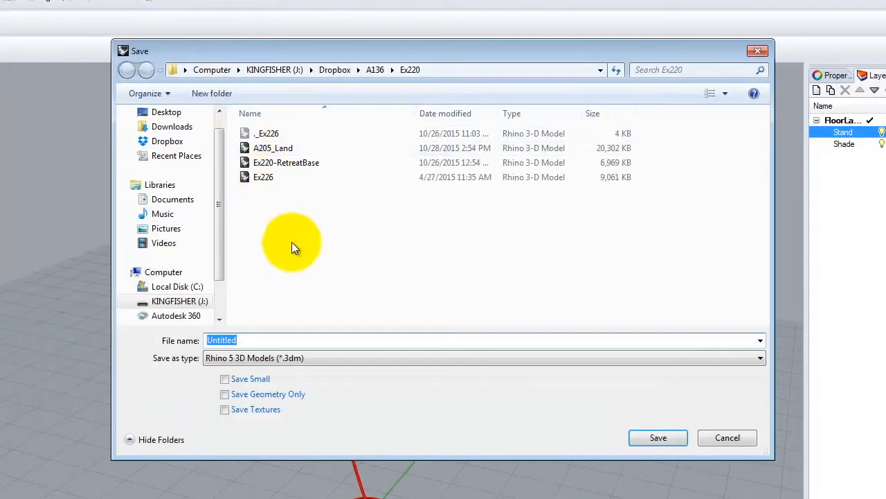
{"action": "left_click", "coordinate": [381, 70]}
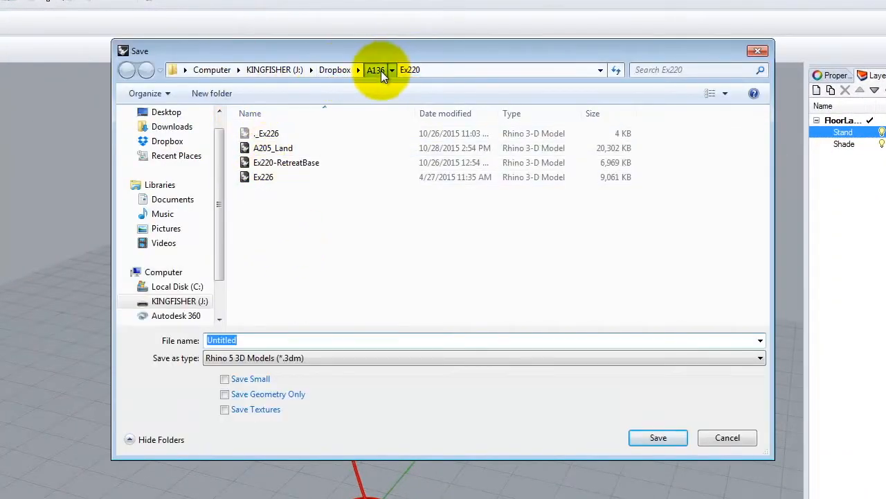
{"action": "left_click", "coordinate": [260, 278]}
{"action": "double_click", "coordinate": [259, 279]}
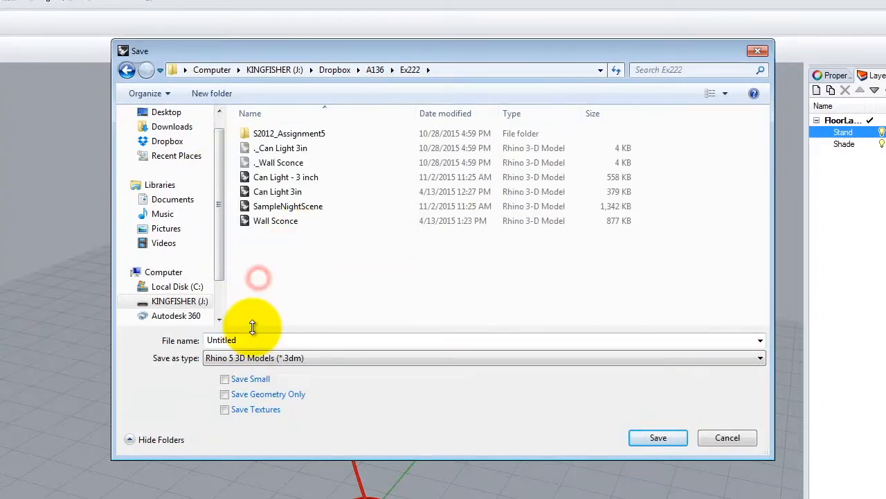
{"action": "double_click", "coordinate": [255, 339]}
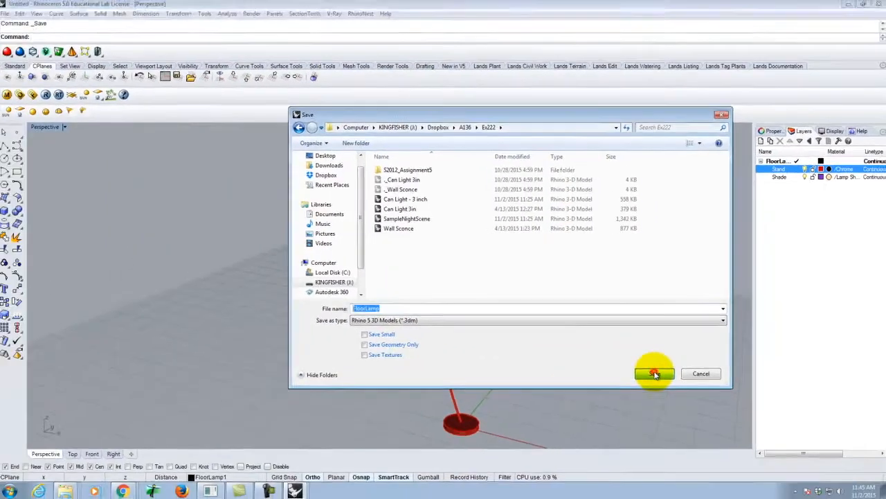
{"action": "left_click", "coordinate": [658, 437]}
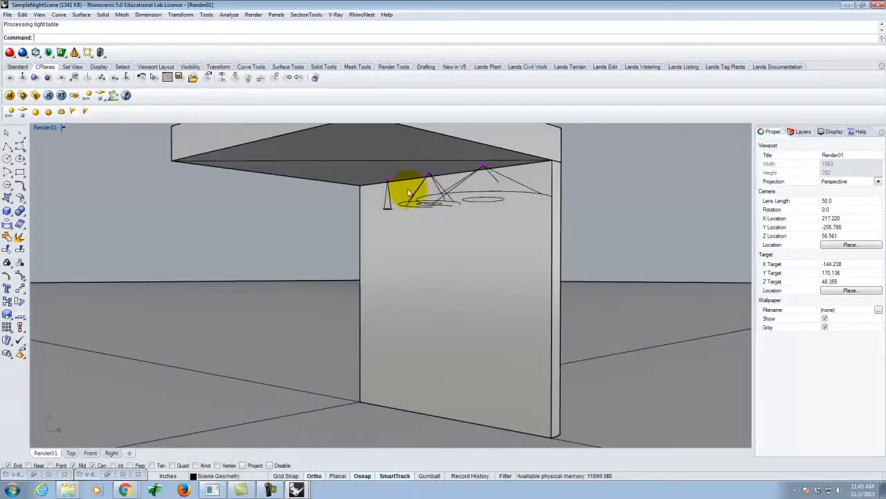
{"action": "scroll", "coordinate": [445, 188], "scroll_direction": "down", "scroll_amount": 2}
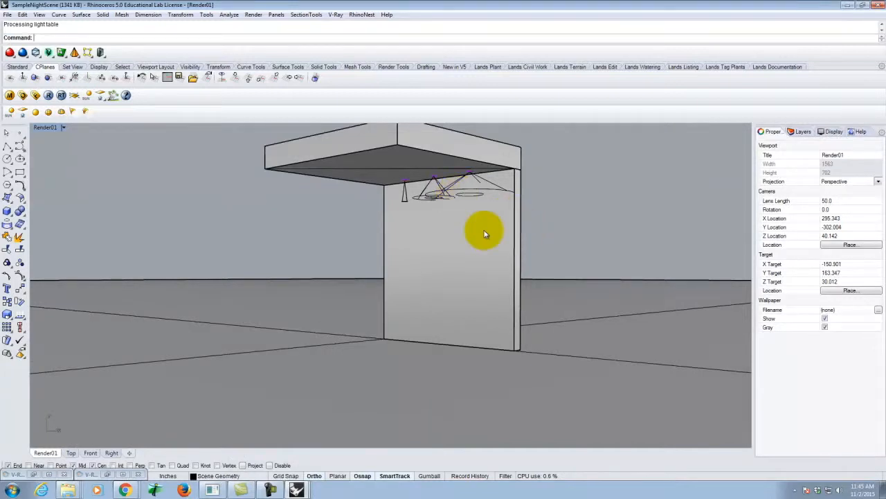
Step: Insert the FloorLamp file as an embedded and linked block at the outer end of the wall's base
{"action": "left_click", "coordinate": [23, 15]}
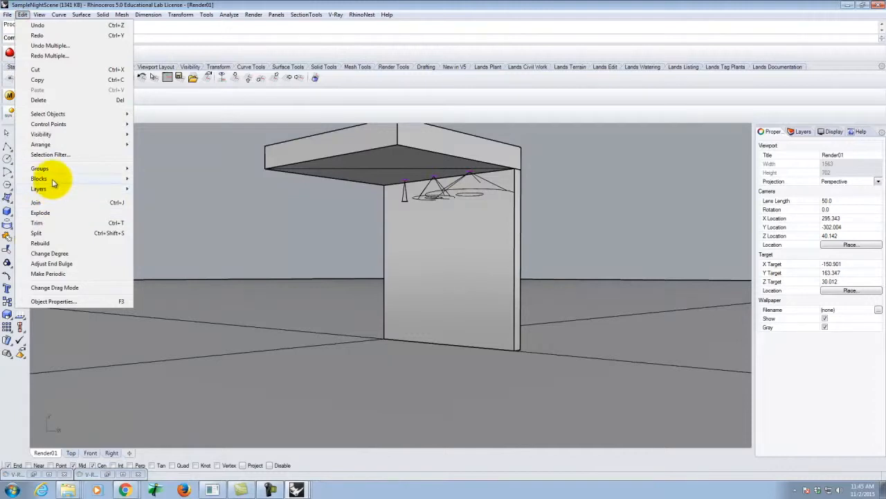
{"action": "mouse_move", "coordinate": [56, 178]}
{"action": "left_click", "coordinate": [173, 189]}
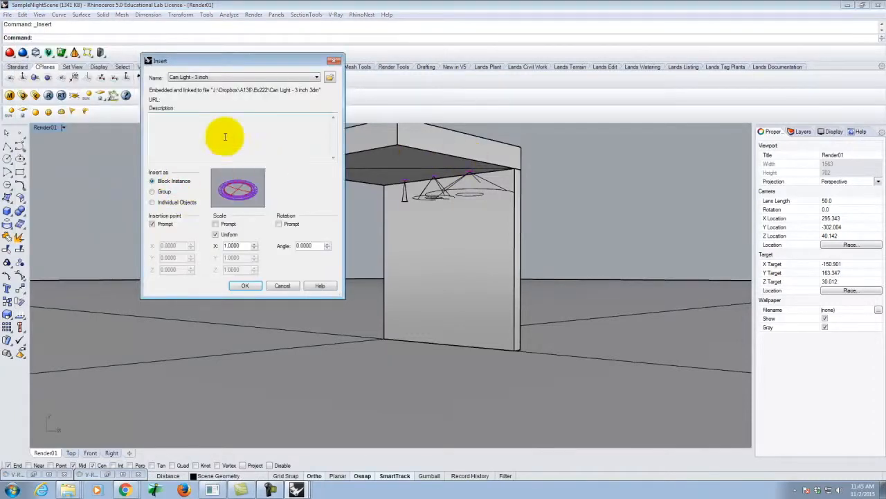
{"action": "left_click", "coordinate": [329, 78]}
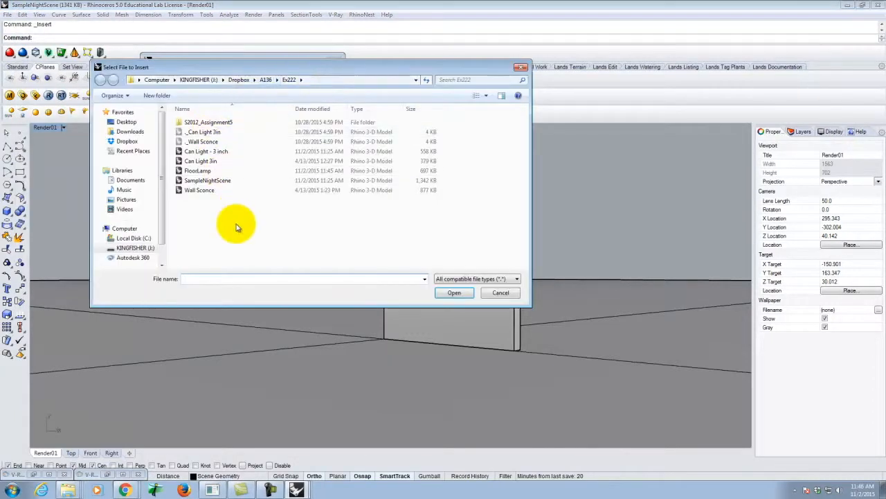
{"action": "left_click", "coordinate": [455, 292]}
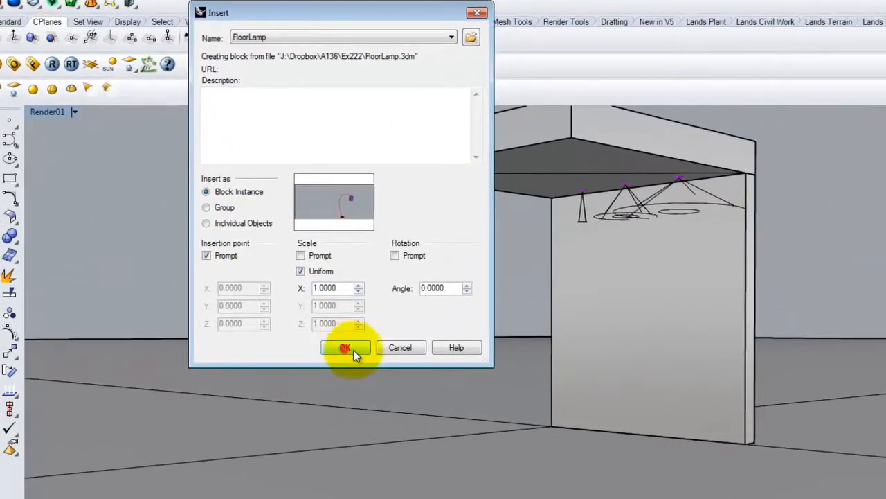
{"action": "left_click", "coordinate": [353, 350]}
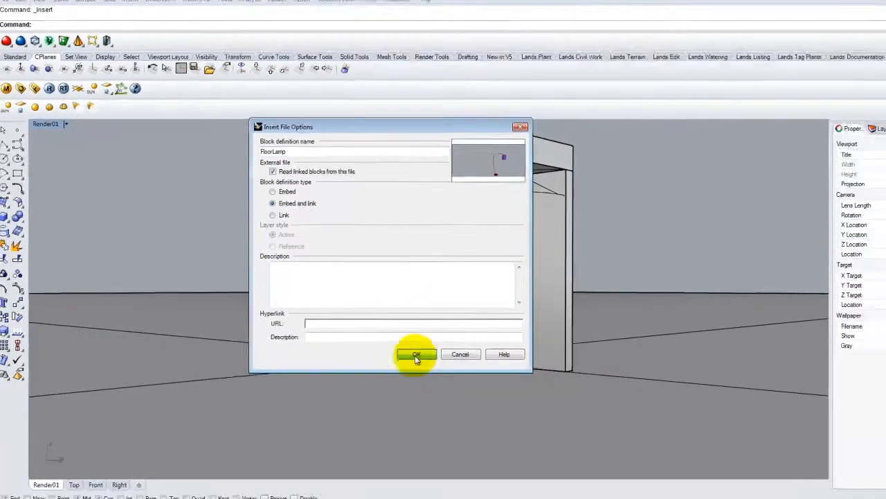
{"action": "left_click", "coordinate": [539, 418]}
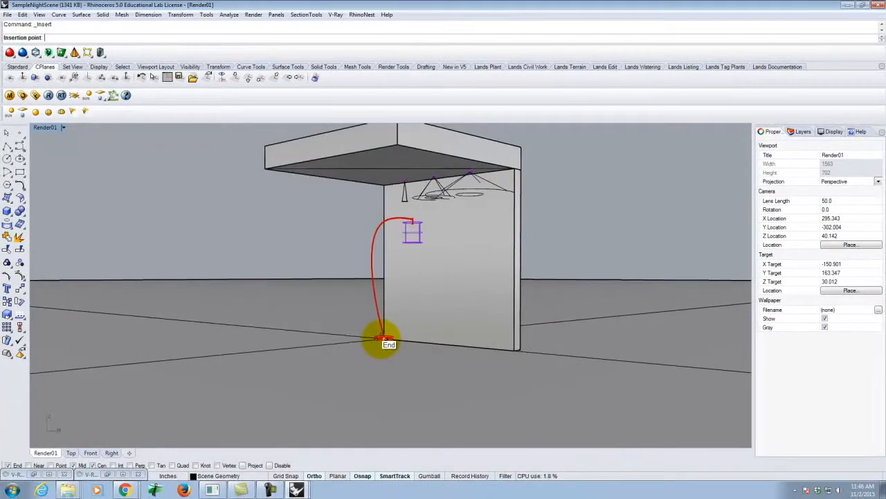
{"action": "left_click", "coordinate": [385, 339]}
{"action": "key", "text": "Escape"}
Step: Set the Top view to wireframe and move the floor lamp there about 32.5 inches out from the wall
{"action": "type", "text": "Move"}
{"action": "key", "text": "Return"}
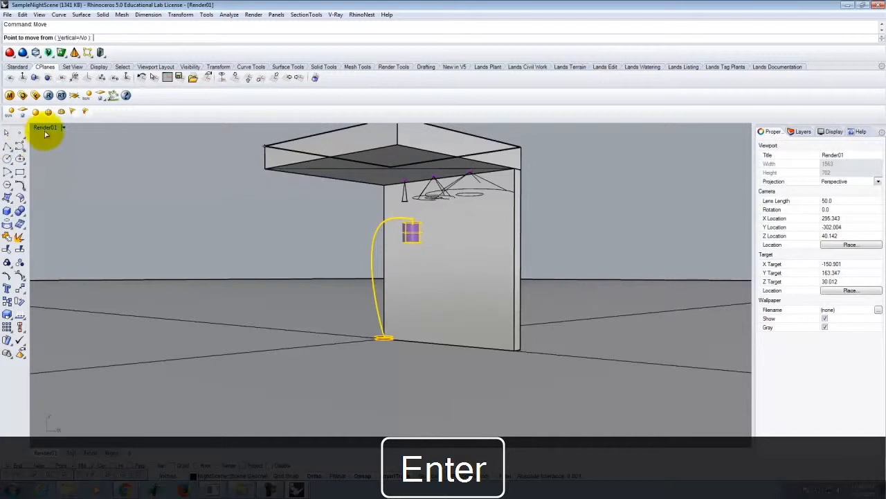
{"action": "double_click", "coordinate": [46, 127]}
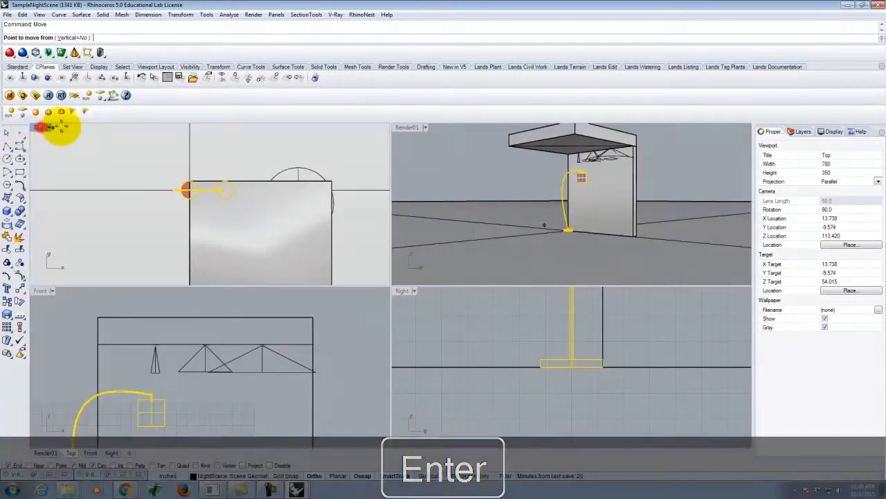
{"action": "double_click", "coordinate": [48, 127]}
{"action": "left_click", "coordinate": [49, 128]}
{"action": "left_click", "coordinate": [57, 150]}
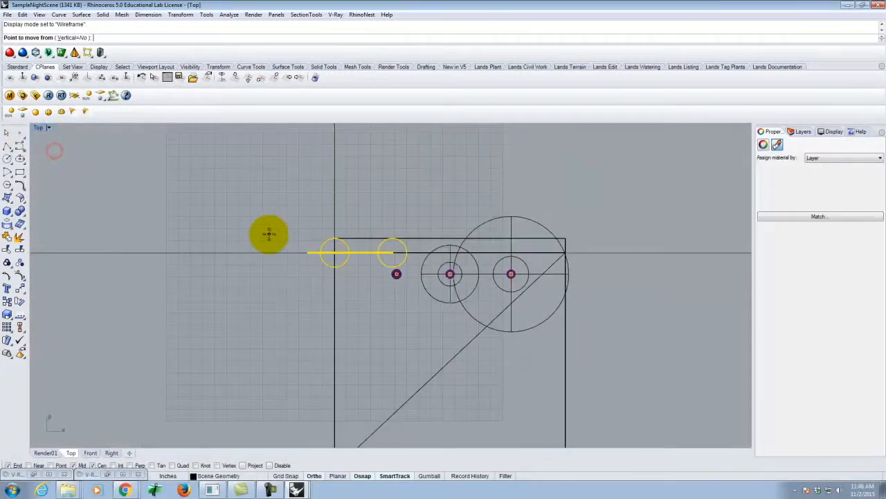
{"action": "left_click", "coordinate": [254, 286]}
{"action": "left_click", "coordinate": [254, 336]}
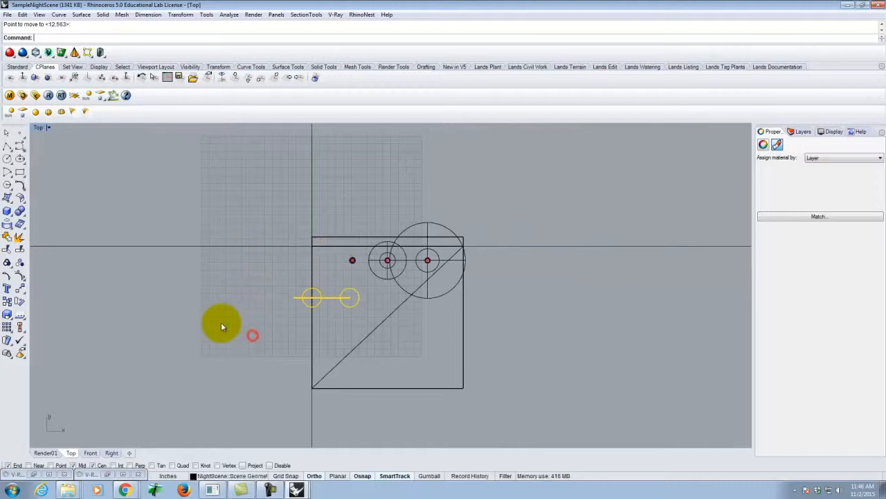
Step: Move the floor lamp again about 15 inches parallel to the wall so its base sits under the ceiling slab
{"action": "right_click", "coordinate": [222, 322]}
{"action": "key", "text": "Escape"}
{"action": "key", "text": "Escape"}
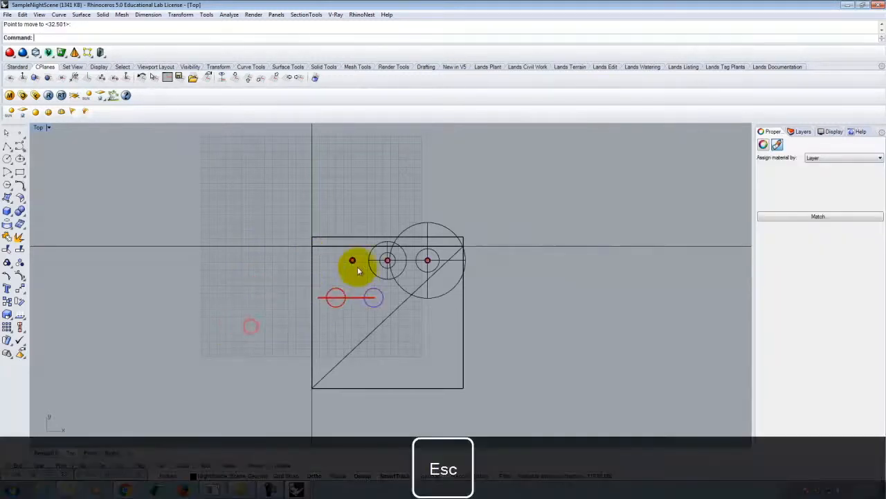
Step: Restore the Render01 named view, render the scene with the floor lamp in V-Ray, and close the frame buffer
{"action": "double_click", "coordinate": [40, 127]}
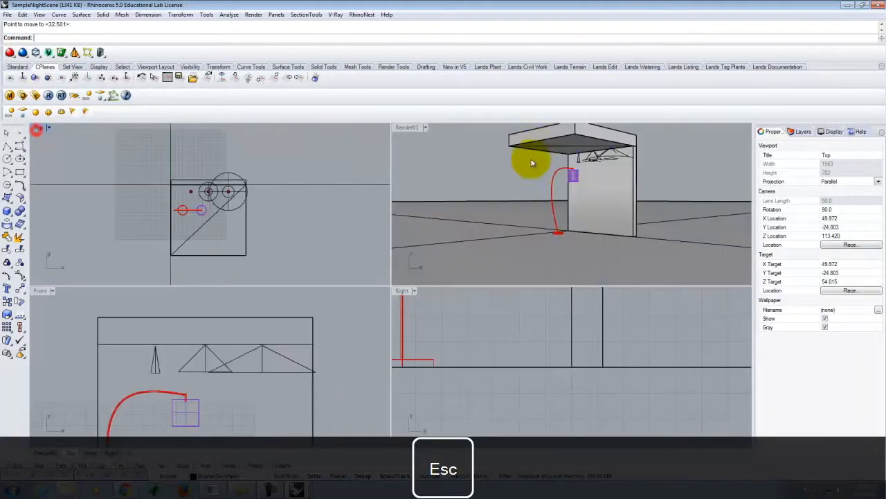
{"action": "double_click", "coordinate": [407, 128]}
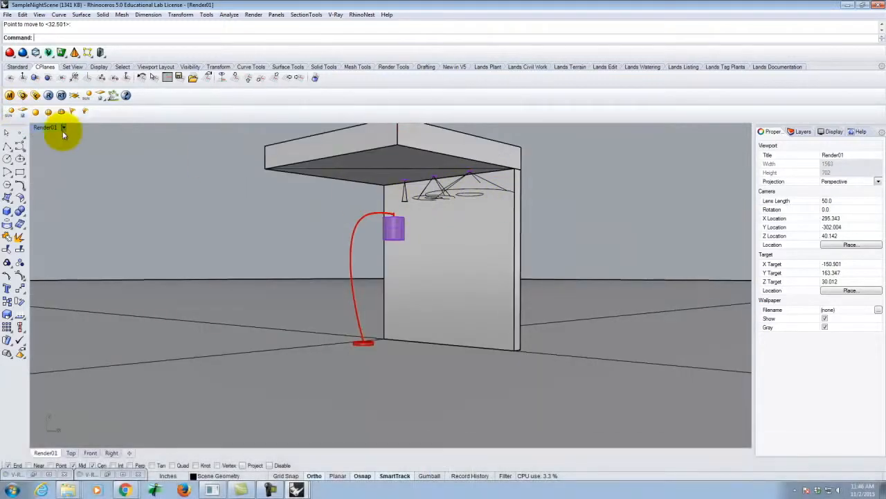
{"action": "left_click", "coordinate": [63, 128]}
{"action": "mouse_move", "coordinate": [90, 284]}
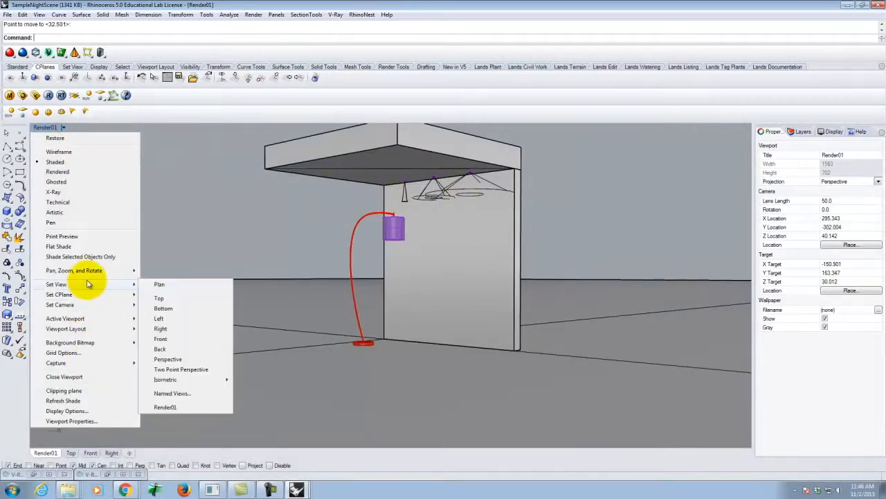
{"action": "left_click", "coordinate": [165, 408]}
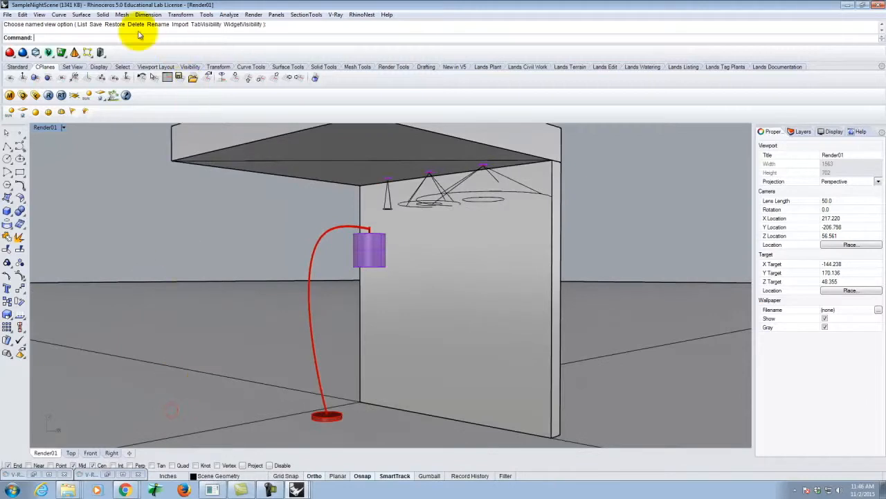
{"action": "left_click", "coordinate": [49, 94]}
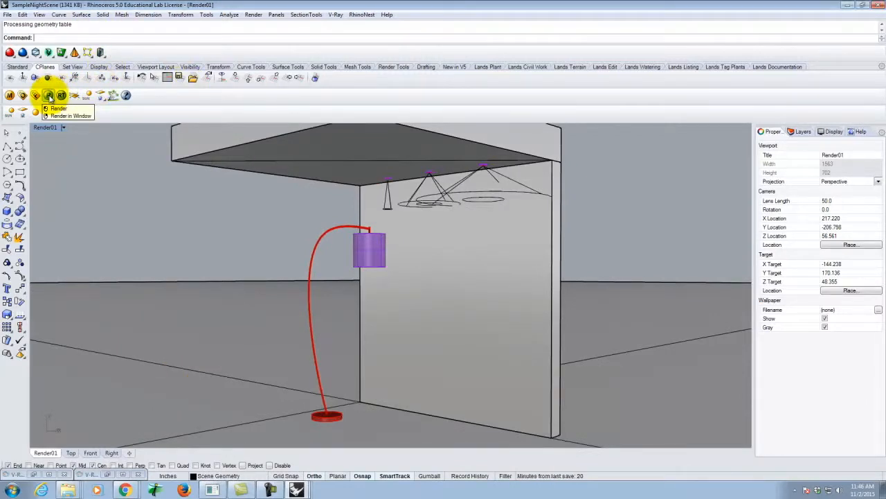
{"action": "left_click", "coordinate": [112, 476]}
{"action": "left_click", "coordinate": [113, 476]}
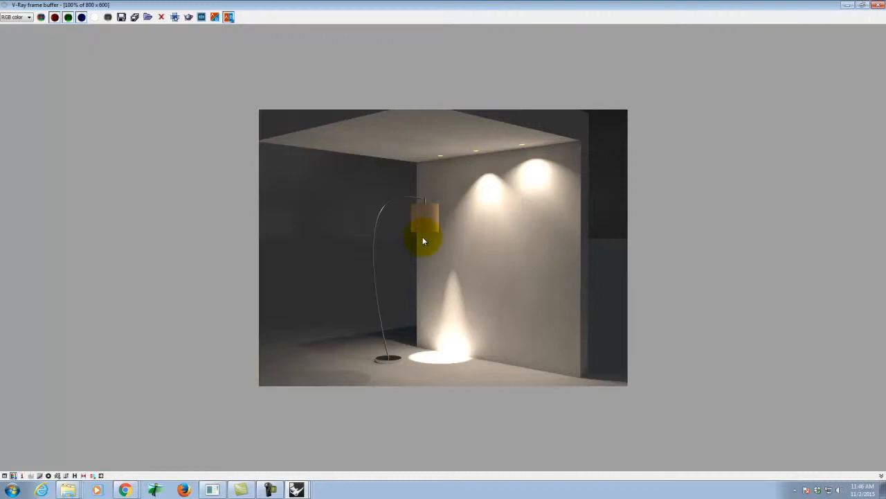
{"action": "left_click", "coordinate": [878, 5]}
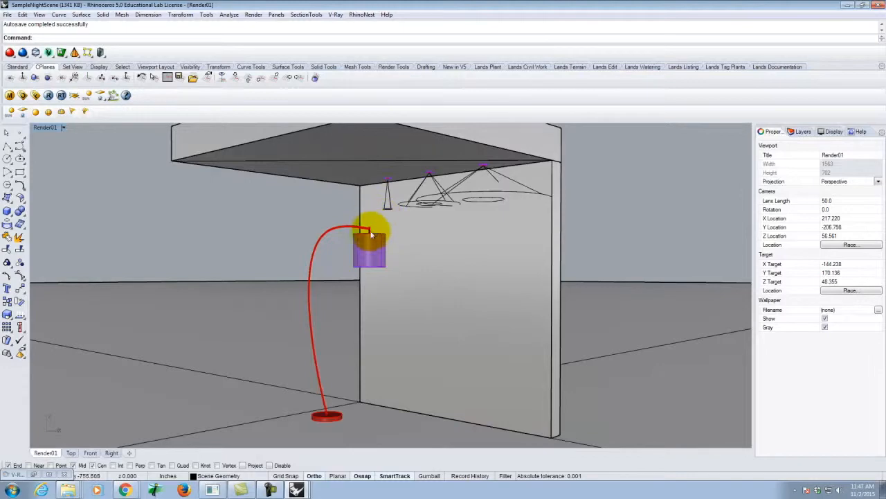
Step: Place a V-Ray point light at the centre of the lamp shade's bottom rim
{"action": "right_click_drag", "start_coordinate": [364, 224], "coordinate": [416, 325]}
{"action": "scroll", "coordinate": [407, 395], "scroll_direction": "up", "scroll_amount": 5}
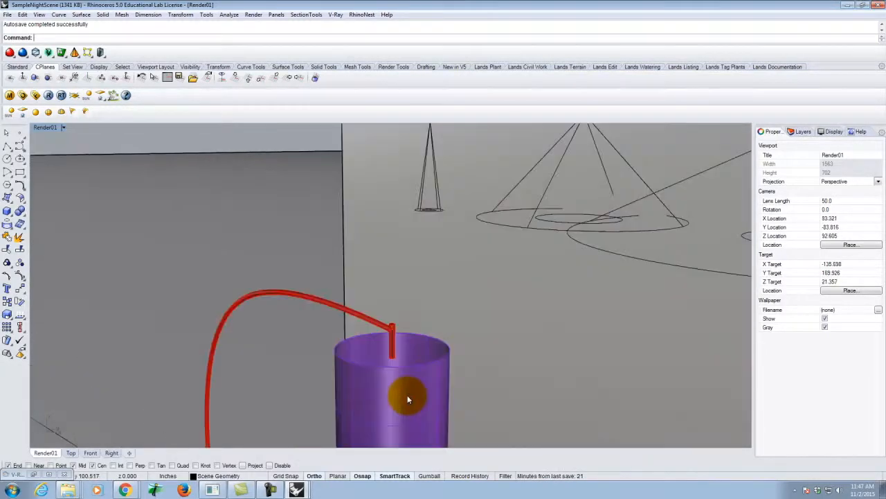
{"action": "left_click", "coordinate": [407, 394]}
{"action": "key", "text": "Return"}
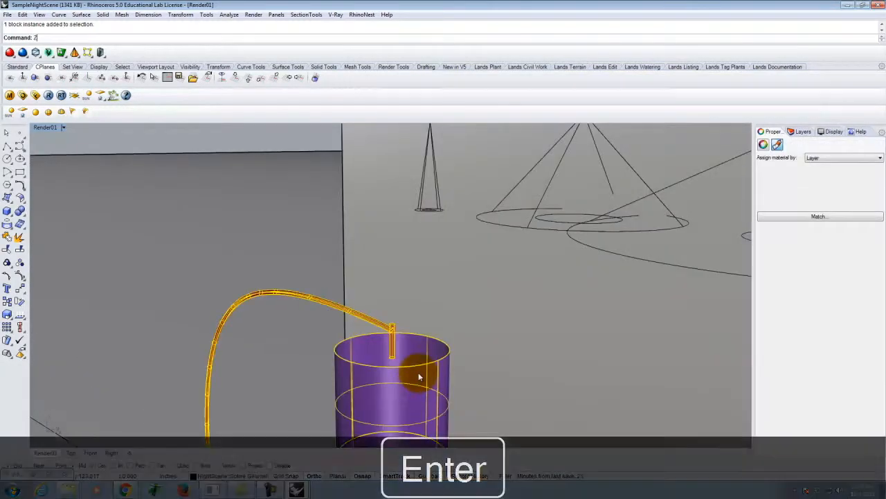
{"action": "type", "text": "s"}
{"action": "key", "text": "Return"}
{"action": "right_click_drag", "start_coordinate": [441, 232], "coordinate": [425, 234]}
{"action": "scroll", "coordinate": [425, 234], "scroll_direction": "up", "scroll_amount": 6}
{"action": "right_click_drag", "start_coordinate": [457, 278], "coordinate": [418, 256]}
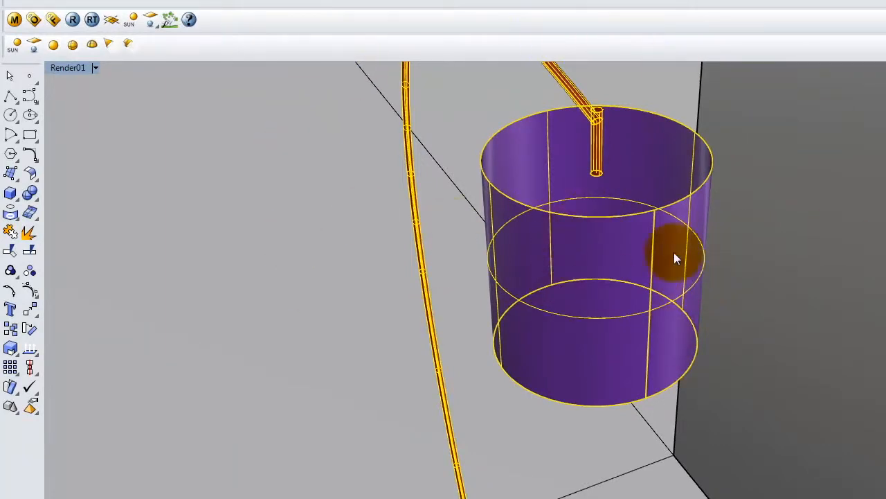
{"action": "key", "text": "Escape"}
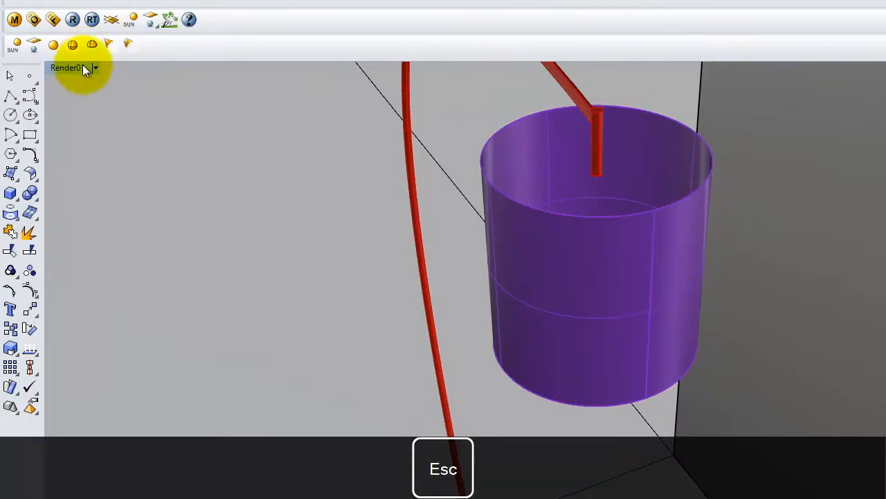
{"action": "left_click", "coordinate": [54, 44]}
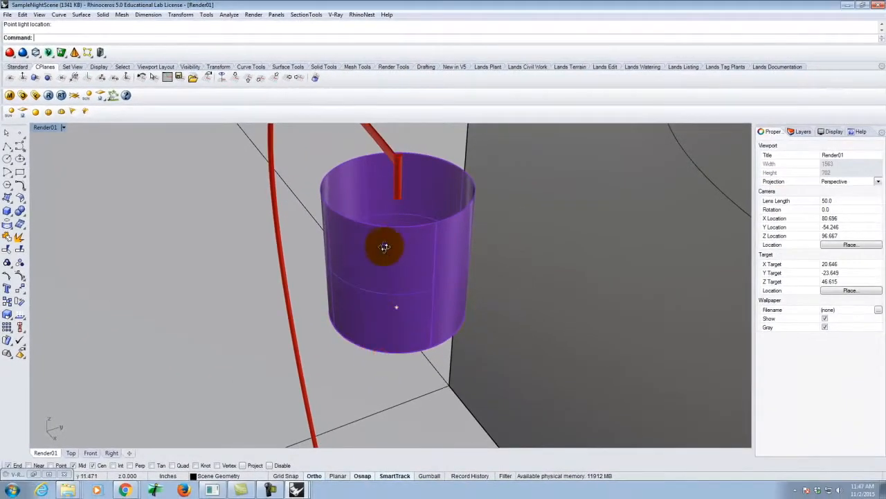
{"action": "right_click_drag", "start_coordinate": [384, 247], "coordinate": [417, 286]}
{"action": "scroll", "coordinate": [418, 337], "scroll_direction": "up", "scroll_amount": 4}
{"action": "scroll", "coordinate": [469, 288], "scroll_direction": "down", "scroll_amount": 4}
{"action": "scroll", "coordinate": [263, 208], "scroll_direction": "down", "scroll_amount": 3}
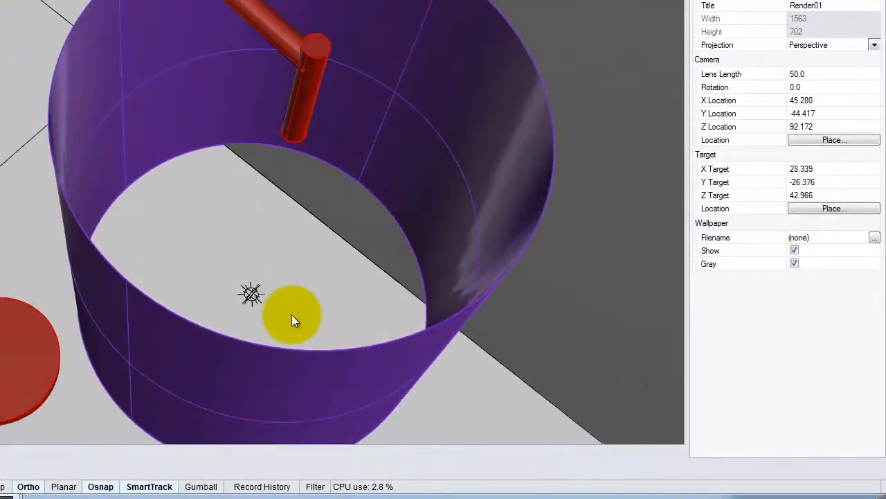
Step: Set the point light's color to a warm tone with RGB 255, 214, 170
{"action": "left_click", "coordinate": [250, 293]}
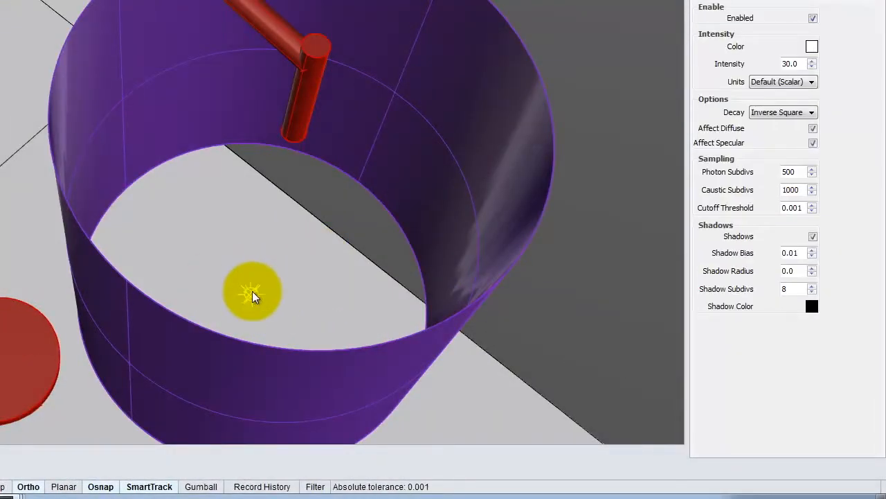
{"action": "left_click", "coordinate": [811, 46]}
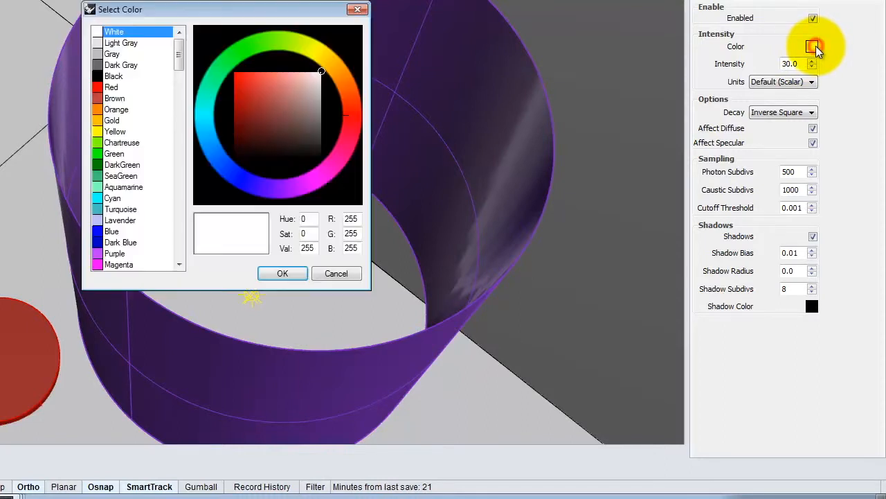
{"action": "double_click", "coordinate": [351, 233]}
{"action": "type", "text": "214"}
{"action": "key", "text": "Tab"}
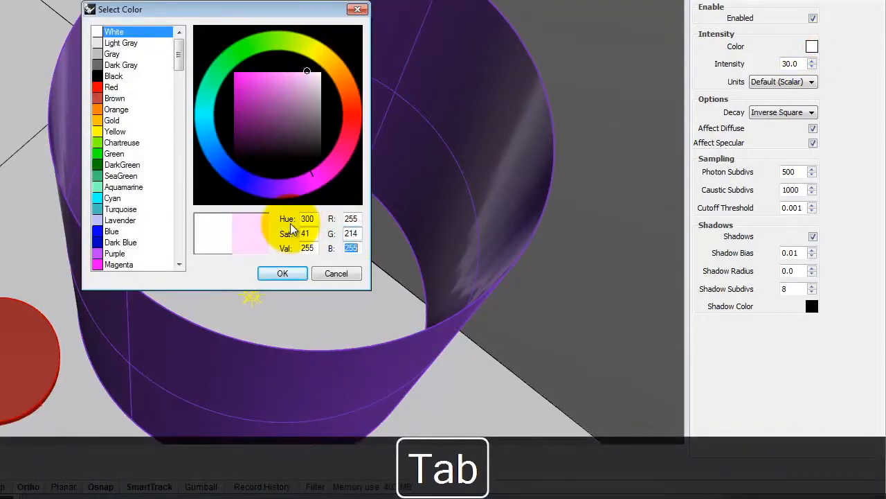
{"action": "type", "text": "170"}
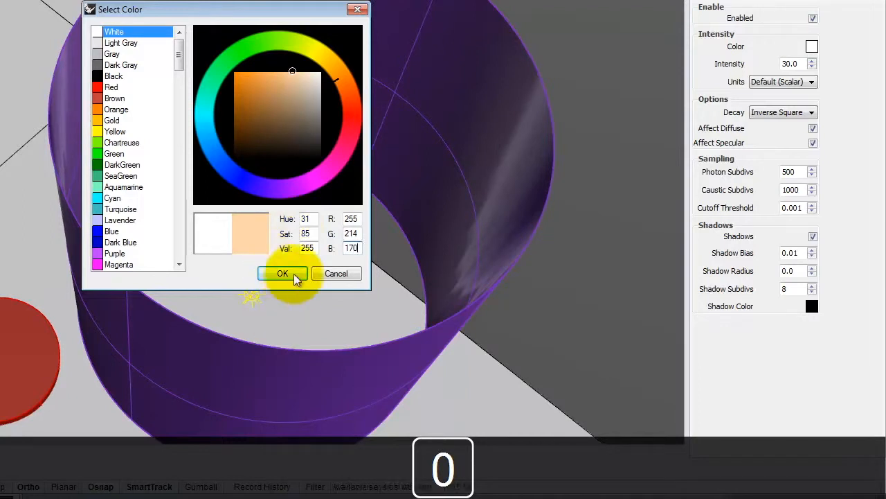
{"action": "left_click", "coordinate": [291, 273]}
Step: Set the point light's units to Radiant power (W) and its intensity to 60
{"action": "left_click", "coordinate": [812, 82]}
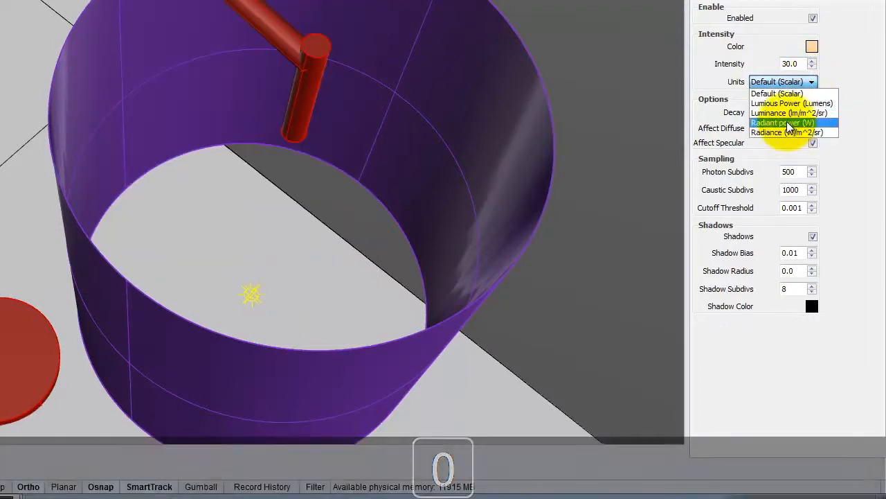
{"action": "left_click", "coordinate": [787, 122]}
{"action": "double_click", "coordinate": [796, 64]}
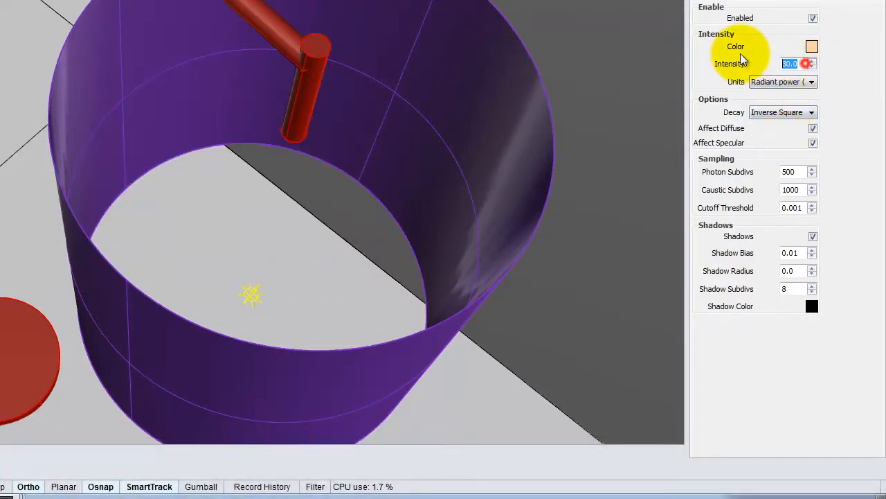
{"action": "type", "text": "60"}
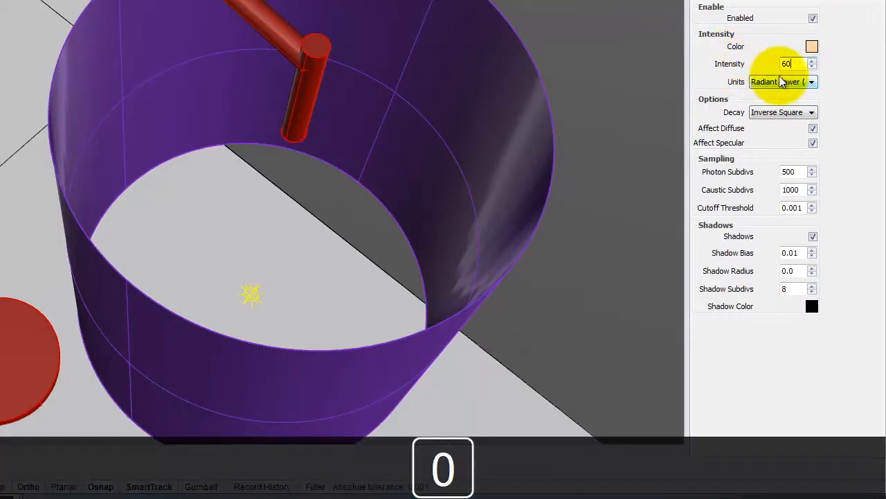
{"action": "key", "text": "Tab"}
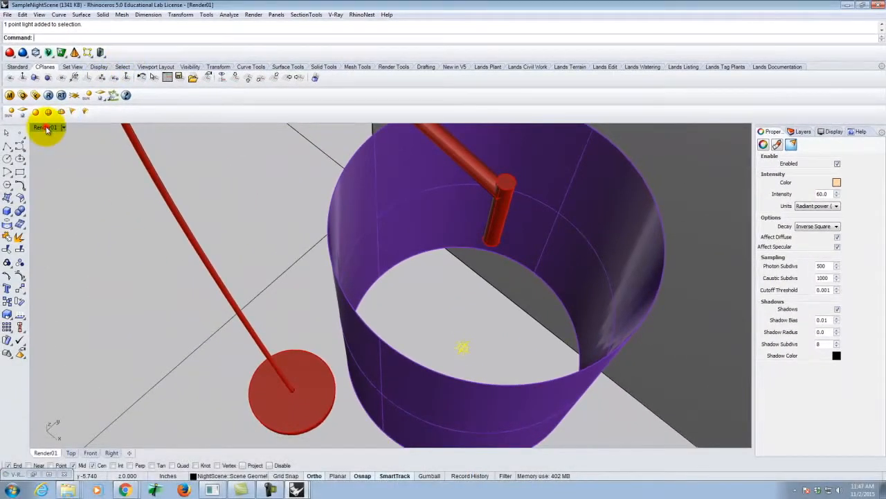
Step: Move the point light straight up in the Front view to the middle of the lamp shade
{"action": "double_click", "coordinate": [47, 129]}
{"action": "scroll", "coordinate": [199, 439], "scroll_direction": "up", "scroll_amount": 6}
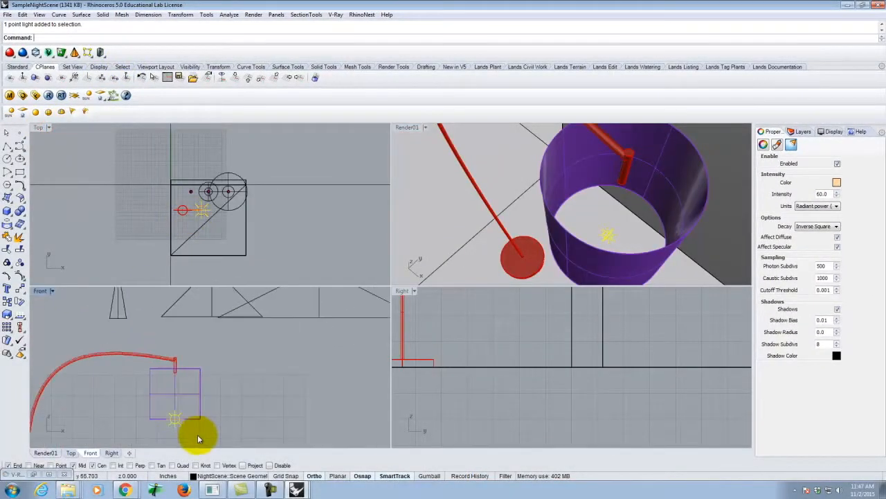
{"action": "scroll", "coordinate": [224, 421], "scroll_direction": "up", "scroll_amount": 3}
{"action": "key", "text": "Return"}
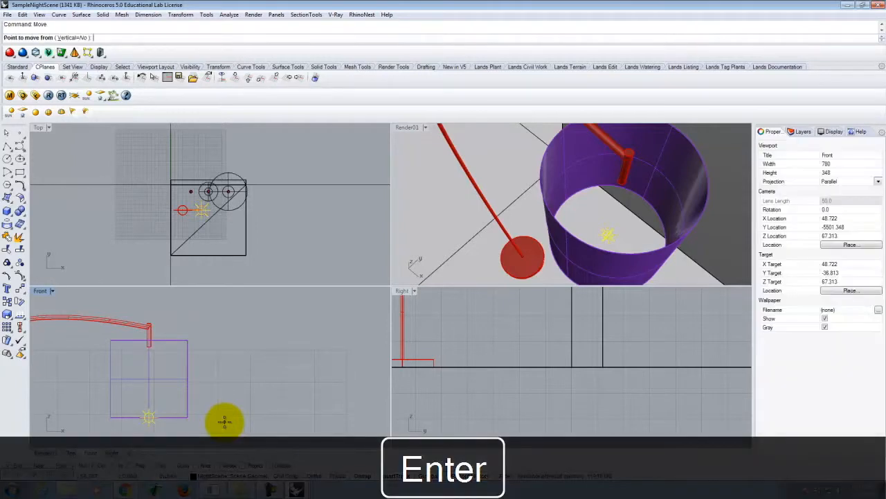
{"action": "left_click", "coordinate": [224, 421]}
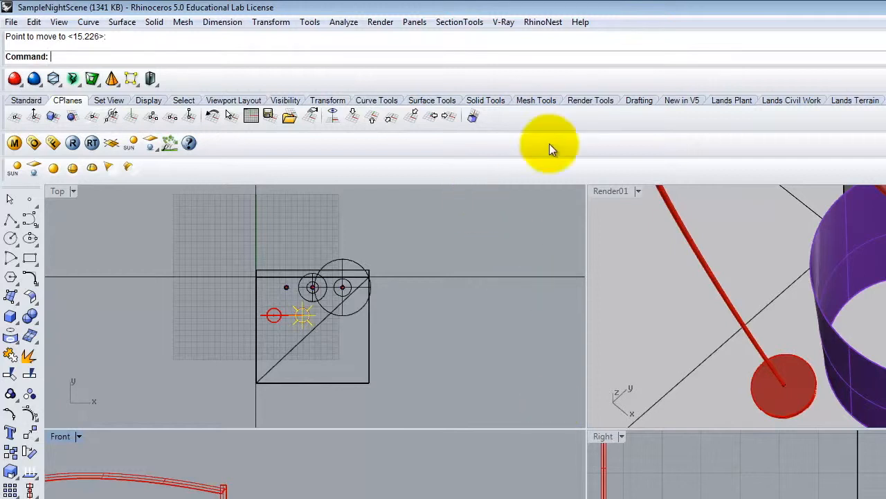
Step: Restore the Render01 named view and render the scene with the lamp's point light
{"action": "double_click", "coordinate": [611, 192]}
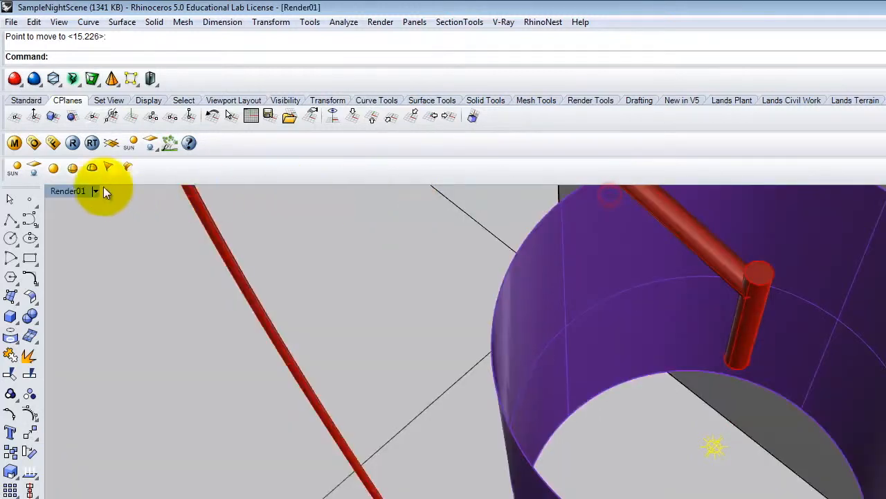
{"action": "left_click", "coordinate": [95, 191]}
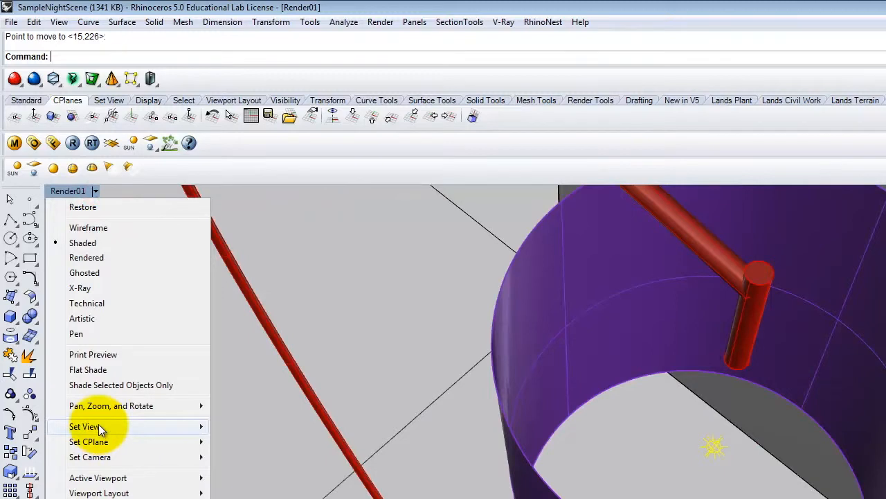
{"action": "mouse_move", "coordinate": [109, 426]}
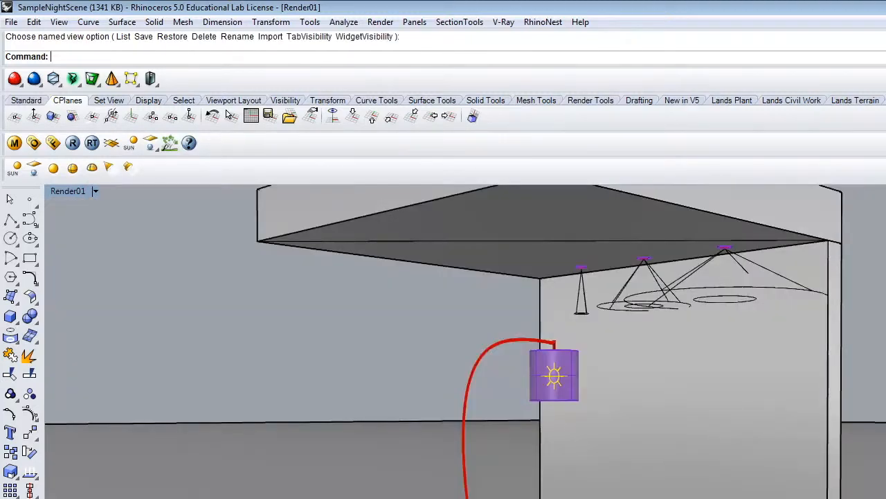
{"action": "left_click", "coordinate": [72, 146]}
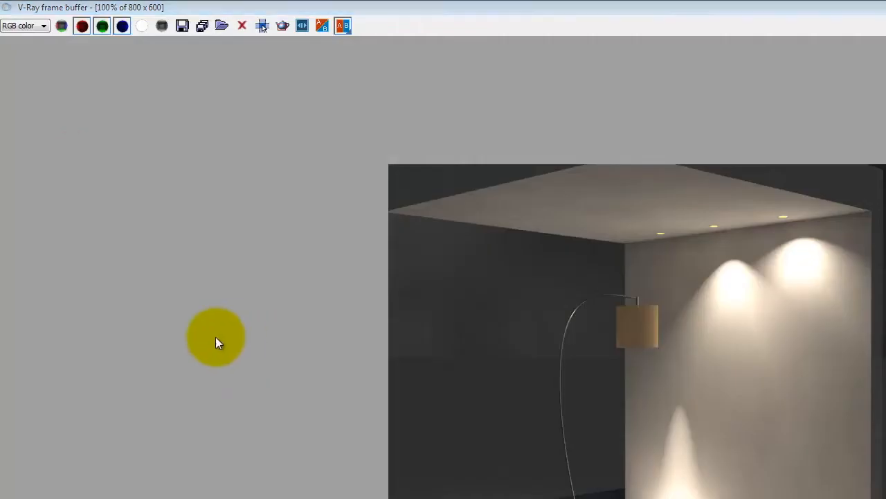
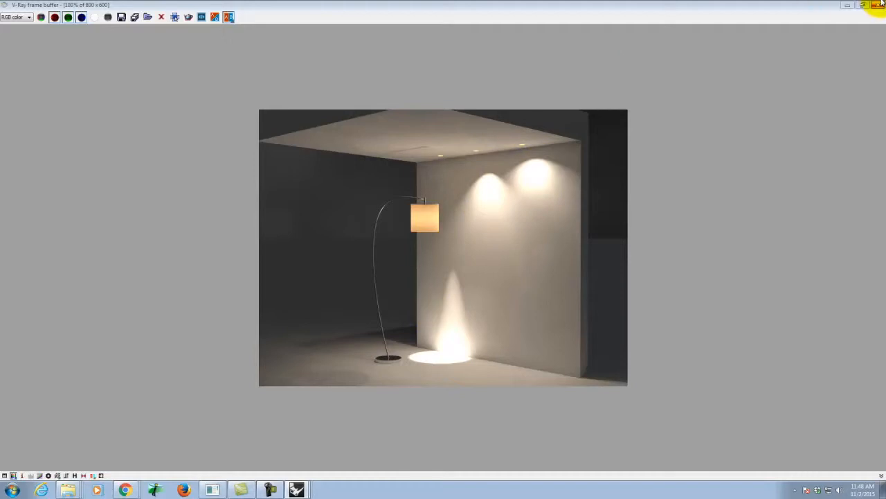
Step: Create a new layer named Lights with a sublayer named Spots
{"action": "left_click", "coordinate": [849, 5]}
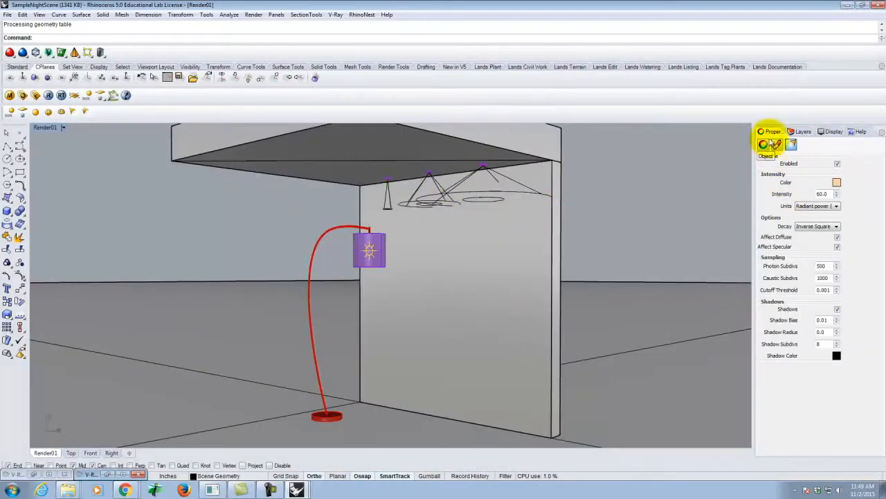
{"action": "left_click", "coordinate": [801, 131]}
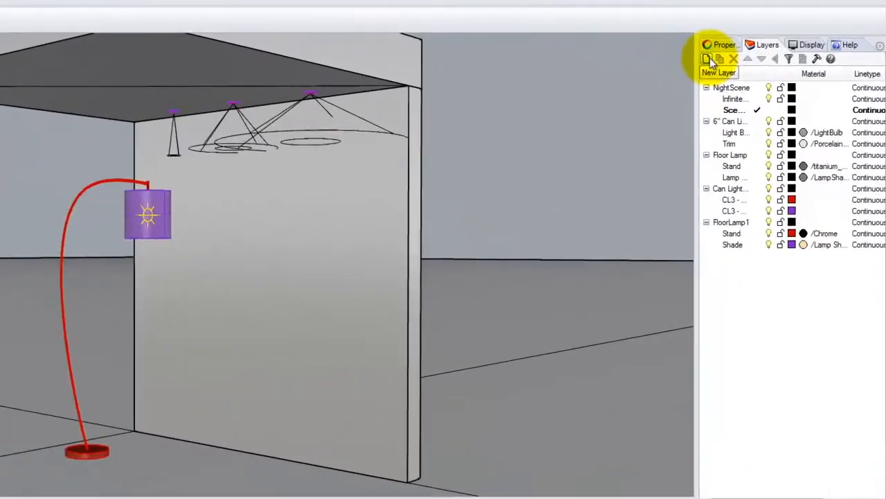
{"action": "left_click", "coordinate": [761, 141]}
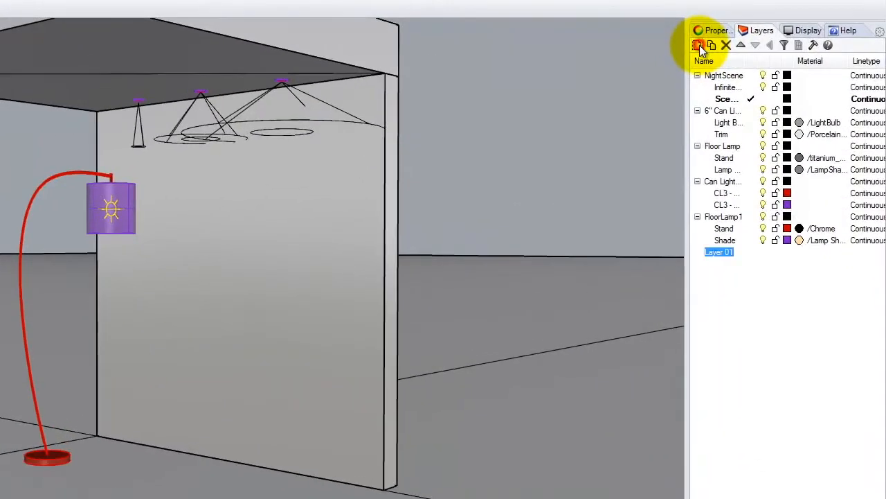
{"action": "key", "text": "BackSpace"}
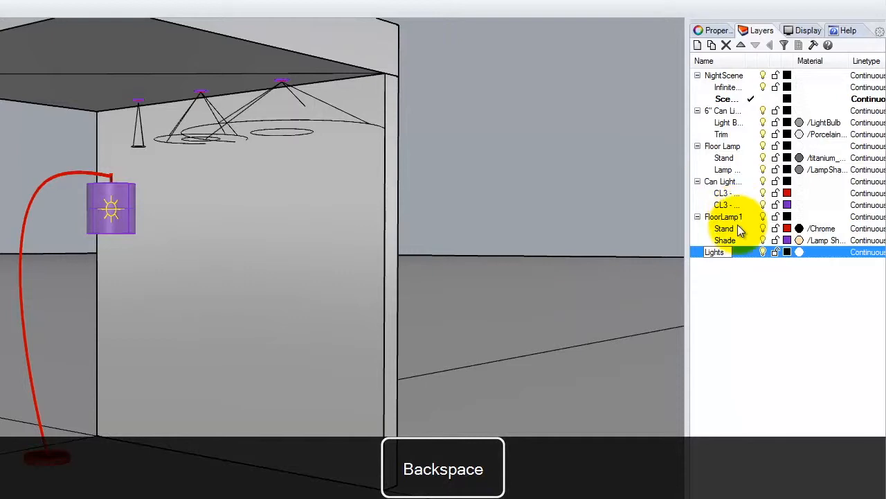
{"action": "left_click", "coordinate": [711, 45]}
{"action": "type", "text": "Spots"}
{"action": "left_click", "coordinate": [731, 316]}
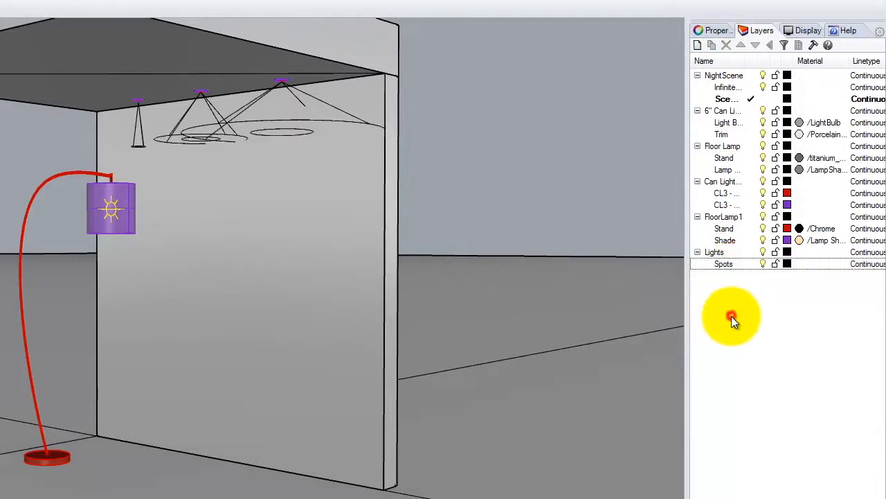
Step: Move the three ceiling spotlights to the Spots layer
{"action": "left_click", "coordinate": [296, 121]}
{"action": "left_click", "coordinate": [144, 139]}
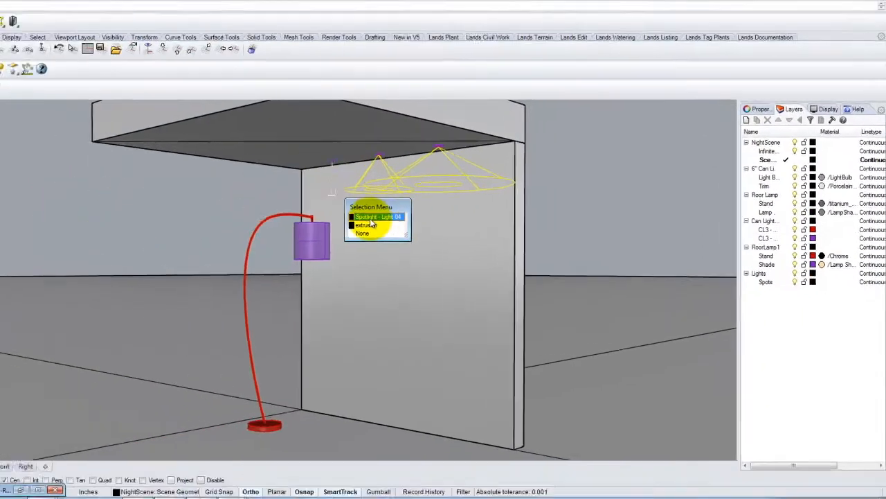
{"action": "left_click", "coordinate": [374, 217]}
{"action": "right_click", "coordinate": [768, 282]}
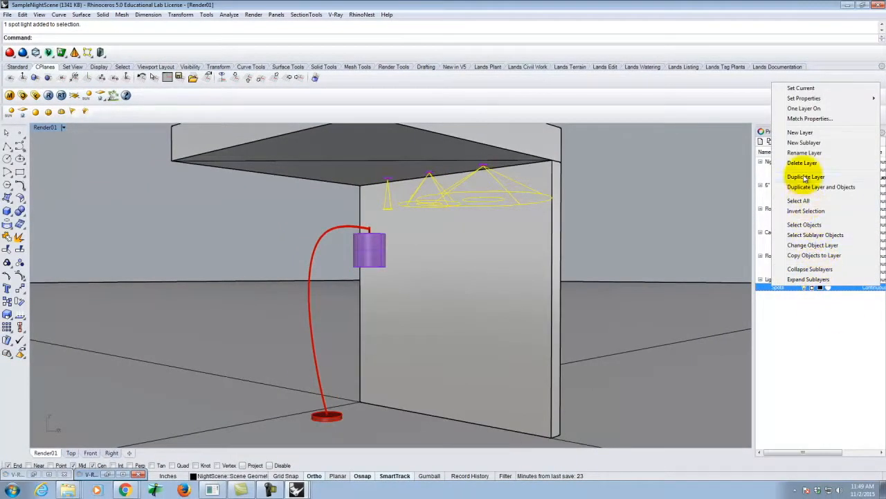
{"action": "left_click", "coordinate": [811, 245]}
{"action": "left_click", "coordinate": [780, 305]}
Step: Turn off the Spots layer and render the scene
{"action": "left_click", "coordinate": [804, 286]}
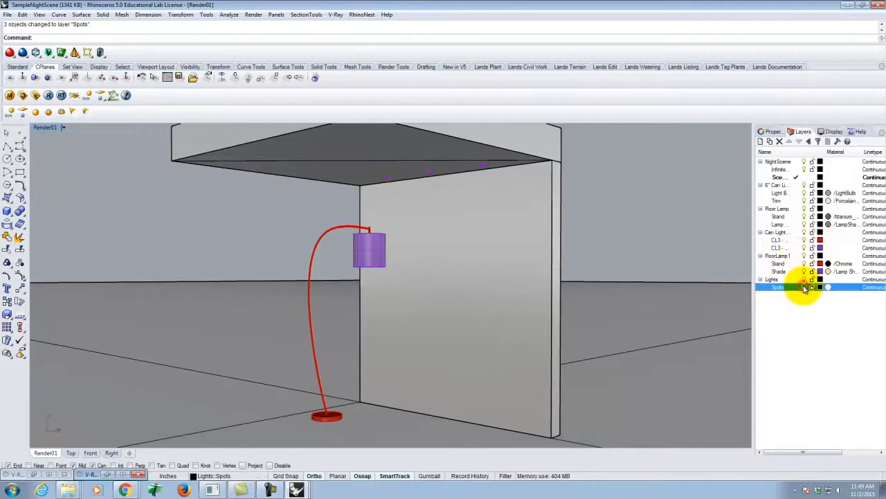
{"action": "left_click", "coordinate": [49, 95]}
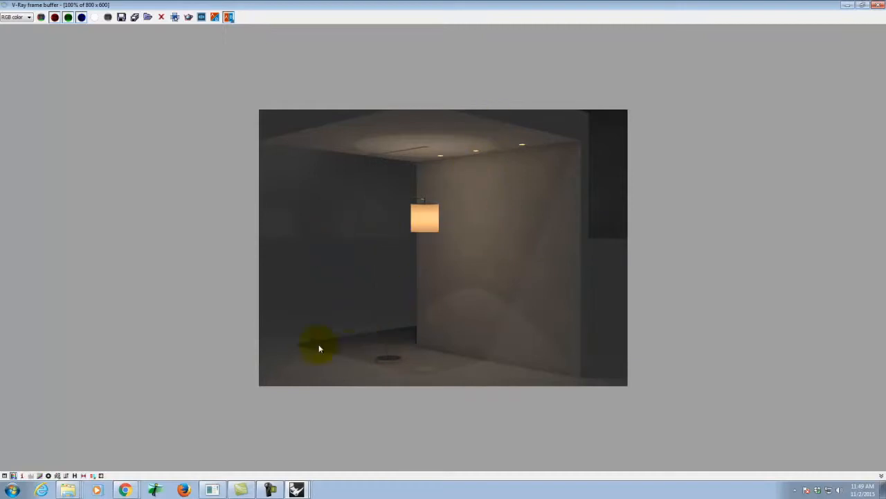
Step: Switch to the FloorLamp file and set the Lamp Shade material's diffuse color to a lighter tan, RGB 255, 230, 192
{"action": "left_click", "coordinate": [299, 489]}
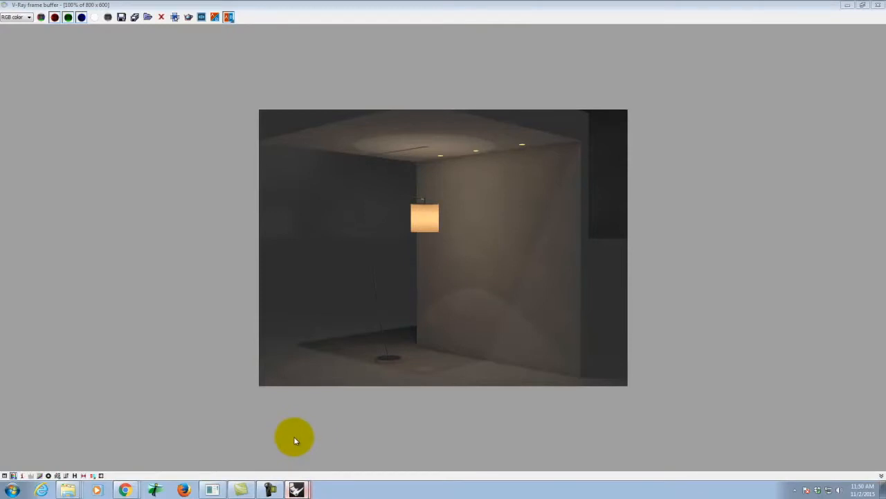
{"action": "left_click", "coordinate": [295, 486]}
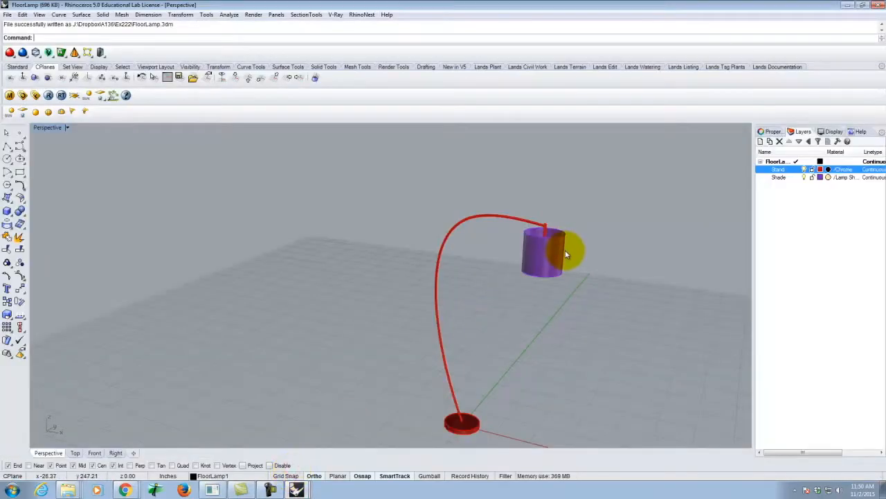
{"action": "left_click", "coordinate": [547, 259]}
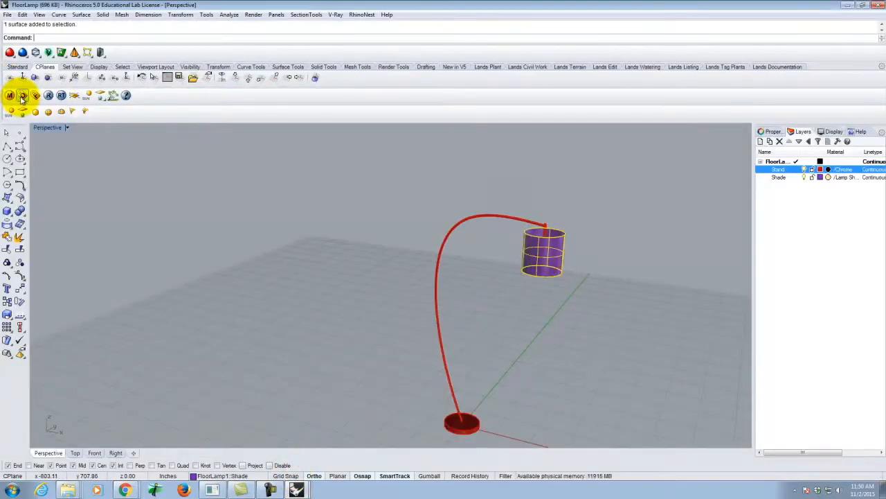
{"action": "left_click", "coordinate": [9, 95]}
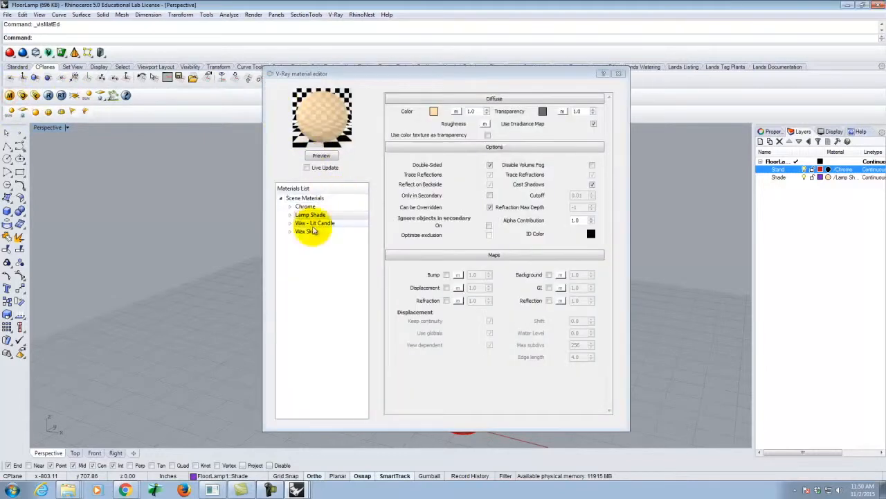
{"action": "left_click", "coordinate": [434, 112]}
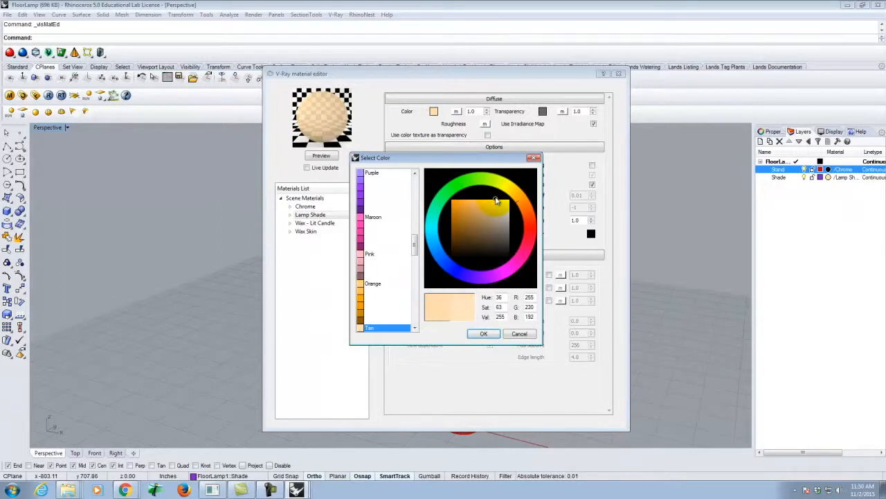
{"action": "left_click", "coordinate": [484, 334]}
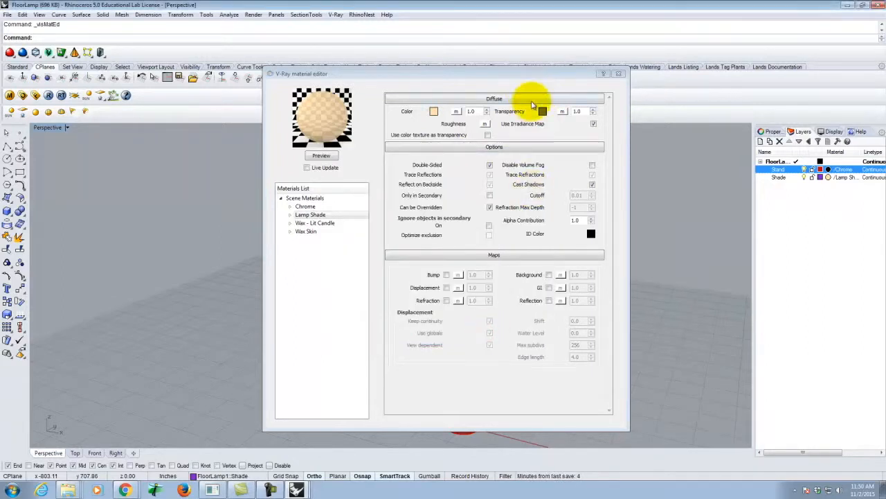
Step: Add a TexBitmap texture to the Lamp Shade material's transparency map
{"action": "left_click", "coordinate": [565, 114]}
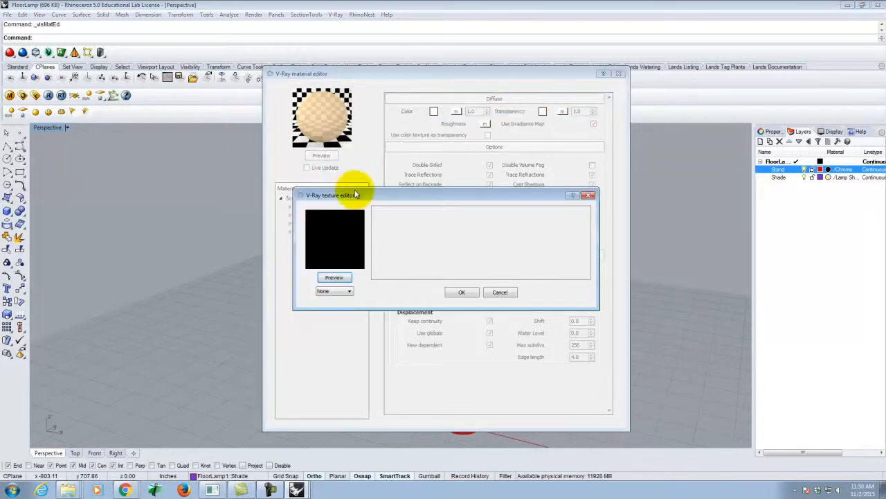
{"action": "left_click", "coordinate": [325, 292]}
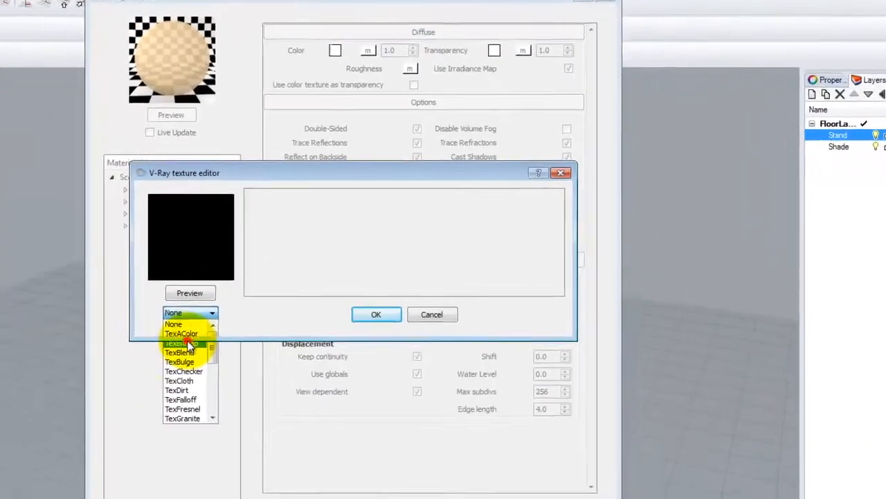
{"action": "left_click", "coordinate": [305, 317]}
{"action": "left_click", "coordinate": [321, 95]}
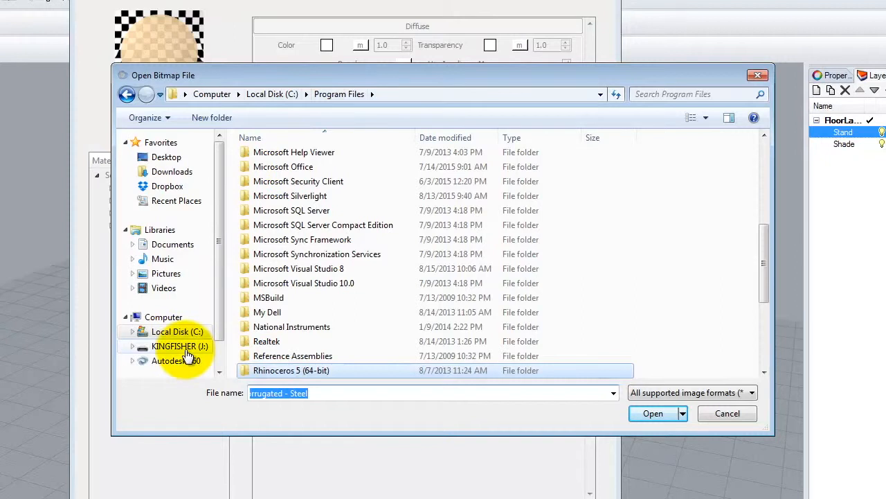
Step: Browse for the bitmap in the Resources\V-Ray Materials\Metal\Metal Screens folder on the KINGFISHER (J:) drive
{"action": "left_click", "coordinate": [161, 346]}
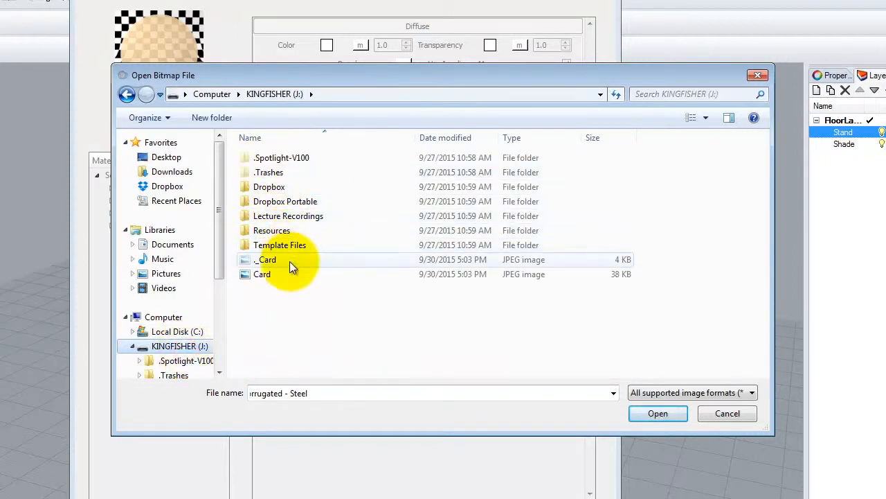
{"action": "double_click", "coordinate": [279, 234]}
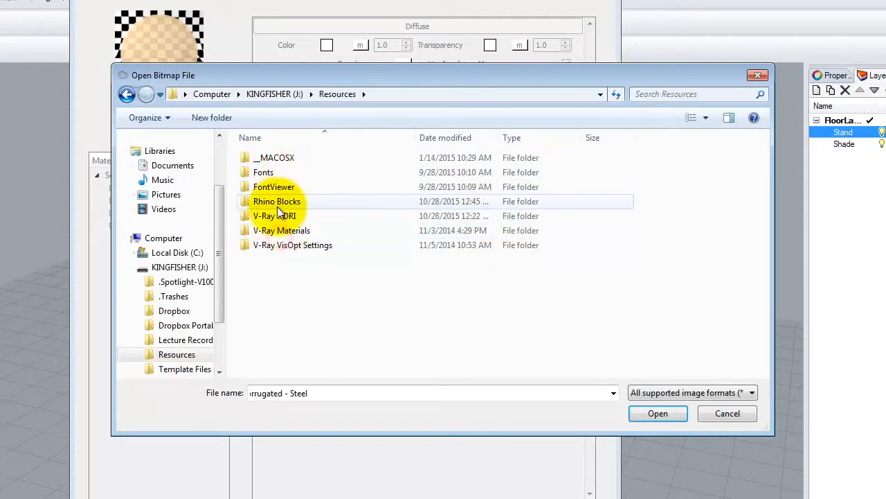
{"action": "left_click", "coordinate": [291, 216]}
{"action": "double_click", "coordinate": [289, 232]}
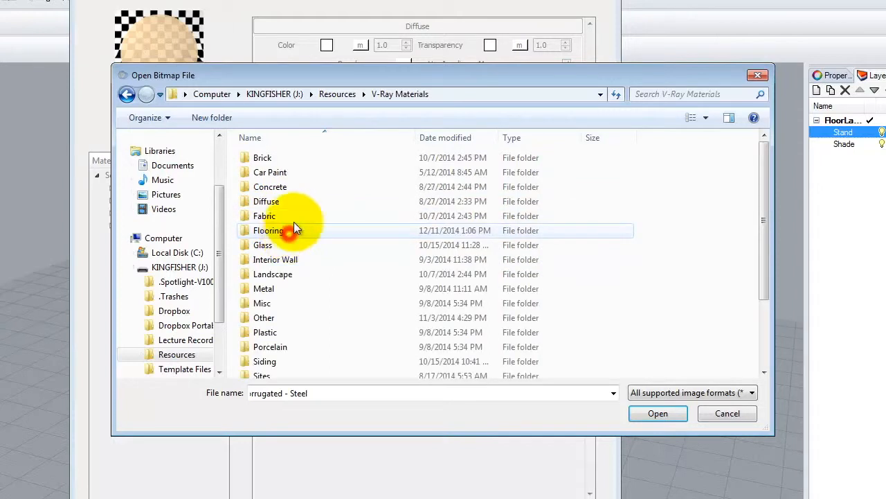
{"action": "scroll", "coordinate": [302, 292], "scroll_direction": "down", "scroll_amount": 2}
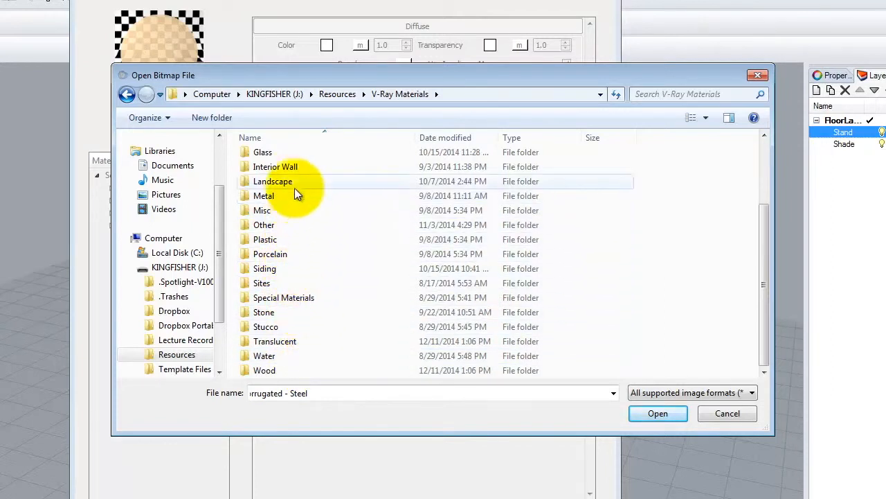
{"action": "left_click", "coordinate": [270, 199]}
{"action": "double_click", "coordinate": [270, 198]}
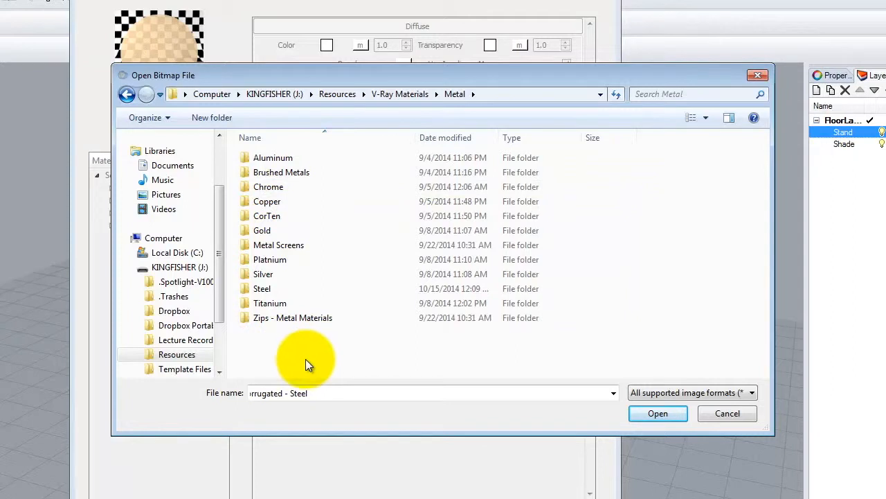
{"action": "left_click", "coordinate": [268, 247]}
{"action": "double_click", "coordinate": [268, 247]}
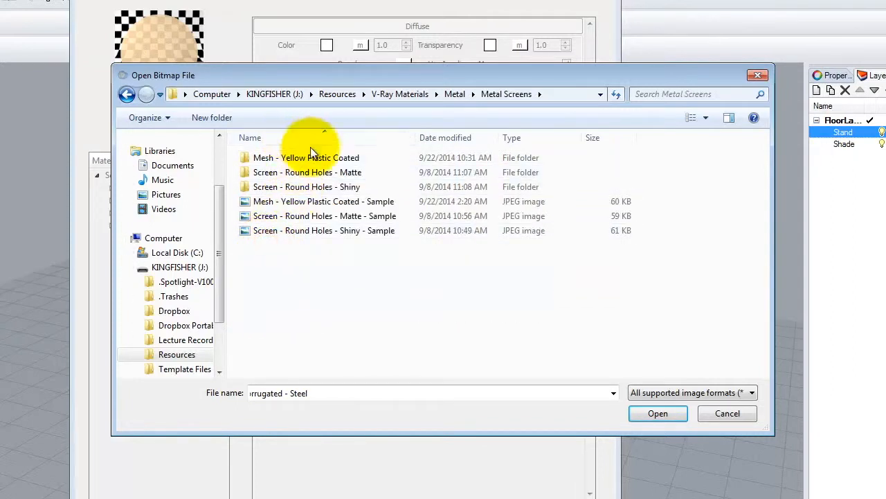
Step: Load WIRSCRN2_transparency from the Screen - Round Holes - Matte folder as the transparency bitmap and update the material preview
{"action": "left_click", "coordinate": [299, 174]}
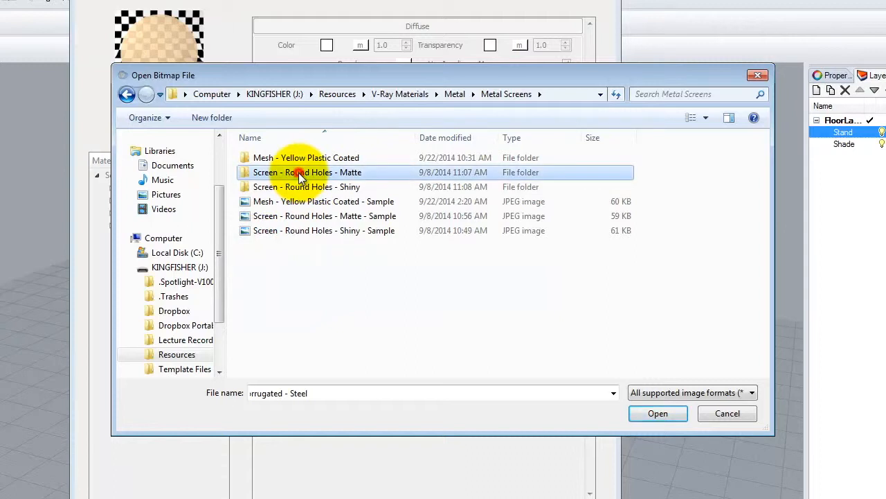
{"action": "double_click", "coordinate": [300, 174]}
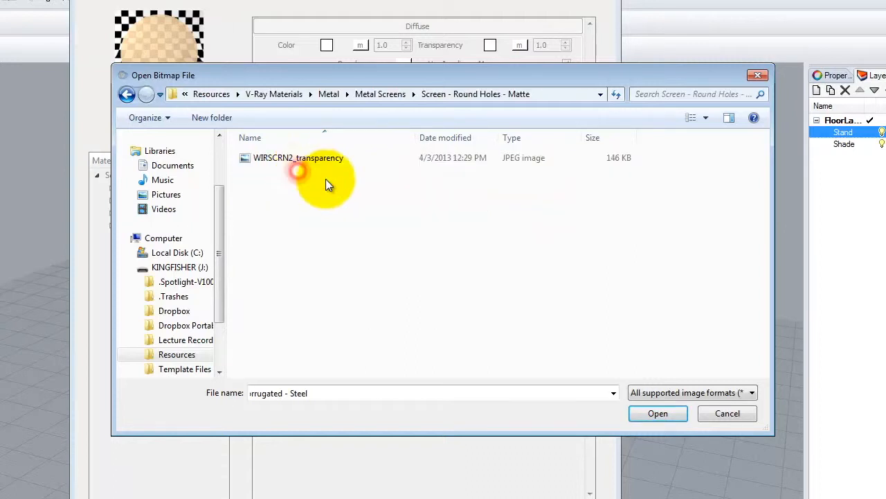
{"action": "left_click", "coordinate": [286, 160]}
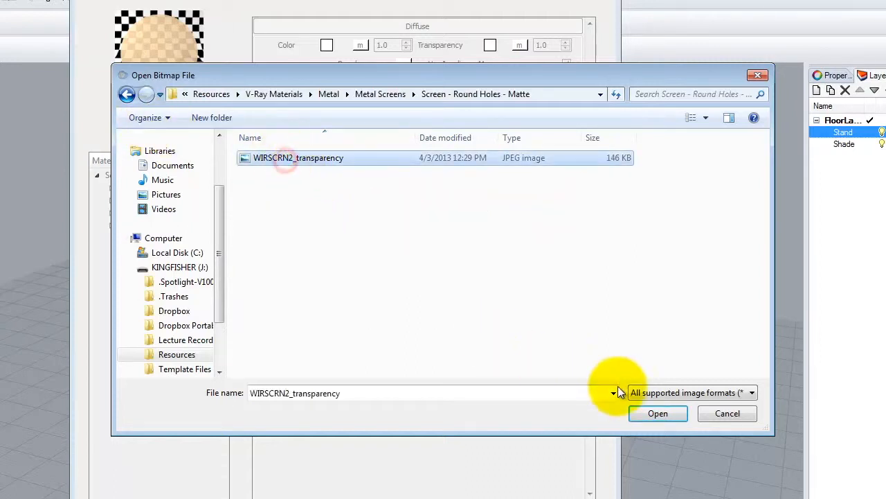
{"action": "left_click", "coordinate": [707, 118]}
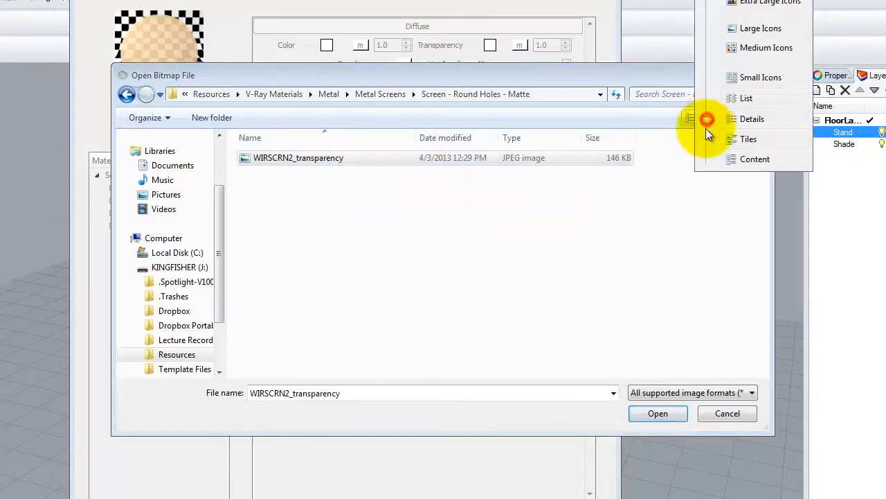
{"action": "left_click", "coordinate": [759, 3]}
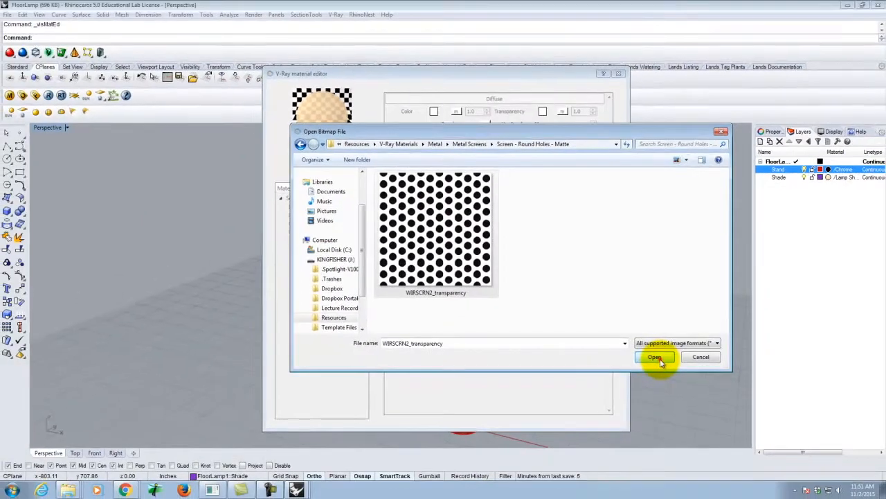
{"action": "left_click", "coordinate": [657, 413]}
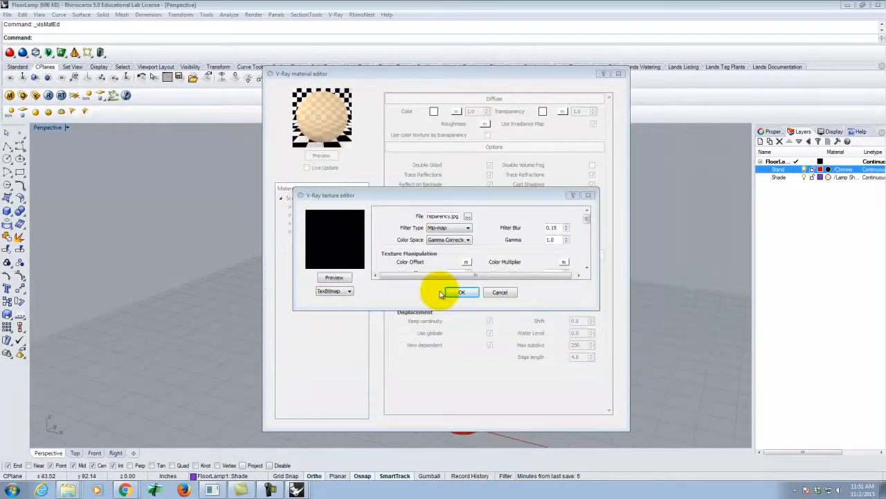
{"action": "left_click", "coordinate": [461, 293]}
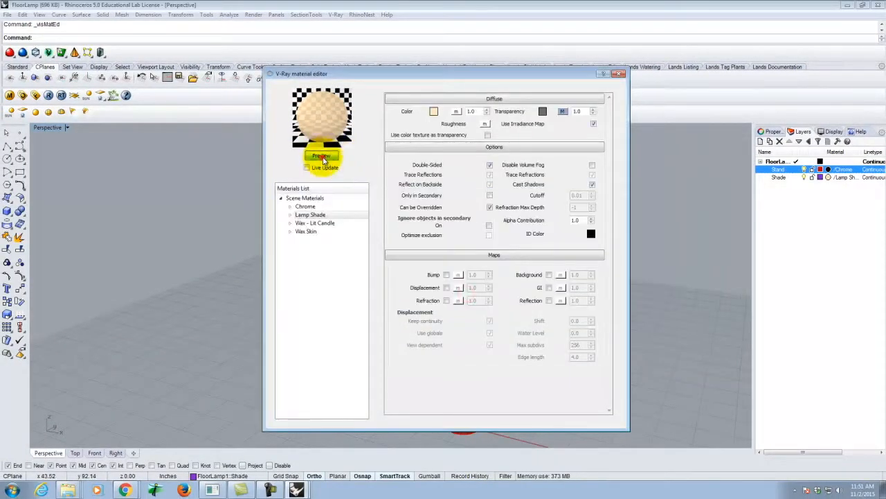
{"action": "left_click", "coordinate": [325, 158]}
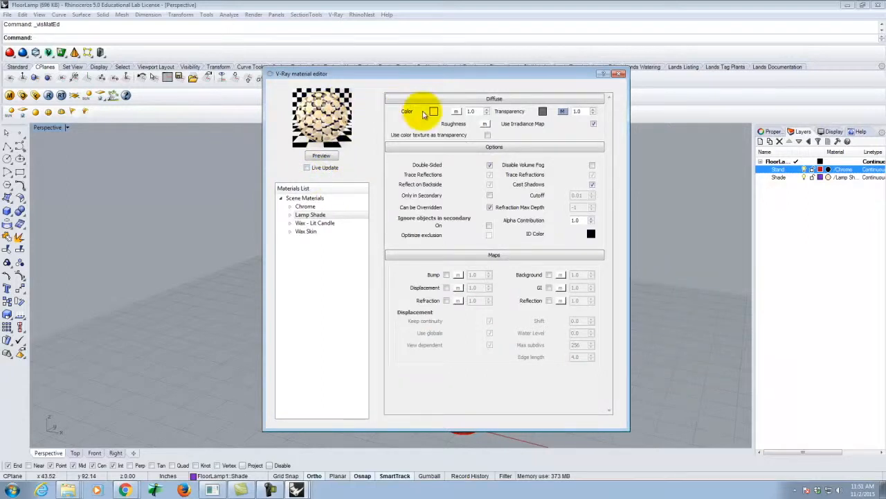
Step: Invert the bitmap in the Lamp Shade material's transparency map
{"action": "left_click", "coordinate": [563, 111]}
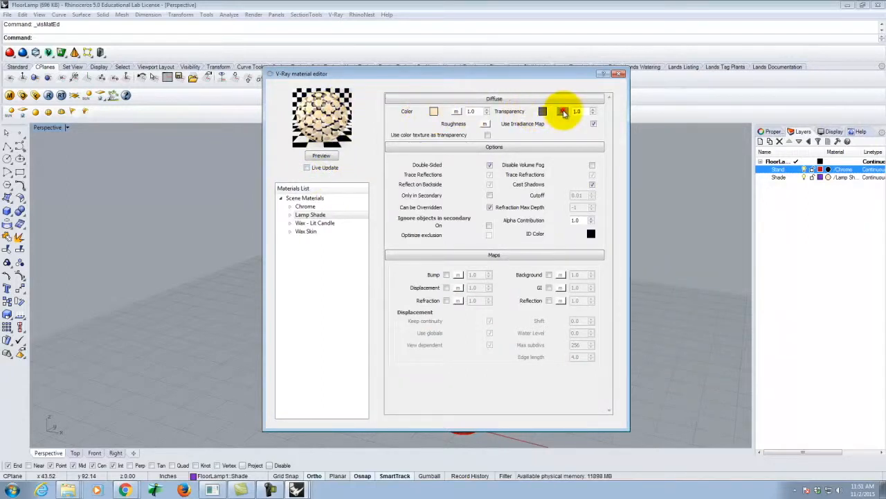
{"action": "left_click_drag", "start_coordinate": [587, 216], "coordinate": [576, 232]}
{"action": "left_click", "coordinate": [469, 223]}
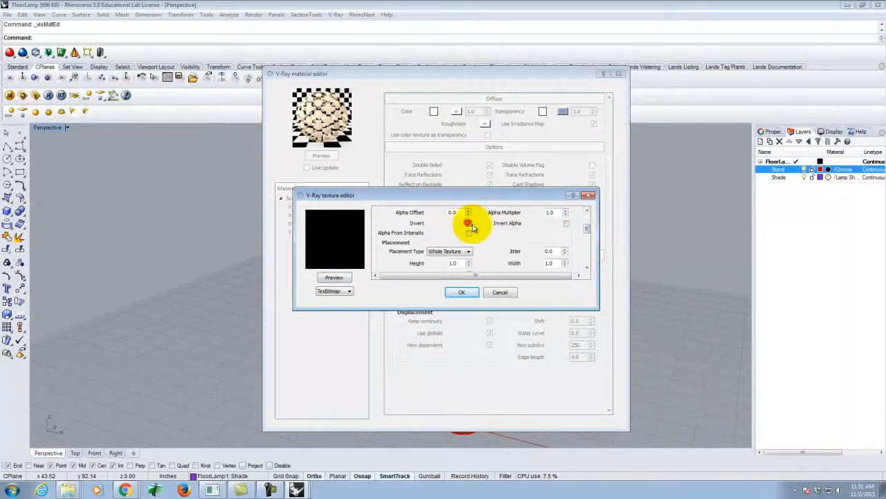
{"action": "left_click", "coordinate": [462, 293]}
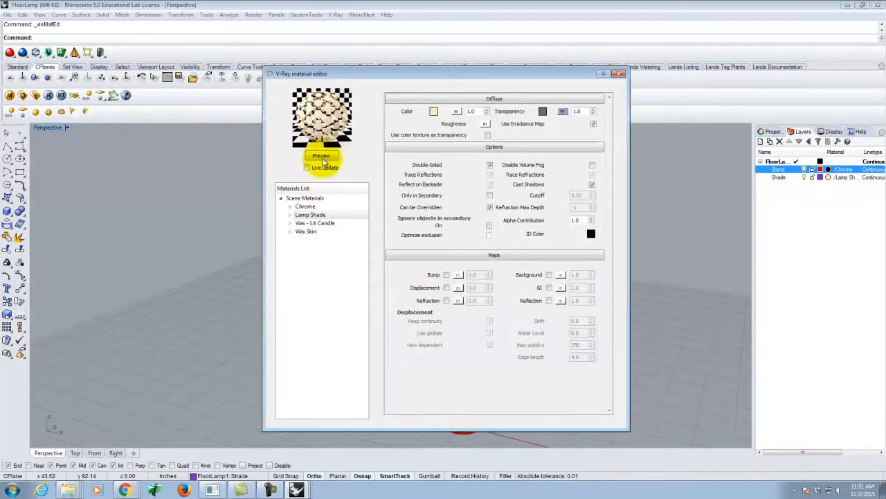
Step: Refresh the Lamp Shade material preview, close the material editor and save the FloorLamp model
{"action": "left_click", "coordinate": [322, 156]}
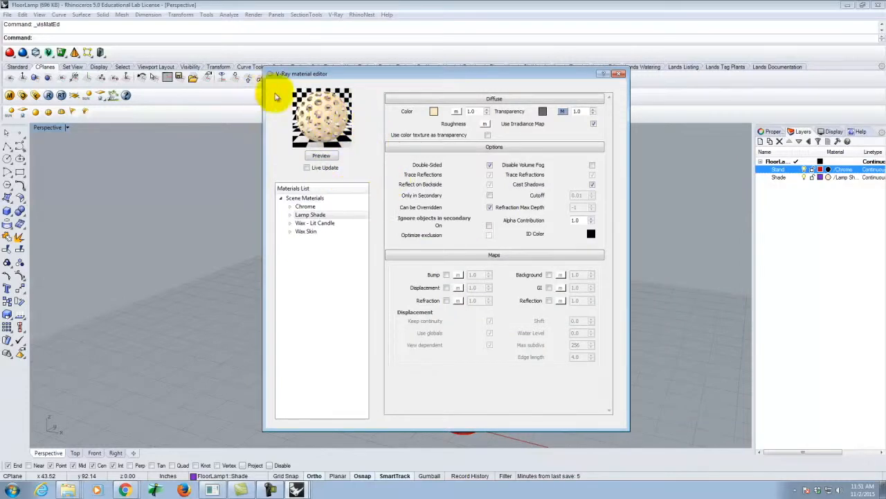
{"action": "left_click", "coordinate": [620, 73]}
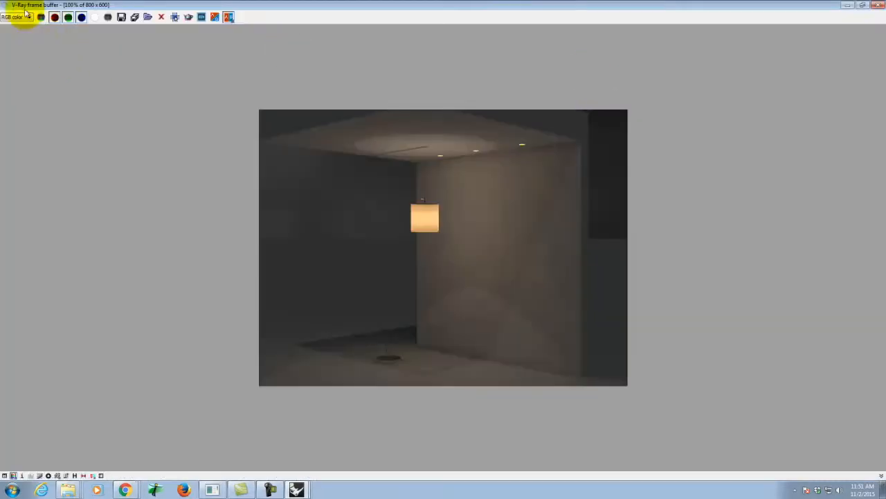
{"action": "left_click", "coordinate": [877, 5]}
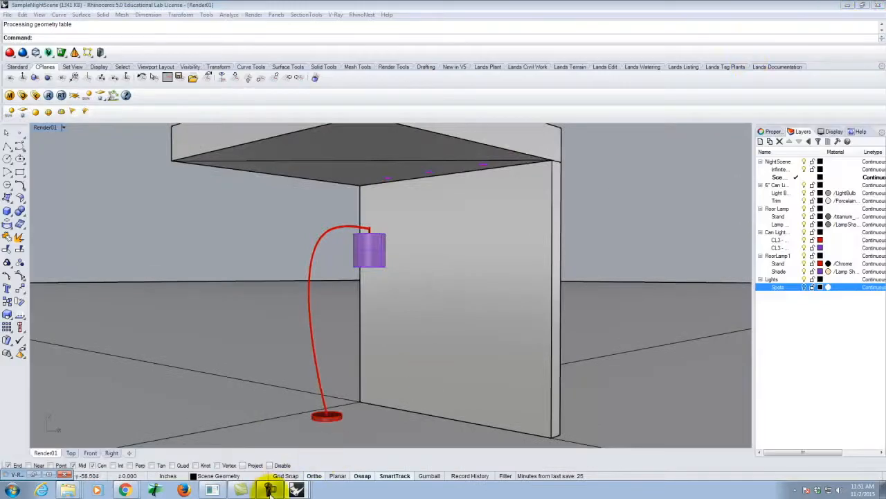
{"action": "left_click", "coordinate": [283, 459]}
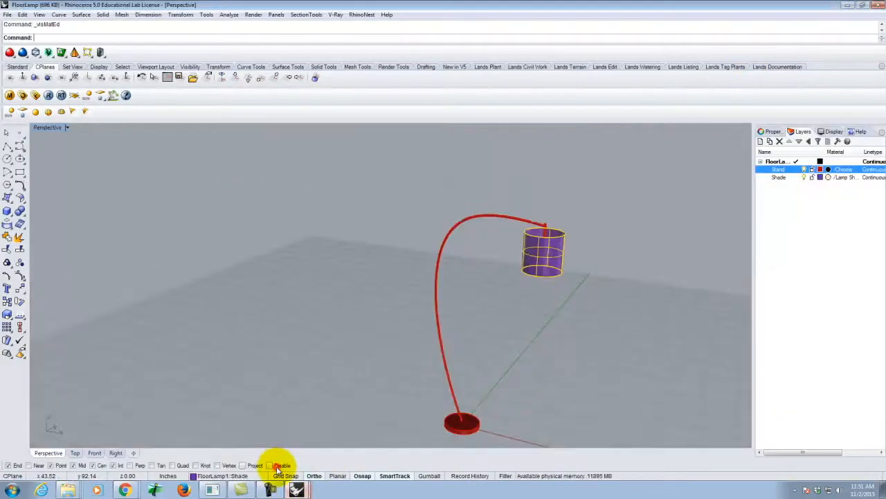
{"action": "left_click", "coordinate": [7, 15]}
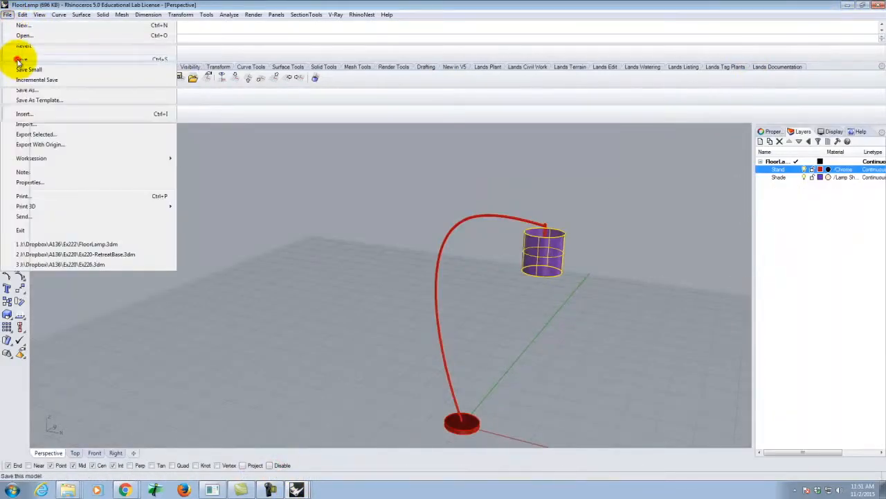
{"action": "left_click", "coordinate": [19, 61]}
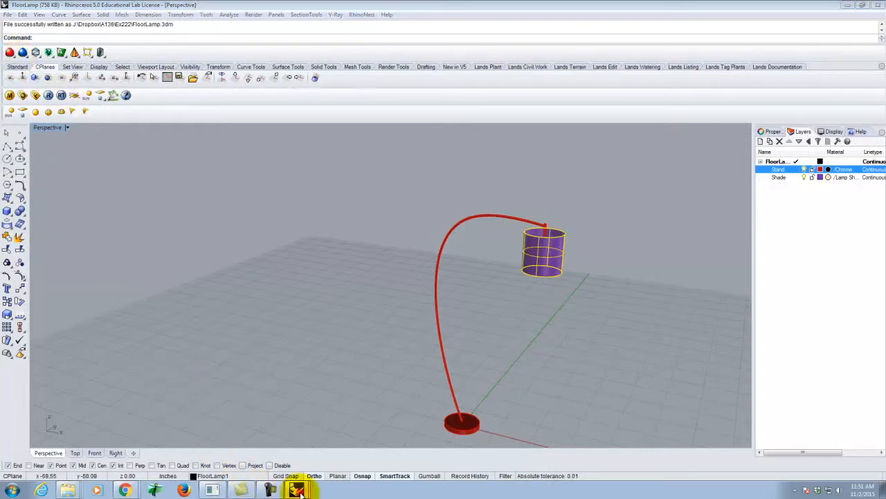
Step: Switch to the SampleNightScene model and update its linked FloorLamp block in the Block Manager
{"action": "key", "text": "alt+Tab"}
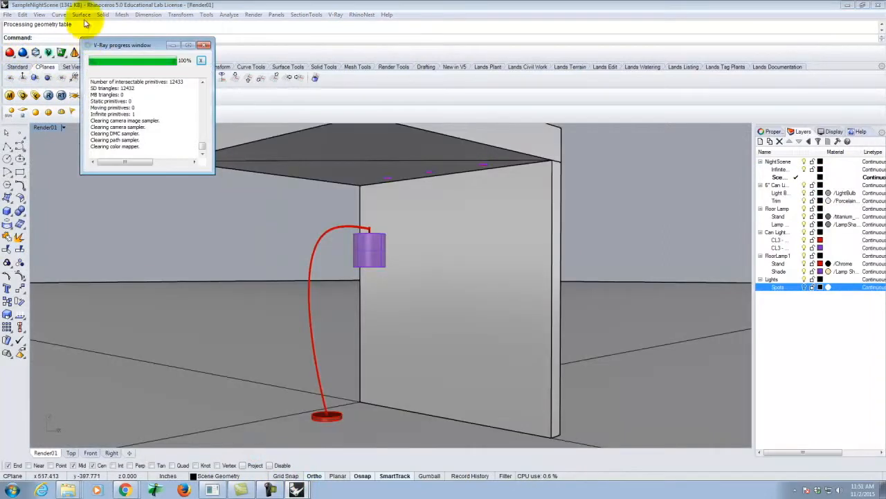
{"action": "left_click", "coordinate": [24, 14]}
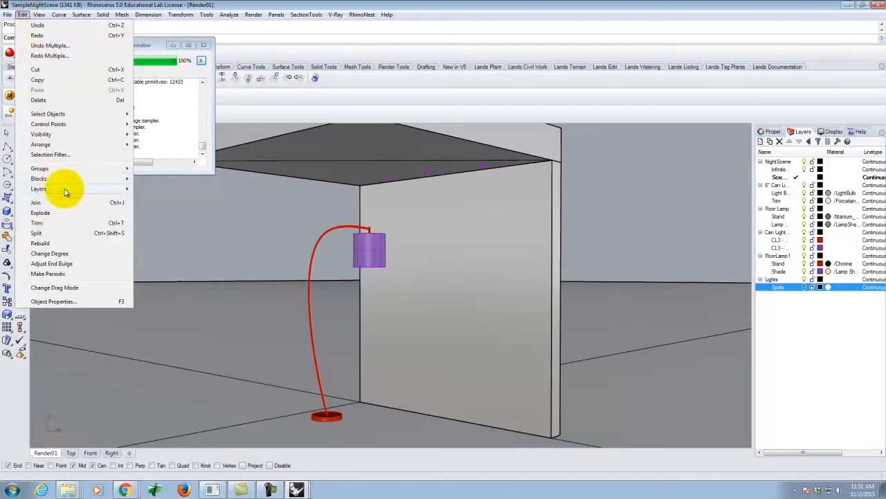
{"action": "mouse_move", "coordinate": [62, 178]}
{"action": "left_click", "coordinate": [173, 222]}
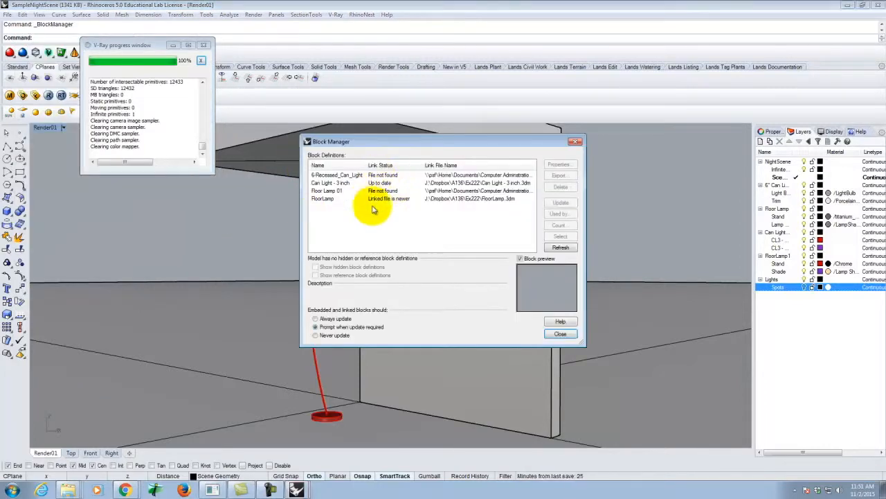
{"action": "left_click", "coordinate": [385, 199]}
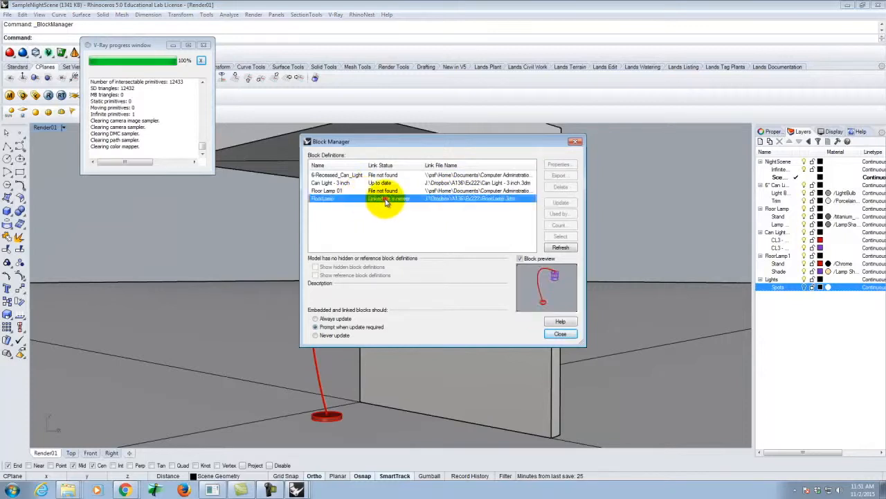
{"action": "left_click", "coordinate": [560, 202]}
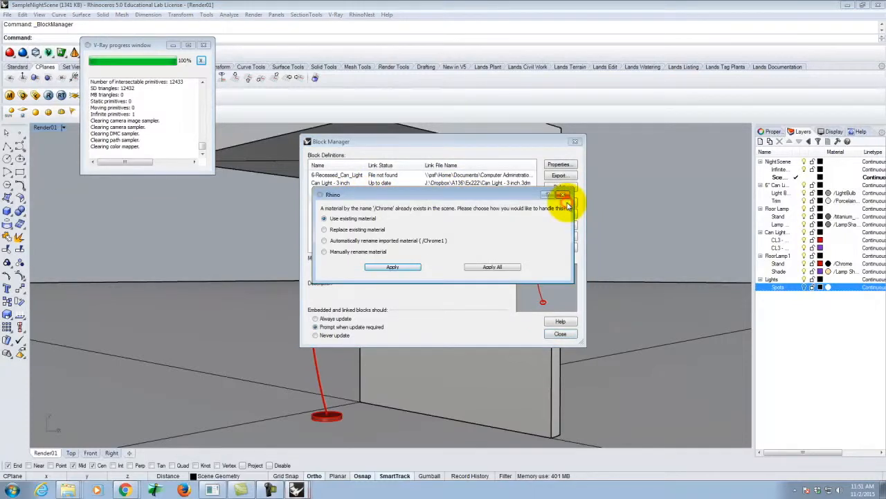
Step: Replace the scene's existing Chrome and Lamp Shade materials with the block's imported versions and close the Block Manager
{"action": "left_click", "coordinate": [346, 230]}
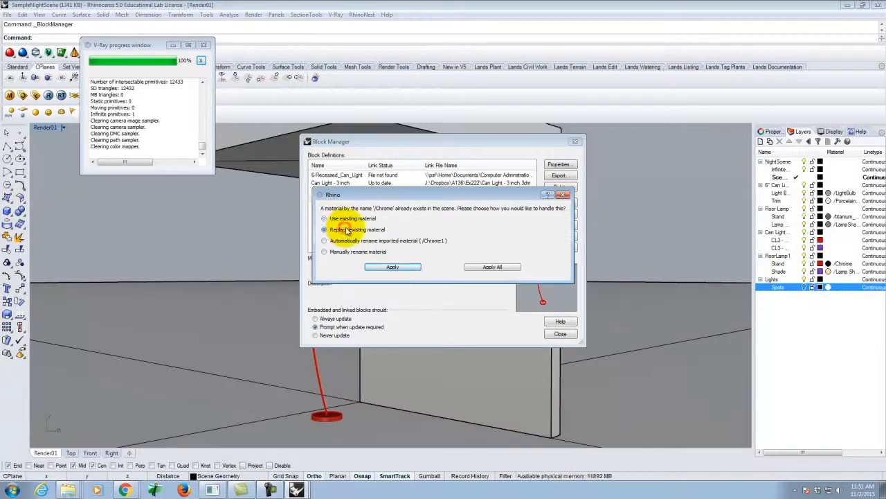
{"action": "left_click", "coordinate": [398, 269]}
{"action": "left_click", "coordinate": [360, 229]}
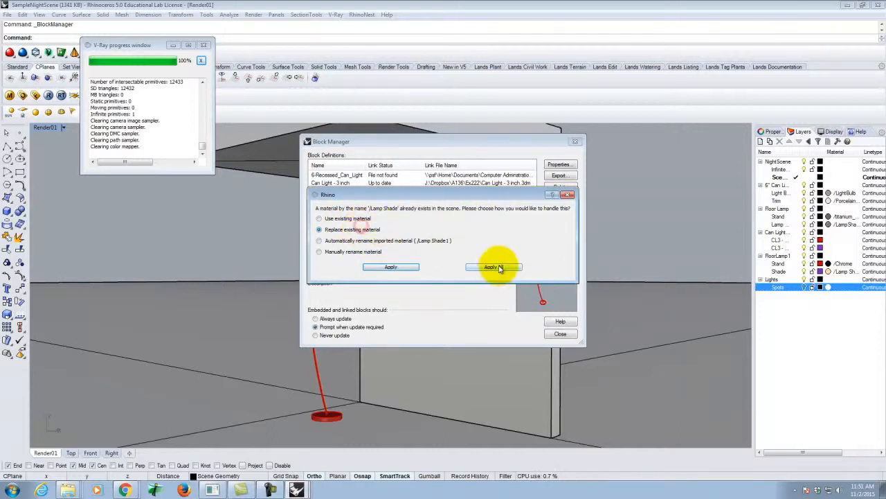
{"action": "left_click", "coordinate": [500, 268]}
{"action": "left_click", "coordinate": [499, 266]}
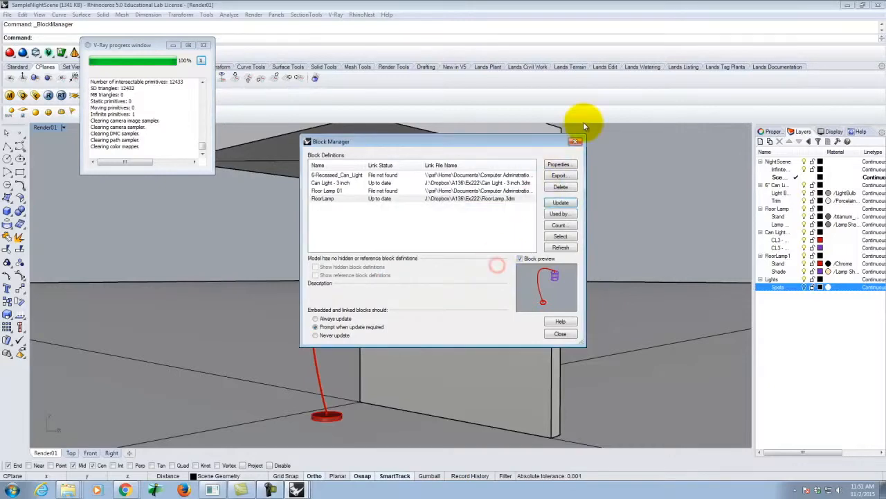
{"action": "left_click", "coordinate": [574, 141]}
Step: Render the Render01 view with V-Ray, minimize the finished image and move the progress window aside
{"action": "left_click", "coordinate": [49, 97]}
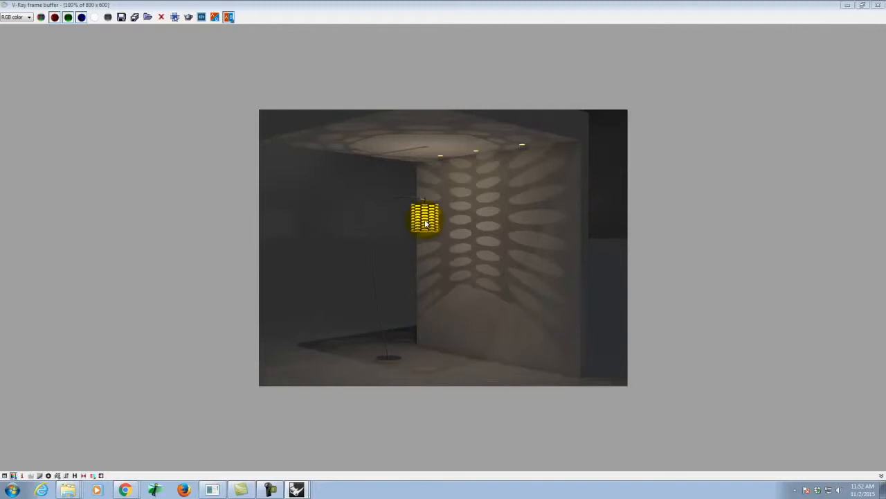
{"action": "left_click", "coordinate": [848, 5]}
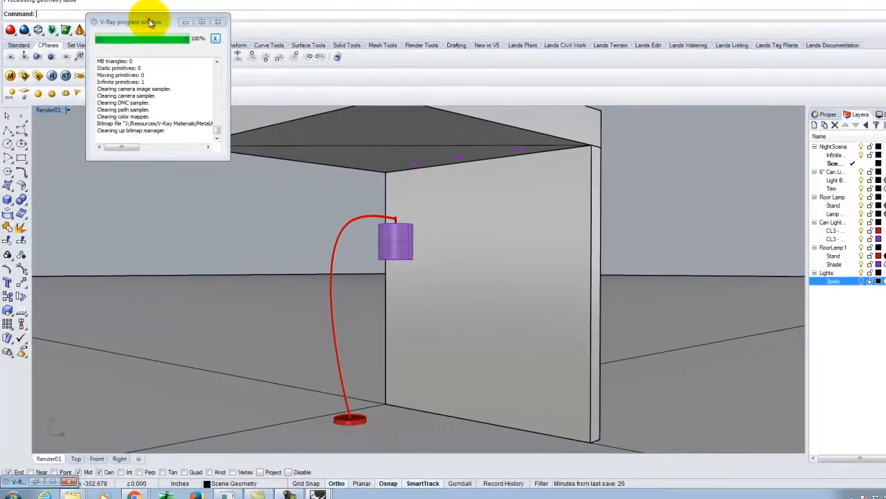
{"action": "left_click_drag", "start_coordinate": [130, 44], "coordinate": [141, 232]}
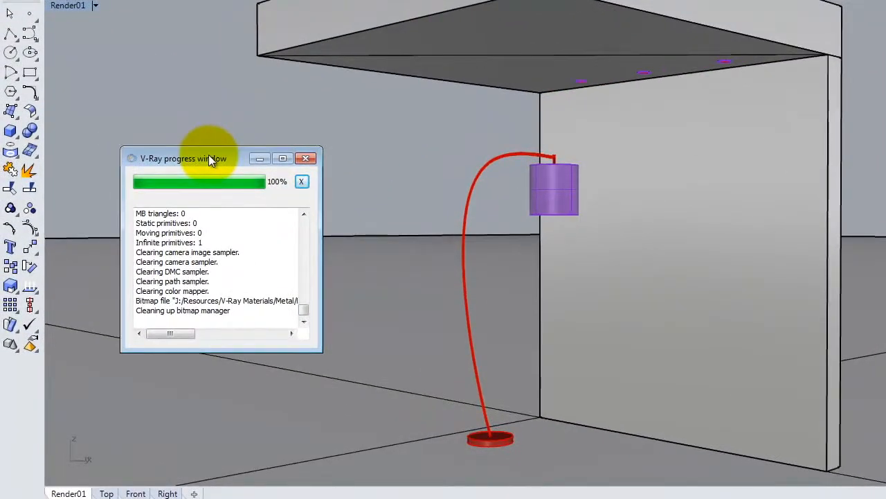